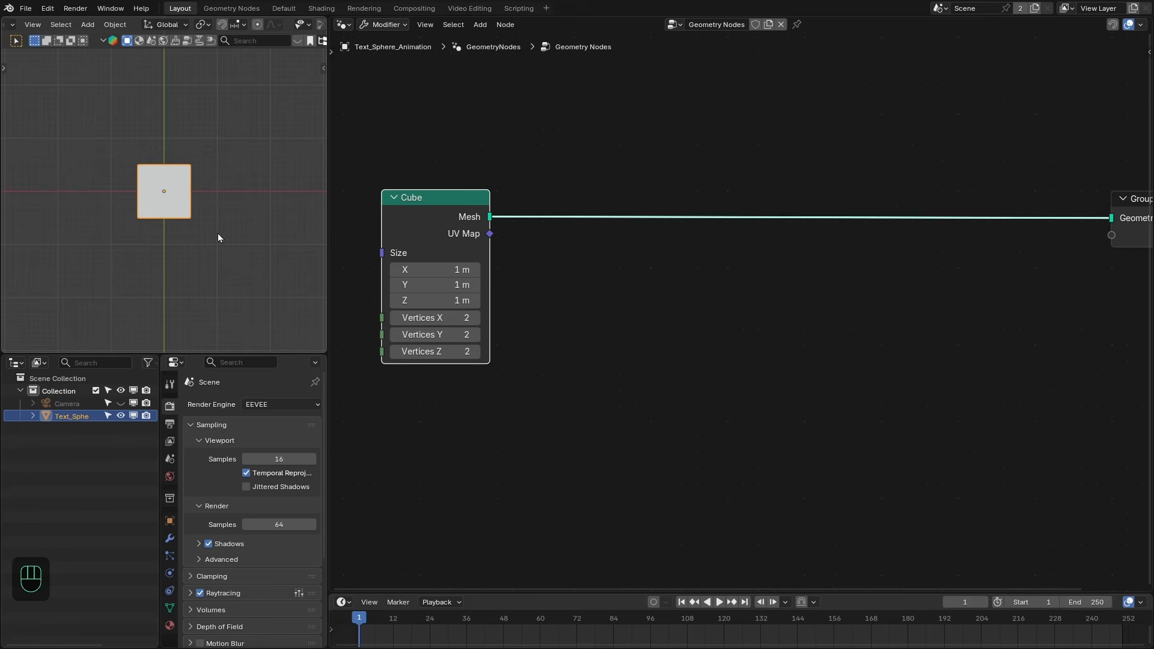
- Set the Cube node's X size to 9.5 m and its Y size to 5.6 m
{"action": "left_click_drag", "start_coordinate": [426, 270], "coordinate": [493, 270]}
{"action": "left_click", "coordinate": [425, 269]}
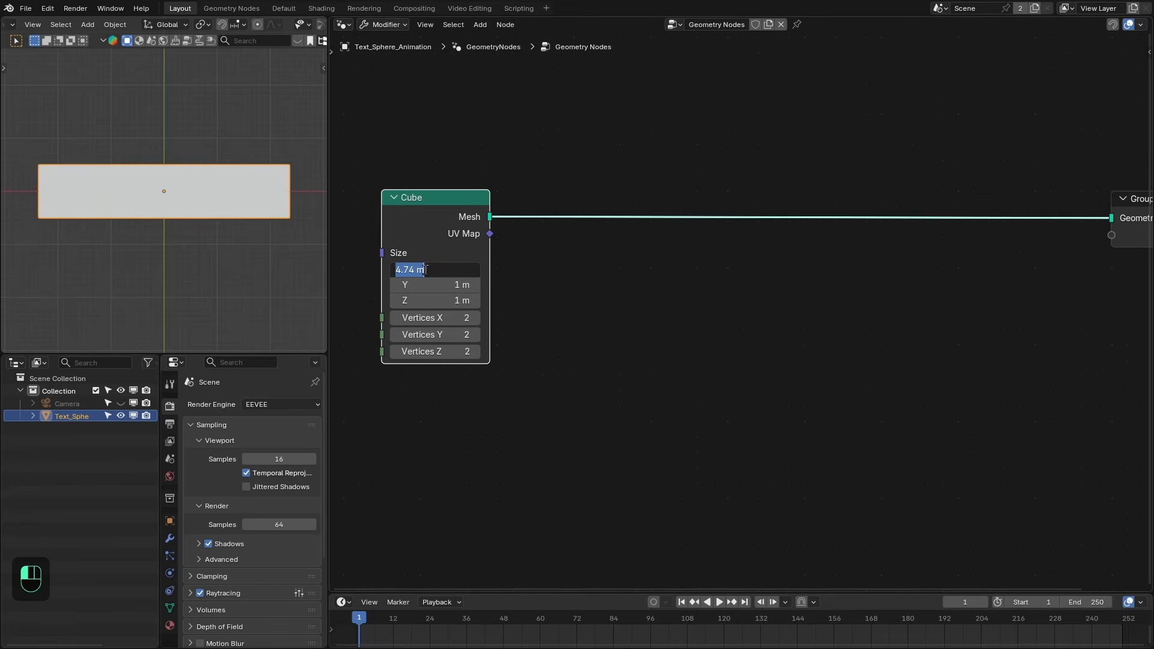
{"action": "type", "text": "9.5"}
{"action": "key", "text": "Return"}
{"action": "scroll", "coordinate": [155, 193], "scroll_direction": "down", "scroll_amount": 3}
{"action": "left_click_drag", "start_coordinate": [421, 284], "coordinate": [481, 284]}
- Clear the camera's rotation and location, look through it, and raise it along Z until the whole cube is in frame
{"action": "left_click", "coordinate": [75, 405]}
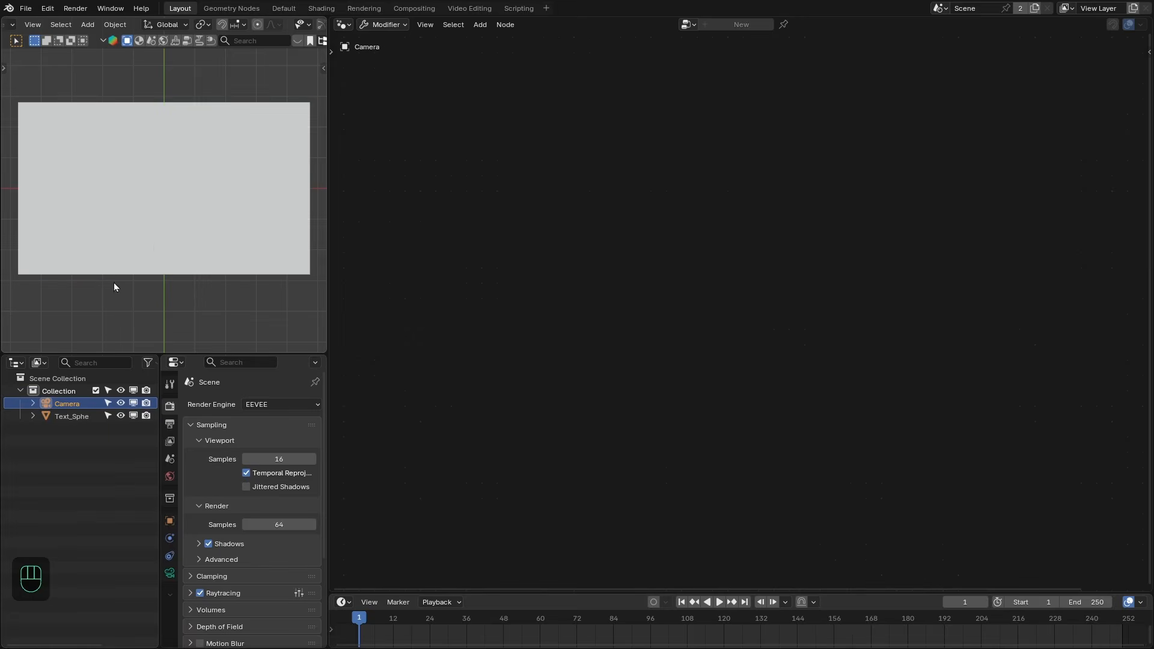
{"action": "key", "text": "alt+r"}
{"action": "key", "text": "alt+g"}
{"action": "key", "text": "KP_0"}
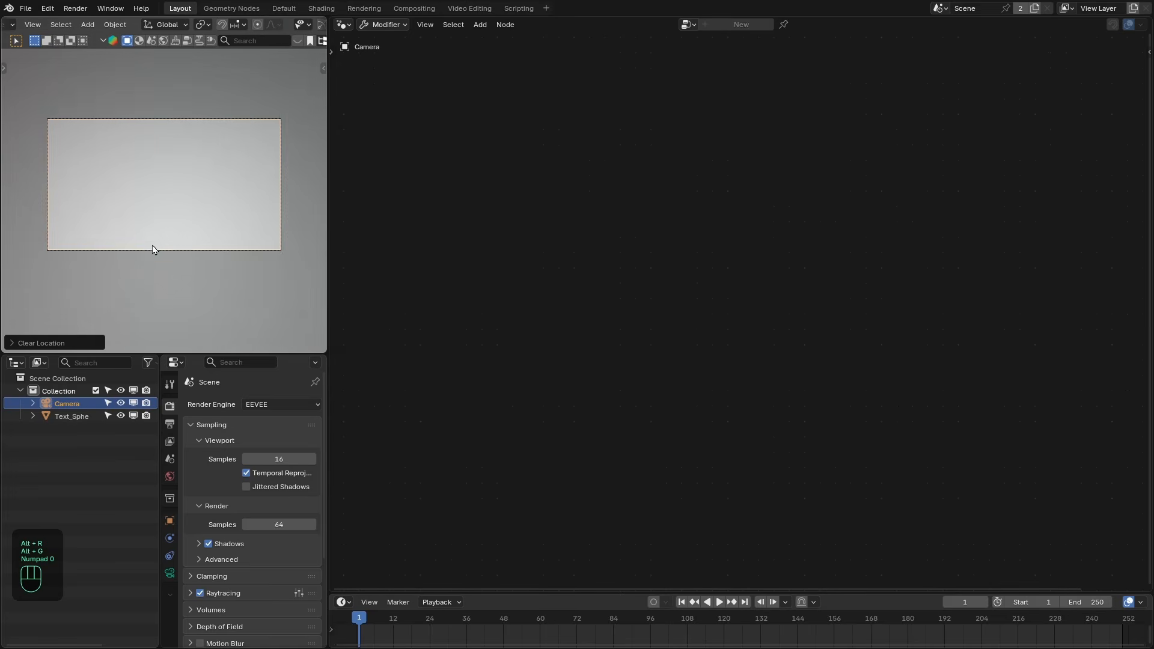
{"action": "scroll", "coordinate": [153, 250], "scroll_direction": "down", "scroll_amount": 1}
{"action": "key", "text": "g"}
{"action": "key", "text": "z"}
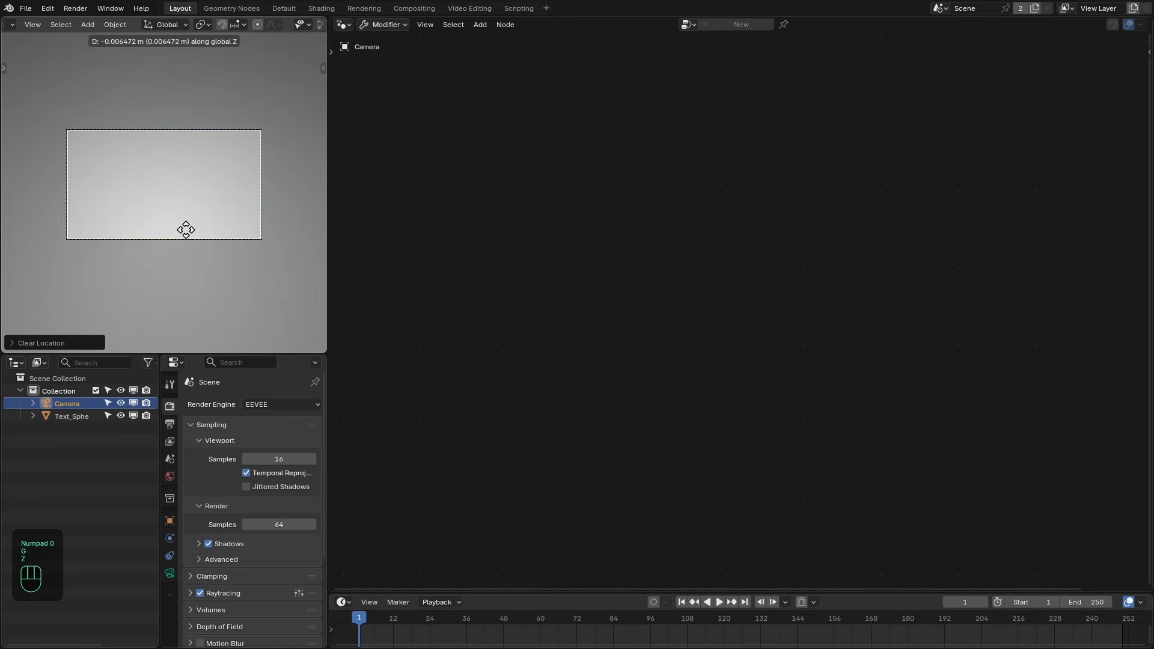
{"action": "left_click", "coordinate": [185, 315]}
{"action": "scroll", "coordinate": [248, 237], "scroll_direction": "up", "scroll_amount": 1}
- Widen the Cube node's X size to 10.3 m, return to the top view and hide the camera
{"action": "left_click", "coordinate": [248, 237]}
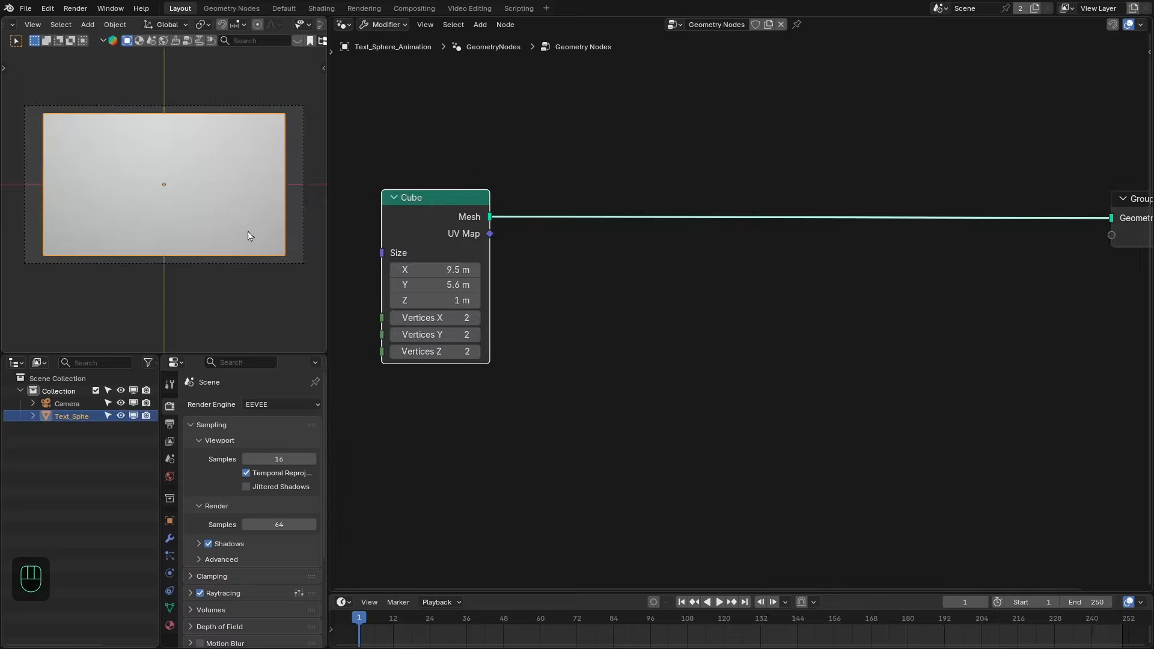
{"action": "scroll", "coordinate": [539, 291], "scroll_direction": "up", "scroll_amount": 1}
{"action": "left_click_drag", "start_coordinate": [408, 265], "coordinate": [439, 265]}
{"action": "key", "text": "KP_7"}
{"action": "left_click", "coordinate": [120, 403]}
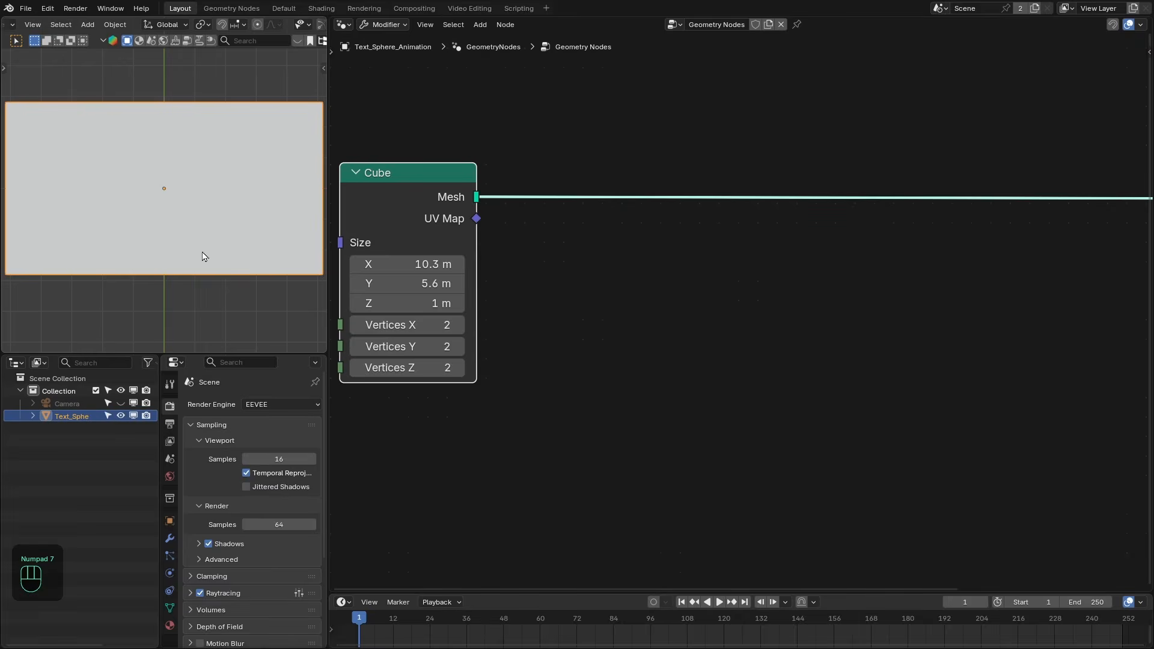
- Add a Grid mesh primitive node below the Cube node
{"action": "scroll", "coordinate": [209, 257], "scroll_direction": "down", "scroll_amount": 1}
{"action": "scroll", "coordinate": [485, 168], "scroll_direction": "down", "scroll_amount": 2}
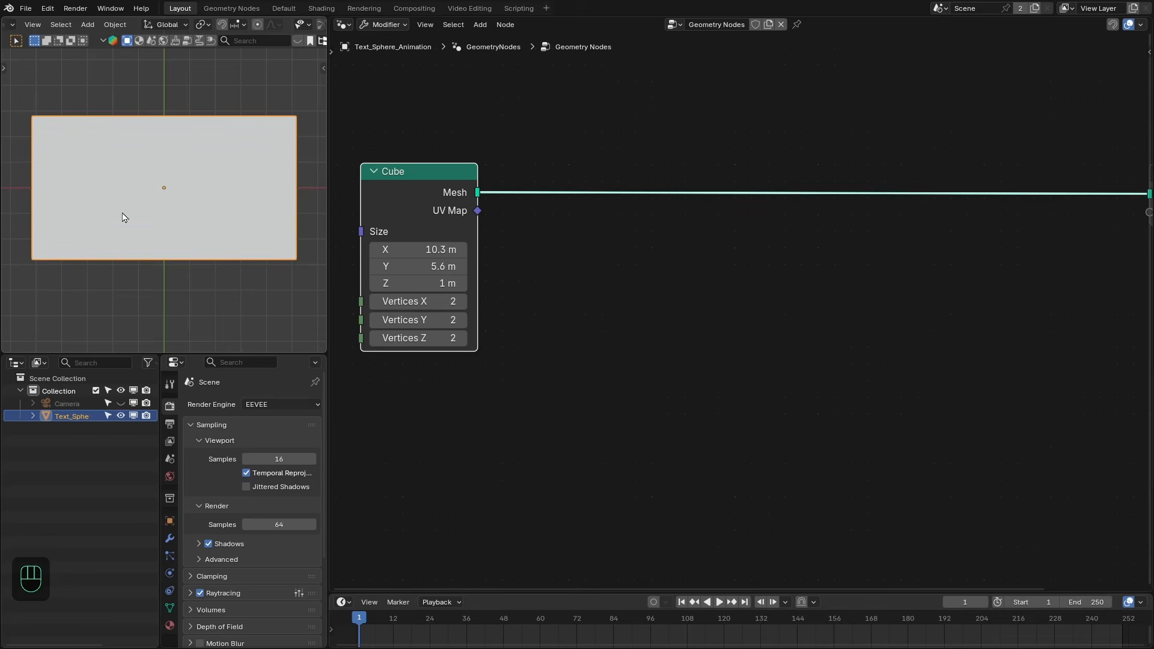
{"action": "middle_click_drag", "start_coordinate": [497, 325], "coordinate": [535, 198]}
{"action": "key", "text": "shift+a"}
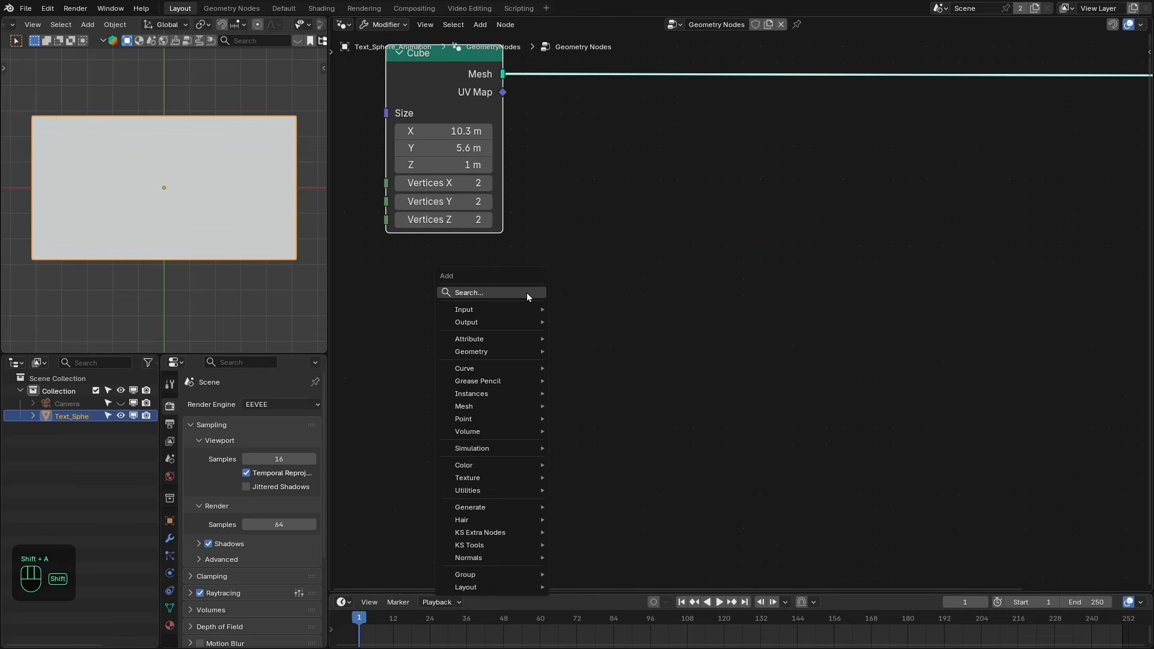
{"action": "left_click", "coordinate": [523, 293]}
{"action": "type", "text": "gr"}
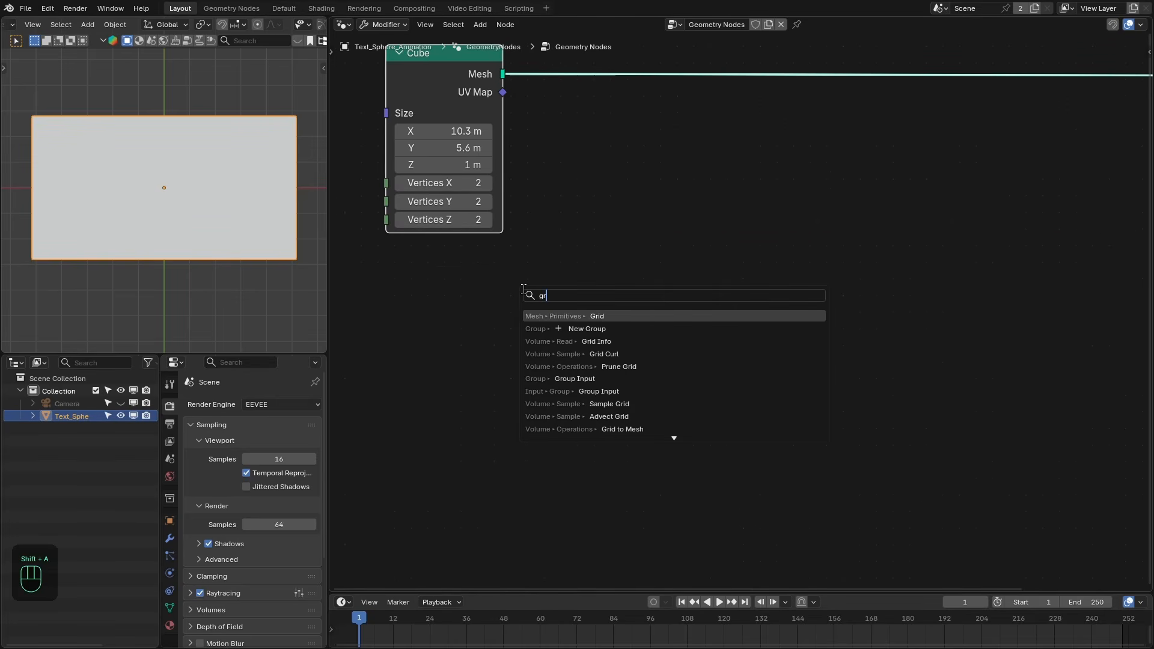
- Preview the Grid mesh through a Viewer node, and delete the Viewer
{"action": "left_click", "coordinate": [454, 323], "text": "ctrl+shift"}
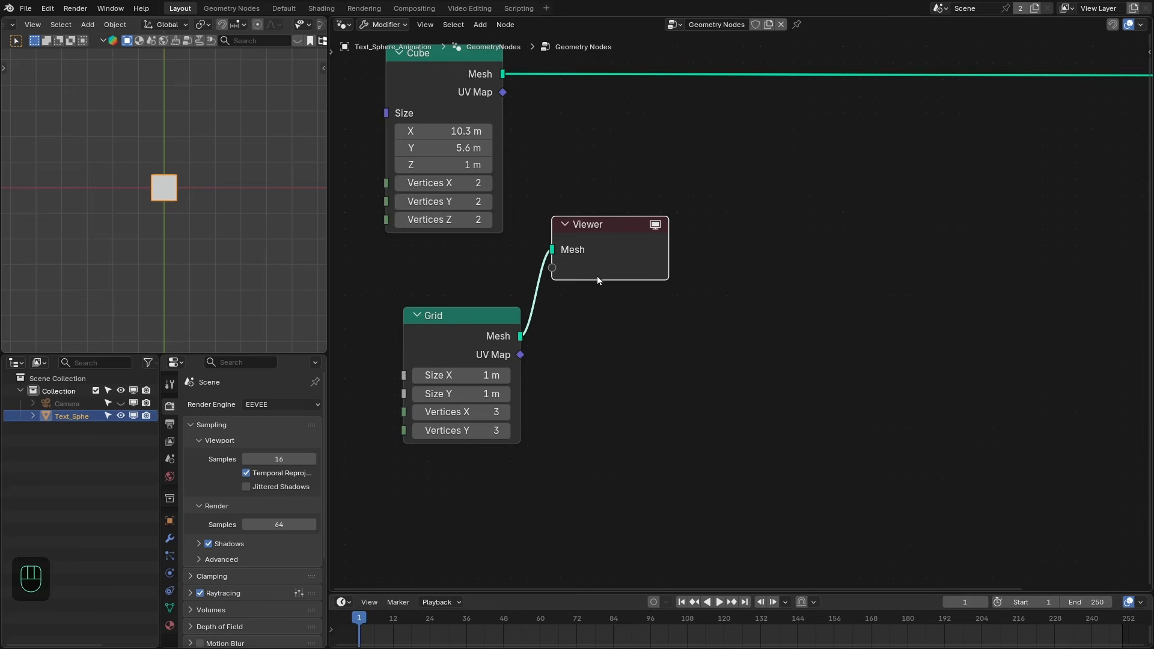
{"action": "scroll", "coordinate": [597, 276], "scroll_direction": "down", "scroll_amount": 2}
{"action": "middle_click_drag", "start_coordinate": [597, 276], "coordinate": [592, 290]}
{"action": "key", "text": "x"}
- Join the Cube and Grid meshes with a Join Geometry node and show the viewport in wireframe
{"action": "right_click_drag", "start_coordinate": [498, 125], "coordinate": [511, 343], "text": "ctrl+shift"}
{"action": "left_click_drag", "start_coordinate": [610, 217], "coordinate": [618, 205]}
{"action": "key", "text": "shift+z"}
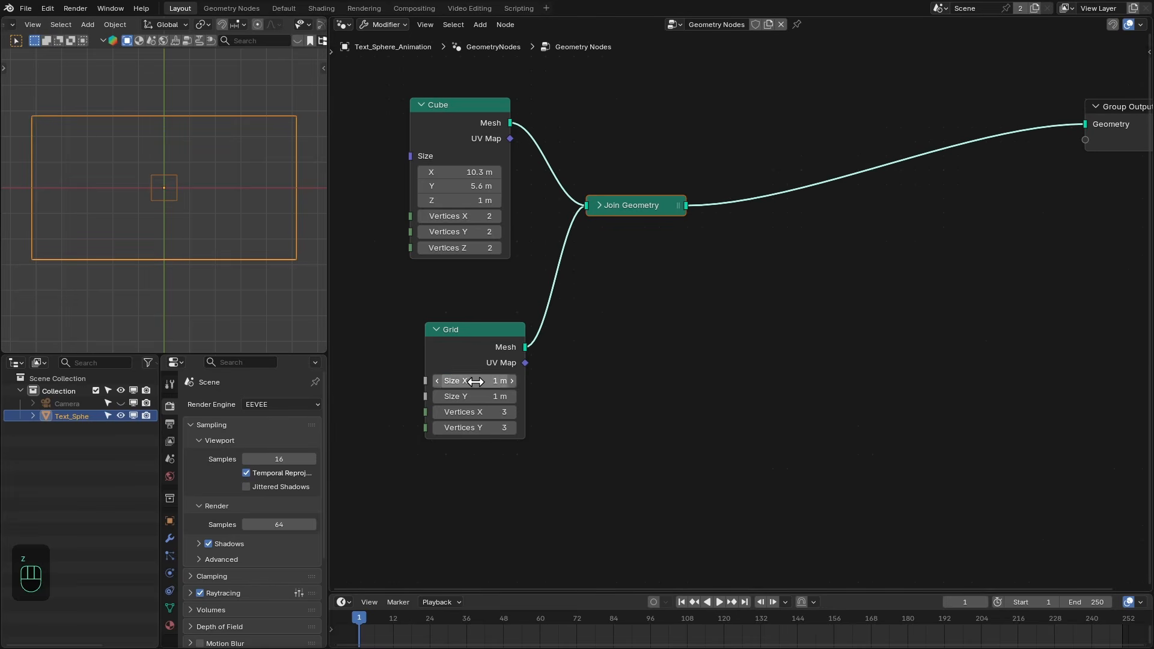
- Set the Grid node's Size X and Size Y to 4 m each
{"action": "left_click", "coordinate": [476, 381]}
{"action": "type", "text": "4"}
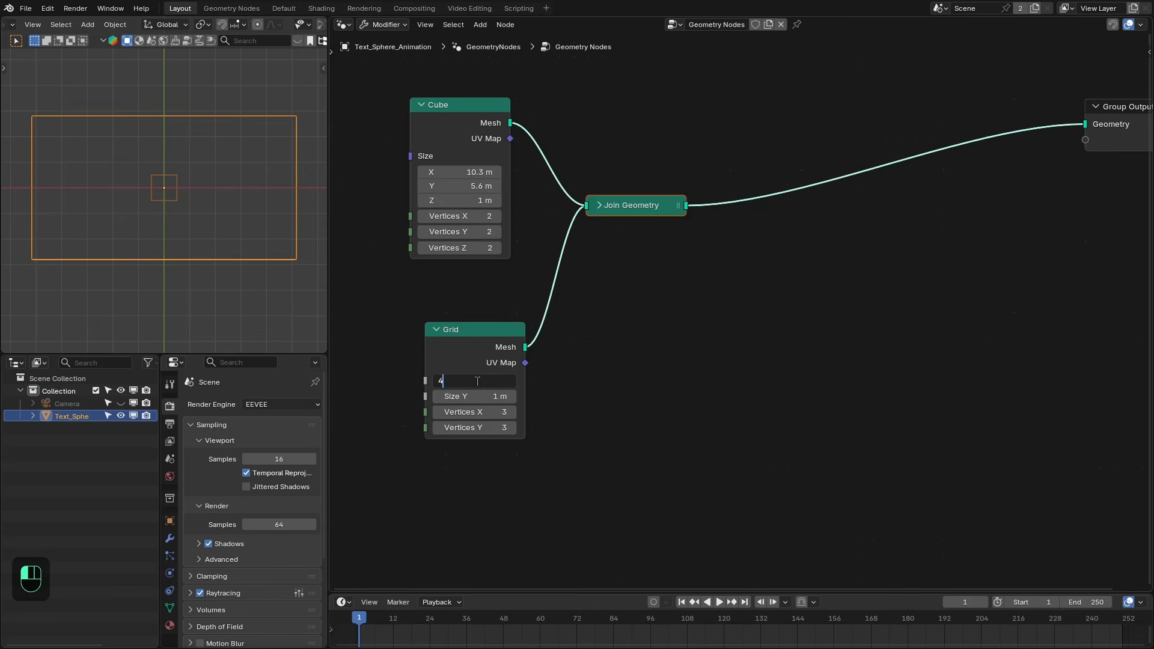
{"action": "key", "text": "Tab"}
{"action": "type", "text": "4"}
{"action": "key", "text": "Return"}
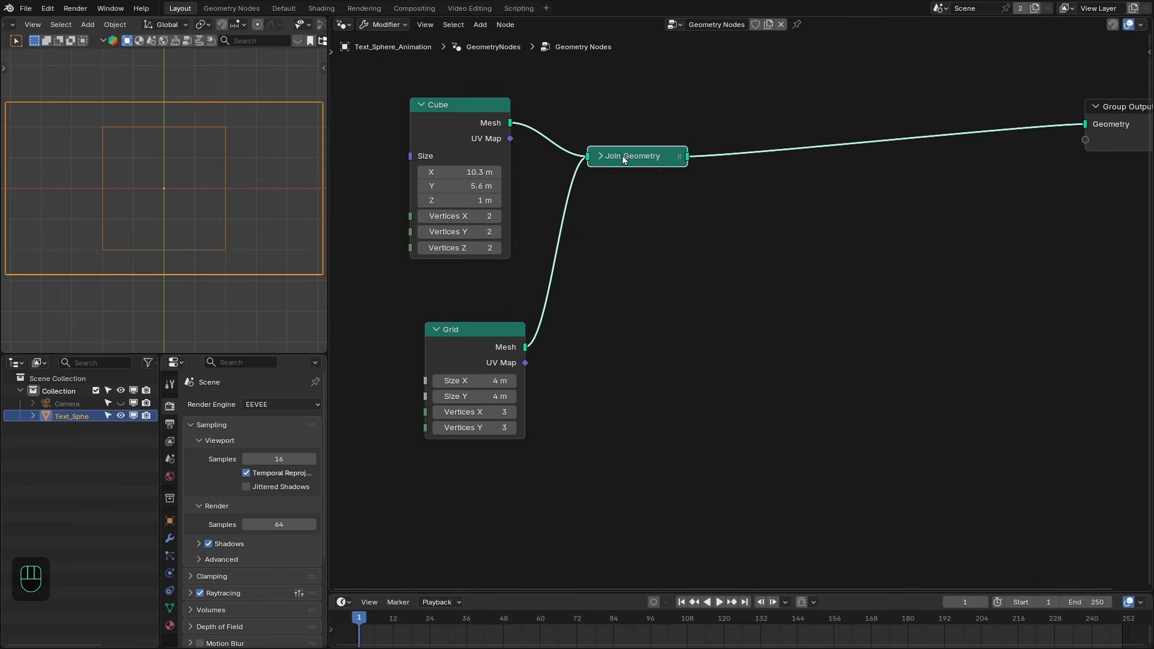
- Delete the Join Geometry node and add a Transform Geometry node fed by the Grid's mesh
{"action": "key", "text": "x"}
{"action": "left_click_drag", "start_coordinate": [482, 350], "coordinate": [616, 340]}
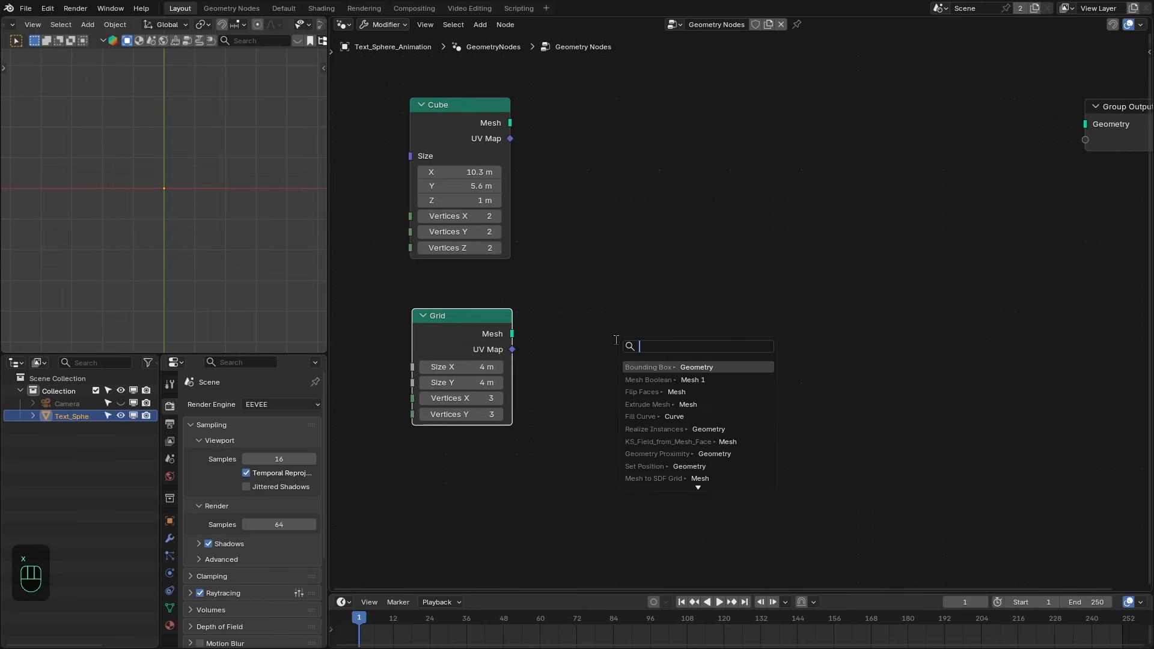
{"action": "type", "text": "trans"}
{"action": "key", "text": "Return"}
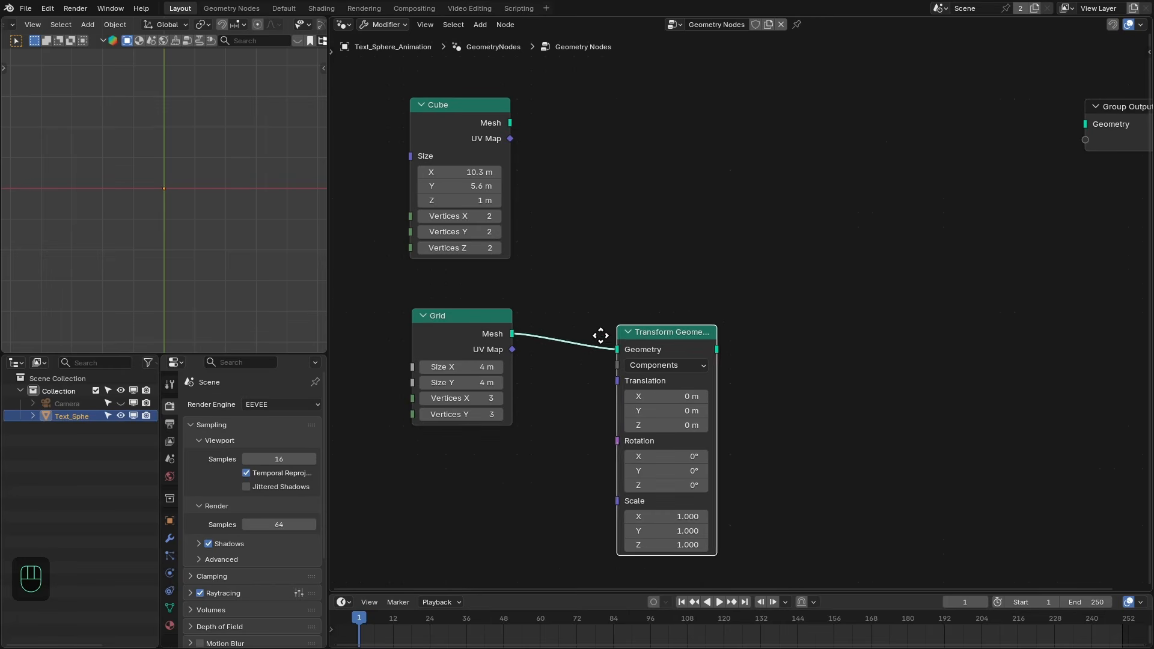
{"action": "left_click", "coordinate": [529, 330]}
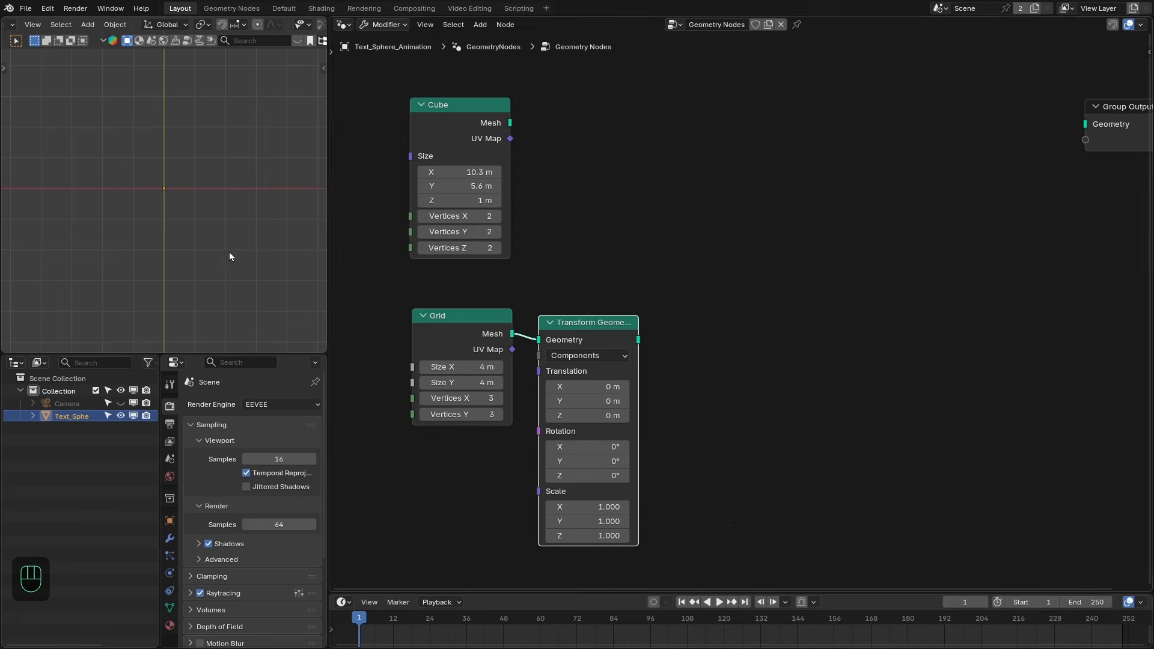
- Connect the Cube's mesh directly to the Group Output and return the viewport to solid shading
{"action": "left_click", "coordinate": [491, 121], "text": "ctrl+shift"}
{"action": "left_click", "coordinate": [503, 125], "text": "alt+shift"}
{"action": "left_click", "coordinate": [559, 88]}
{"action": "key", "text": "x"}
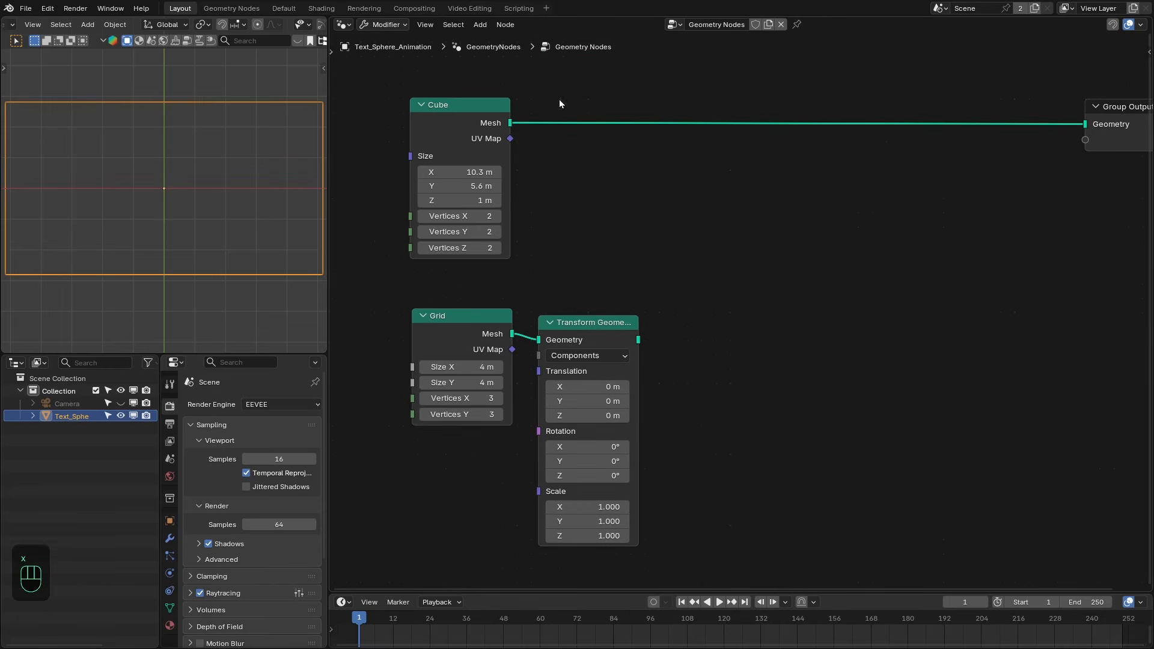
{"action": "key", "text": "z"}
{"action": "left_click", "coordinate": [318, 223]}
{"action": "mouse_move", "coordinate": [277, 223]}
{"action": "middle_mouse_down"}
{"action": "mouse_move", "coordinate": [226, 195]}
{"action": "mouse_move", "coordinate": [218, 134]}
{"action": "mouse_move", "coordinate": [199, 128]}
{"action": "middle_mouse_up"}
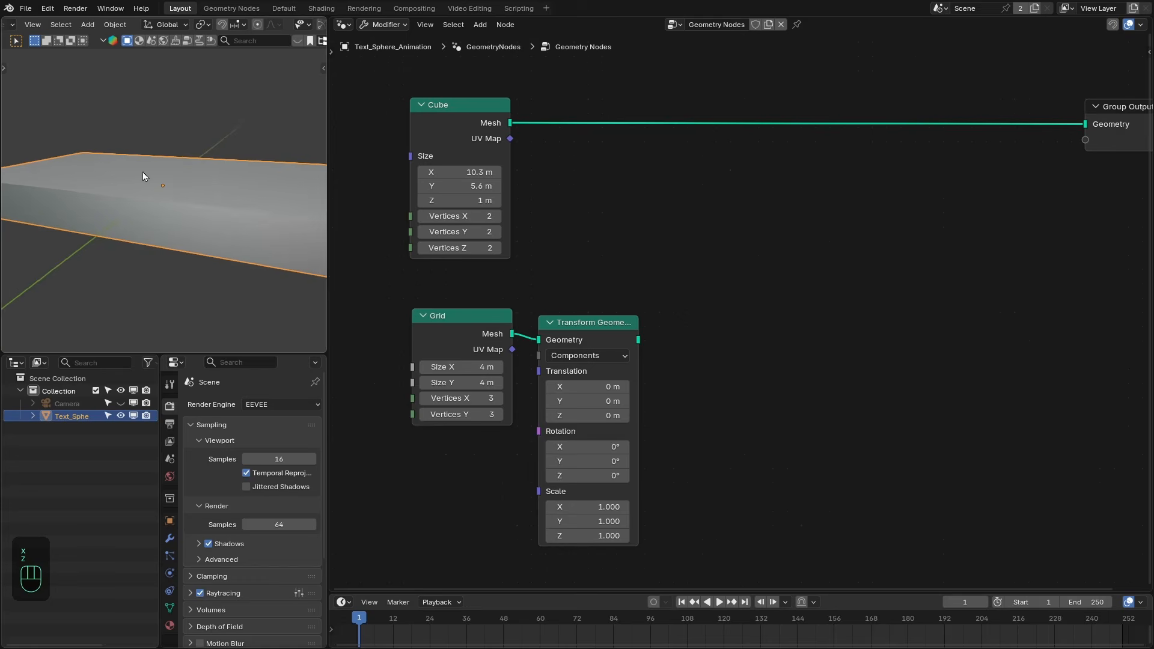
- Move Transform Geometry farther from the Grid node and add a Bounding Box node fed by the Cube's mesh
{"action": "middle_click_drag", "start_coordinate": [601, 320], "coordinate": [629, 283]}
{"action": "left_click_drag", "start_coordinate": [630, 285], "coordinate": [800, 285]}
{"action": "key", "text": "x"}
{"action": "left_click", "coordinate": [536, 88]}
{"action": "key", "text": "shift+a"}
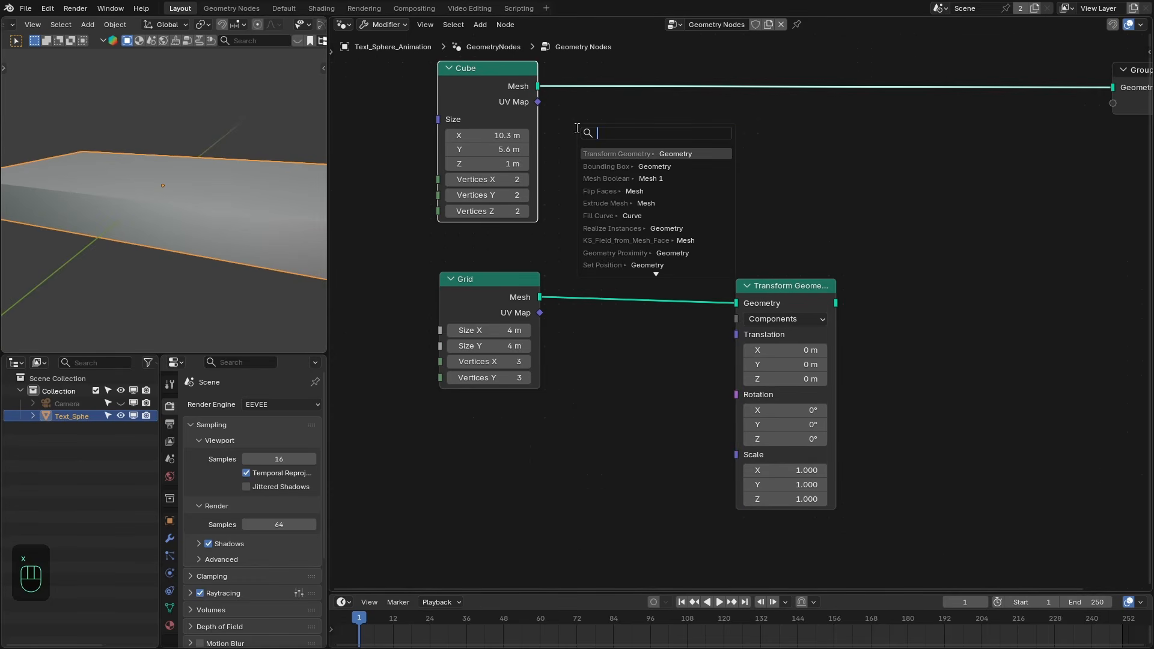
{"action": "type", "text": "bound"}
{"action": "key", "text": "Return"}
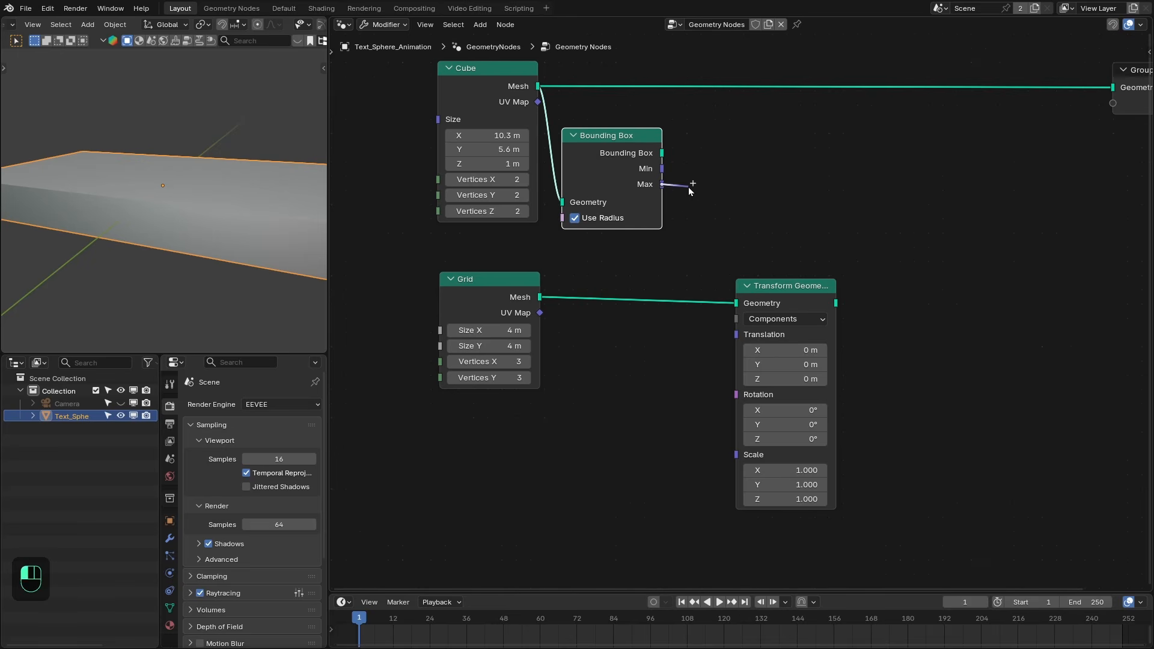
- Add a vector Multiply node to the Bounding Box's Max output and stack it beneath the collapsed Bounding Box node
{"action": "left_click_drag", "start_coordinate": [716, 168], "coordinate": [718, 167]}
{"action": "type", "text": "mu"}
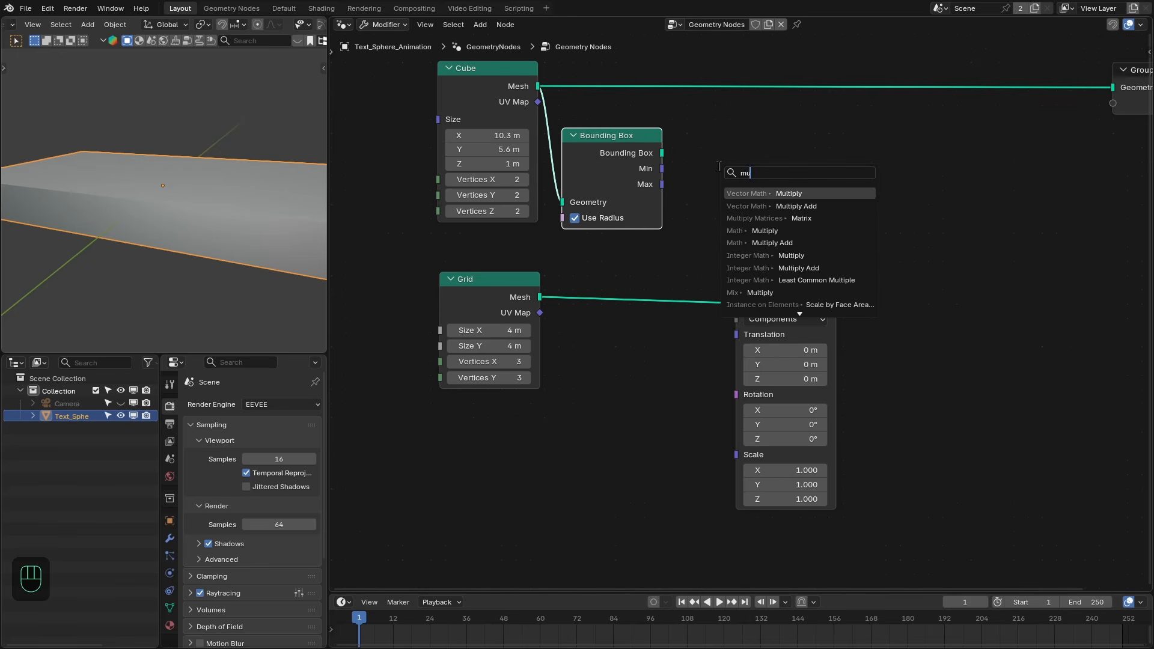
{"action": "key", "text": "Return"}
{"action": "left_click", "coordinate": [678, 149]}
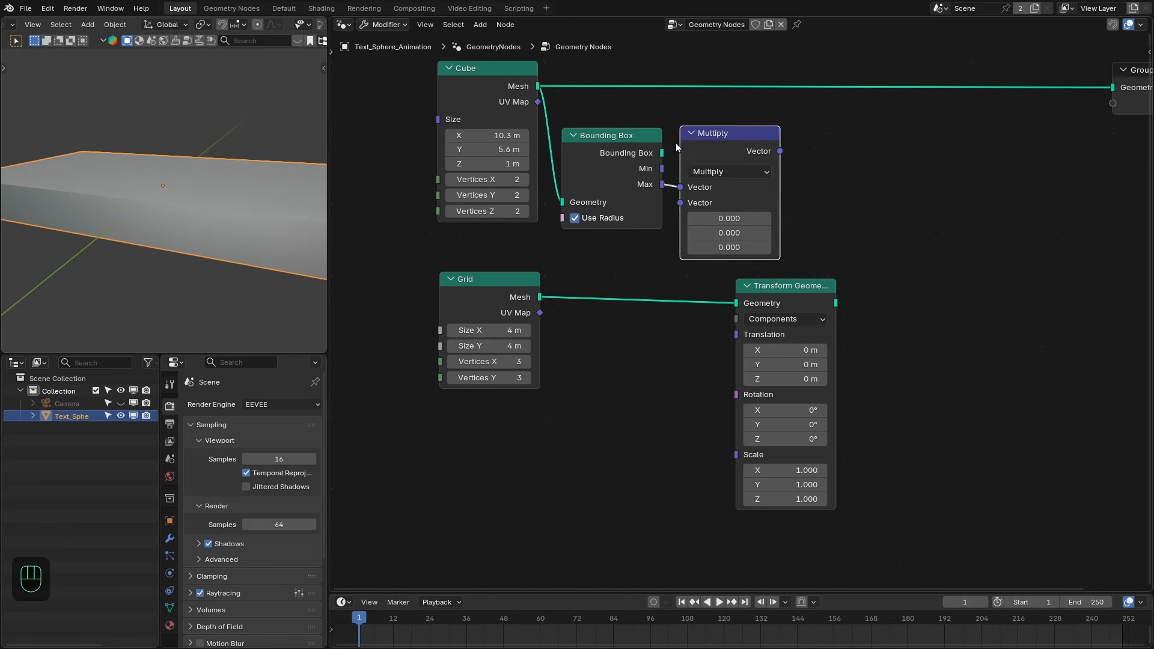
{"action": "left_click", "coordinate": [603, 151]}
{"action": "key", "text": "h"}
{"action": "left_click_drag", "start_coordinate": [715, 140], "coordinate": [612, 177]}
{"action": "left_click_drag", "start_coordinate": [608, 180], "coordinate": [613, 180]}
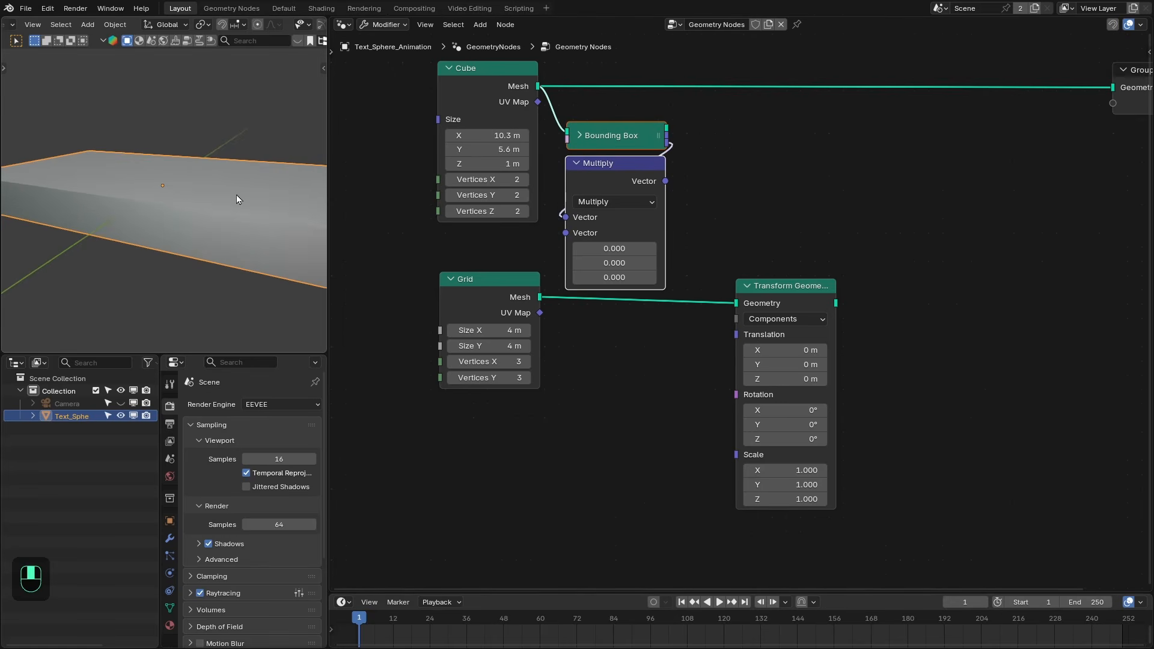
- Set the Multiply node's Z factor to 1.000 and connect its vector output to Transform Geometry's Translation
{"action": "left_click", "coordinate": [616, 278]}
{"action": "type", "text": "1"}
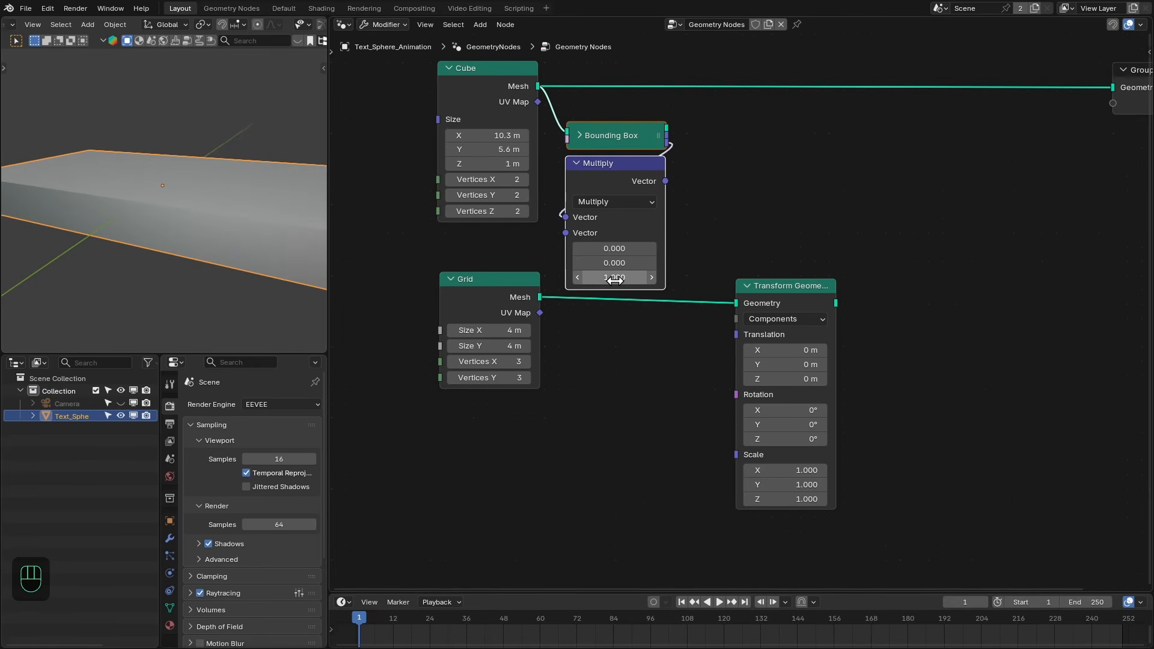
{"action": "key", "text": "Return"}
{"action": "left_click_drag", "start_coordinate": [483, 292], "coordinate": [471, 324]}
{"action": "left_click_drag", "start_coordinate": [770, 298], "coordinate": [768, 320]}
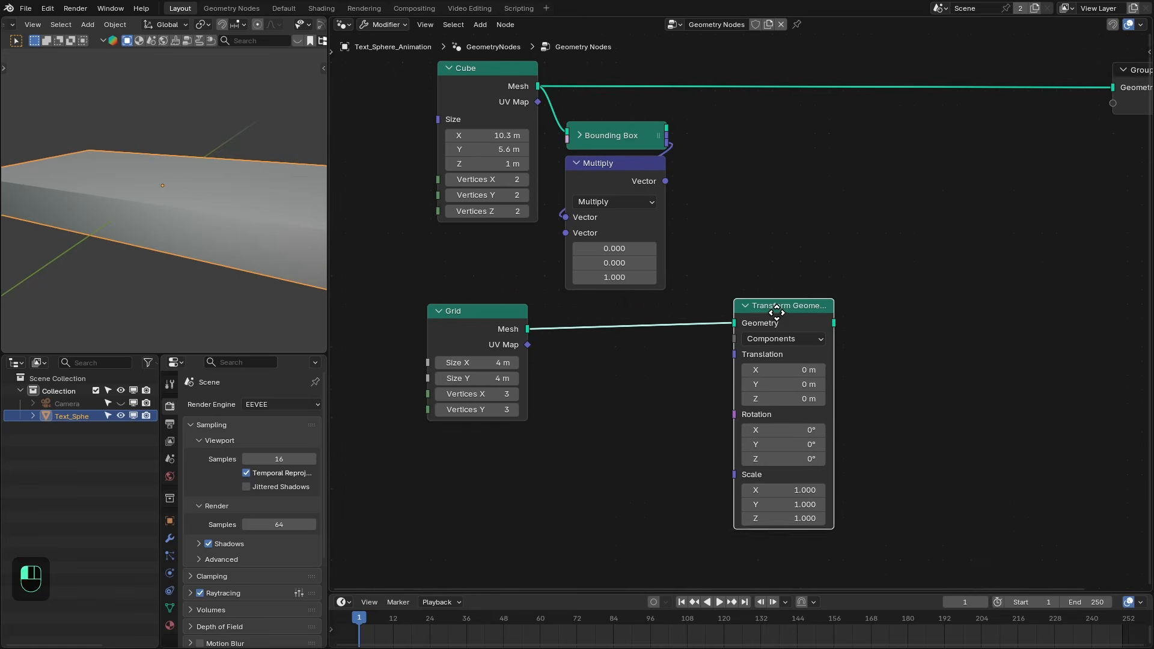
{"action": "left_click_drag", "start_coordinate": [665, 181], "coordinate": [734, 356]}
{"action": "left_click_drag", "start_coordinate": [767, 317], "coordinate": [769, 319]}
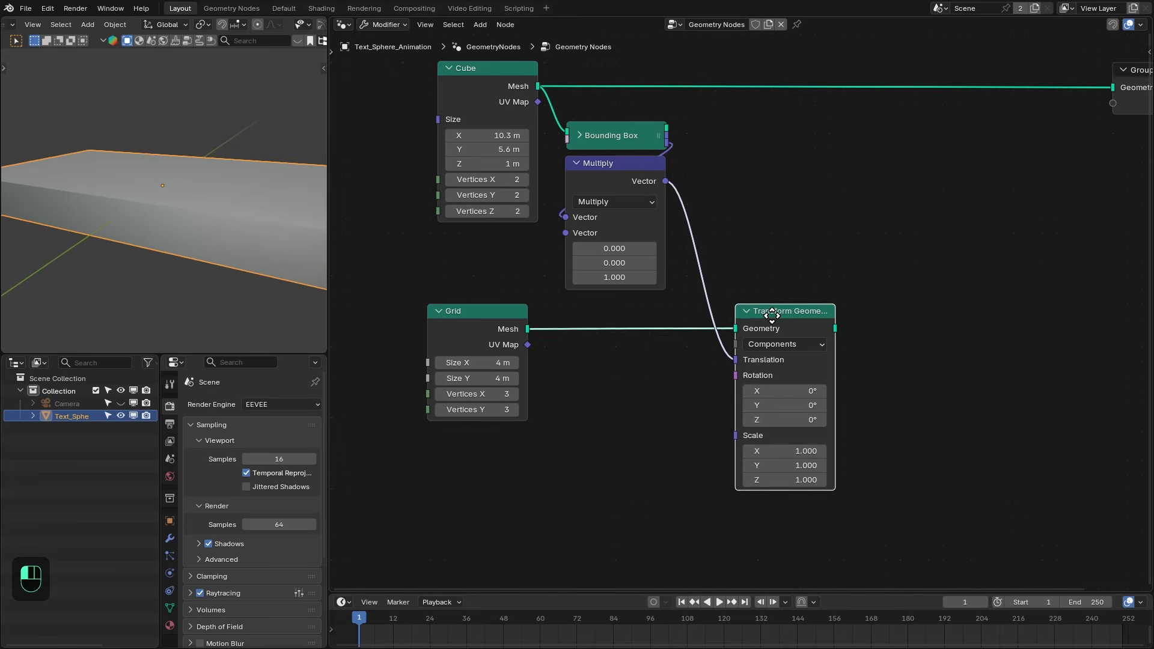
- Compare the transformed grid's height with the cube in front view through a Viewer node, and delete the Viewer
{"action": "left_click", "coordinate": [778, 319], "text": "ctrl+shift"}
{"action": "middle_click_drag", "start_coordinate": [237, 199], "coordinate": [226, 174]}
{"action": "key", "text": "KP_1"}
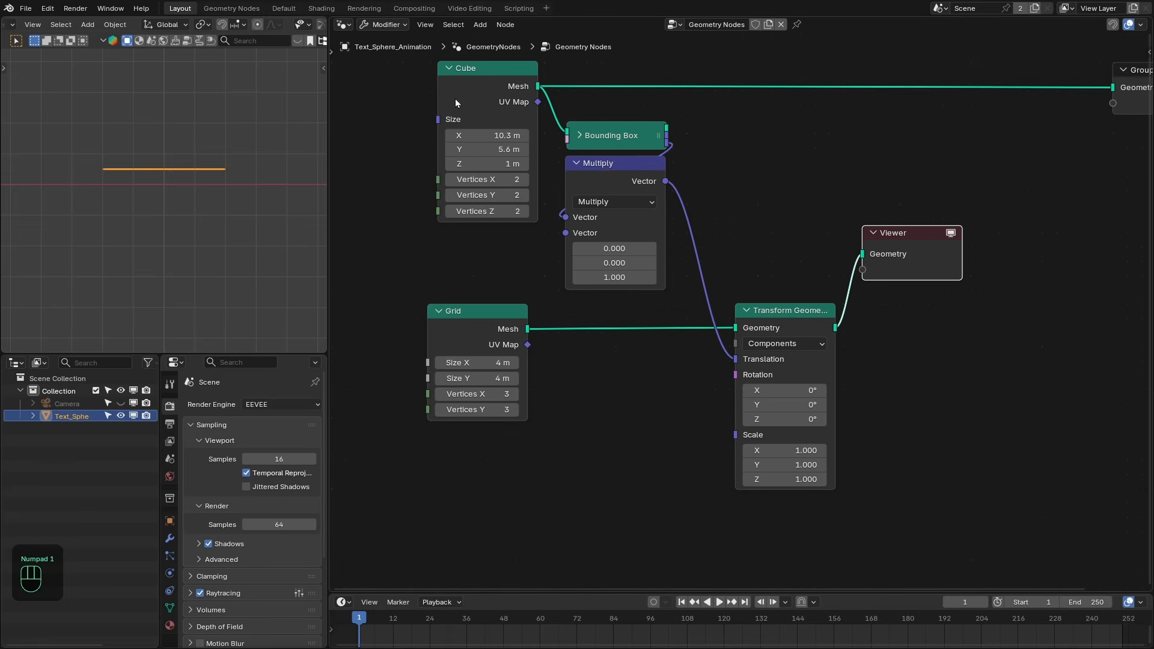
{"action": "left_click", "coordinate": [517, 89], "text": "ctrl+shift"}
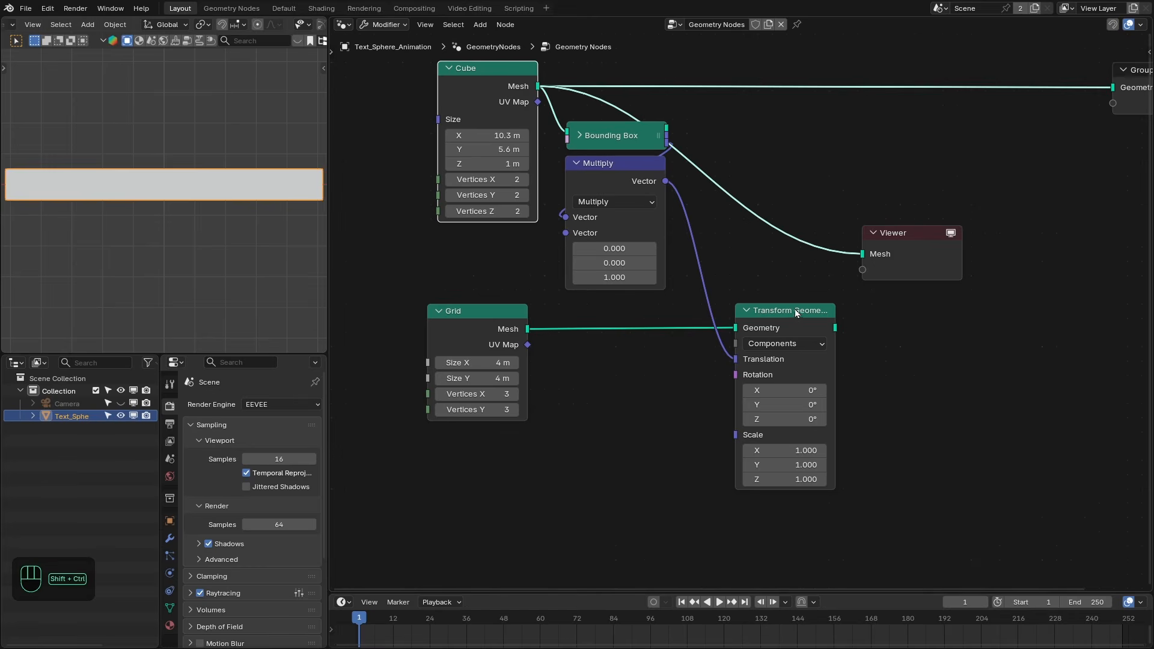
{"action": "left_click", "coordinate": [777, 311], "text": "ctrl+shift"}
{"action": "left_click", "coordinate": [891, 274]}
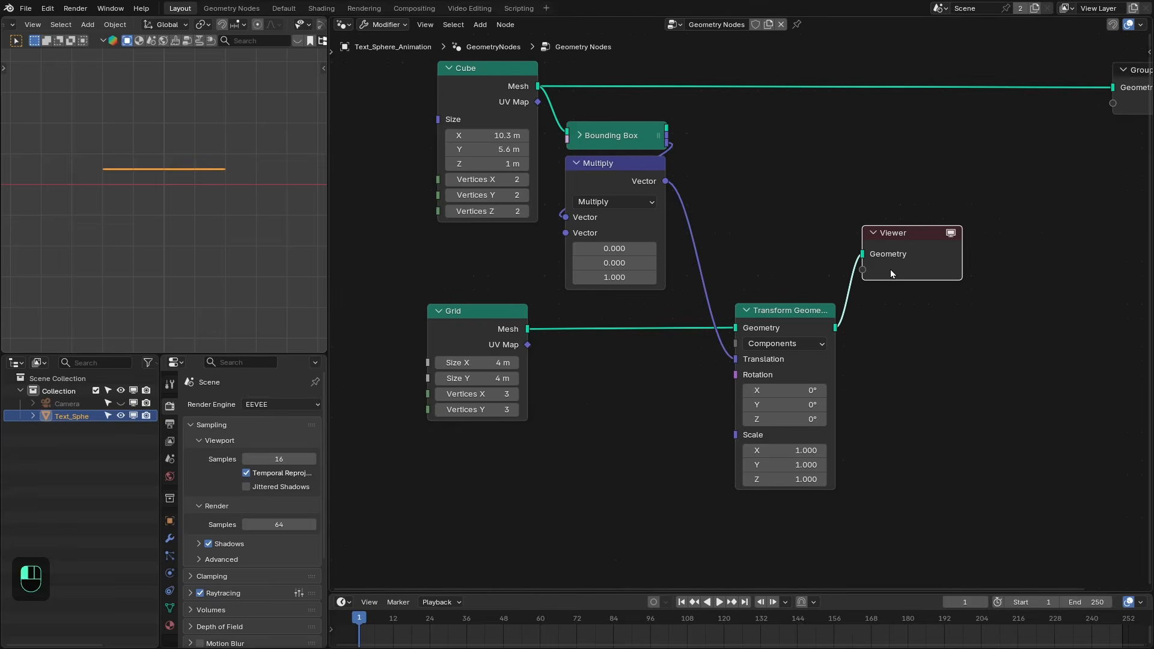
{"action": "key", "text": "x"}
- Add an Instance on Points node that uses the Transform Geometry output as its points
{"action": "key", "text": "Home"}
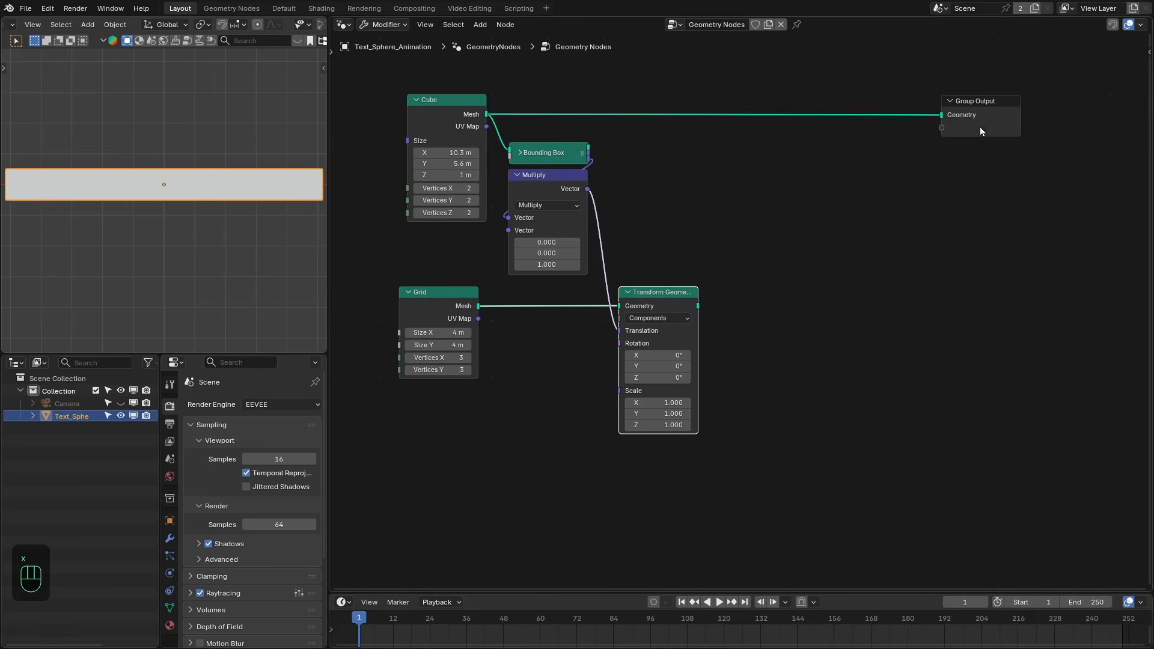
{"action": "middle_click_drag", "start_coordinate": [156, 151], "coordinate": [102, 198]}
{"action": "middle_click_drag", "start_coordinate": [738, 375], "coordinate": [739, 362]}
{"action": "scroll", "coordinate": [742, 306], "scroll_direction": "up", "scroll_amount": 2}
{"action": "left_click_drag", "start_coordinate": [690, 291], "coordinate": [731, 297]}
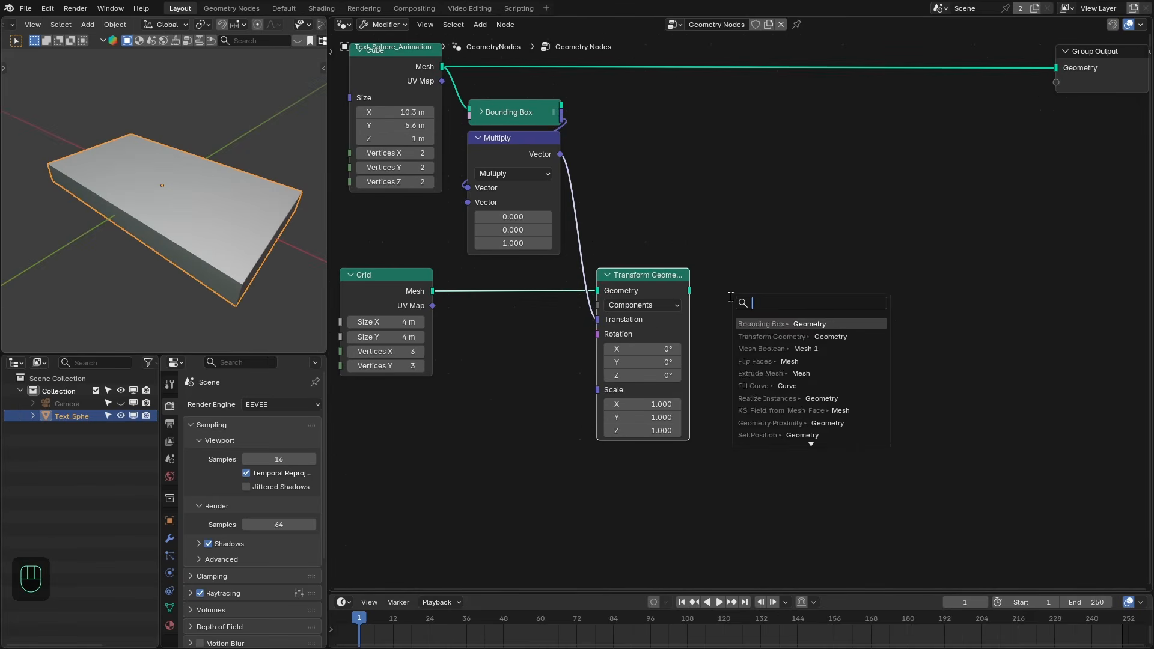
{"action": "type", "text": "insta"}
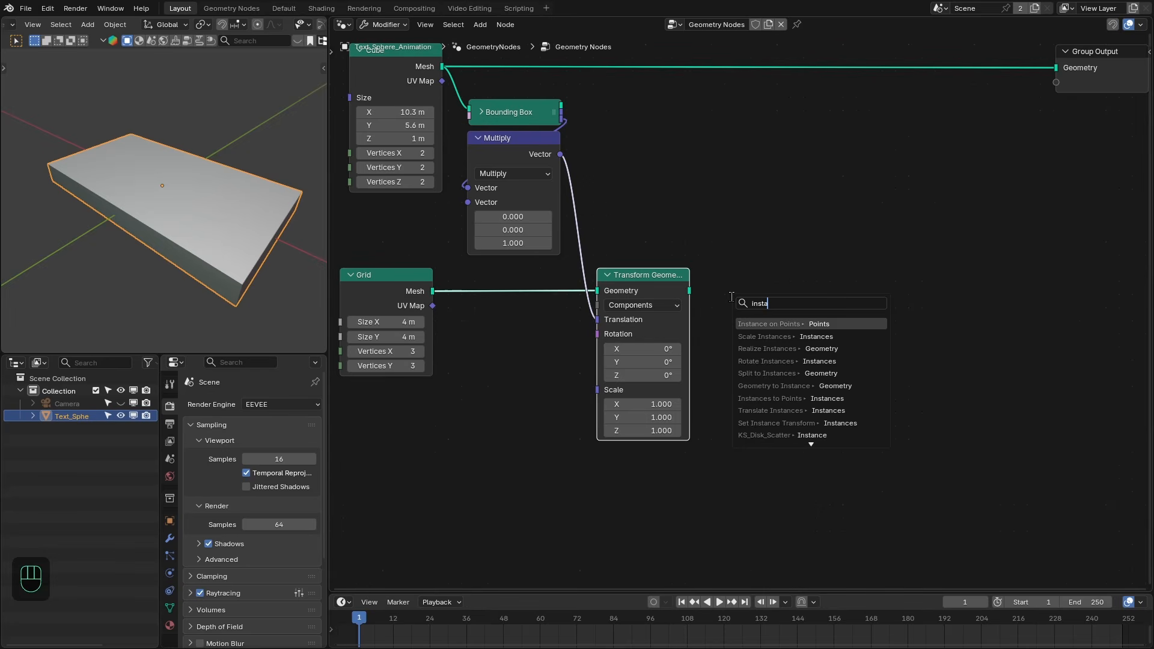
{"action": "key", "text": "Return"}
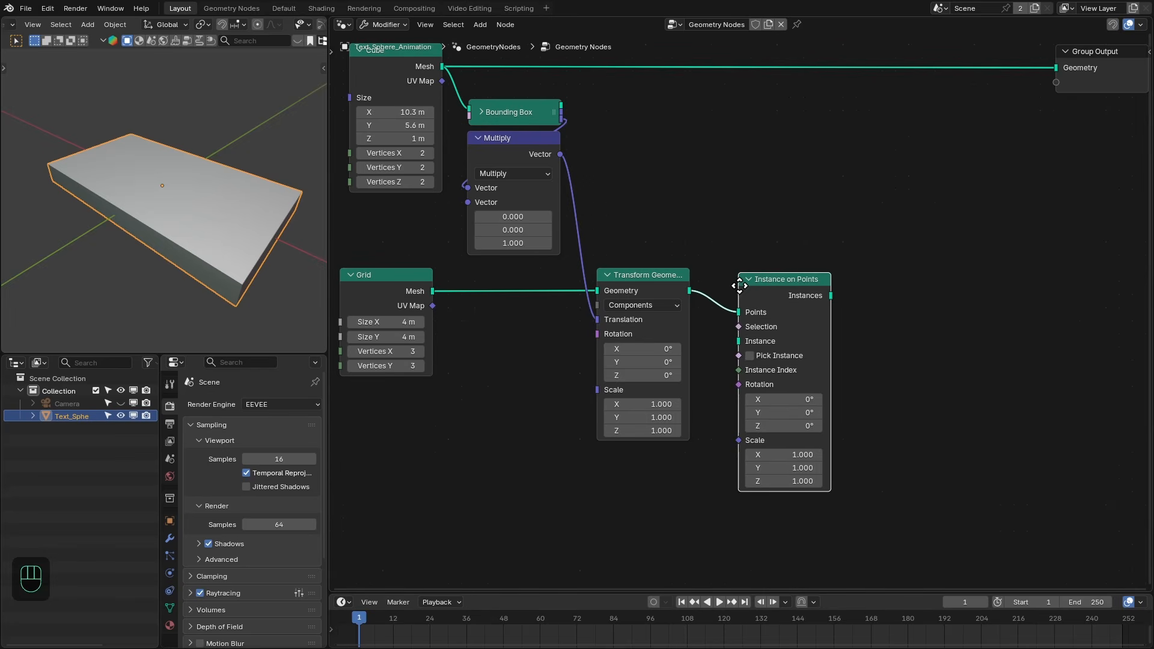
{"action": "middle_click_drag", "start_coordinate": [817, 349], "coordinate": [862, 325]}
{"action": "scroll", "coordinate": [862, 325], "scroll_direction": "down", "scroll_amount": 1}
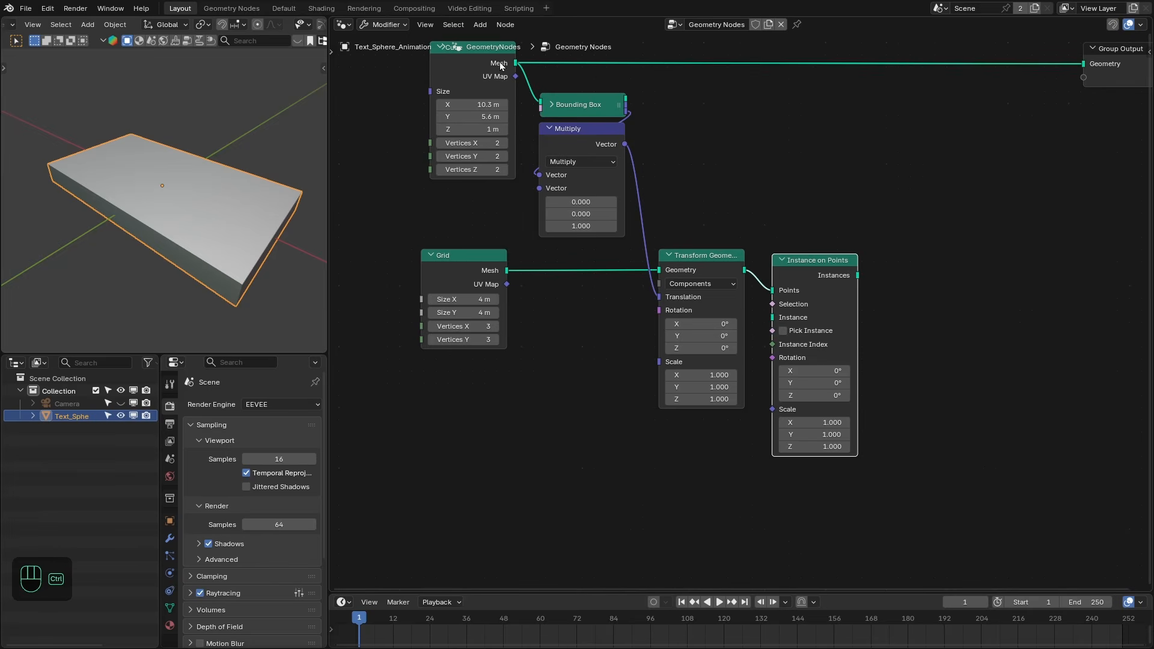
- Join the Cube's mesh with the Instance on Points output ahead of the Group Output
{"action": "right_click_drag", "start_coordinate": [499, 62], "coordinate": [806, 268], "text": "alt+shift"}
{"action": "left_click_drag", "start_coordinate": [937, 160], "coordinate": [959, 73]}
{"action": "middle_click_drag", "start_coordinate": [730, 424], "coordinate": [809, 358]}
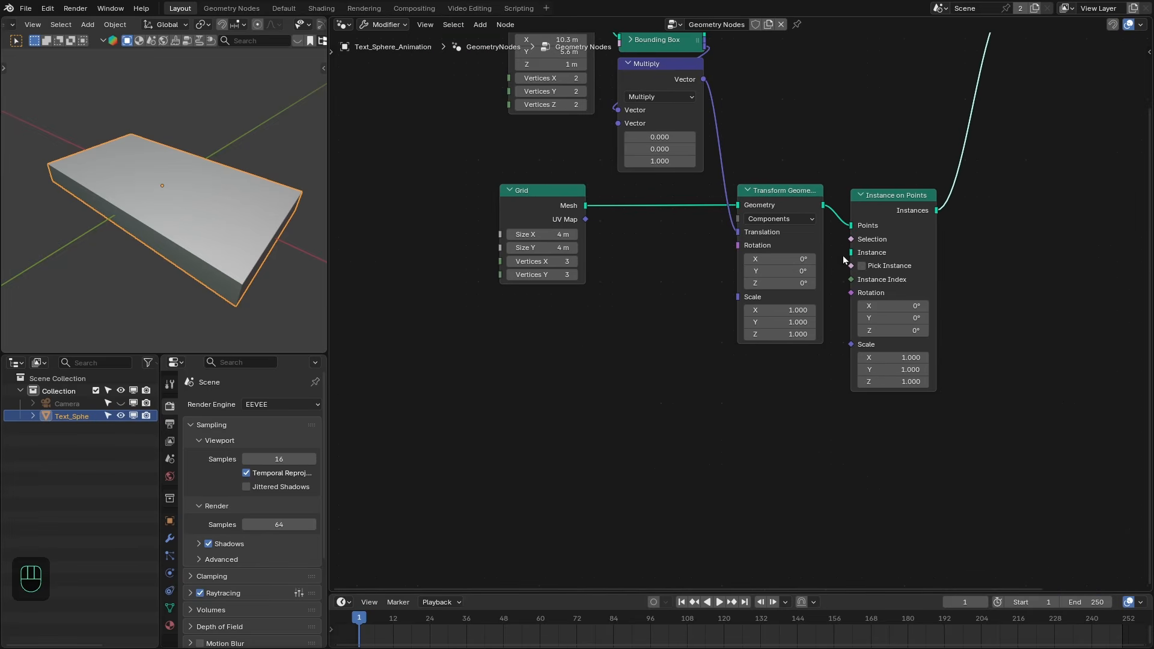
- Add a UV Sphere node and connect its mesh to the Instance input of Instance on Points
{"action": "left_click_drag", "start_coordinate": [851, 252], "coordinate": [752, 401]}
{"action": "type", "text": "spher"}
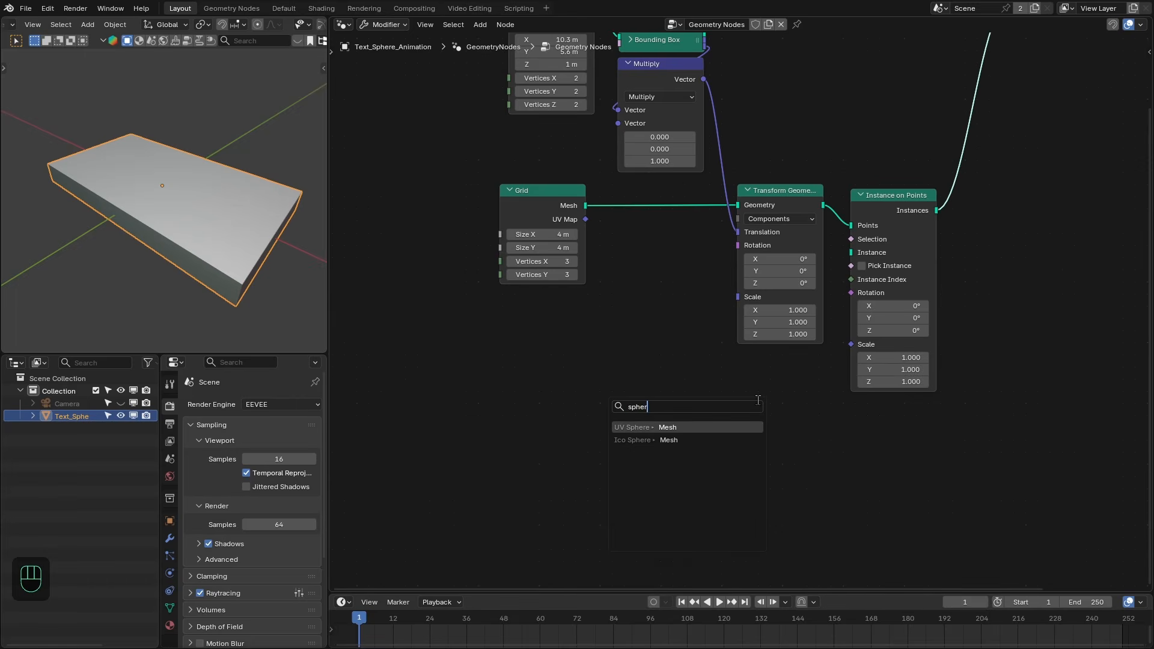
{"action": "key", "text": "Return"}
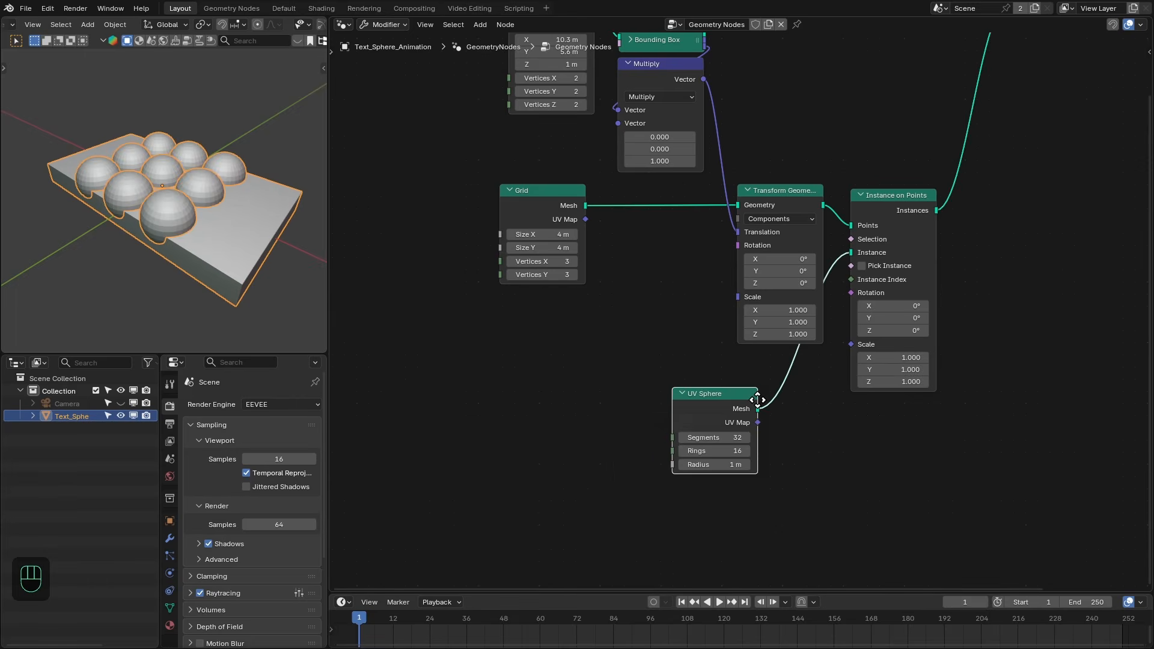
{"action": "left_click", "coordinate": [612, 427]}
{"action": "middle_click_drag", "start_coordinate": [613, 426], "coordinate": [654, 401]}
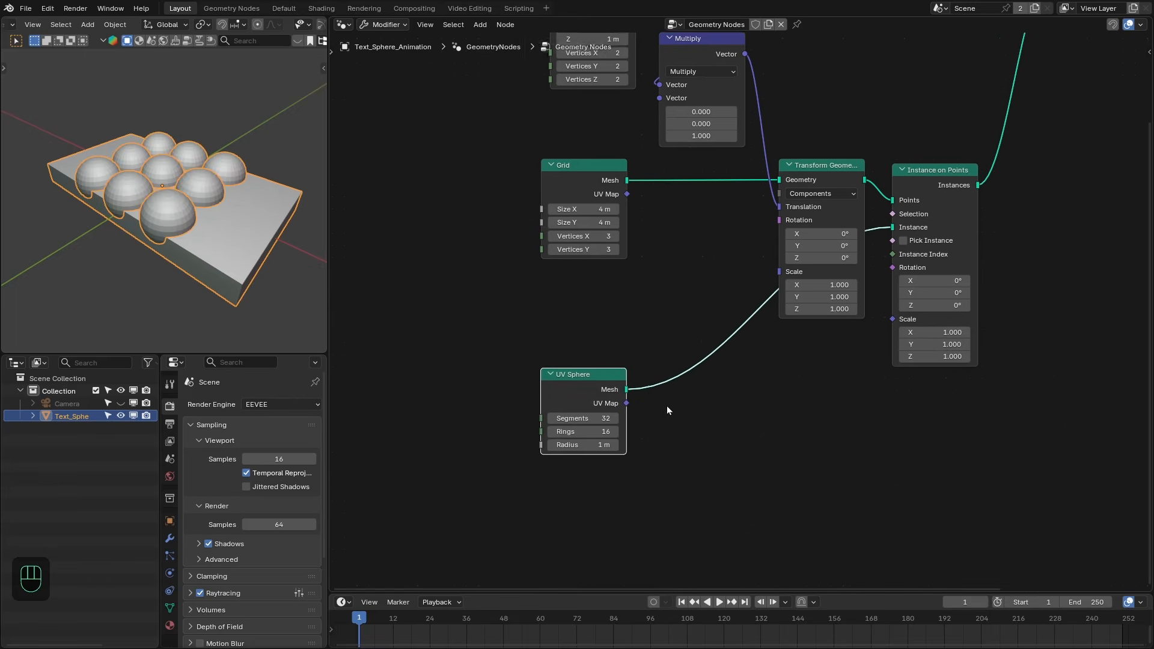
- Insert a Set Shade Smooth node between UV Sphere and Instance on Points, and move both sphere nodes closer to Instance on Points
{"action": "scroll", "coordinate": [666, 409], "scroll_direction": "up", "scroll_amount": 2}
{"action": "left_click_drag", "start_coordinate": [607, 403], "coordinate": [650, 425]}
{"action": "type", "text": "set smo"}
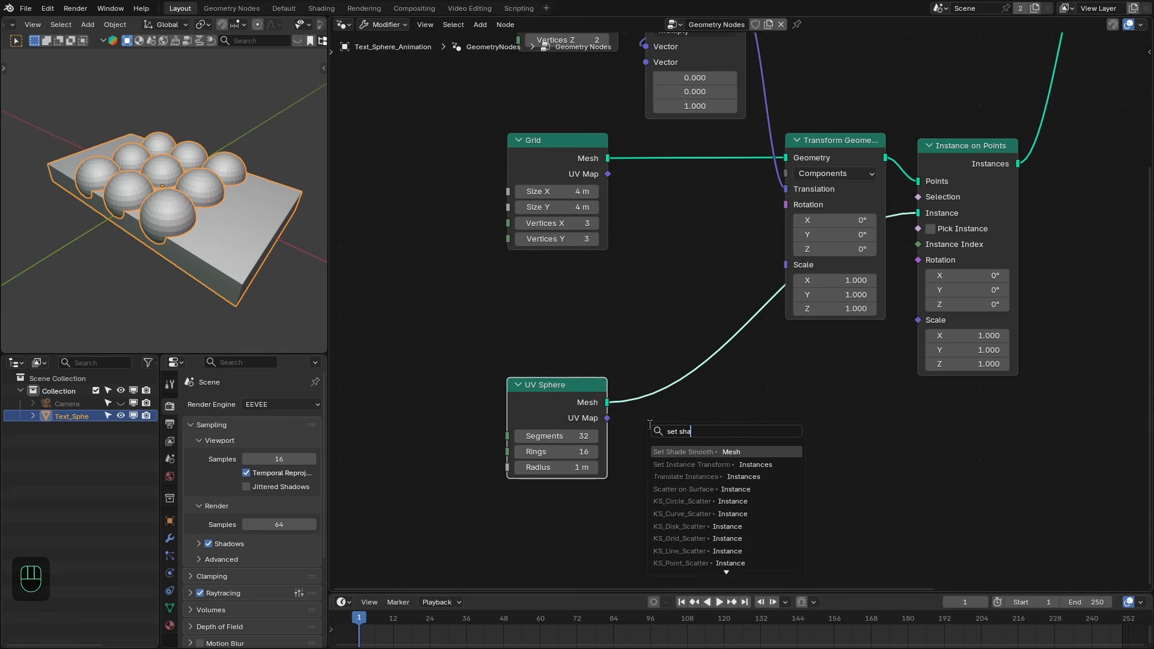
{"action": "key", "text": "Return"}
{"action": "left_click", "coordinate": [632, 397]}
{"action": "left_click_drag", "start_coordinate": [672, 392], "coordinate": [672, 388]}
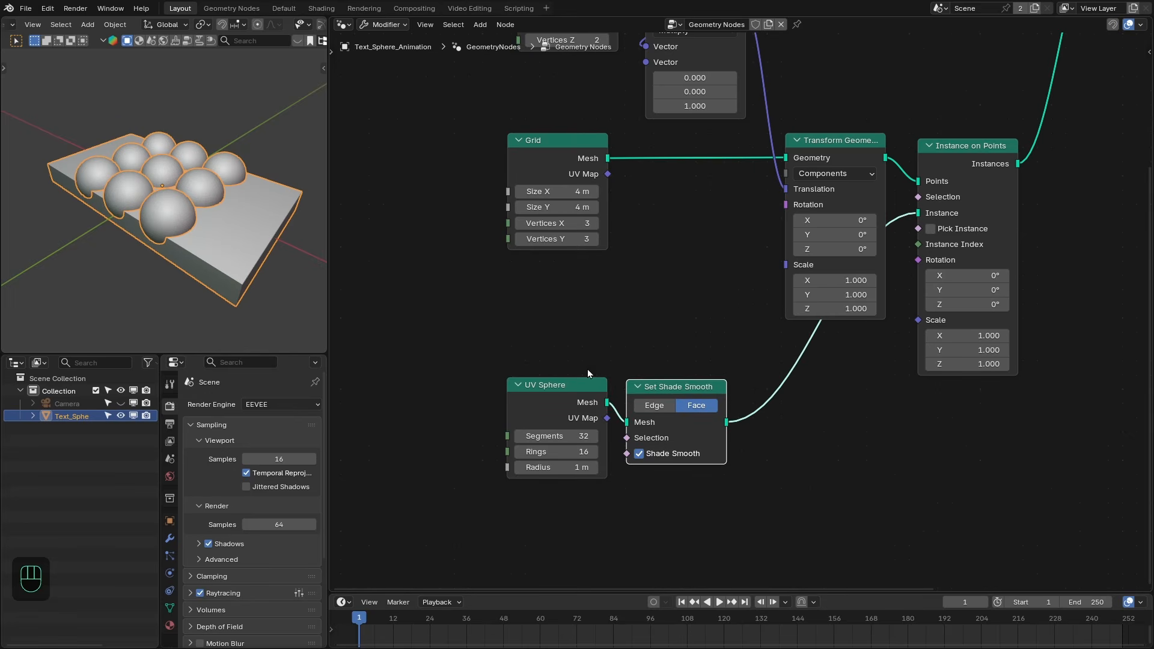
{"action": "left_click_drag", "start_coordinate": [588, 369], "coordinate": [803, 392]}
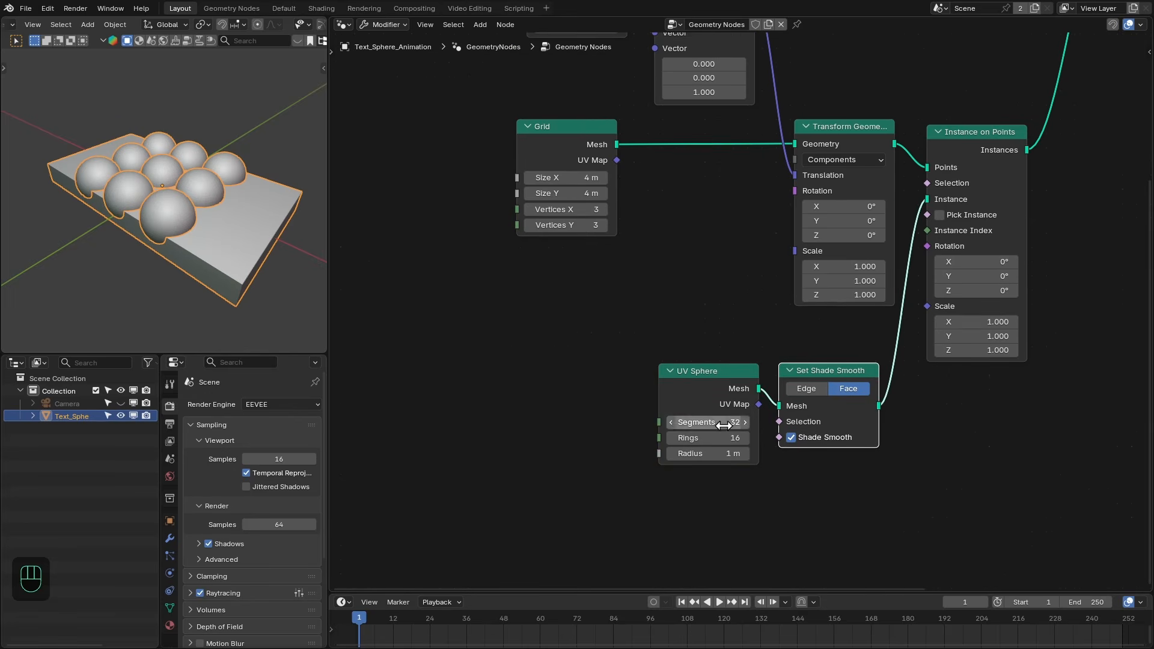
- Set the UV Sphere's segments to 64 and its rings to 32
{"action": "left_click", "coordinate": [723, 425]}
{"action": "type", "text": "64"}
{"action": "key", "text": "Return"}
{"action": "left_click", "coordinate": [723, 440]}
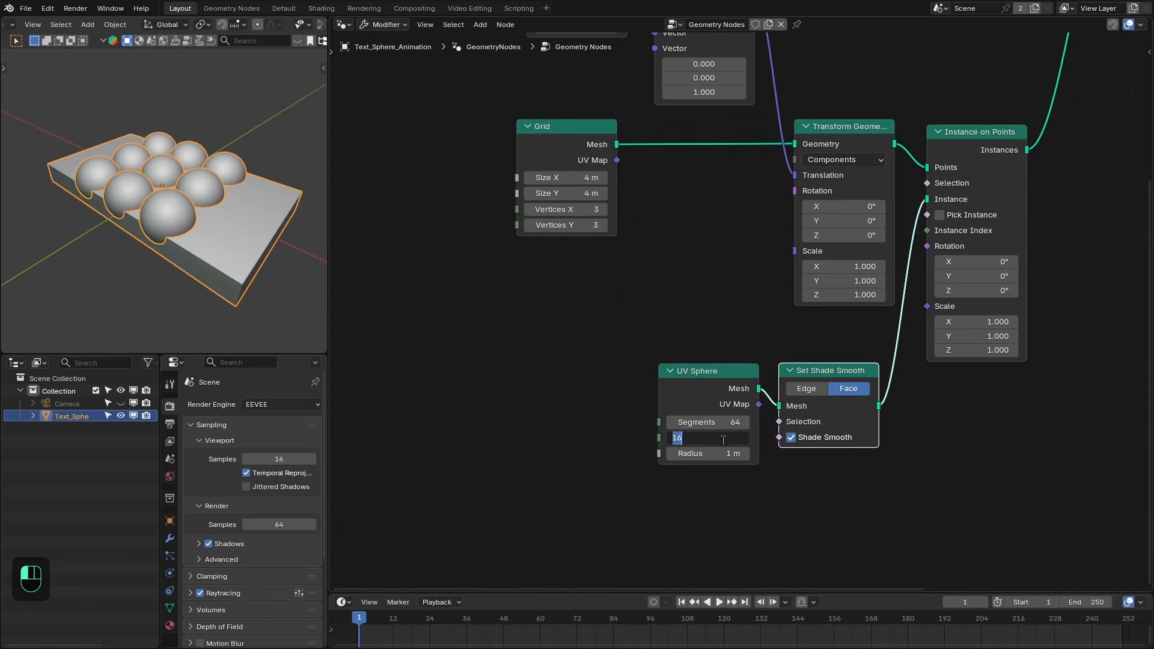
{"action": "key", "text": "Return"}
{"action": "scroll", "coordinate": [146, 218], "scroll_direction": "up", "scroll_amount": 2}
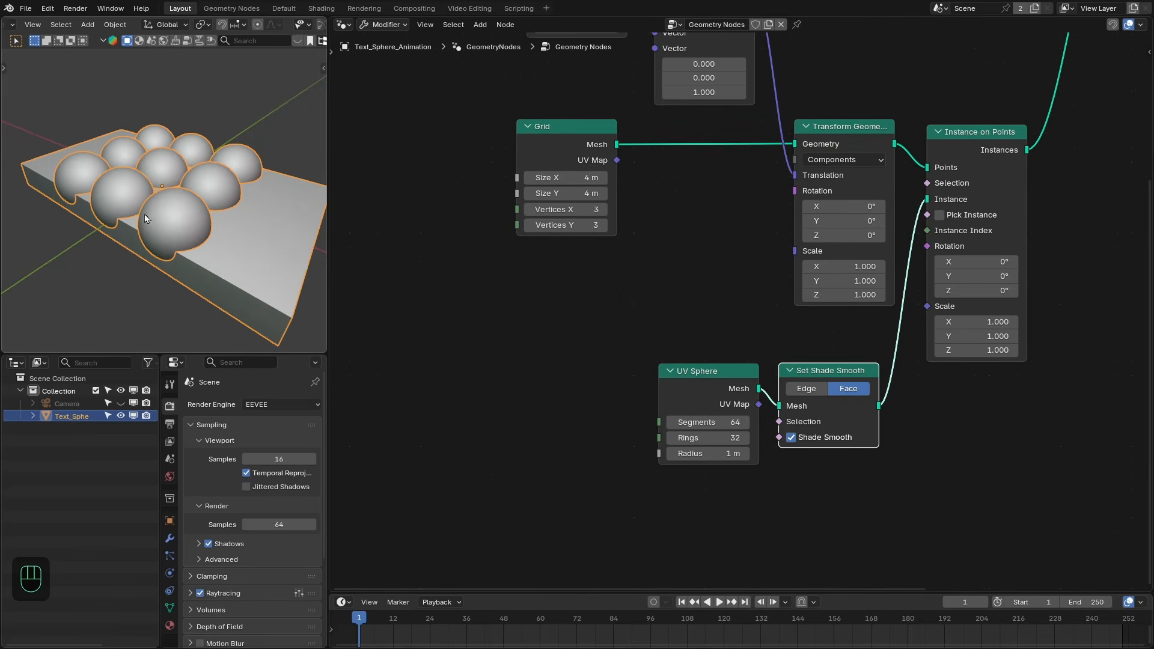
{"action": "mouse_move", "coordinate": [178, 185]}
{"action": "middle_mouse_down"}
{"action": "mouse_move", "coordinate": [169, 246]}
{"action": "mouse_move", "coordinate": [165, 202]}
{"action": "middle_mouse_up"}
- Drive the UV Sphere's radius with a new Value node set to 0.150
{"action": "middle_click_drag", "start_coordinate": [450, 405], "coordinate": [508, 386]}
{"action": "left_click_drag", "start_coordinate": [717, 435], "coordinate": [626, 371]}
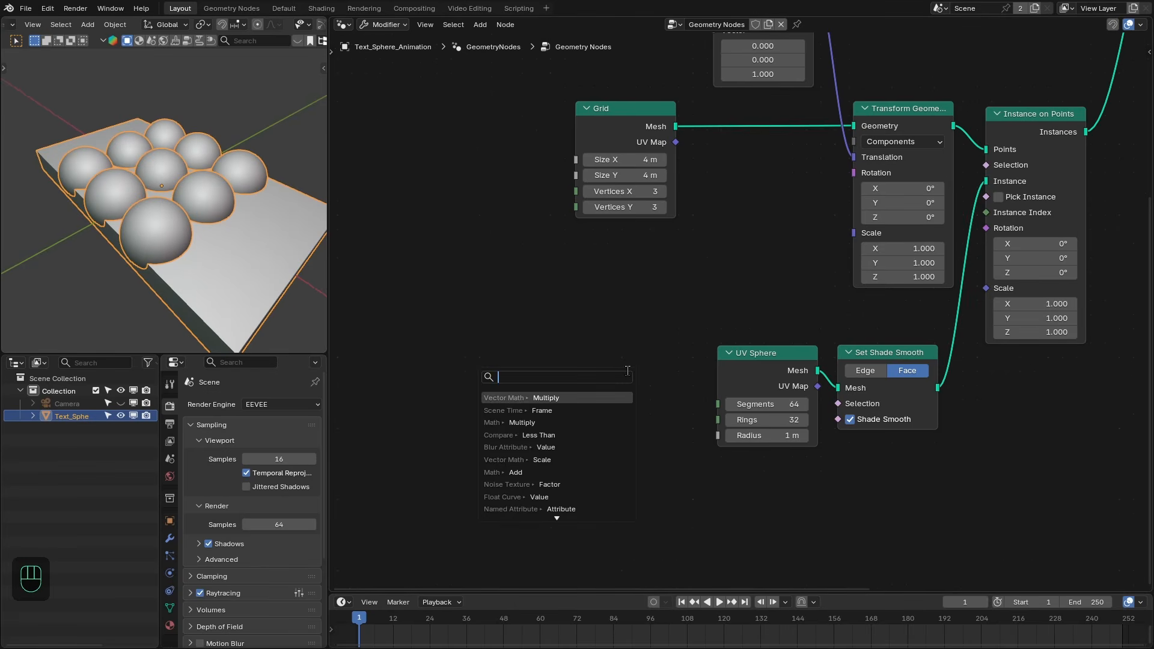
{"action": "type", "text": "value"}
{"action": "key", "text": "Return"}
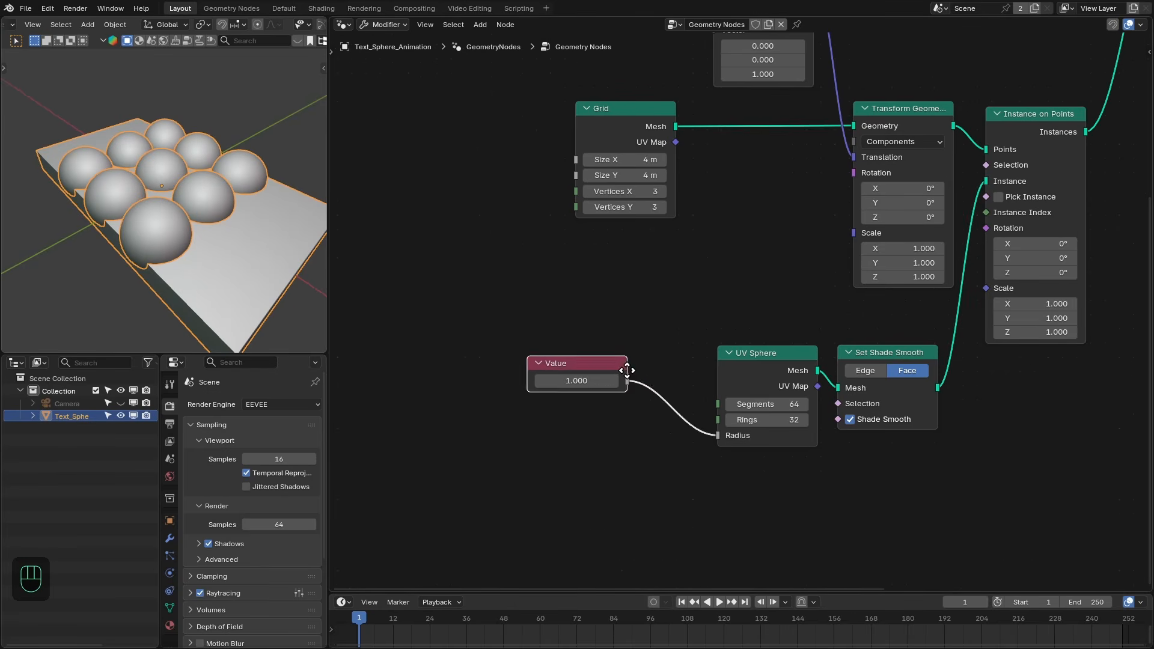
{"action": "left_click_drag", "start_coordinate": [666, 351], "coordinate": [670, 352]}
{"action": "middle_click_drag", "start_coordinate": [659, 325], "coordinate": [660, 331]}
{"action": "left_click", "coordinate": [639, 374]}
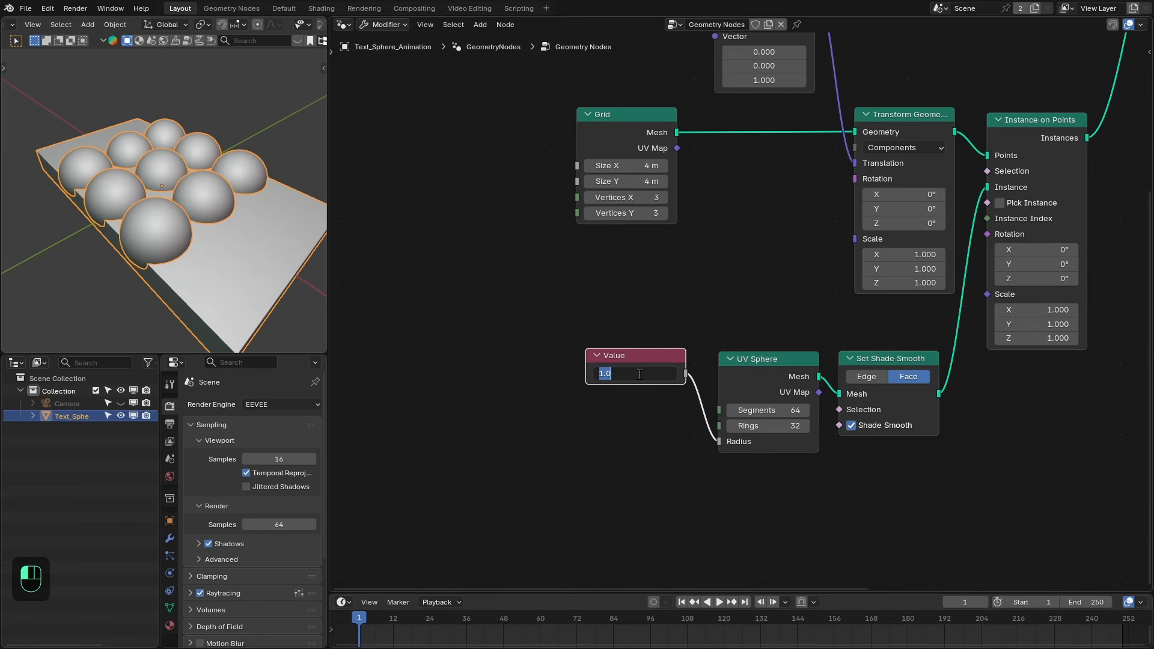
{"action": "type", "text": ".15"}
{"action": "key", "text": "Return"}
{"action": "key", "text": "alt+a"}
- Set the Grid node's Vertices X and Vertices Y to 13 each
{"action": "scroll", "coordinate": [661, 210], "scroll_direction": "up", "scroll_amount": 1}
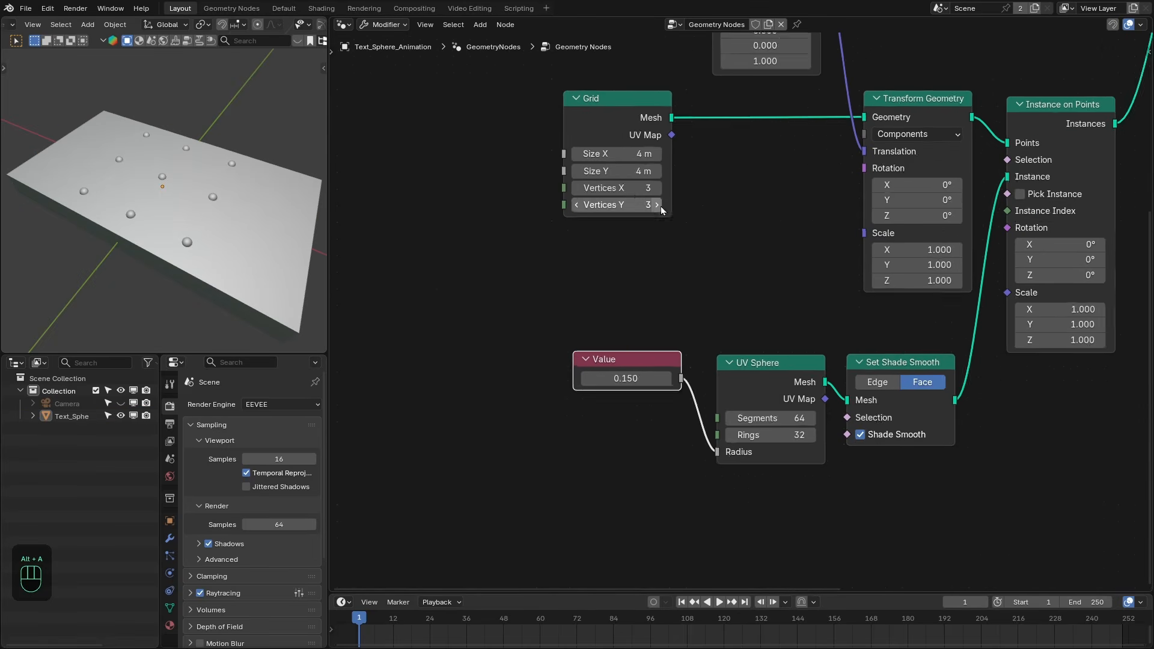
{"action": "scroll", "coordinate": [661, 209], "scroll_direction": "up", "scroll_amount": 1}
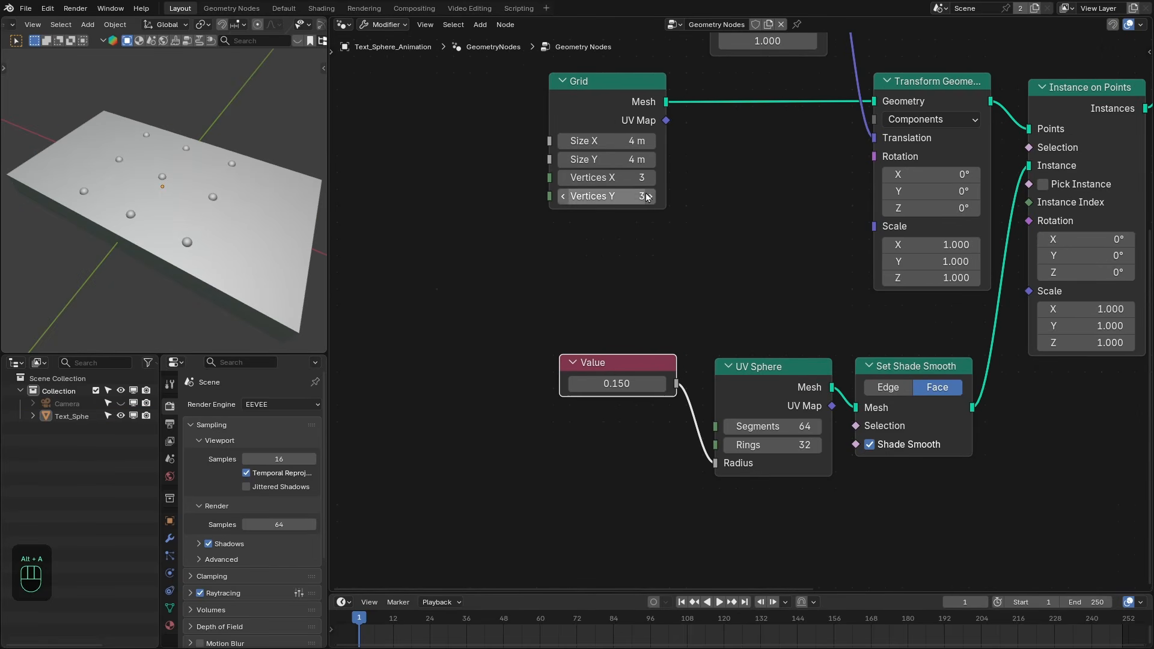
{"action": "left_click_drag", "start_coordinate": [650, 179], "coordinate": [691, 179]}
{"action": "scroll", "coordinate": [214, 242], "scroll_direction": "up", "scroll_amount": 3}
{"action": "middle_click_drag", "start_coordinate": [214, 241], "coordinate": [258, 237]}
{"action": "left_click_drag", "start_coordinate": [648, 197], "coordinate": [692, 196]}
{"action": "scroll", "coordinate": [204, 234], "scroll_direction": "down", "scroll_amount": 2}
{"action": "mouse_move", "coordinate": [204, 234]}
{"action": "middle_mouse_down"}
{"action": "mouse_move", "coordinate": [213, 225]}
{"action": "mouse_move", "coordinate": [207, 247]}
{"action": "middle_mouse_up"}
{"action": "scroll", "coordinate": [1021, 184], "scroll_direction": "down", "scroll_amount": 2}
- Insert a Realize Instances node on the link between Instance on Points and Join Geometry
{"action": "middle_click_drag", "start_coordinate": [1022, 184], "coordinate": [760, 291]}
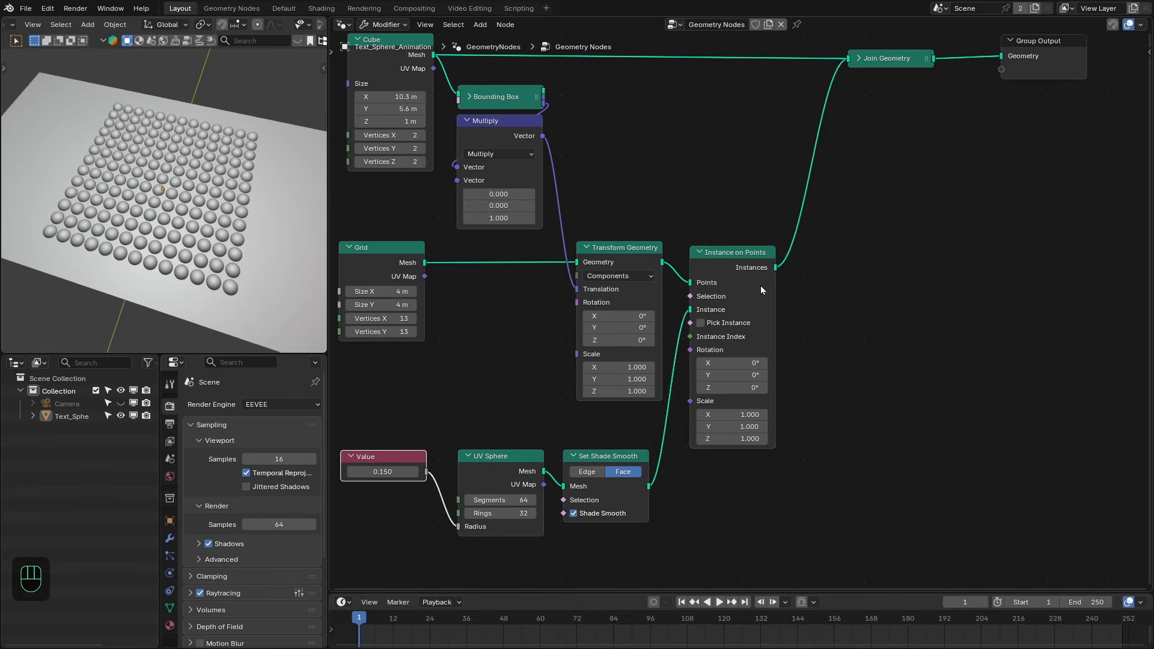
{"action": "left_click_drag", "start_coordinate": [760, 289], "coordinate": [760, 283]}
{"action": "key", "text": "shift+a"}
{"action": "type", "text": "re"}
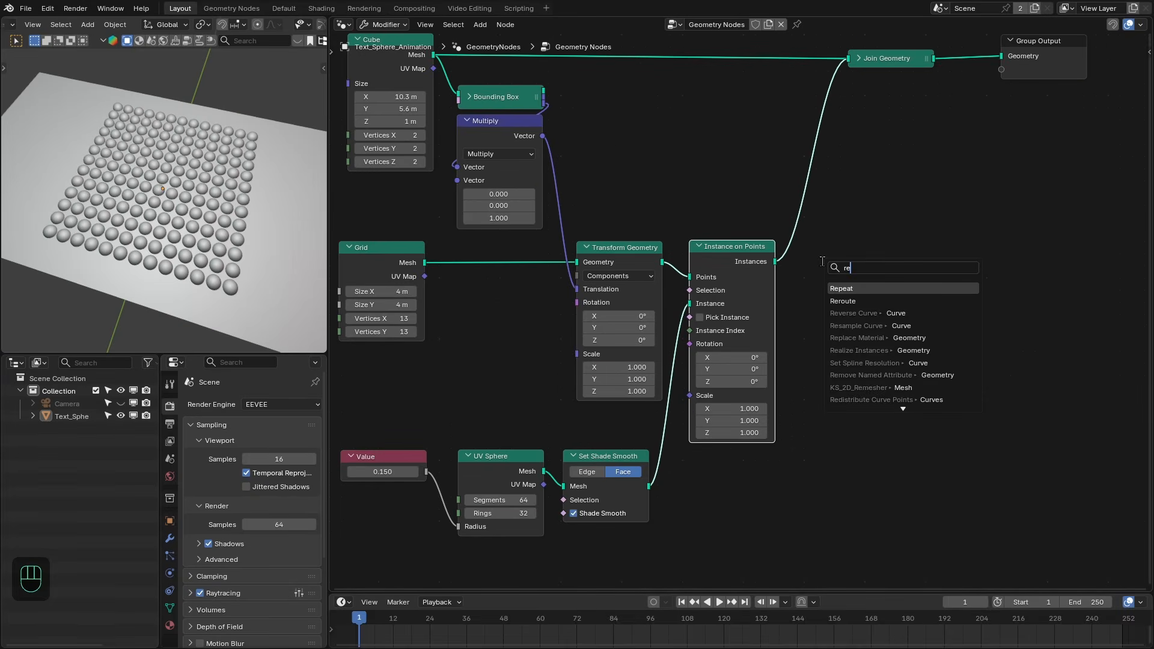
{"action": "type", "text": "al"}
{"action": "key", "text": "Return"}
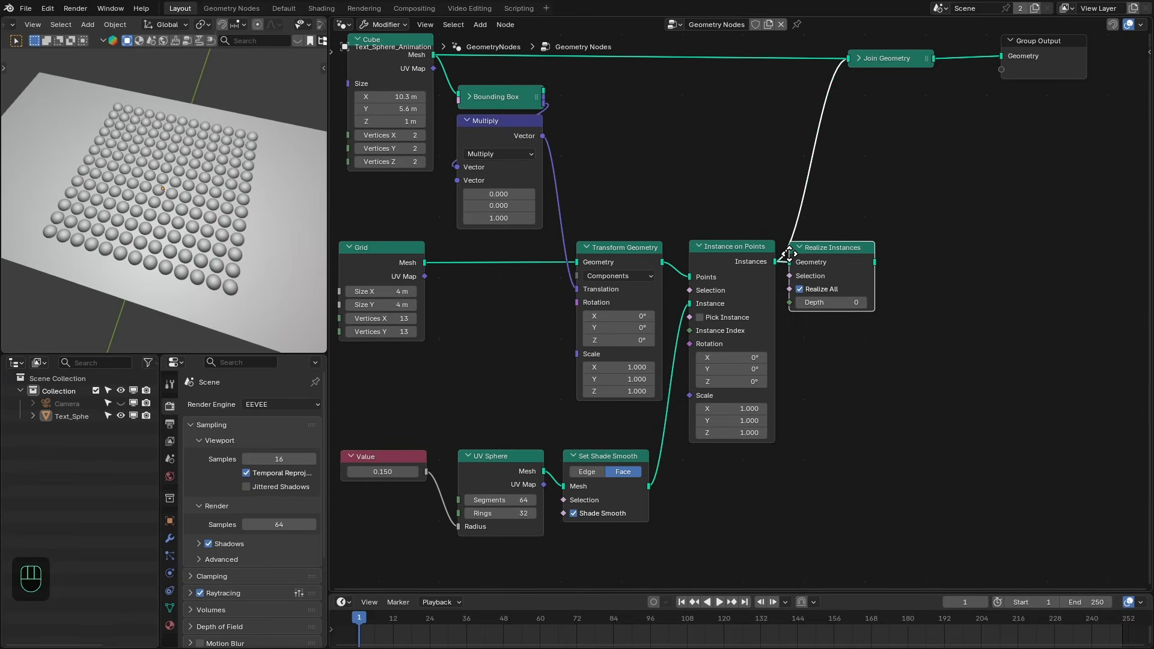
{"action": "left_click", "coordinate": [790, 254]}
{"action": "left_click_drag", "start_coordinate": [819, 253], "coordinate": [821, 251]}
- Move the Join Geometry and Group Output nodes further from Realize Instances to make room for more nodes
{"action": "scroll", "coordinate": [923, 230], "scroll_direction": "down", "scroll_amount": 1}
{"action": "middle_click_drag", "start_coordinate": [923, 230], "coordinate": [845, 266]}
{"action": "left_click_drag", "start_coordinate": [783, 84], "coordinate": [840, 111]}
{"action": "left_click_drag", "start_coordinate": [820, 107], "coordinate": [869, 107]}
{"action": "left_click_drag", "start_coordinate": [875, 81], "coordinate": [1036, 112]}
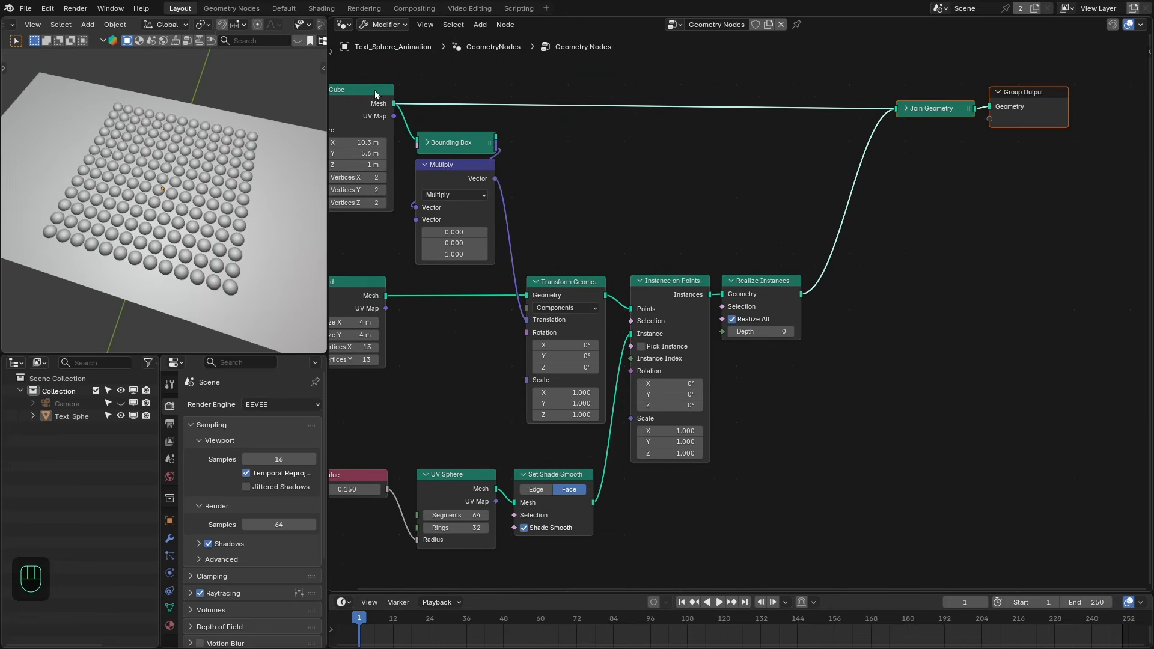
- Add a Mesh Boolean node in Difference mode, cut the links into Join Geometry, and delete Join Geometry
{"action": "middle_click_drag", "start_coordinate": [861, 214], "coordinate": [840, 233]}
{"action": "key", "text": "shift+a"}
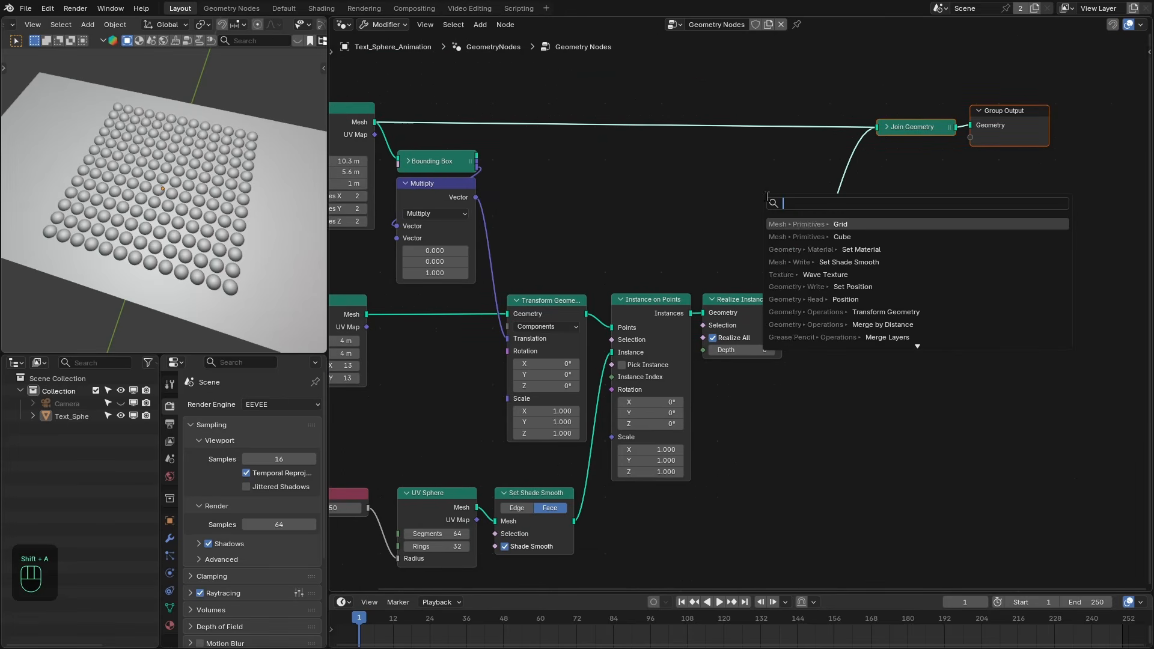
{"action": "type", "text": "mesh bo"}
{"action": "key", "text": "Return"}
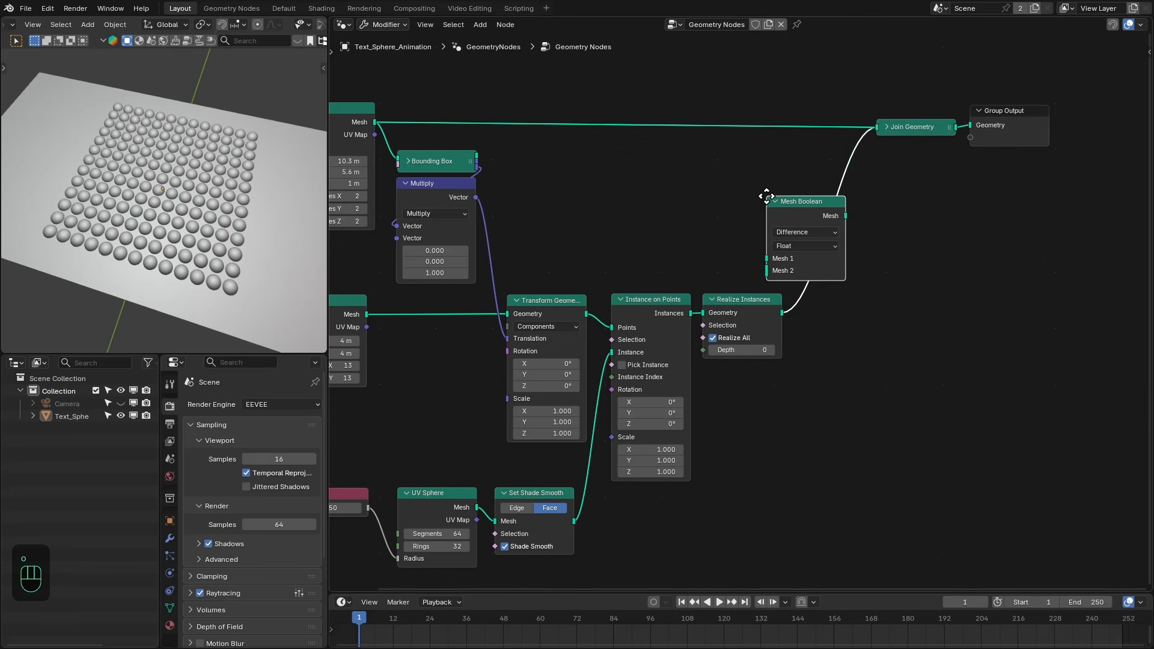
{"action": "left_click", "coordinate": [703, 171]}
{"action": "right_click_drag", "start_coordinate": [848, 109], "coordinate": [874, 174], "text": "ctrl"}
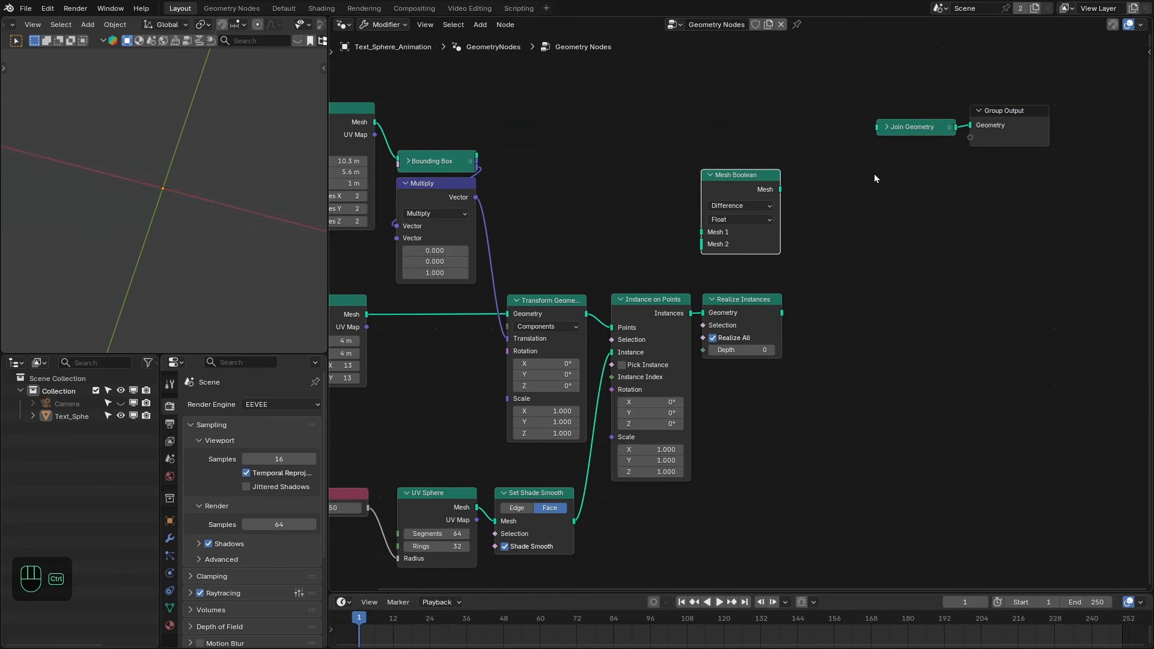
{"action": "left_click", "coordinate": [913, 127]}
{"action": "key", "text": "ctrl+x"}
- Connect the Cube to the Boolean's Mesh 1, Realize Instances to Mesh 2, and the Boolean's mesh to Group Output
{"action": "left_click_drag", "start_coordinate": [751, 179], "coordinate": [789, 128]}
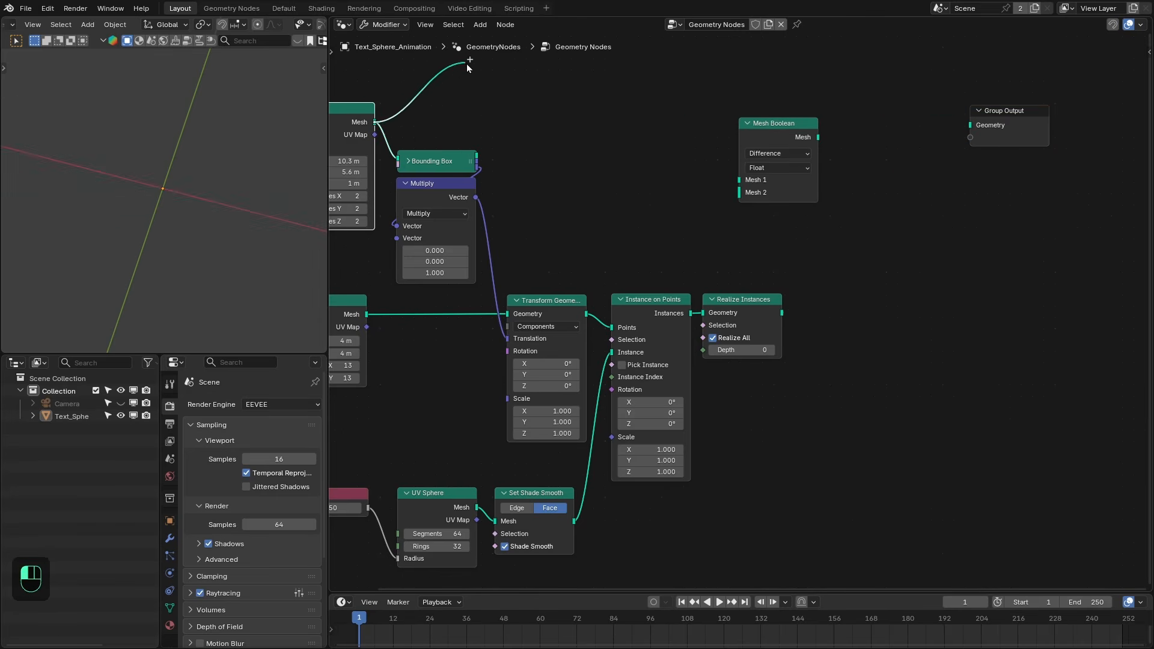
{"action": "left_click_drag", "start_coordinate": [374, 122], "coordinate": [839, 153]}
{"action": "mouse_move", "coordinate": [781, 313]}
{"action": "left_mouse_down"}
{"action": "mouse_move", "coordinate": [734, 185]}
{"action": "mouse_move", "coordinate": [804, 155]}
{"action": "left_mouse_up"}
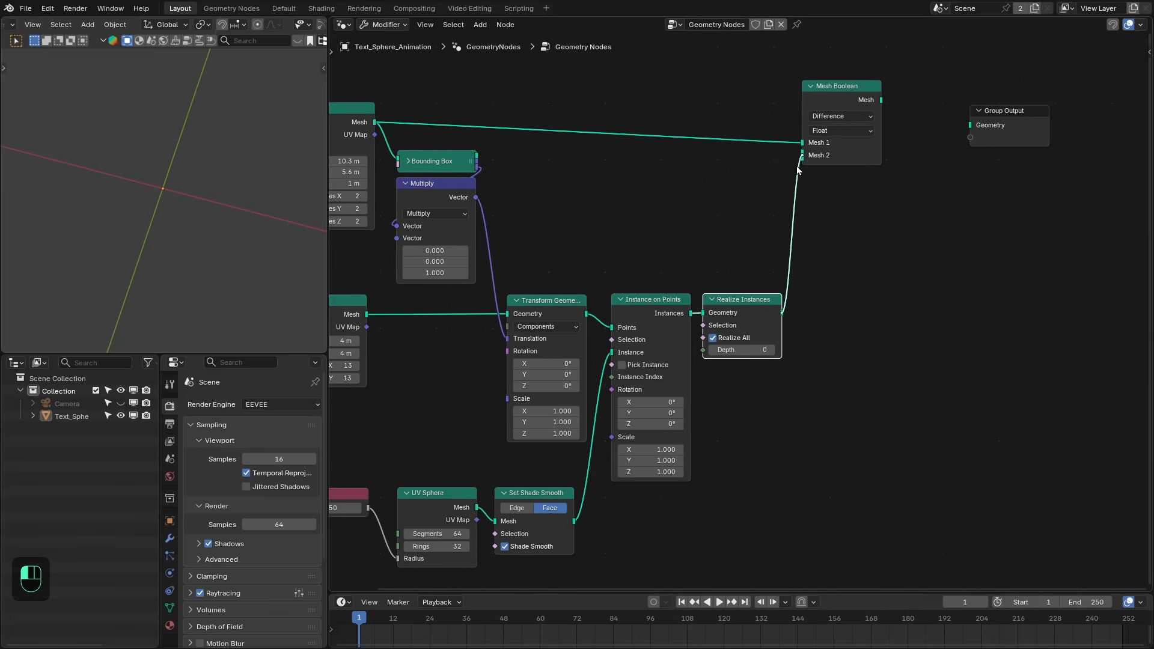
{"action": "middle_click_drag", "start_coordinate": [768, 164], "coordinate": [745, 188]}
{"action": "mouse_move", "coordinate": [859, 124]}
{"action": "left_mouse_down"}
{"action": "mouse_move", "coordinate": [943, 153]}
{"action": "mouse_move", "coordinate": [1003, 138]}
{"action": "left_mouse_up"}
{"action": "scroll", "coordinate": [849, 204], "scroll_direction": "up", "scroll_amount": 2}
{"action": "middle_click_drag", "start_coordinate": [881, 168], "coordinate": [820, 286]}
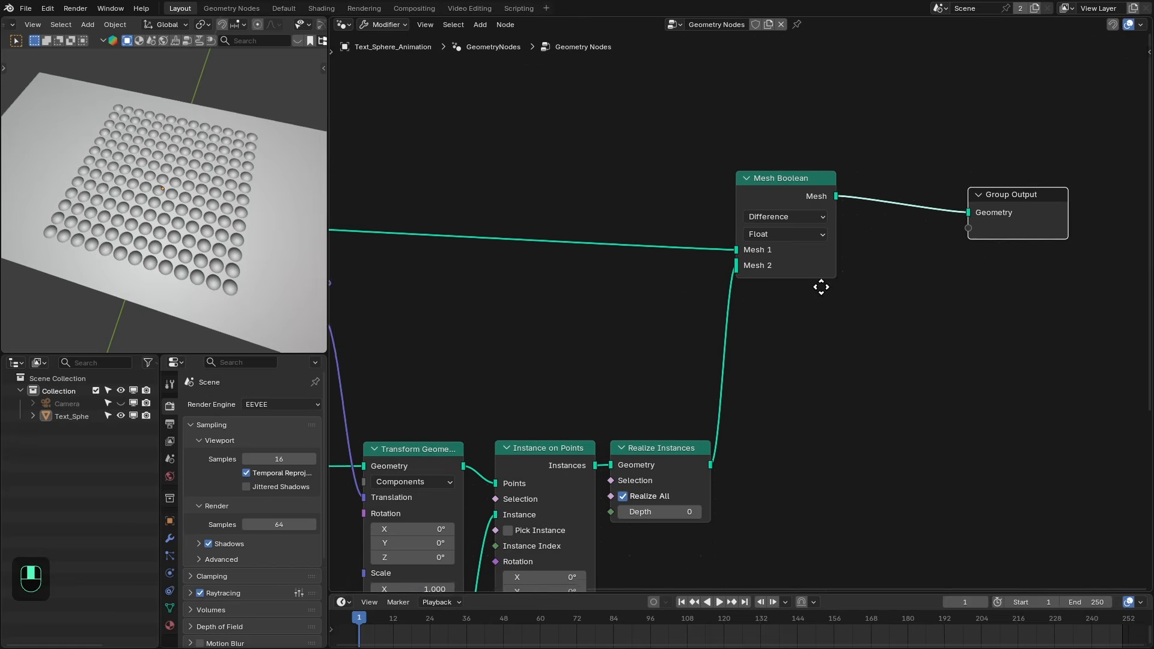
- Set the Mesh Boolean's solver to Manifold and align the node with Group Output
{"action": "left_click", "coordinate": [777, 229]}
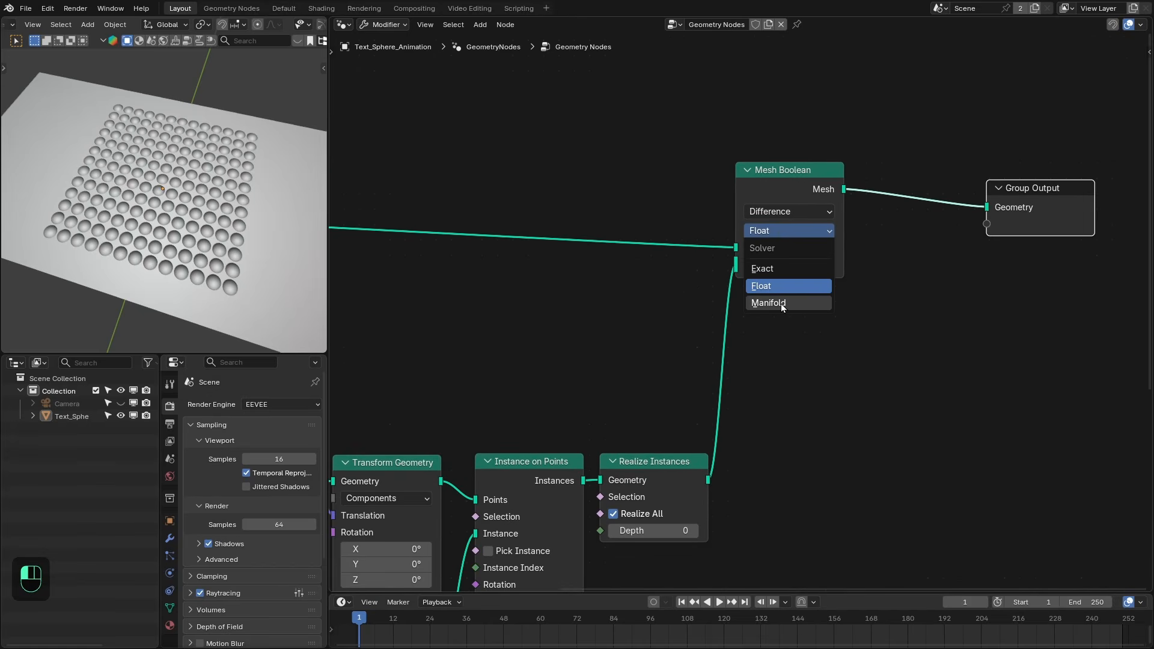
{"action": "left_click", "coordinate": [780, 304]}
{"action": "scroll", "coordinate": [752, 317], "scroll_direction": "down", "scroll_amount": 3}
{"action": "middle_click_drag", "start_coordinate": [754, 319], "coordinate": [816, 294]}
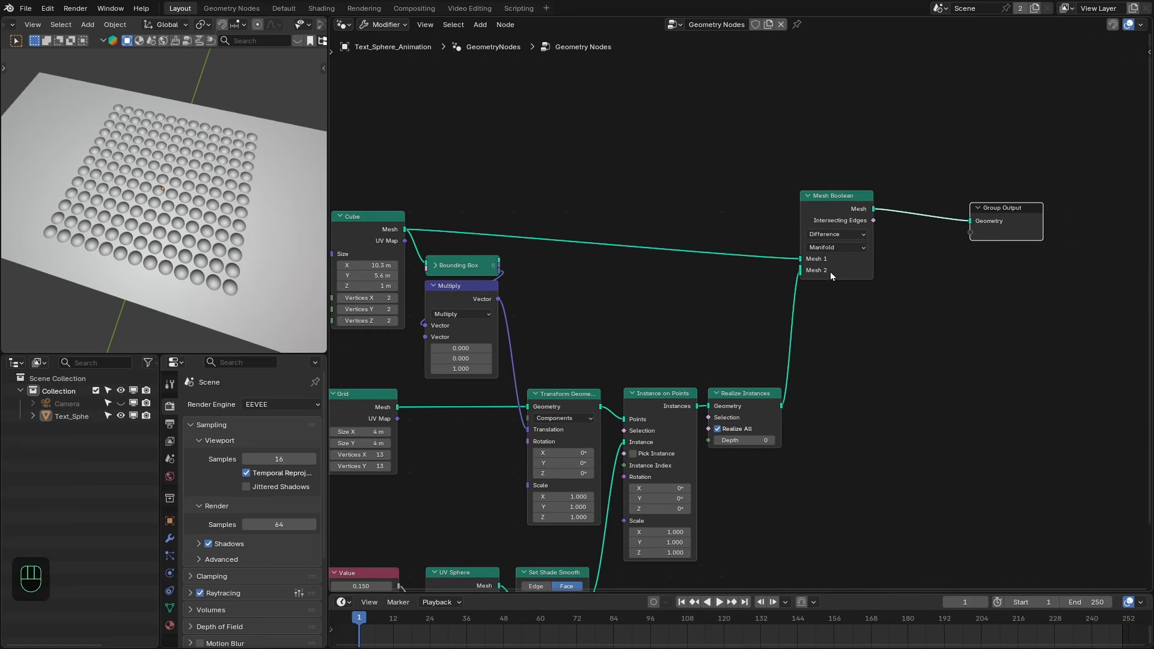
{"action": "mouse_move", "coordinate": [837, 262]}
{"action": "left_mouse_down"}
{"action": "mouse_move", "coordinate": [824, 271]}
{"action": "mouse_move", "coordinate": [843, 271]}
{"action": "left_mouse_up"}
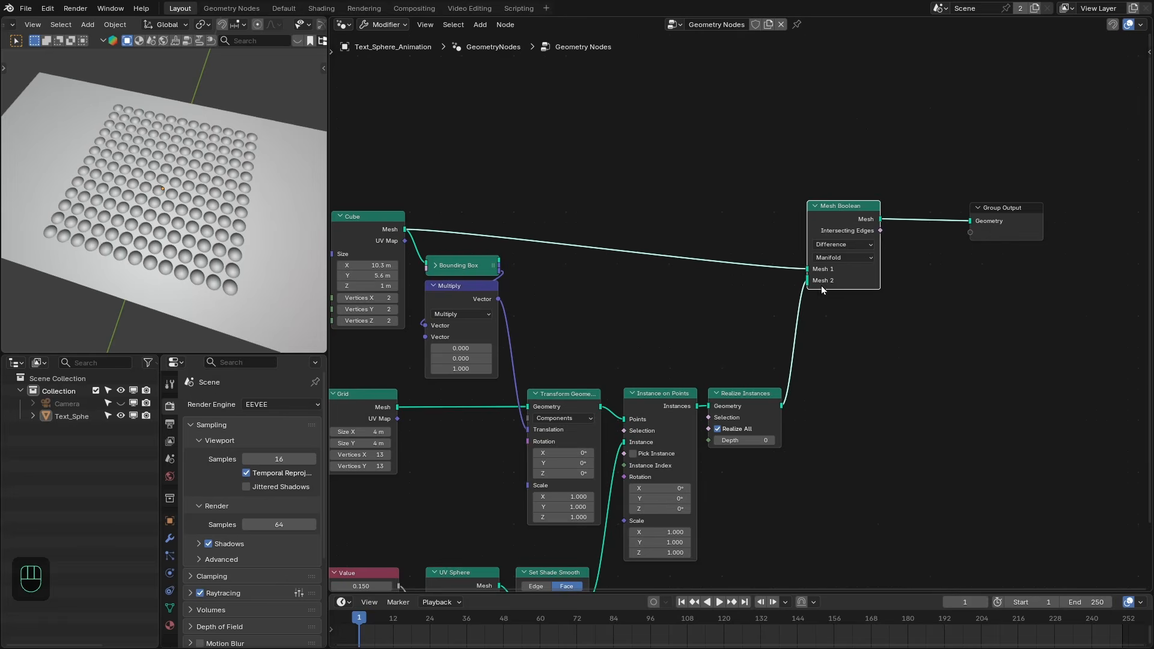
{"action": "scroll", "coordinate": [680, 285], "scroll_direction": "down", "scroll_amount": 1}
{"action": "middle_click_drag", "start_coordinate": [680, 285], "coordinate": [721, 264]}
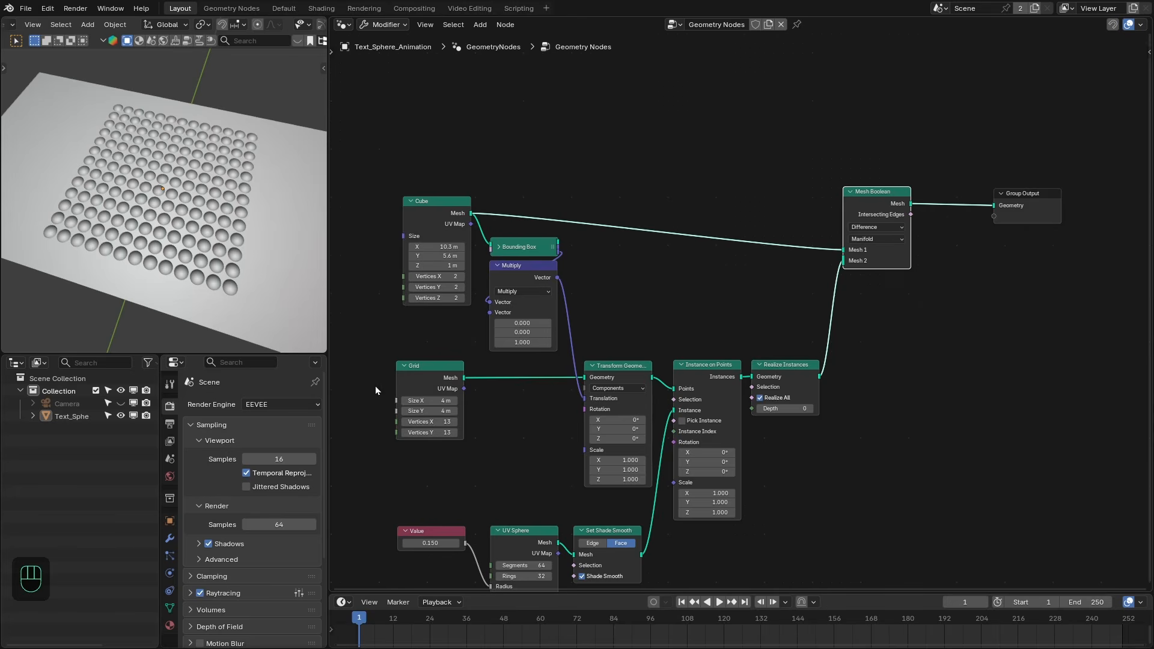
- Inspect the spherical cutouts on the box's top surface up close along with the nodes that create them
{"action": "middle_click_drag", "start_coordinate": [907, 286], "coordinate": [711, 288]}
{"action": "scroll", "coordinate": [711, 289], "scroll_direction": "up", "scroll_amount": 2}
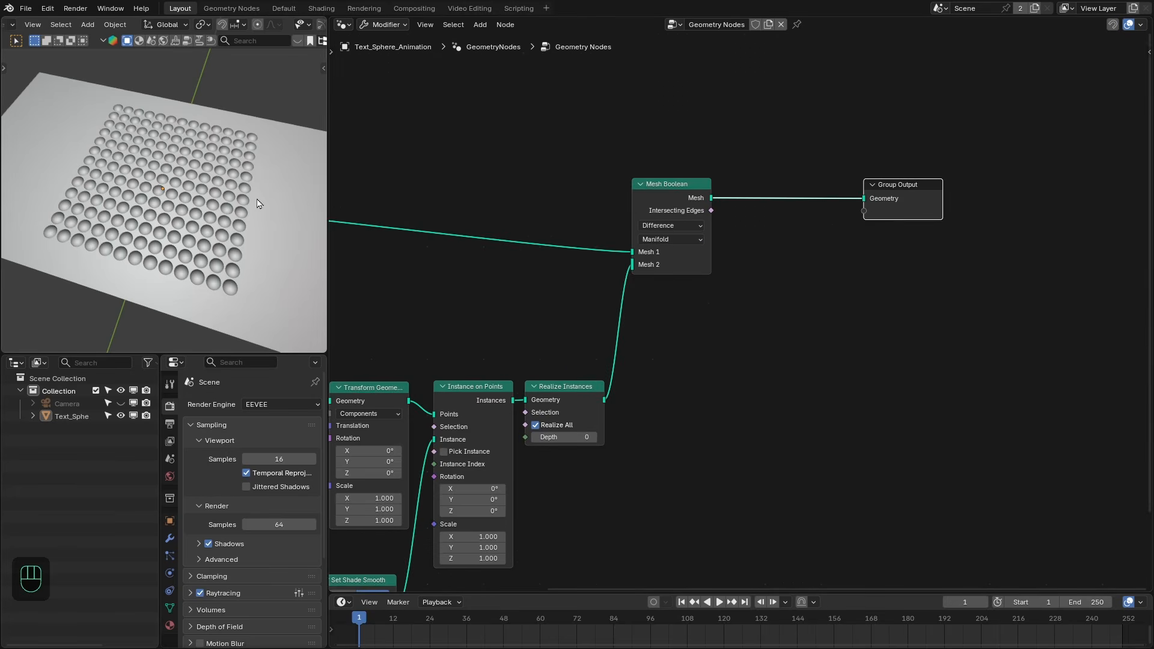
{"action": "middle_click_drag", "start_coordinate": [252, 206], "coordinate": [199, 121]}
{"action": "scroll", "coordinate": [150, 170], "scroll_direction": "up", "scroll_amount": 4}
{"action": "middle_click_drag", "start_coordinate": [150, 171], "coordinate": [176, 232]}
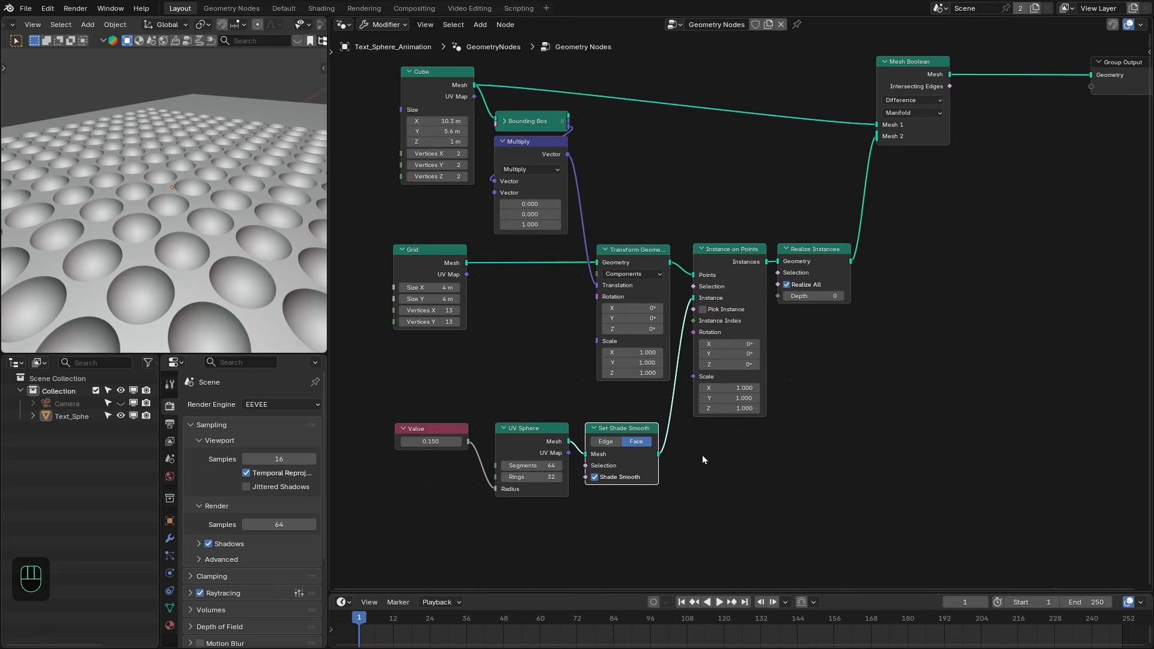
{"action": "scroll", "coordinate": [703, 460], "scroll_direction": "up", "scroll_amount": 1}
{"action": "left_click_drag", "start_coordinate": [601, 438], "coordinate": [611, 441]}
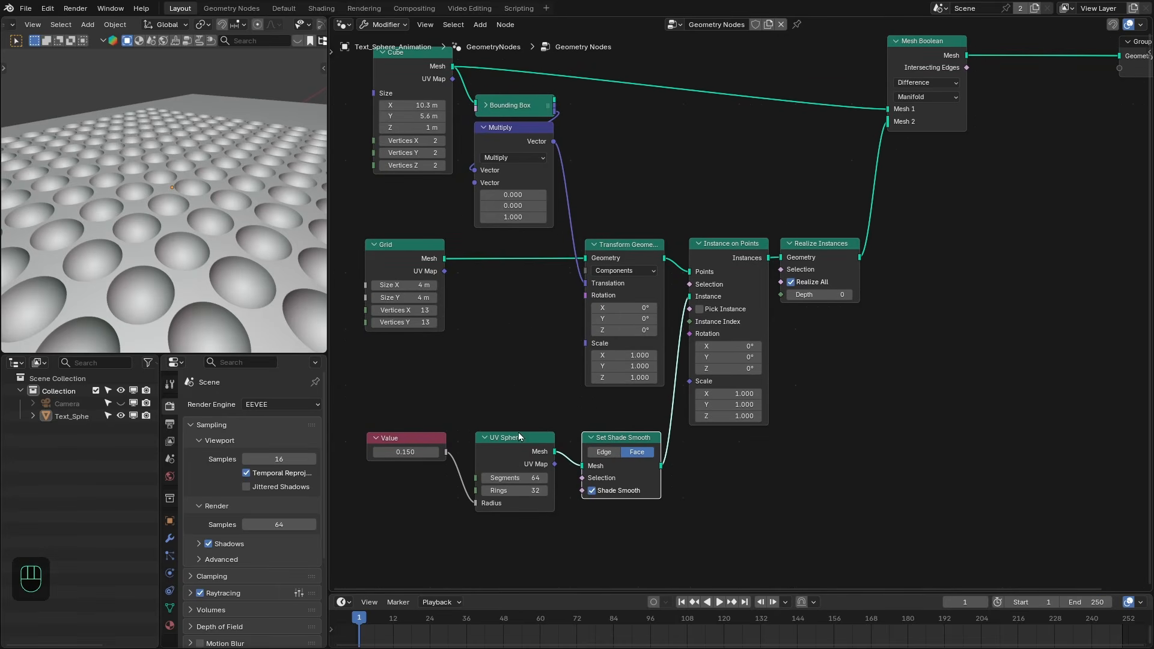
{"action": "left_click_drag", "start_coordinate": [516, 443], "coordinate": [521, 442]}
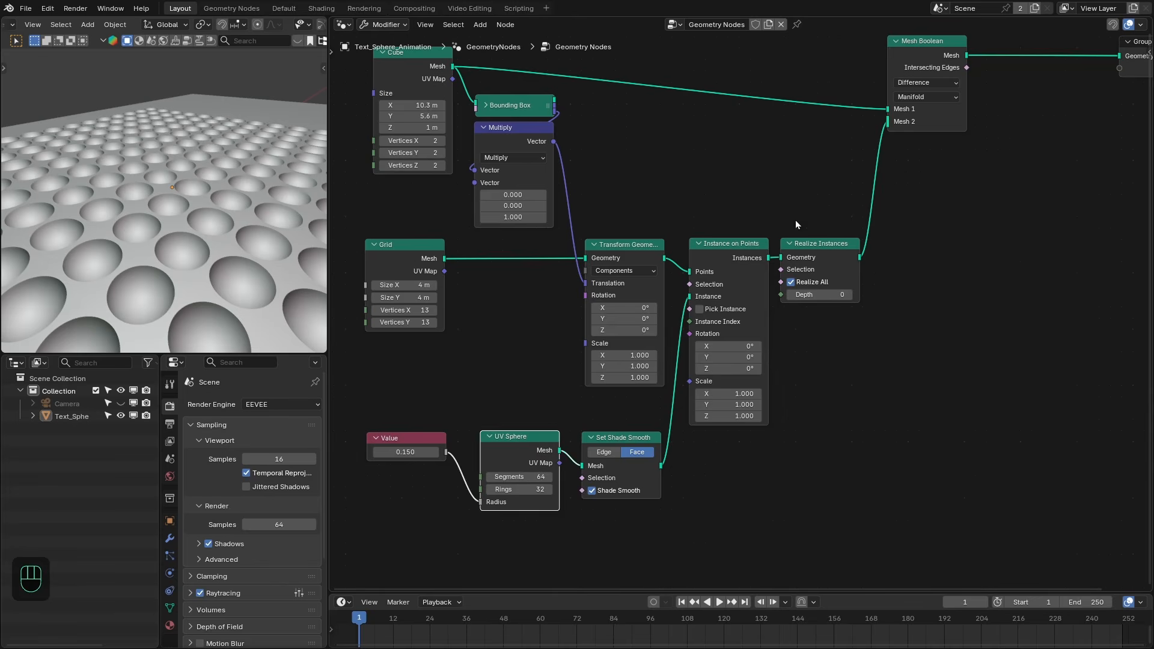
{"action": "left_click_drag", "start_coordinate": [924, 122], "coordinate": [931, 121]}
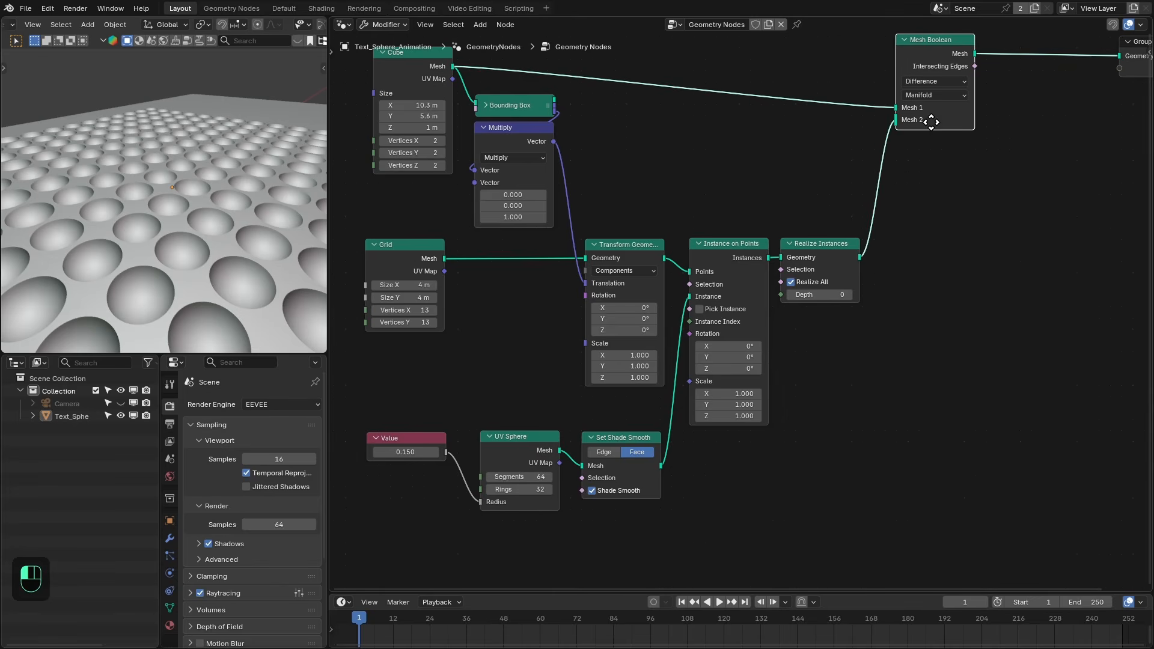
- Mute the Set Shade Smooth node to compare the cutouts' shading up close, and unmute it again
{"action": "left_click", "coordinate": [615, 438]}
{"action": "key", "text": "m"}
{"action": "scroll", "coordinate": [168, 275], "scroll_direction": "up", "scroll_amount": 3}
{"action": "scroll", "coordinate": [168, 275], "scroll_direction": "up", "scroll_amount": 5}
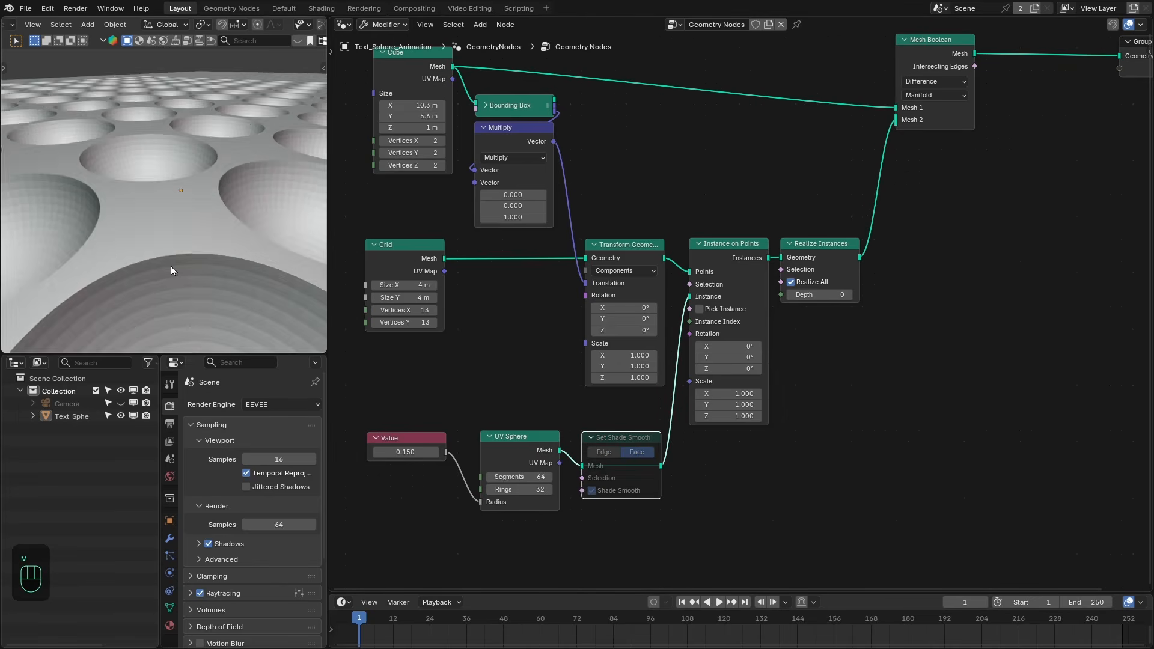
{"action": "scroll", "coordinate": [182, 253], "scroll_direction": "down", "scroll_amount": 8}
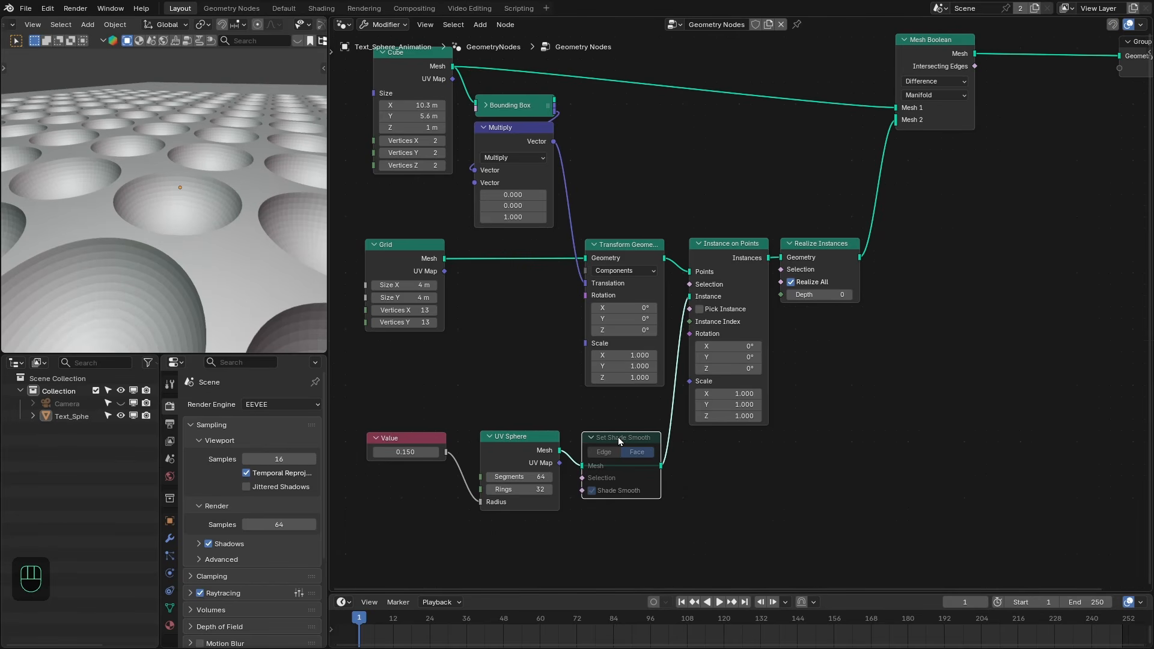
{"action": "key", "text": "m"}
{"action": "scroll", "coordinate": [218, 265], "scroll_direction": "down", "scroll_amount": 3}
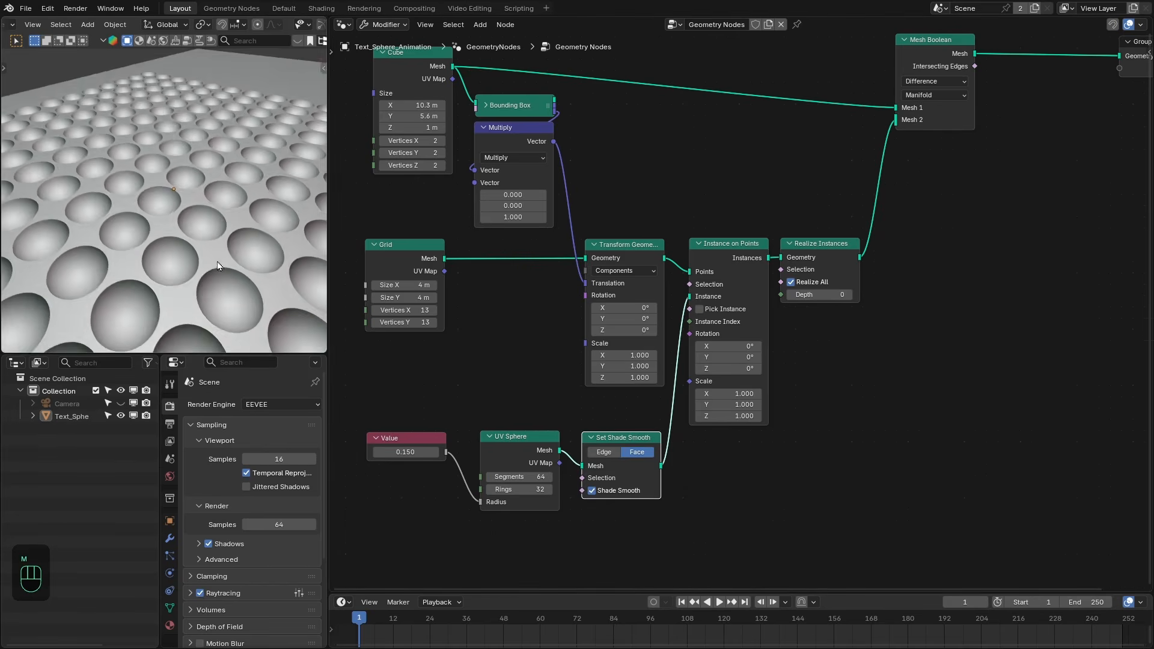
- Move Group Output farther from the Mesh Boolean and add a Bake node between them
{"action": "scroll", "coordinate": [218, 265], "scroll_direction": "down", "scroll_amount": 1}
{"action": "middle_click_drag", "start_coordinate": [812, 205], "coordinate": [537, 302]}
{"action": "scroll", "coordinate": [541, 301], "scroll_direction": "up", "scroll_amount": 1}
{"action": "left_click_drag", "start_coordinate": [908, 157], "coordinate": [962, 156]}
{"action": "key", "text": "shift+a"}
{"action": "left_click", "coordinate": [795, 153]}
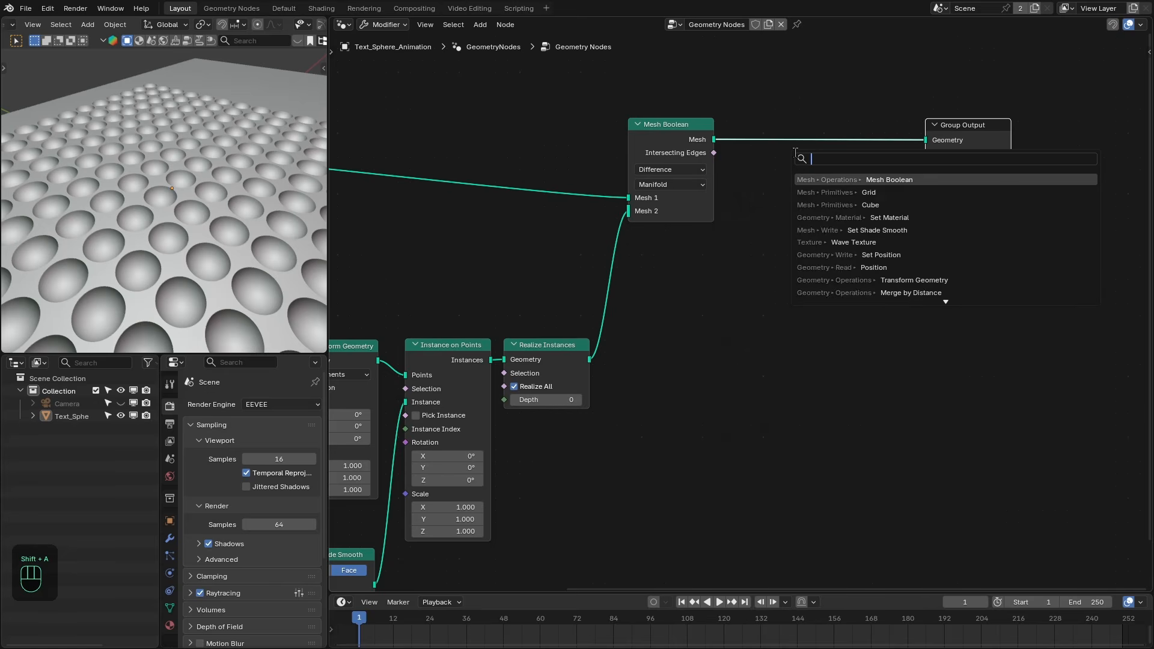
{"action": "type", "text": "bake"}
{"action": "key", "text": "Return"}
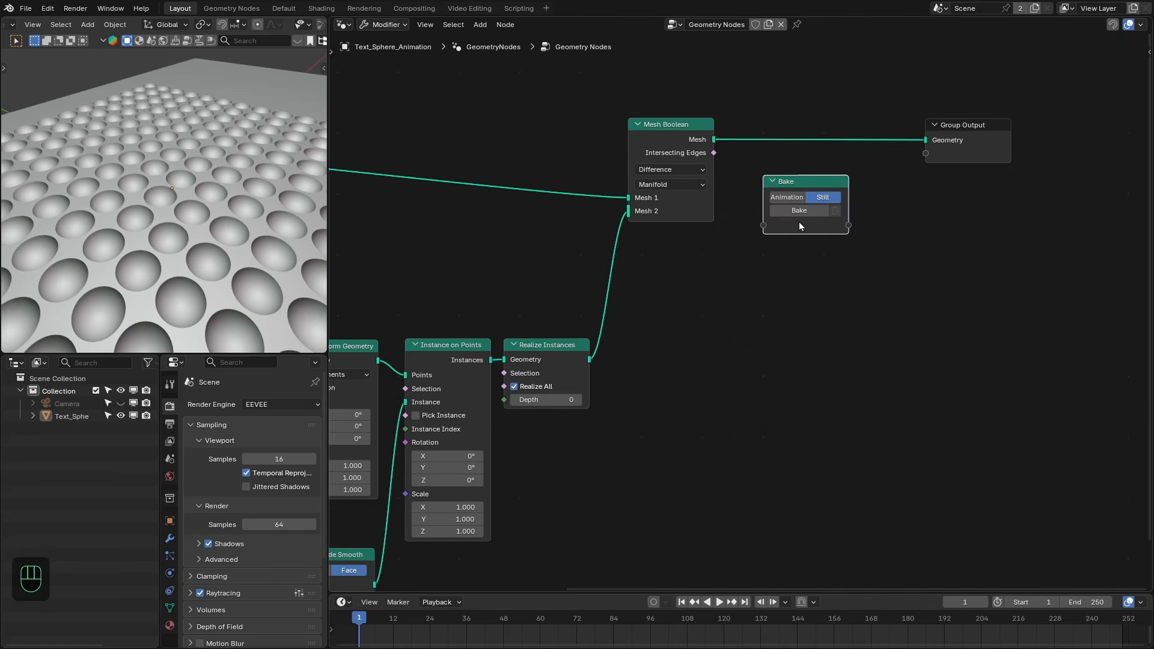
{"action": "left_click", "coordinate": [785, 167]}
{"action": "left_click", "coordinate": [776, 166]}
- Route the Mesh Boolean's mesh through the Bake node into Group Output and bake it as a still
{"action": "scroll", "coordinate": [257, 209], "scroll_direction": "down", "scroll_amount": 2}
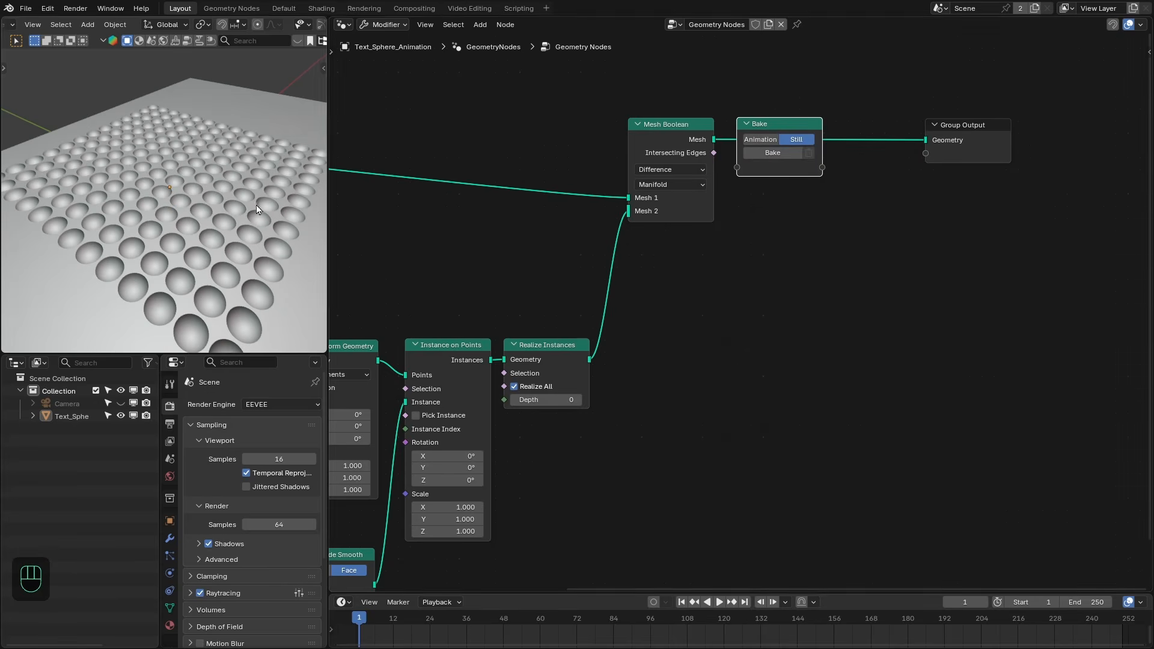
{"action": "middle_click_drag", "start_coordinate": [692, 174], "coordinate": [664, 205]}
{"action": "left_click_drag", "start_coordinate": [687, 170], "coordinate": [711, 198]}
{"action": "left_click_drag", "start_coordinate": [796, 199], "coordinate": [938, 174]}
{"action": "left_click", "coordinate": [752, 183]}
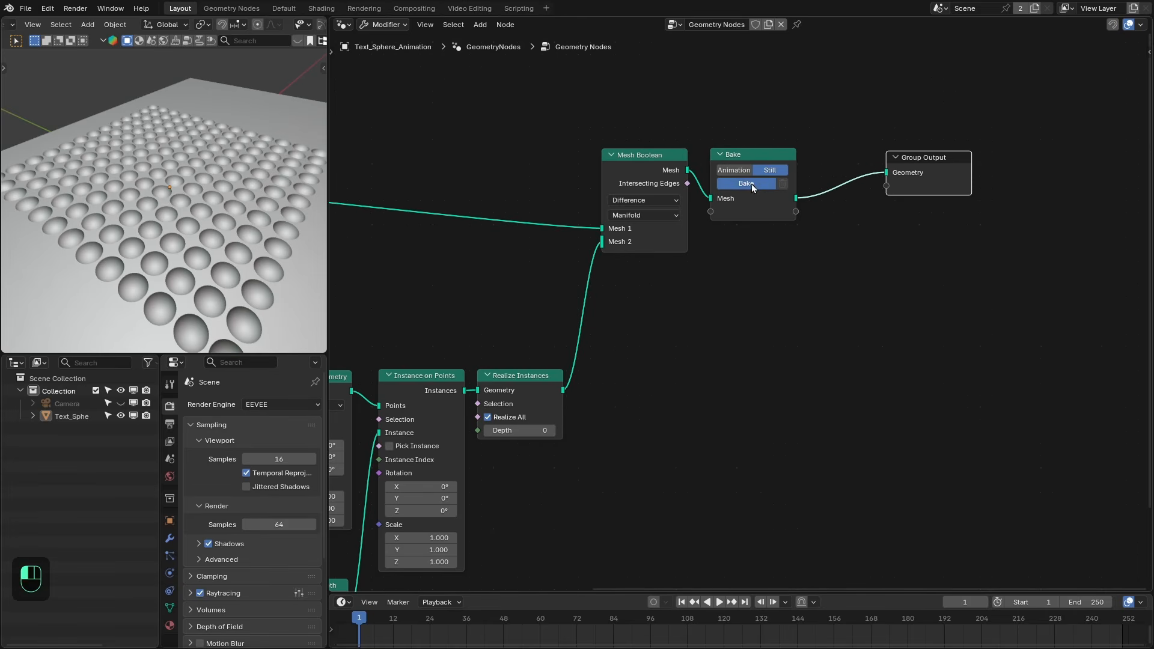
- Go to frame 23 in the timeline and nudge the Bake node closer to the Mesh Boolean
{"action": "left_click_drag", "start_coordinate": [401, 638], "coordinate": [426, 635]}
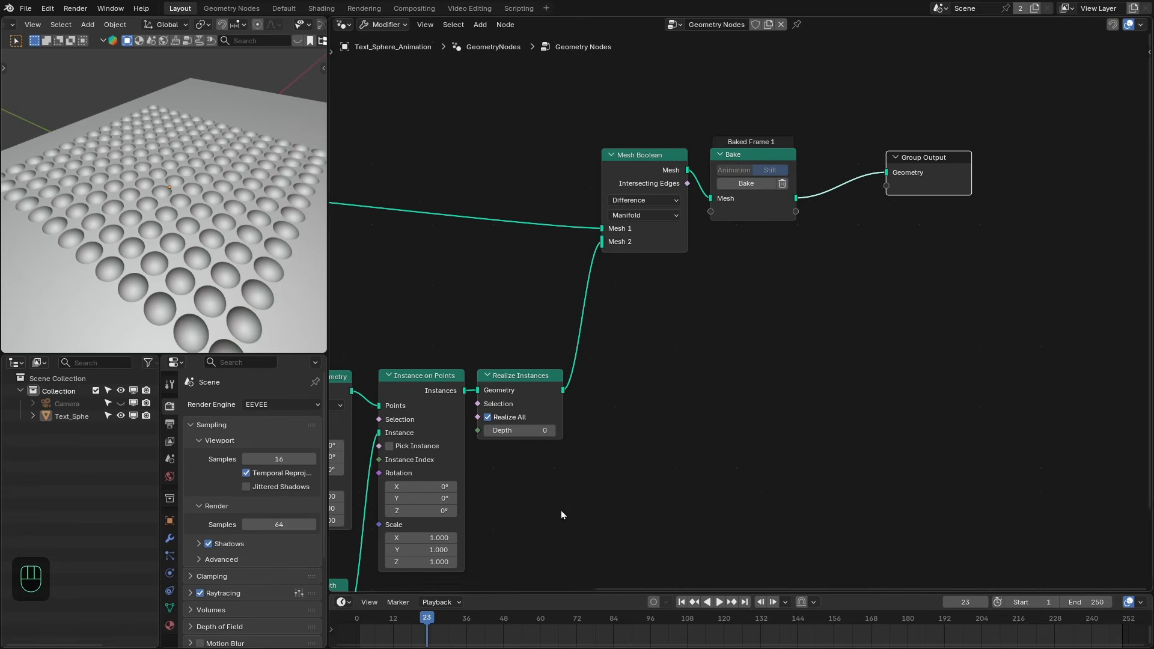
{"action": "scroll", "coordinate": [592, 509], "scroll_direction": "down", "scroll_amount": 5}
{"action": "middle_click_drag", "start_coordinate": [593, 510], "coordinate": [714, 421]}
{"action": "key", "text": "Home"}
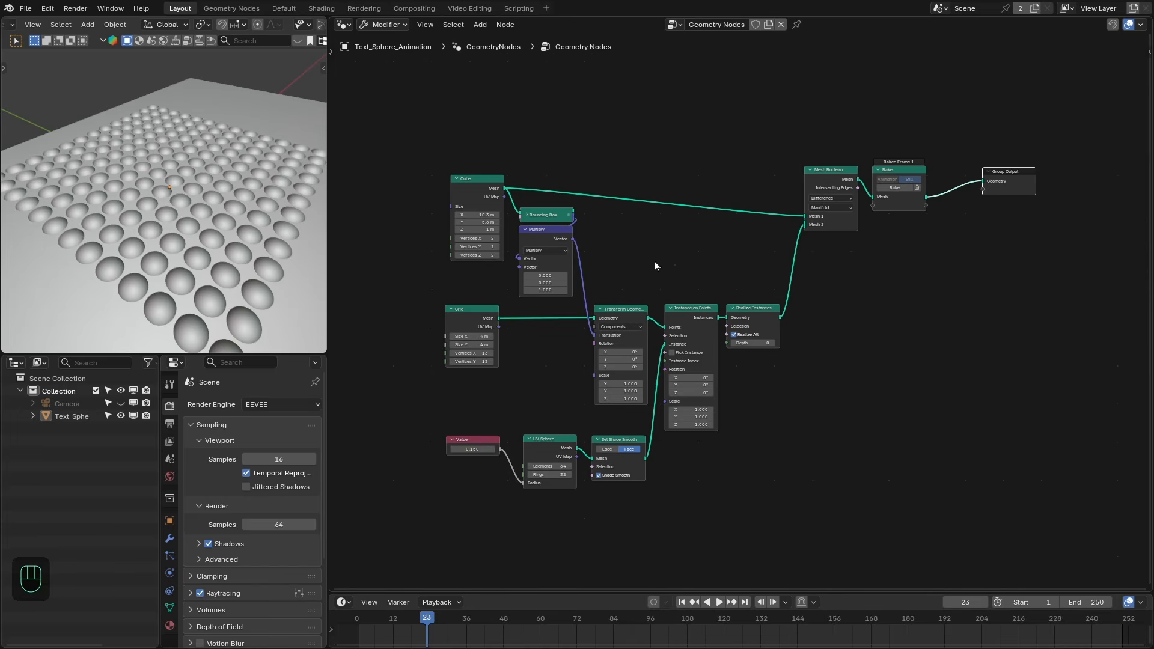
{"action": "left_click_drag", "start_coordinate": [898, 200], "coordinate": [898, 201]}
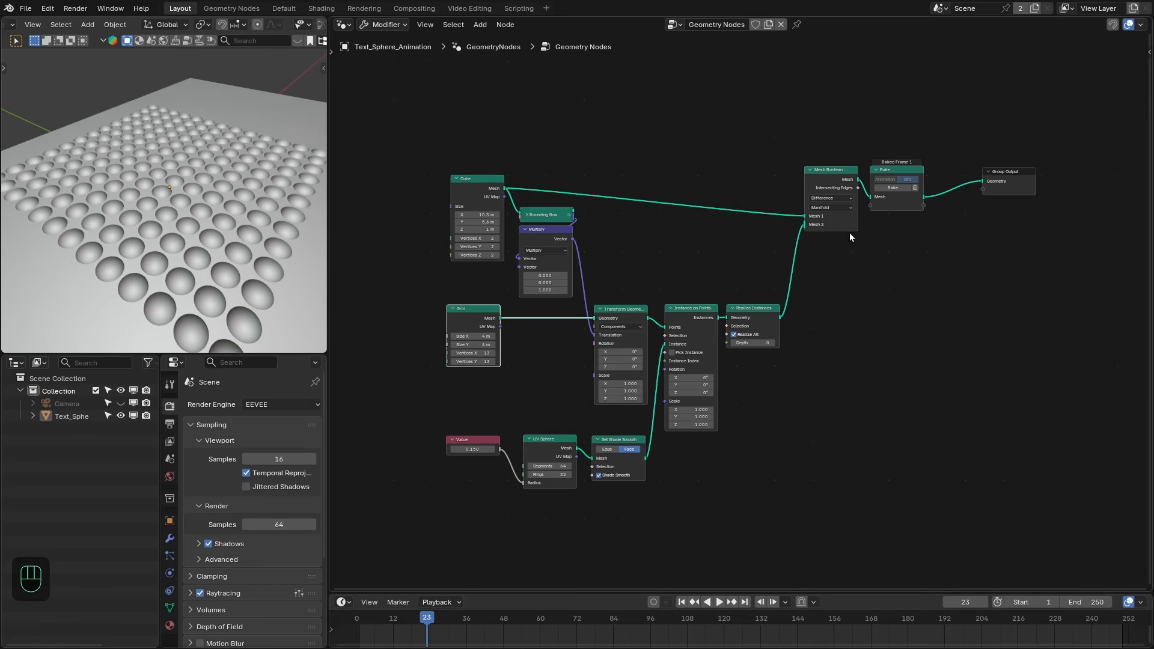
{"action": "middle_click_drag", "start_coordinate": [894, 302], "coordinate": [883, 252]}
{"action": "scroll", "coordinate": [720, 338], "scroll_direction": "down", "scroll_amount": 2}
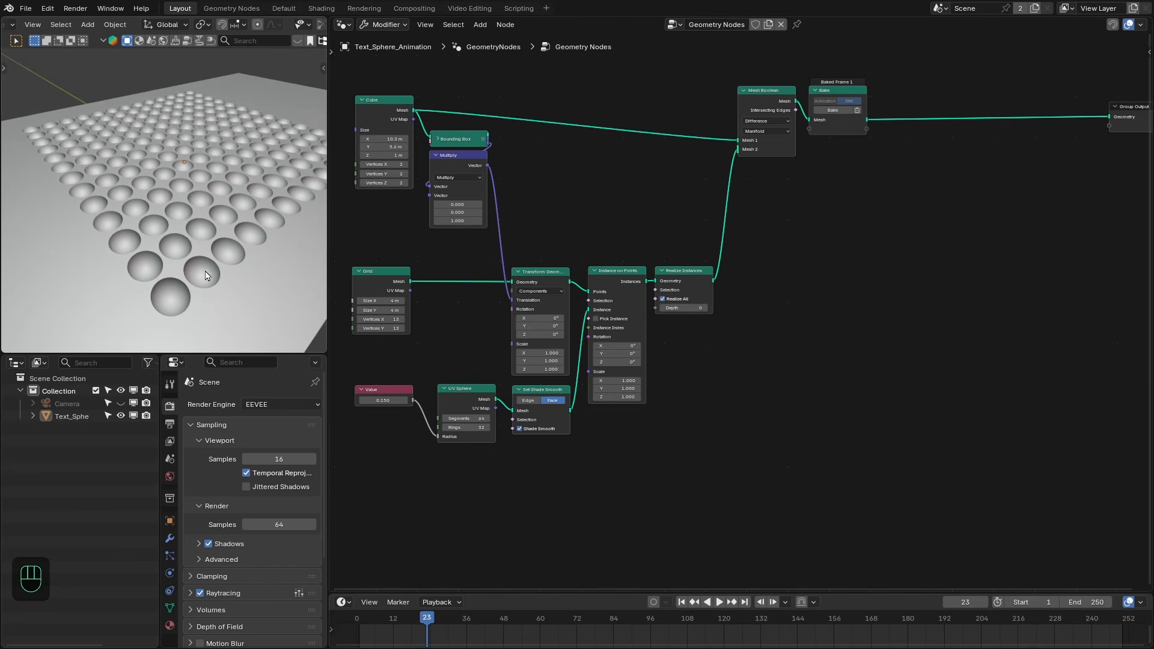
- Duplicate the UV Sphere and Set Shade Smooth nodes with their input links kept, placing the copies below the originals
{"action": "scroll", "coordinate": [215, 235], "scroll_direction": "down", "scroll_amount": 2}
{"action": "middle_click_drag", "start_coordinate": [214, 234], "coordinate": [221, 184]}
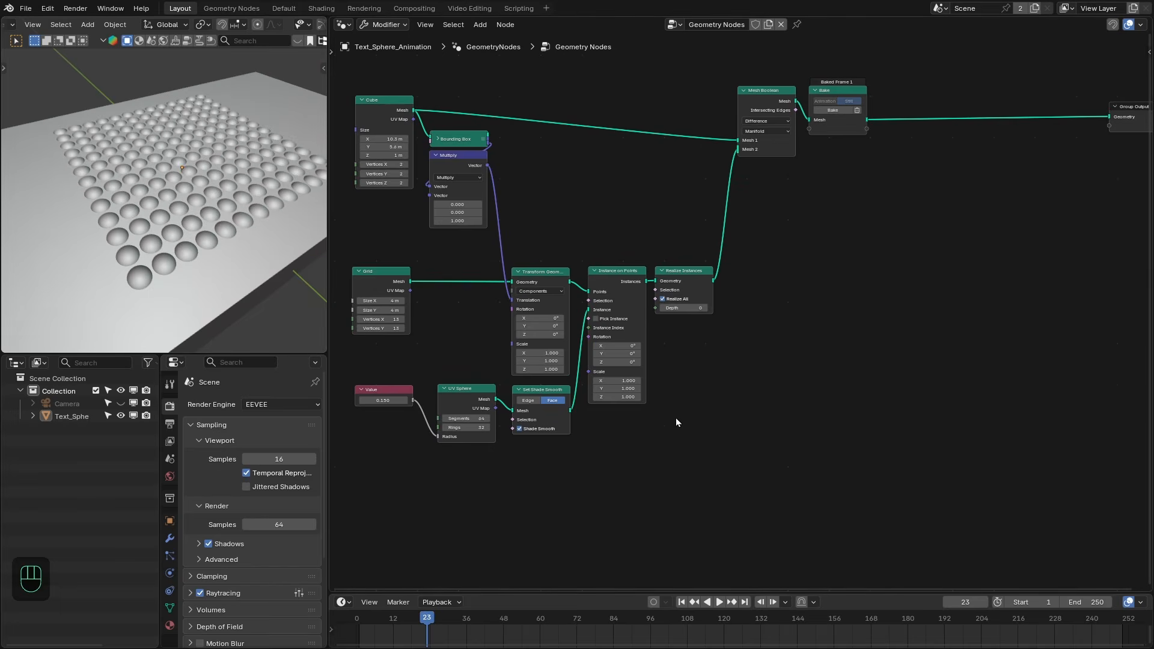
{"action": "middle_click_drag", "start_coordinate": [676, 422], "coordinate": [660, 422]}
{"action": "scroll", "coordinate": [158, 211], "scroll_direction": "down", "scroll_amount": 3}
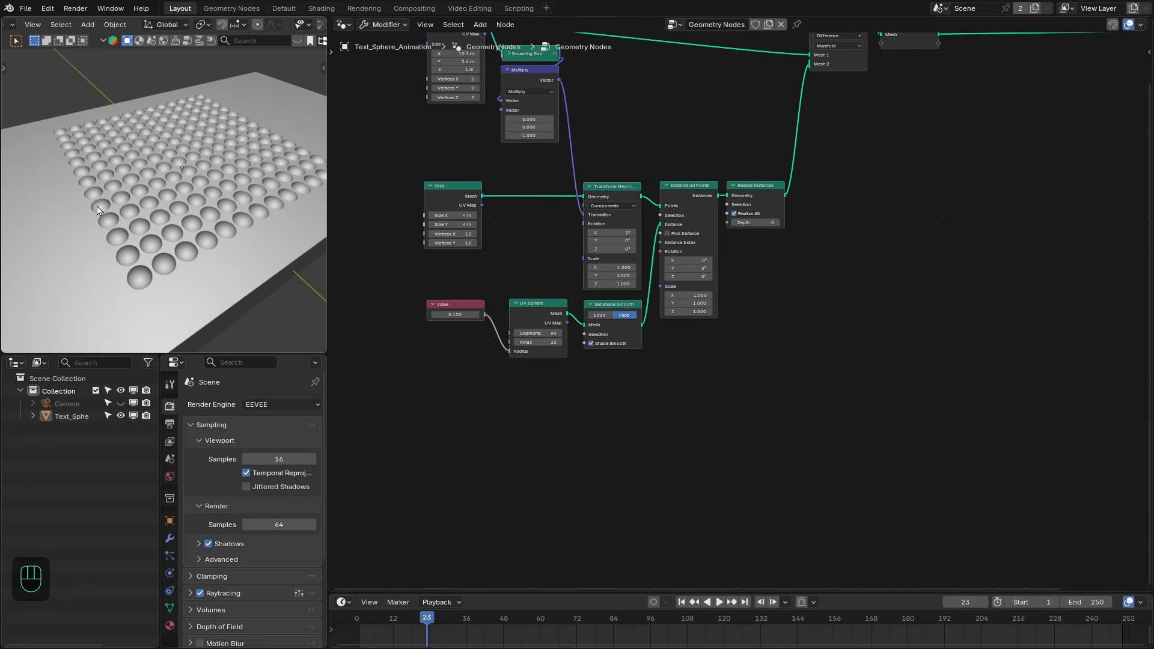
{"action": "scroll", "coordinate": [732, 361], "scroll_direction": "up", "scroll_amount": 2}
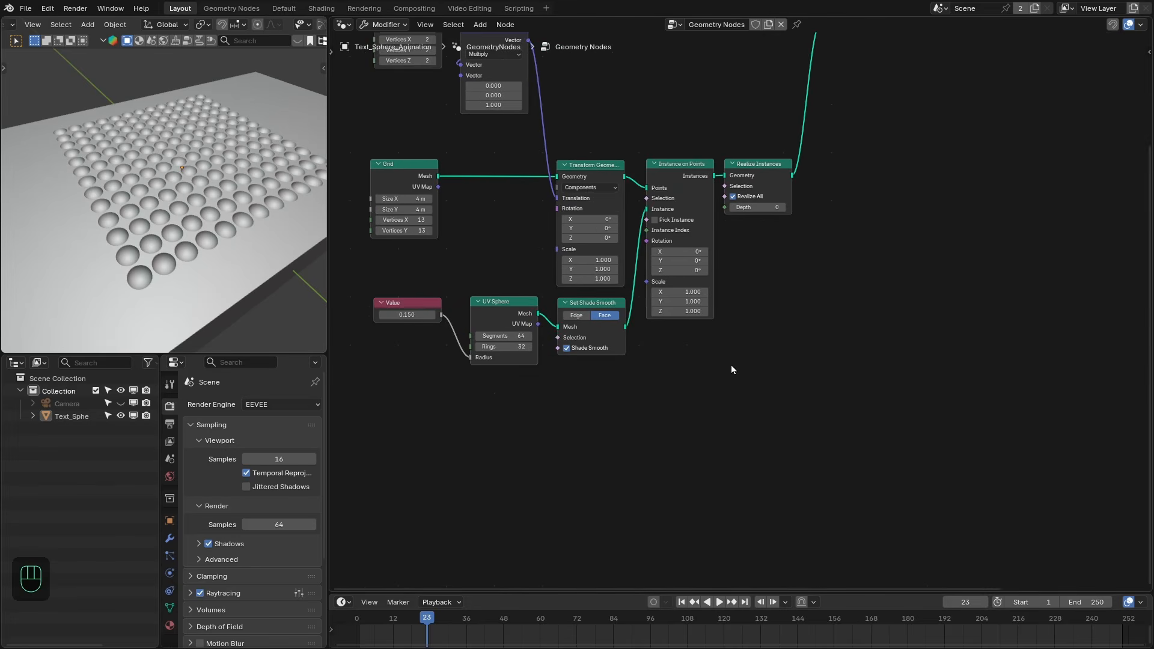
{"action": "middle_click_drag", "start_coordinate": [567, 387], "coordinate": [587, 365]}
{"action": "left_click_drag", "start_coordinate": [527, 380], "coordinate": [619, 303]}
{"action": "key", "text": "ctrl+shift+d"}
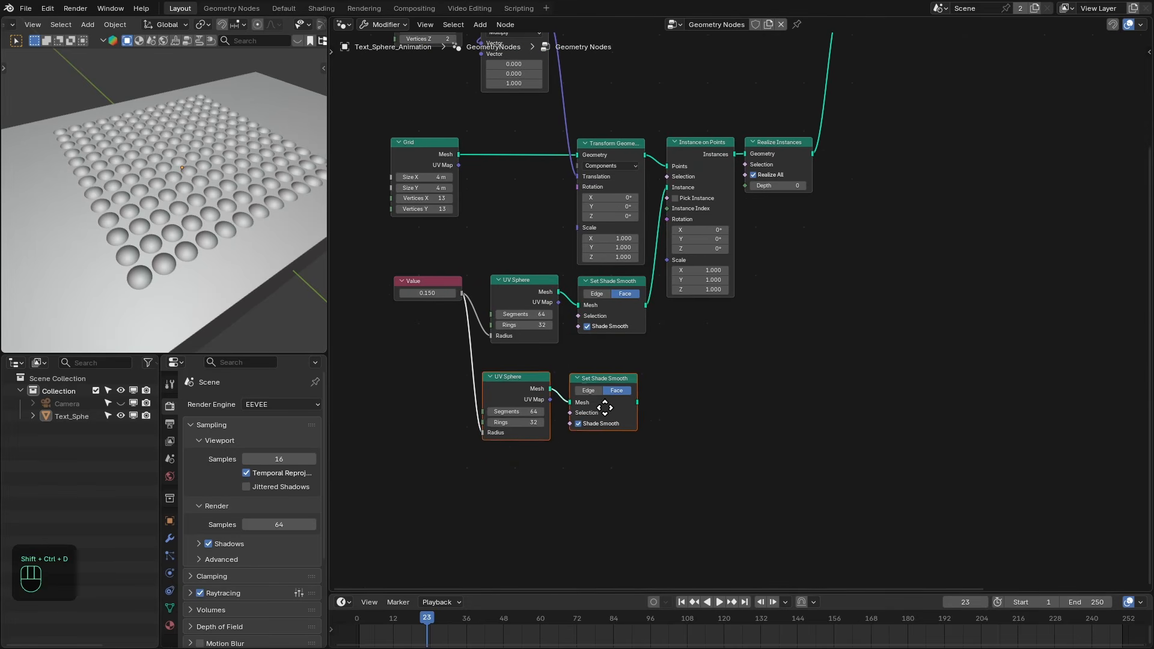
{"action": "left_click", "coordinate": [610, 441]}
- Duplicate Instance on Points with its links kept and feed the copied Set Shade Smooth's mesh into its Instance input
{"action": "left_click", "coordinate": [719, 394]}
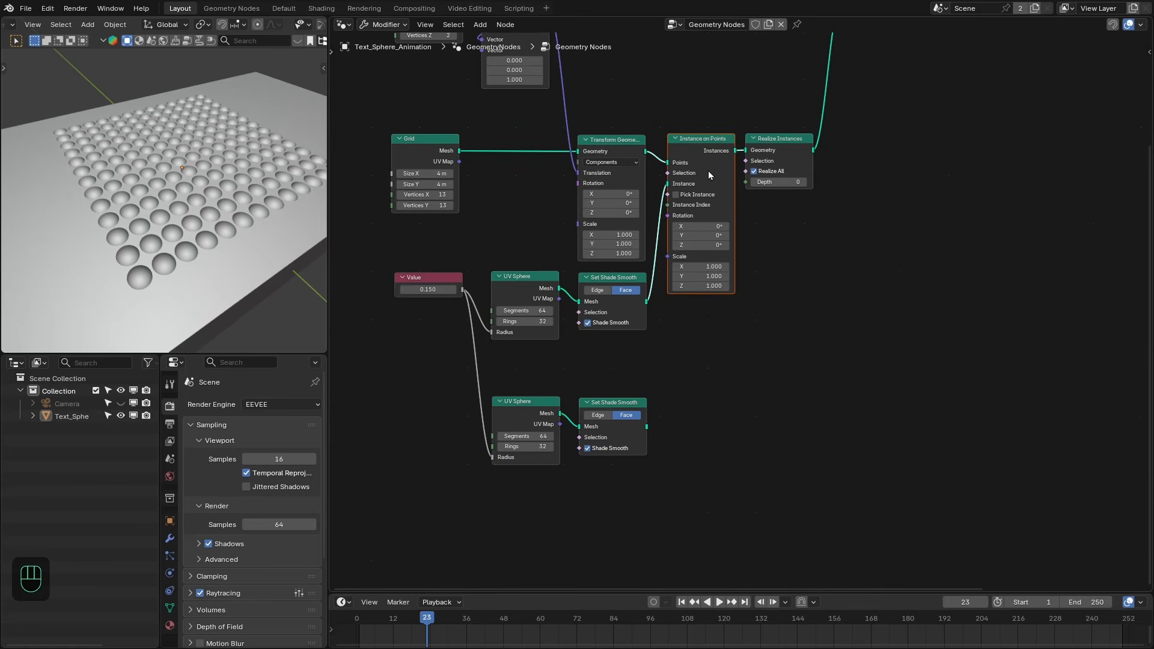
{"action": "key", "text": "ctrl+shift+d"}
{"action": "scroll", "coordinate": [672, 340], "scroll_direction": "up", "scroll_amount": 1}
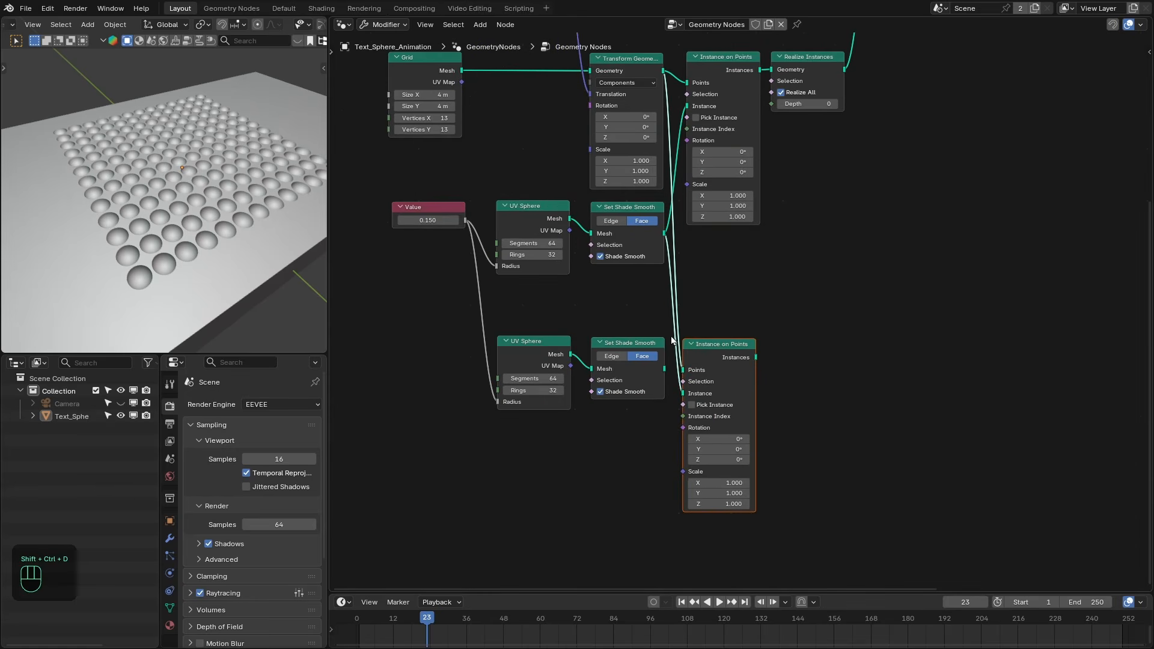
{"action": "left_click_drag", "start_coordinate": [664, 369], "coordinate": [673, 385]}
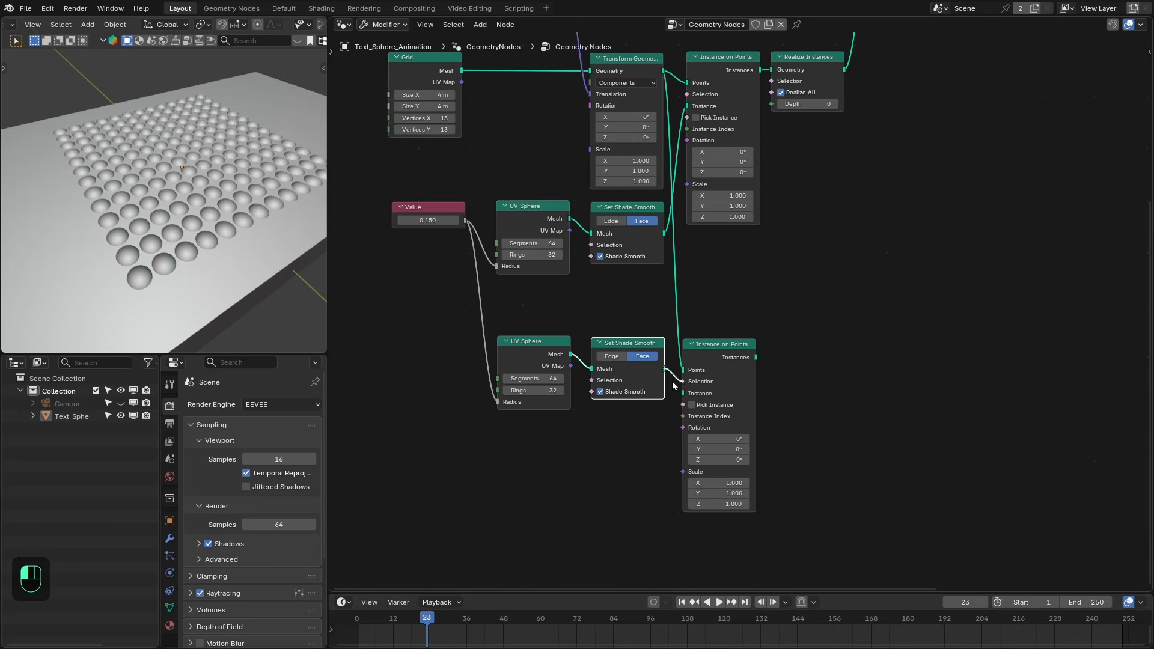
{"action": "left_click", "coordinate": [710, 356]}
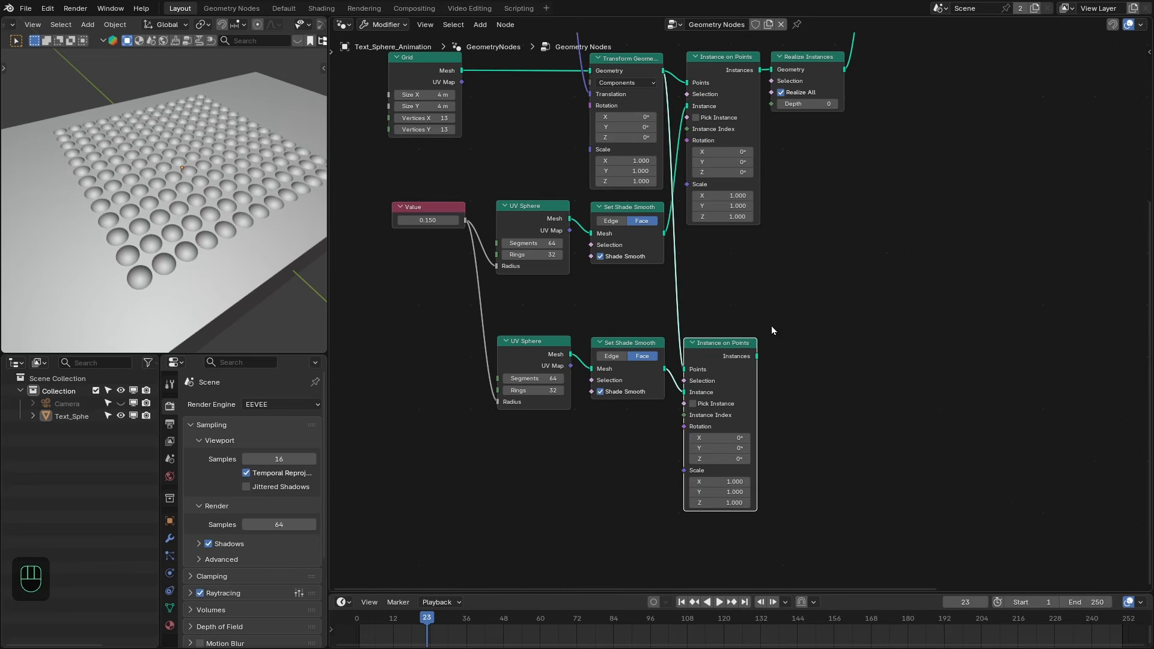
- Insert a Join Geometry node between Bake and Group Output and connect the lower Instance on Points to it
{"action": "key", "text": "Home"}
{"action": "key", "text": "shift+a"}
{"action": "type", "text": "joi"}
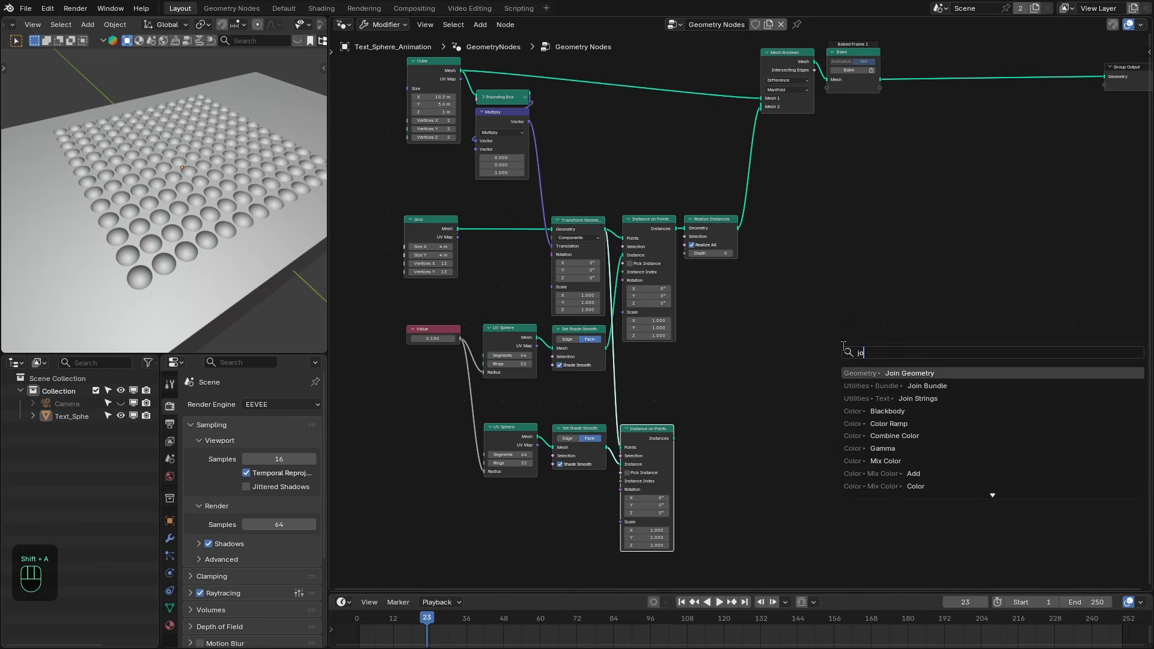
{"action": "key", "text": "Return"}
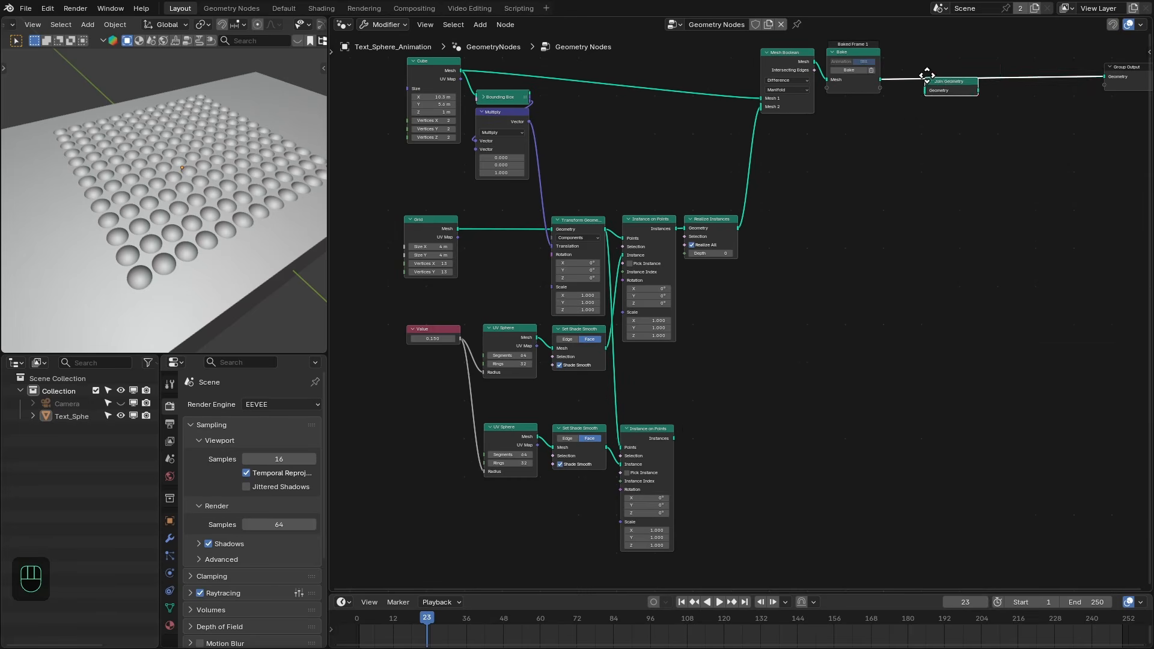
{"action": "left_click", "coordinate": [969, 270]}
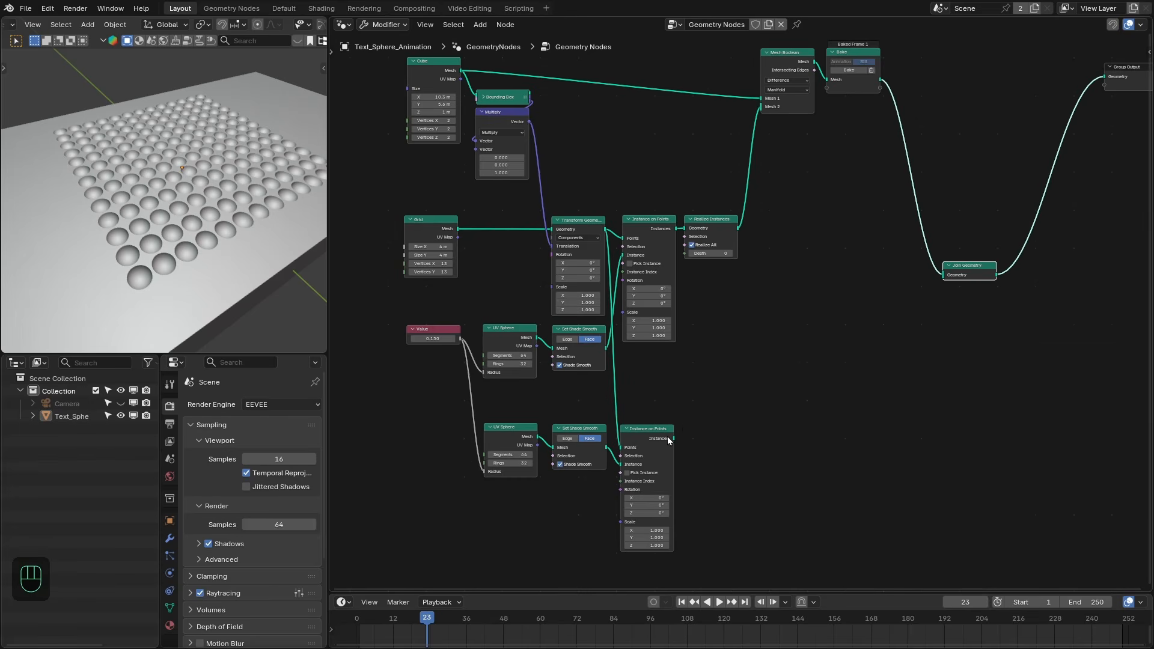
{"action": "left_click_drag", "start_coordinate": [672, 438], "coordinate": [942, 275]}
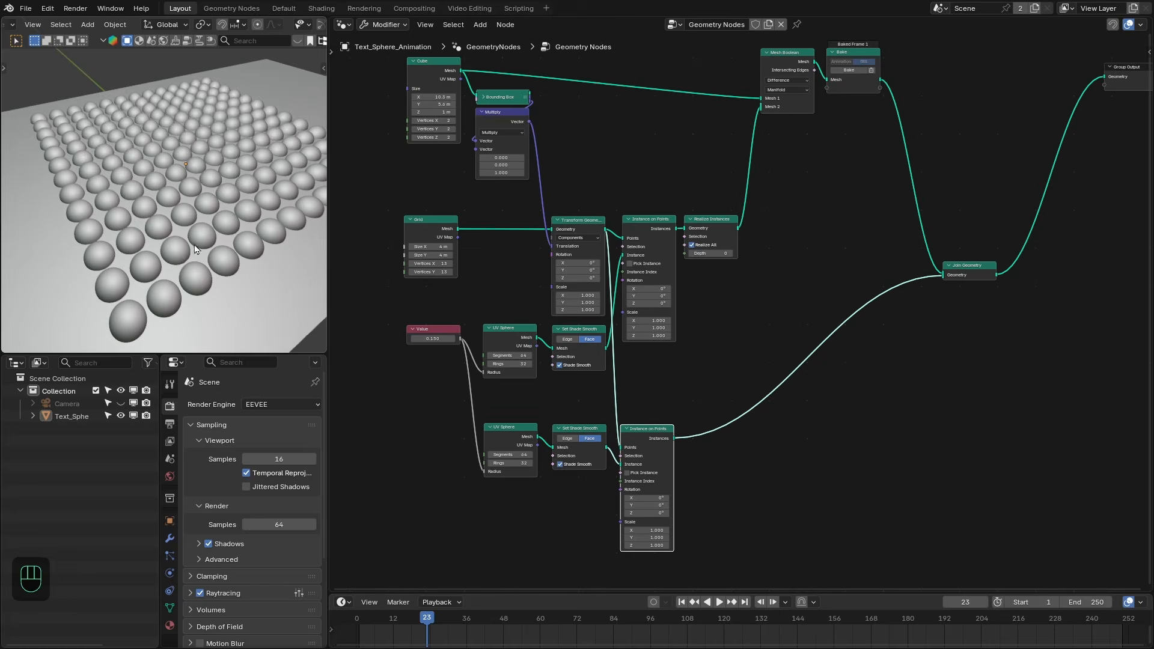
- Insert a Math node on the link between the Value node and the lower UV Sphere's Radius
{"action": "middle_click_drag", "start_coordinate": [194, 249], "coordinate": [184, 220]}
{"action": "middle_click_drag", "start_coordinate": [190, 262], "coordinate": [186, 245]}
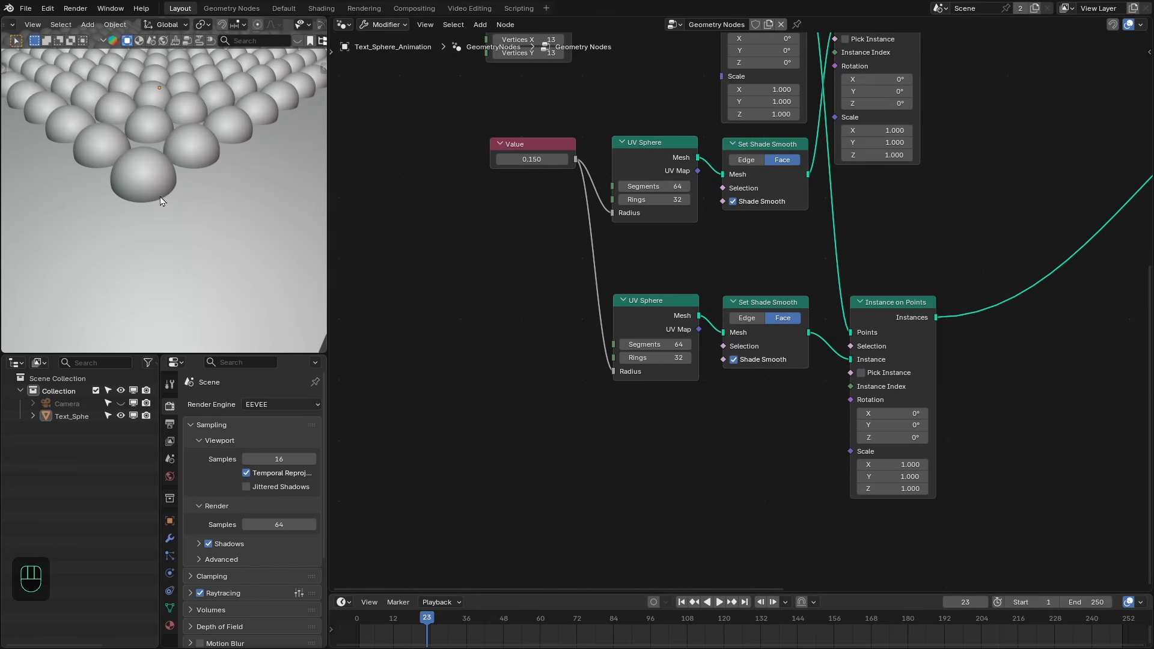
{"action": "mouse_move", "coordinate": [161, 200]}
{"action": "middle_mouse_down", "text": "ctrl"}
{"action": "mouse_move", "coordinate": [160, 179]}
{"action": "mouse_move", "coordinate": [176, 190]}
{"action": "middle_mouse_up", "text": "ctrl"}
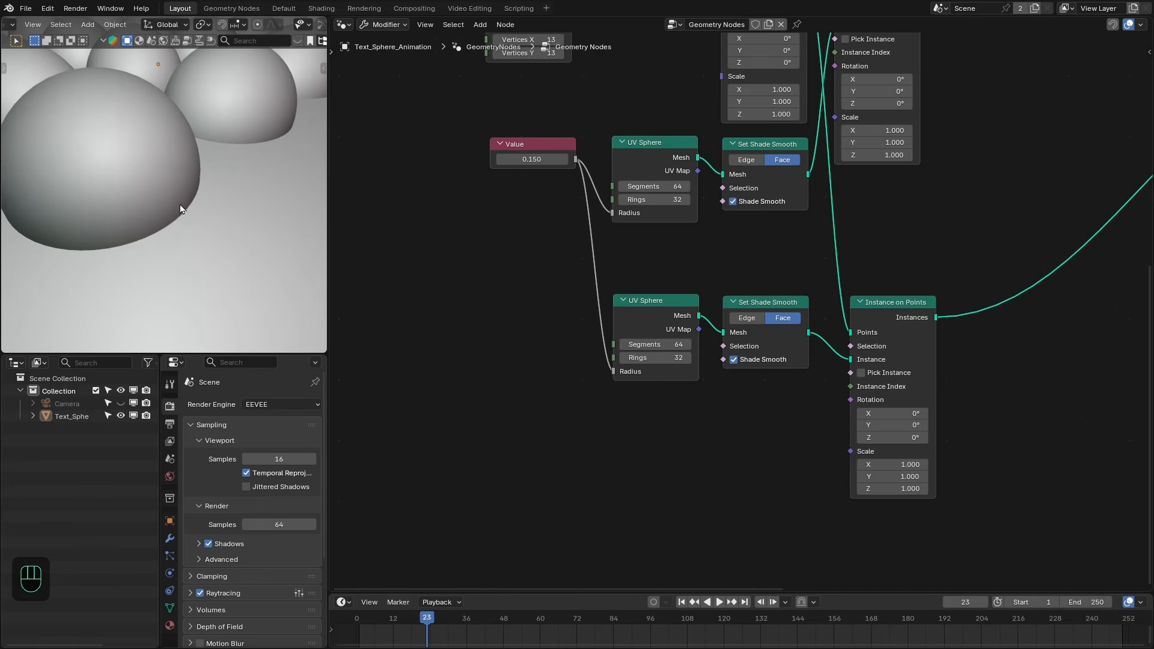
{"action": "key", "text": "shift+a"}
{"action": "left_click", "coordinate": [545, 326]}
{"action": "left_click", "coordinate": [598, 345]}
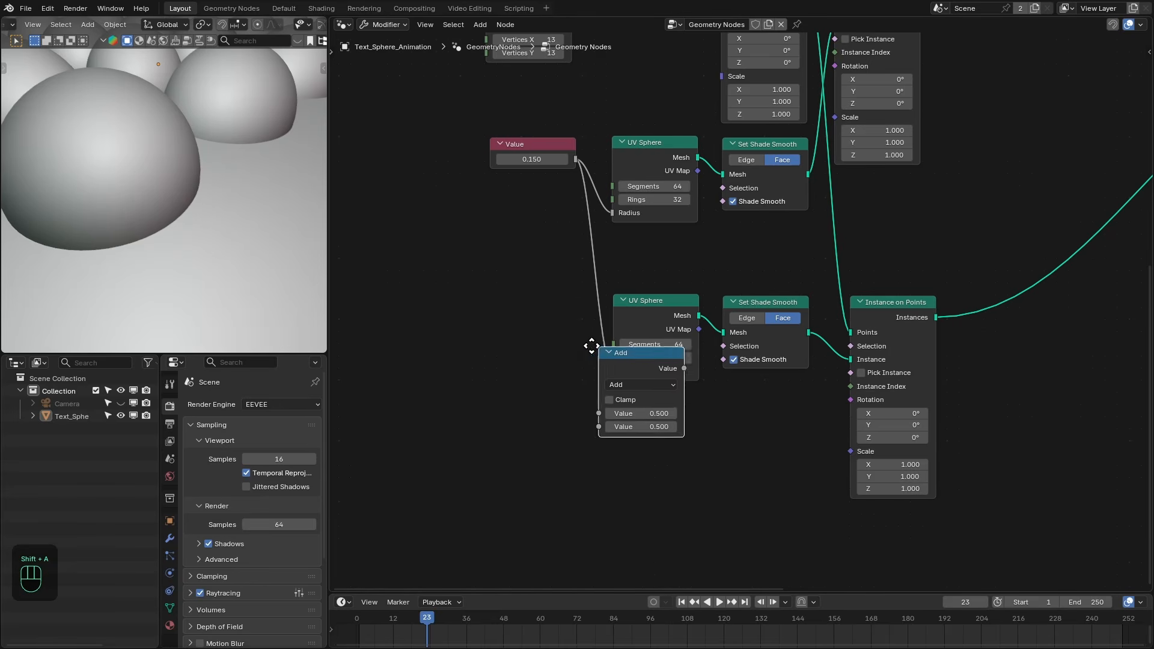
{"action": "left_click", "coordinate": [525, 291]}
- Set the Math node to Subtract with a value of 0.0025, check the sphere gap up close, and tidy the node's position
{"action": "left_click", "coordinate": [557, 329]}
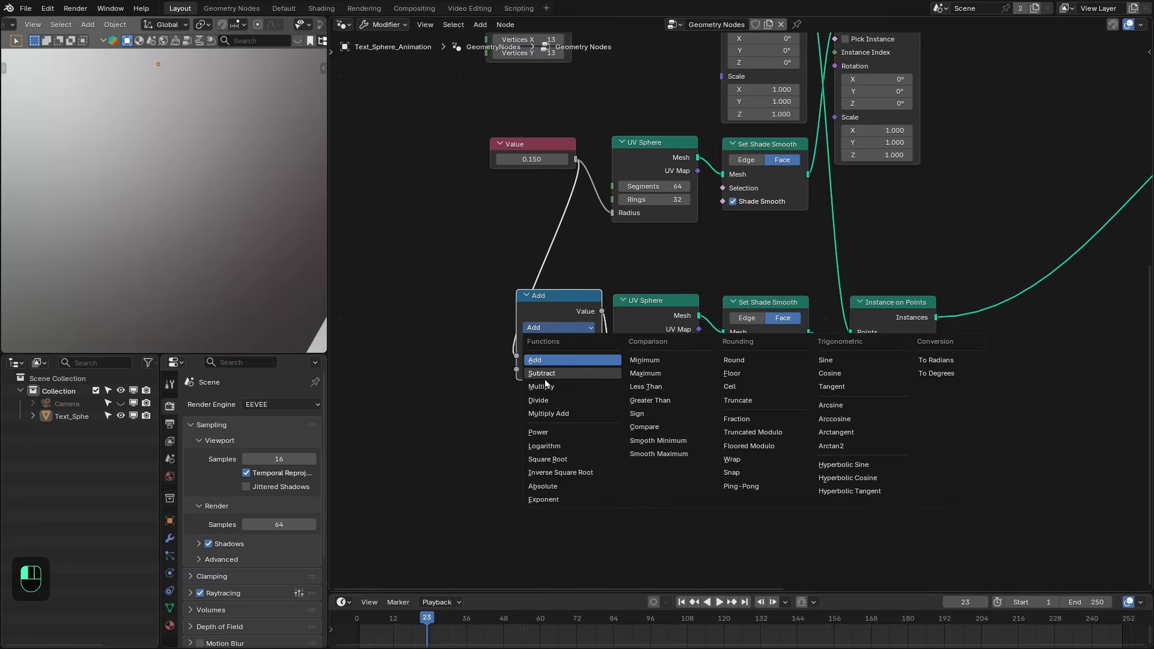
{"action": "left_click", "coordinate": [553, 380]}
{"action": "type", "text": "0.0"}
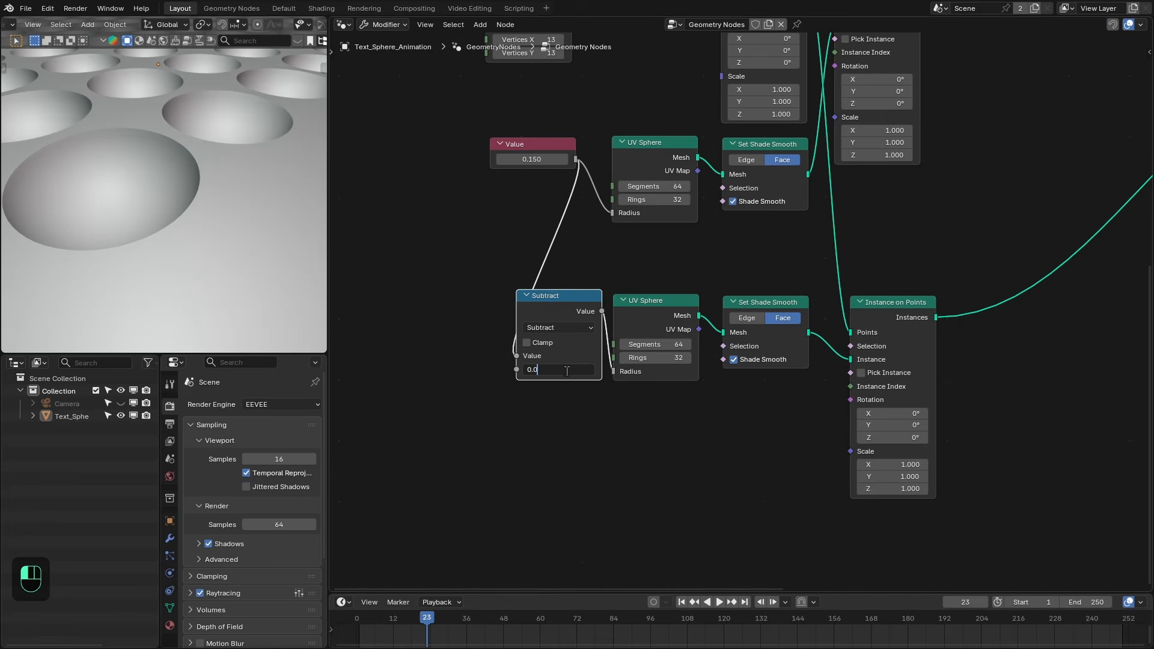
{"action": "type", "text": "025"}
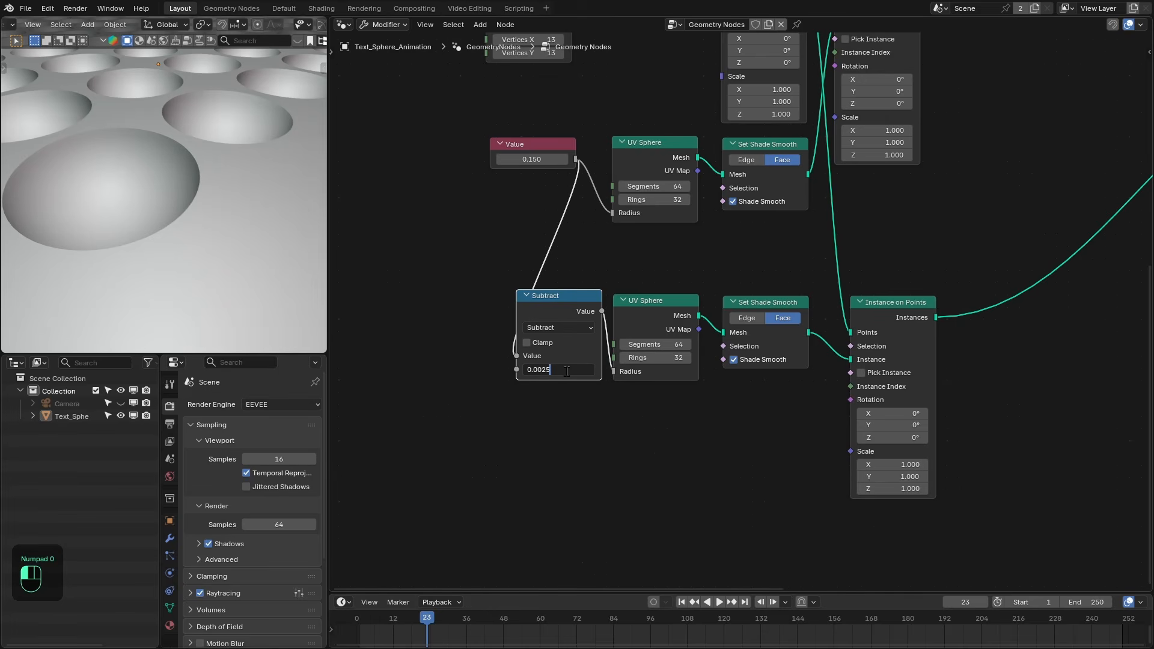
{"action": "key", "text": "Return"}
{"action": "middle_click_drag", "start_coordinate": [215, 236], "coordinate": [270, 276], "text": "ctrl"}
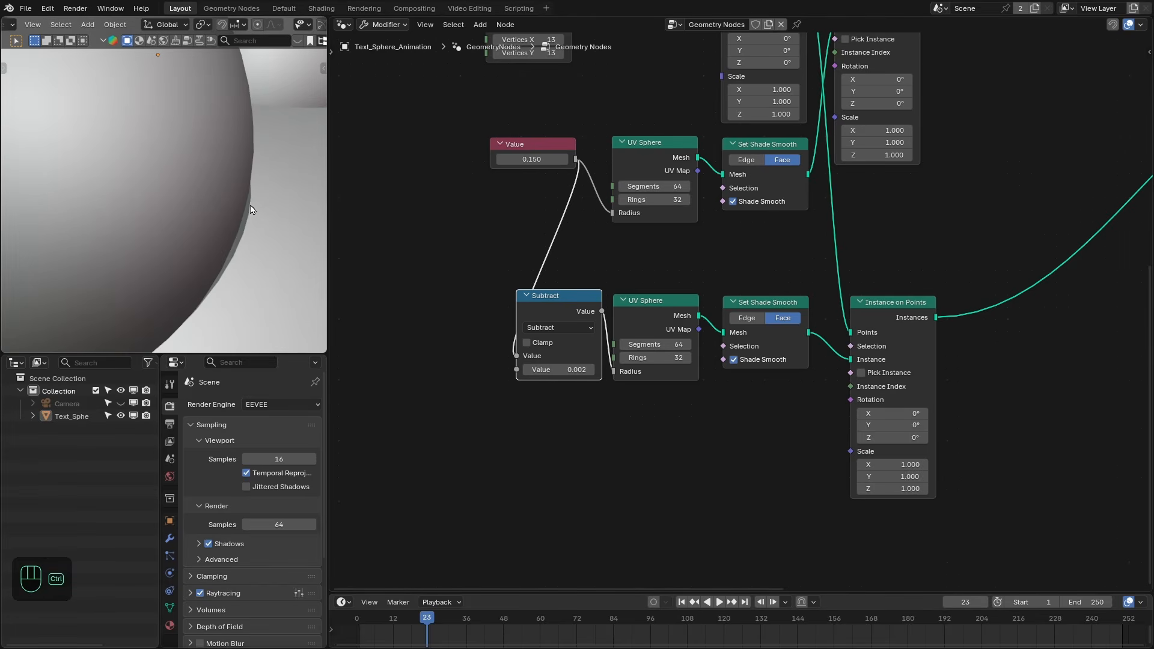
{"action": "middle_click_drag", "start_coordinate": [251, 209], "coordinate": [232, 235], "text": "ctrl"}
{"action": "scroll", "coordinate": [237, 218], "scroll_direction": "down", "scroll_amount": 1}
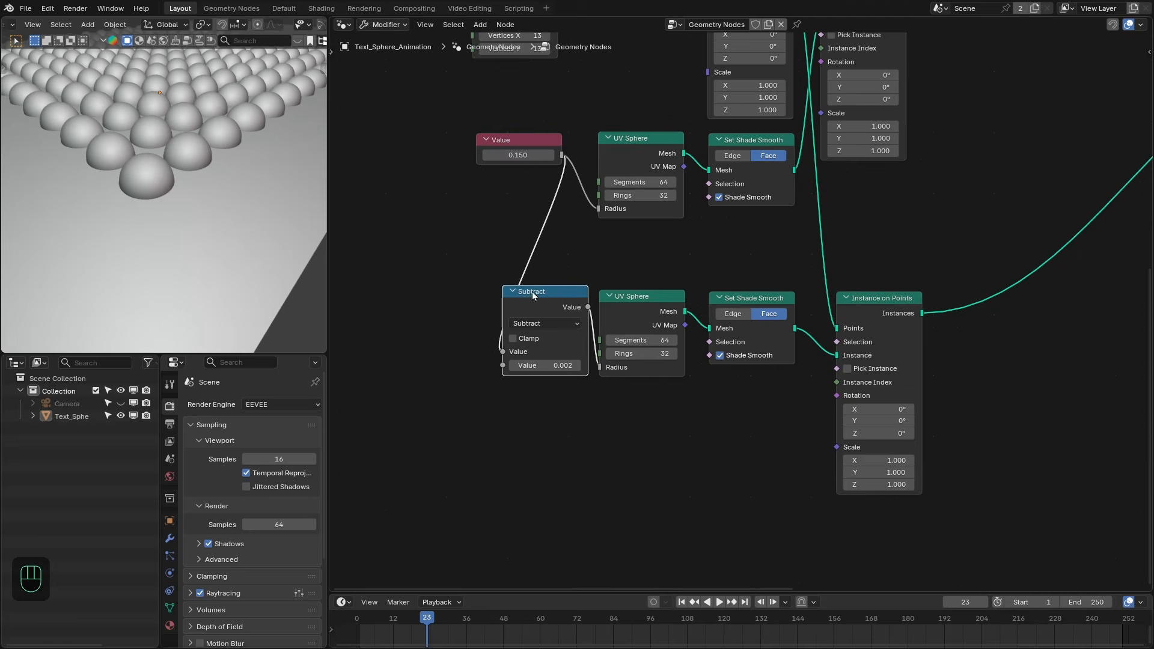
{"action": "left_click_drag", "start_coordinate": [532, 292], "coordinate": [522, 297]}
- Preview the lower Set Shade Smooth node's single sphere through a Viewer node, and remove the Viewer
{"action": "left_click", "coordinate": [753, 304]}
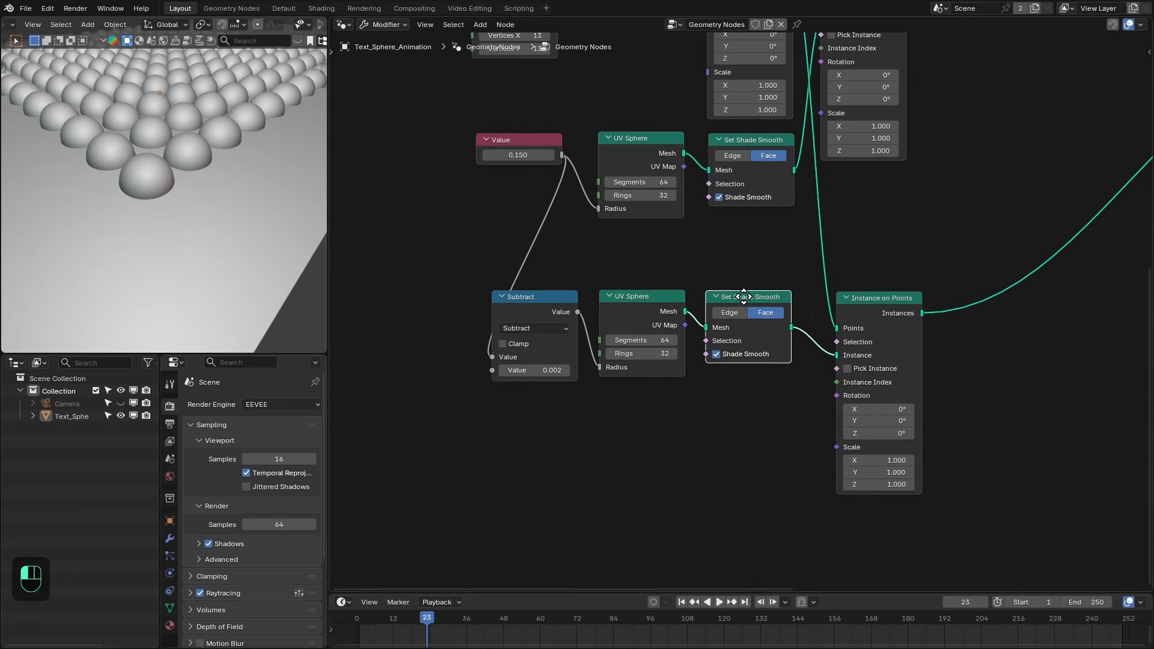
{"action": "left_click", "coordinate": [752, 304], "text": "ctrl+shift"}
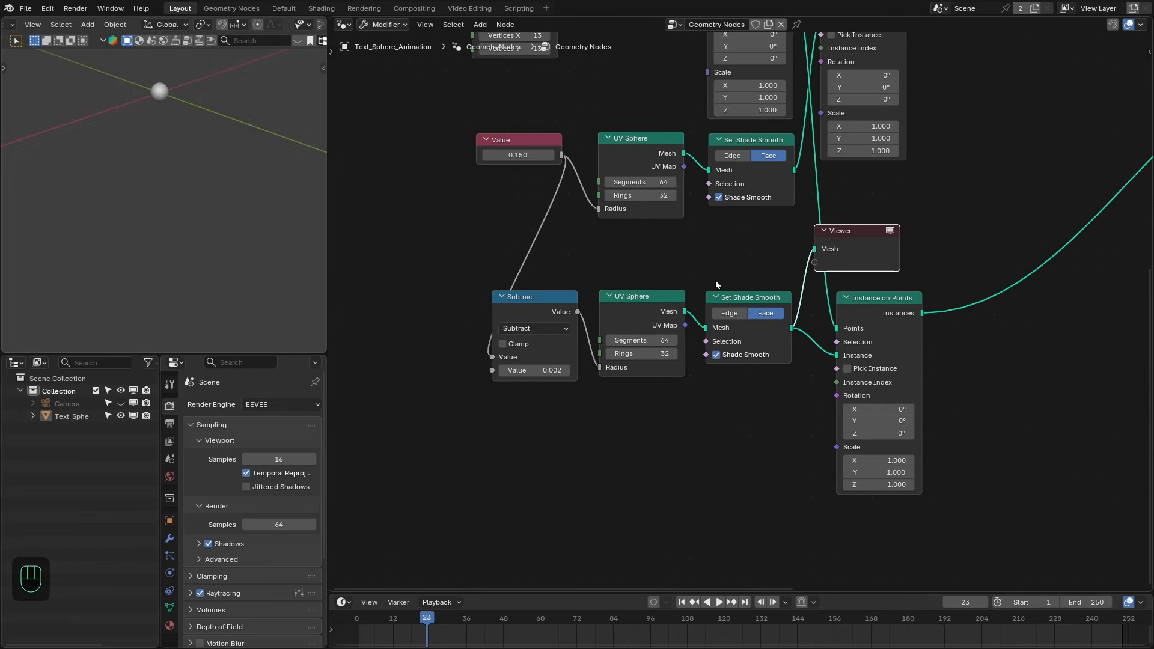
{"action": "left_click_drag", "start_coordinate": [529, 264], "coordinate": [784, 337]}
{"action": "left_click", "coordinate": [896, 320]}
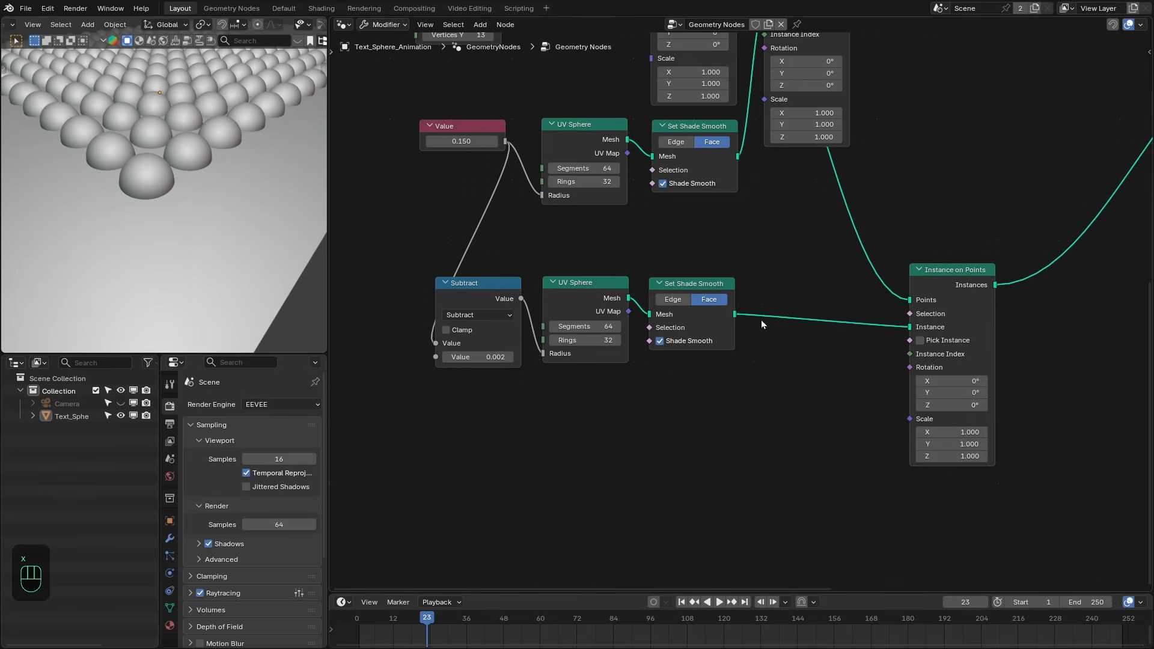
- Insert a Mesh Boolean node between the lower Set Shade Smooth and Instance on Points nodes
{"action": "key", "text": "shift+a"}
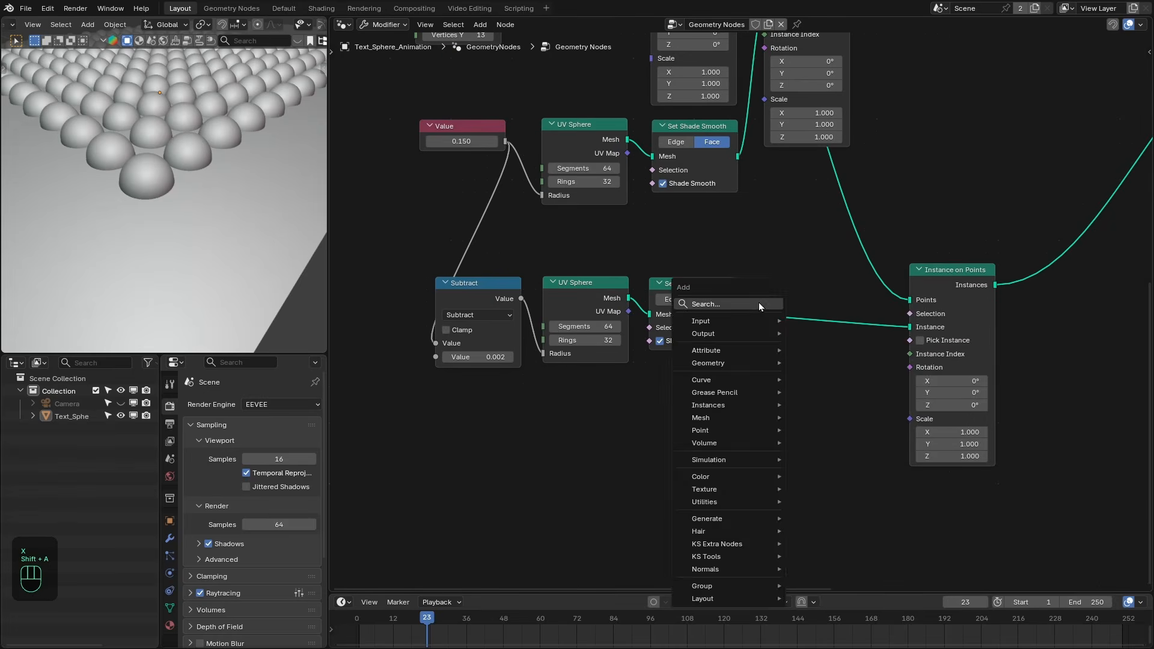
{"action": "type", "text": "boolean"}
{"action": "key", "text": "Return"}
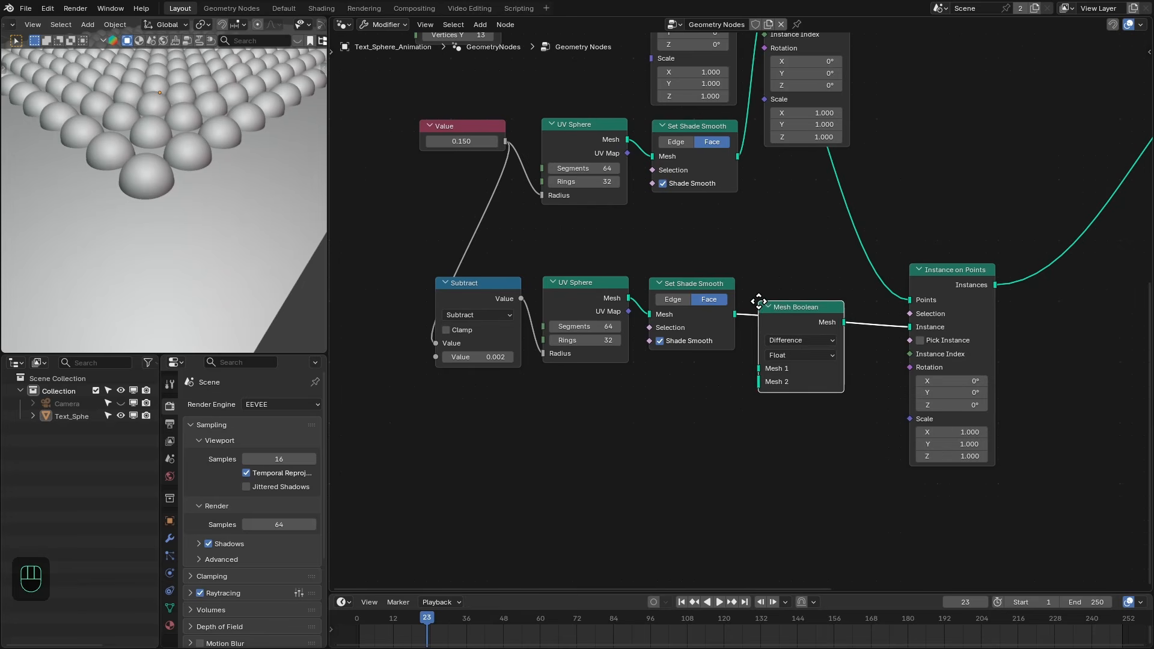
{"action": "left_click", "coordinate": [756, 281]}
- Set the new Mesh Boolean's solver to Manifold and align it and the lower Instance on Points with their row
{"action": "left_click", "coordinate": [785, 334]}
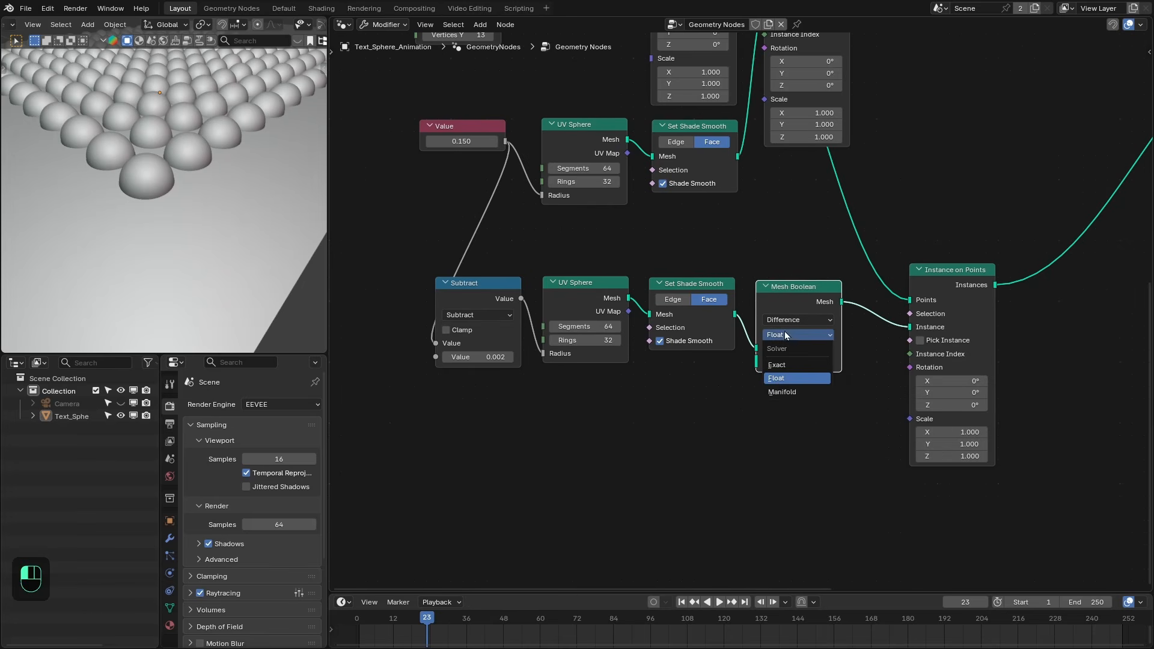
{"action": "left_click", "coordinate": [775, 392]}
{"action": "left_click_drag", "start_coordinate": [810, 290], "coordinate": [804, 285]}
{"action": "left_click_drag", "start_coordinate": [950, 273], "coordinate": [906, 283]}
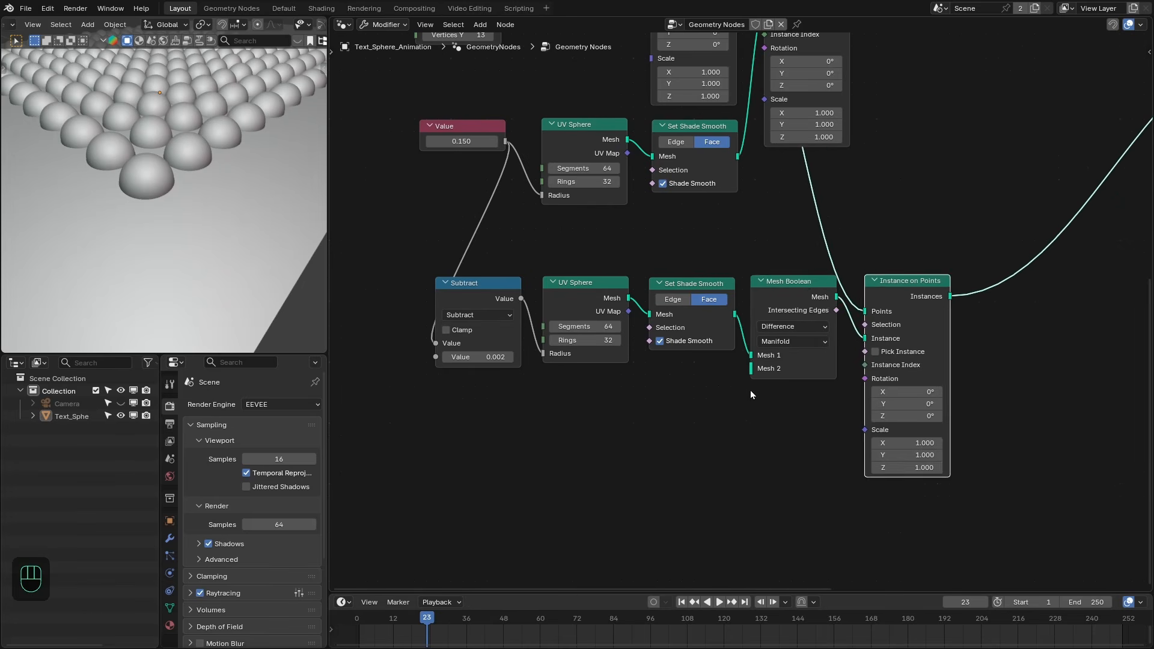
- Add a Cube node below the lower UV Sphere node
{"action": "scroll", "coordinate": [750, 394], "scroll_direction": "down", "scroll_amount": 1}
{"action": "key", "text": "shift+a"}
{"action": "type", "text": "cub"}
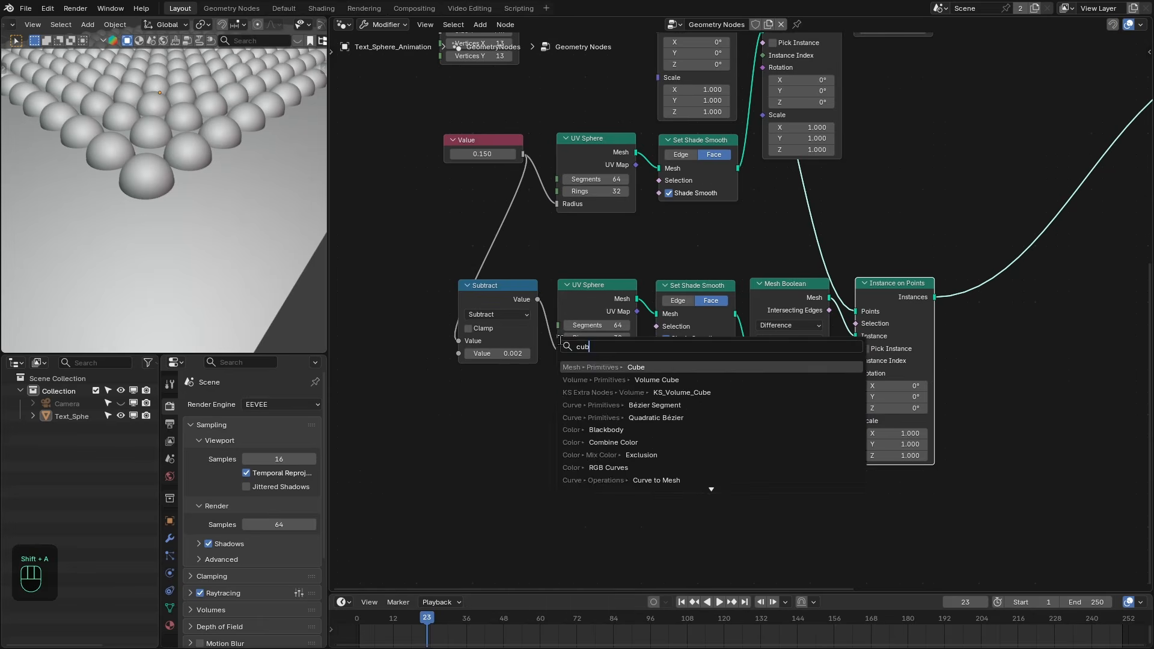
{"action": "type", "text": "e"}
{"action": "key", "text": "Return"}
{"action": "left_click", "coordinate": [560, 387]}
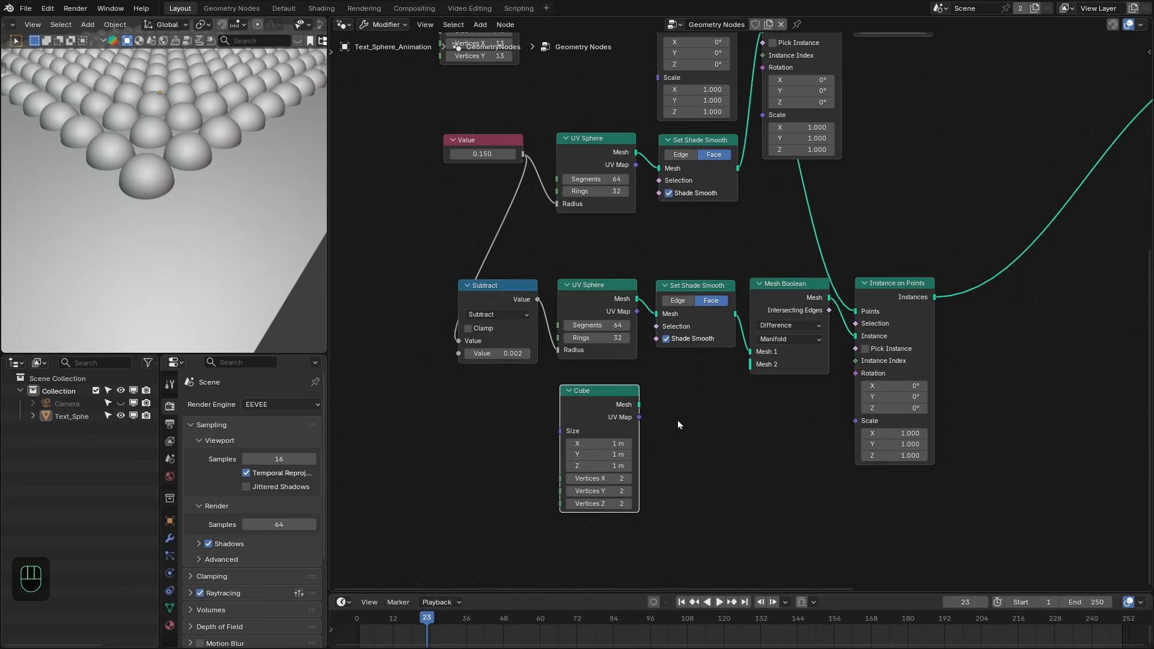
- Feed the Cube's mesh into a new Transform Geometry node and place the two nodes side by side under the lower sphere row
{"action": "left_click_drag", "start_coordinate": [601, 407], "coordinate": [640, 411]}
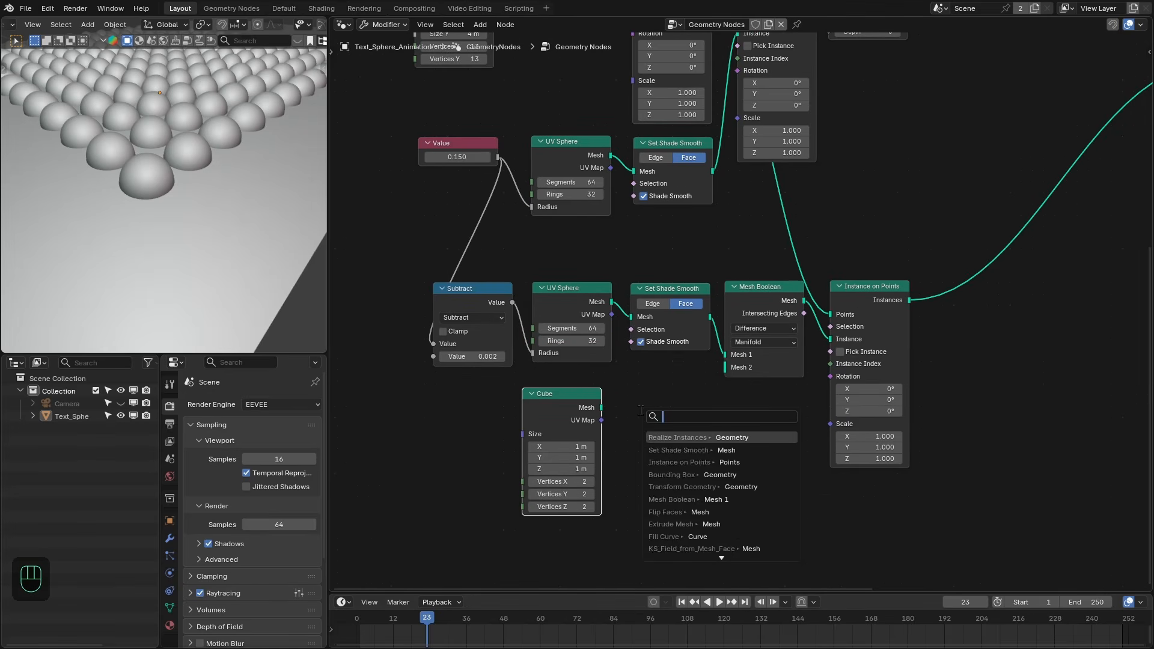
{"action": "type", "text": "trans"}
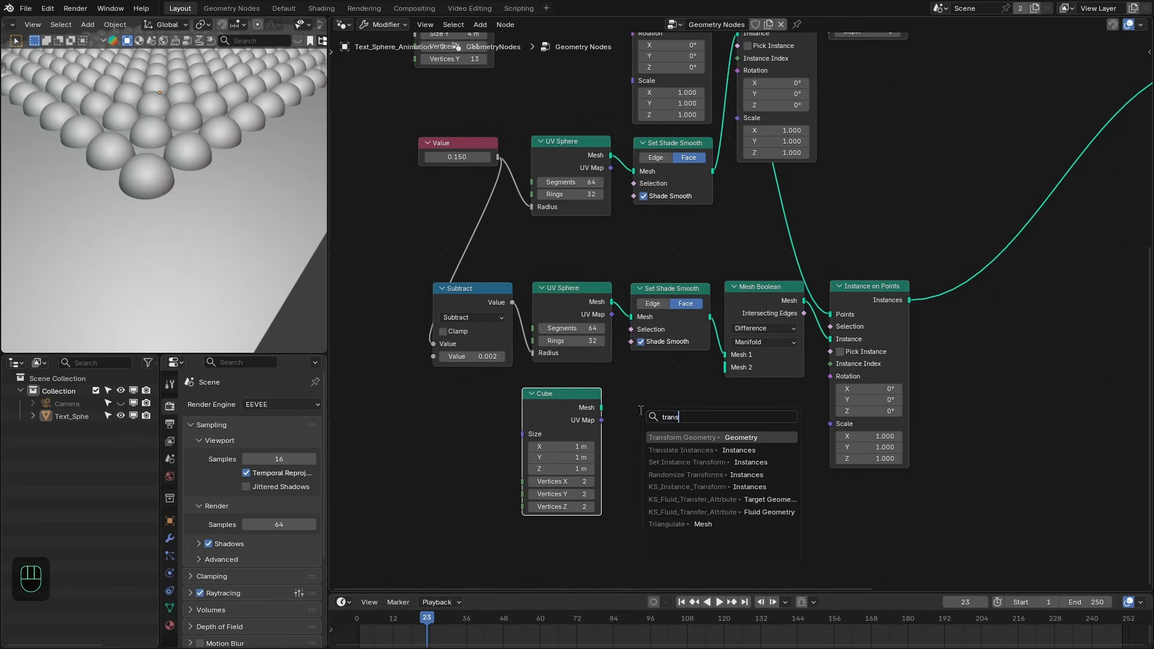
{"action": "key", "text": "Return"}
{"action": "left_click", "coordinate": [629, 404]}
{"action": "left_click_drag", "start_coordinate": [581, 403], "coordinate": [587, 405]}
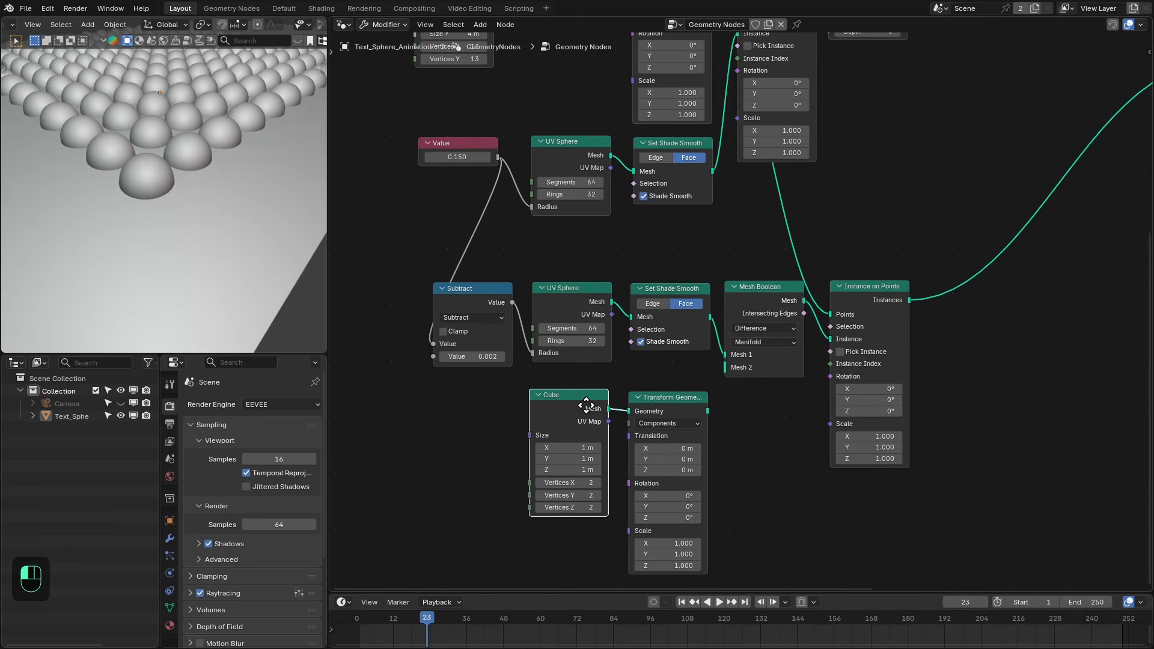
- Preview the lower Mesh Boolean's sphere and the transformed cube through a Viewer in front view
{"action": "middle_click_drag", "start_coordinate": [724, 410], "coordinate": [696, 414]}
{"action": "key", "text": "KP_1"}
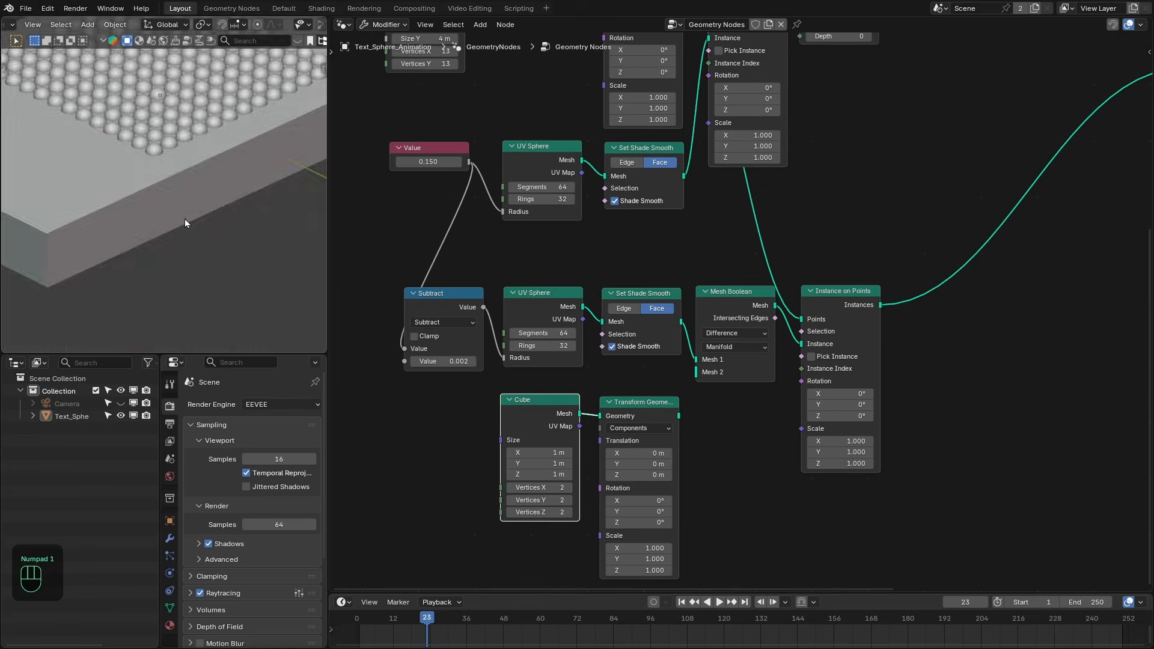
{"action": "scroll", "coordinate": [750, 319], "scroll_direction": "up", "scroll_amount": 1}
{"action": "left_click", "coordinate": [747, 303], "text": "ctrl+shift"}
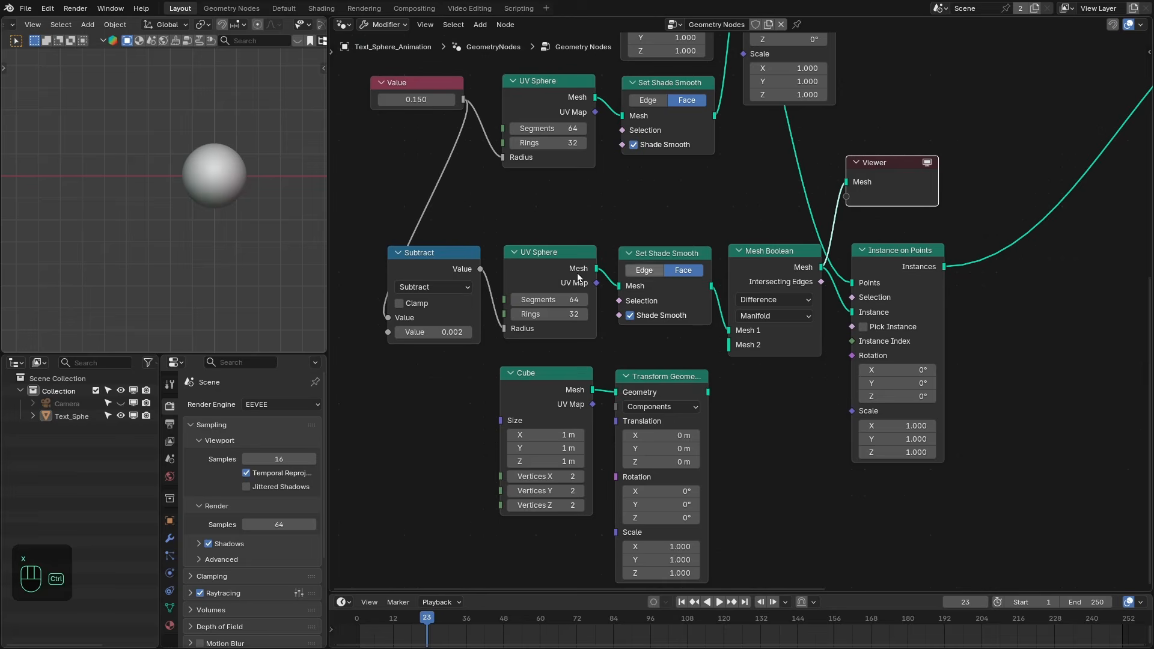
{"action": "middle_click_drag", "start_coordinate": [681, 403], "coordinate": [651, 382]}
{"action": "left_click", "coordinate": [670, 374], "text": "ctrl+shift"}
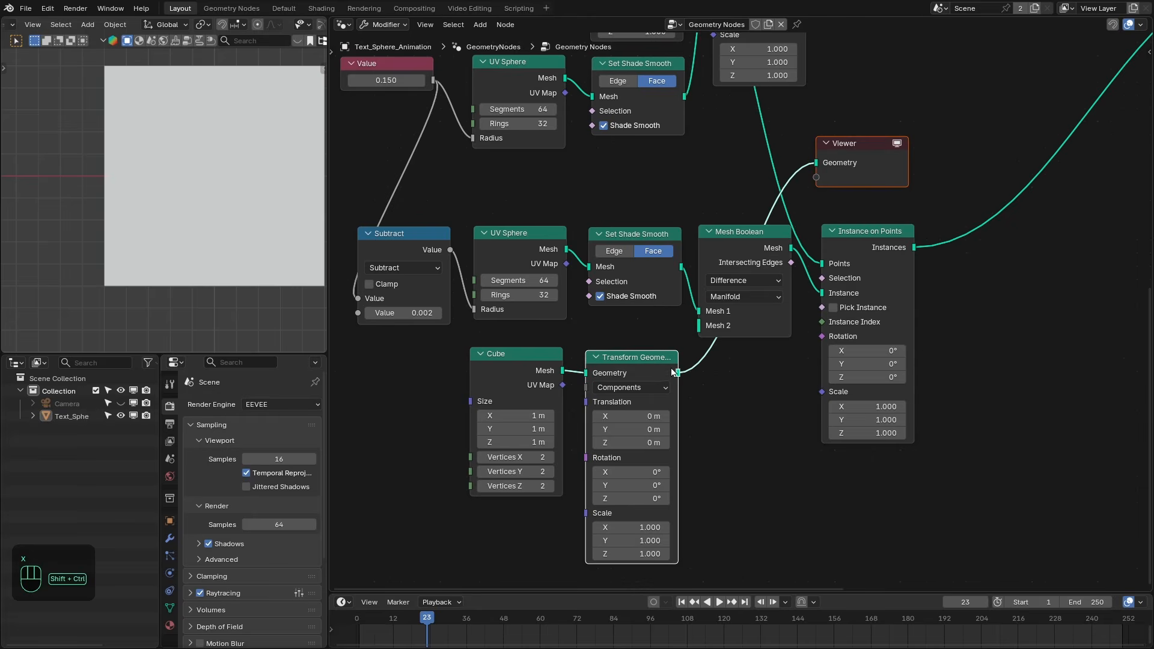
- Connect Transform Geometry to the lower Mesh Boolean's Mesh 2 input and set its Z translation to 0.5 m
{"action": "left_click", "coordinate": [766, 247], "text": "ctrl+shift"}
{"action": "mouse_move", "coordinate": [699, 325]}
{"action": "left_mouse_down"}
{"action": "mouse_move", "coordinate": [690, 347]}
{"action": "mouse_move", "coordinate": [697, 336]}
{"action": "left_mouse_up"}
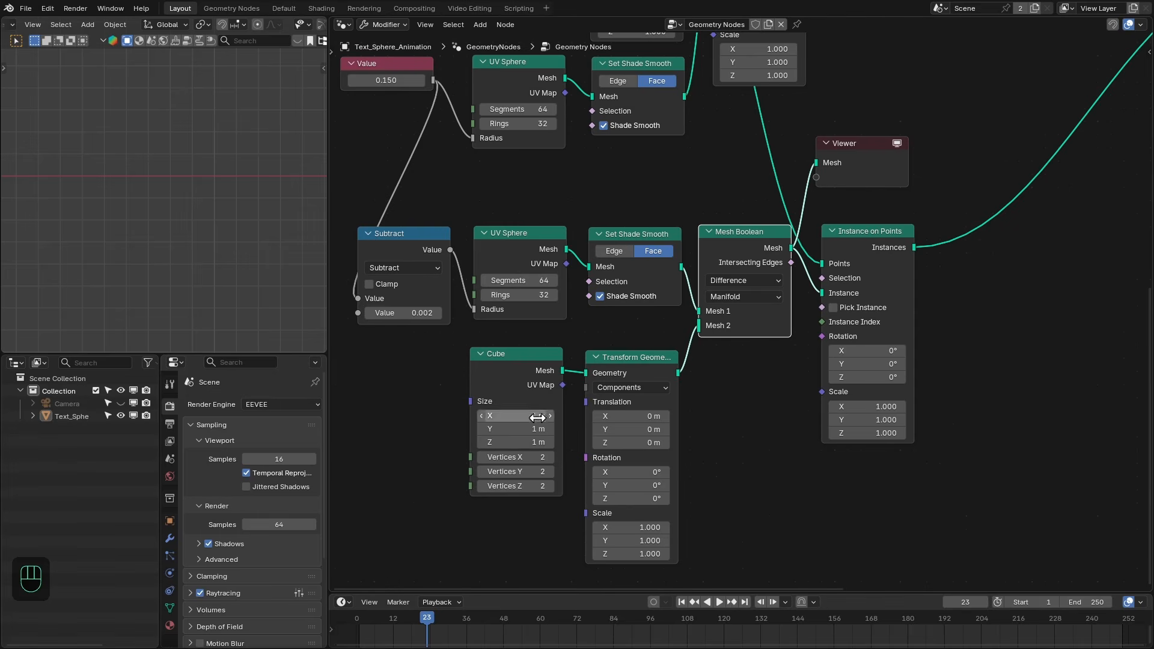
{"action": "left_click", "coordinate": [630, 442]}
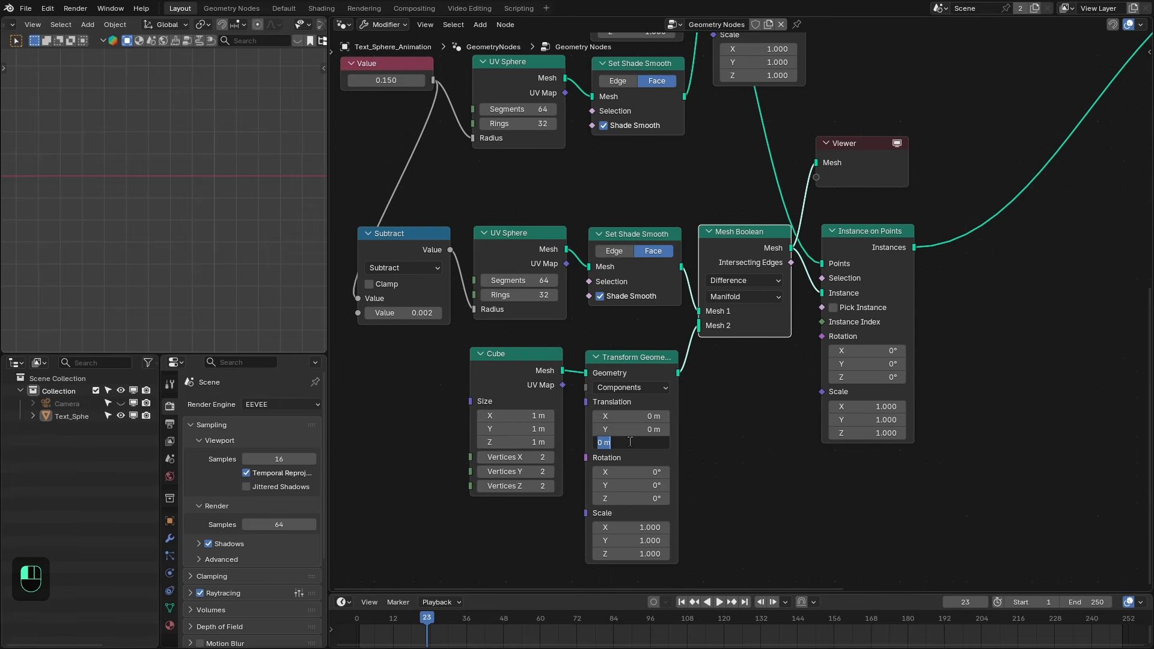
{"action": "type", "text": "0.5"}
{"action": "key", "text": "Return"}
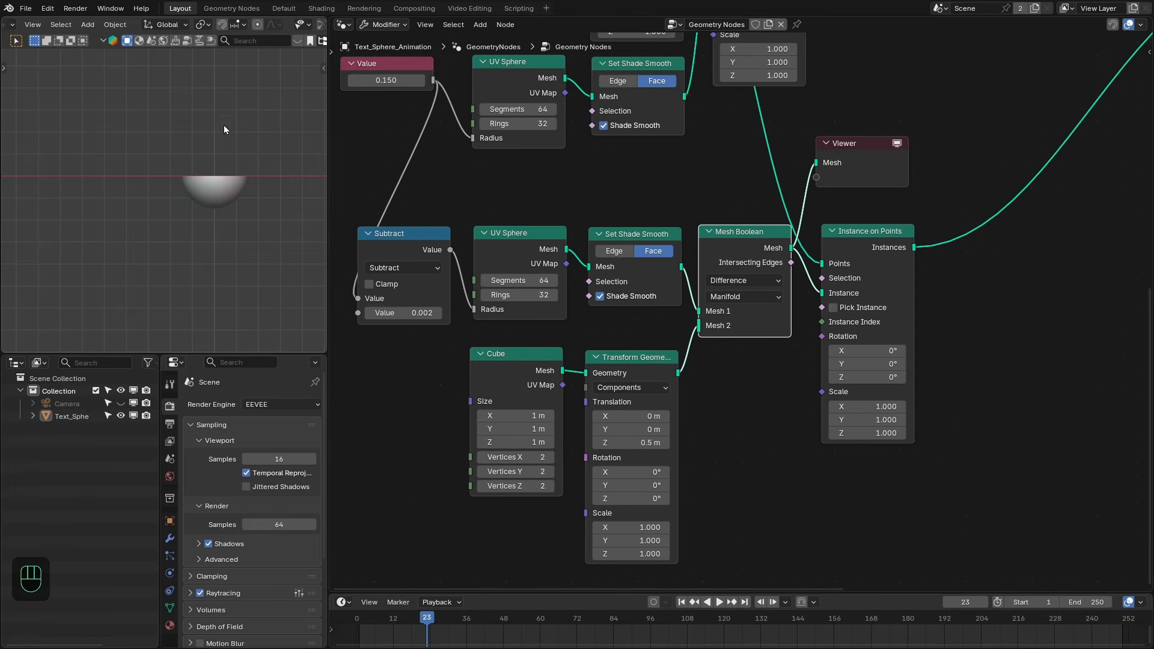
- Compare the raised cube with the resulting boolean cut, previewing both through the Viewer from several angles
{"action": "left_click", "coordinate": [674, 375], "text": "ctrl+shift"}
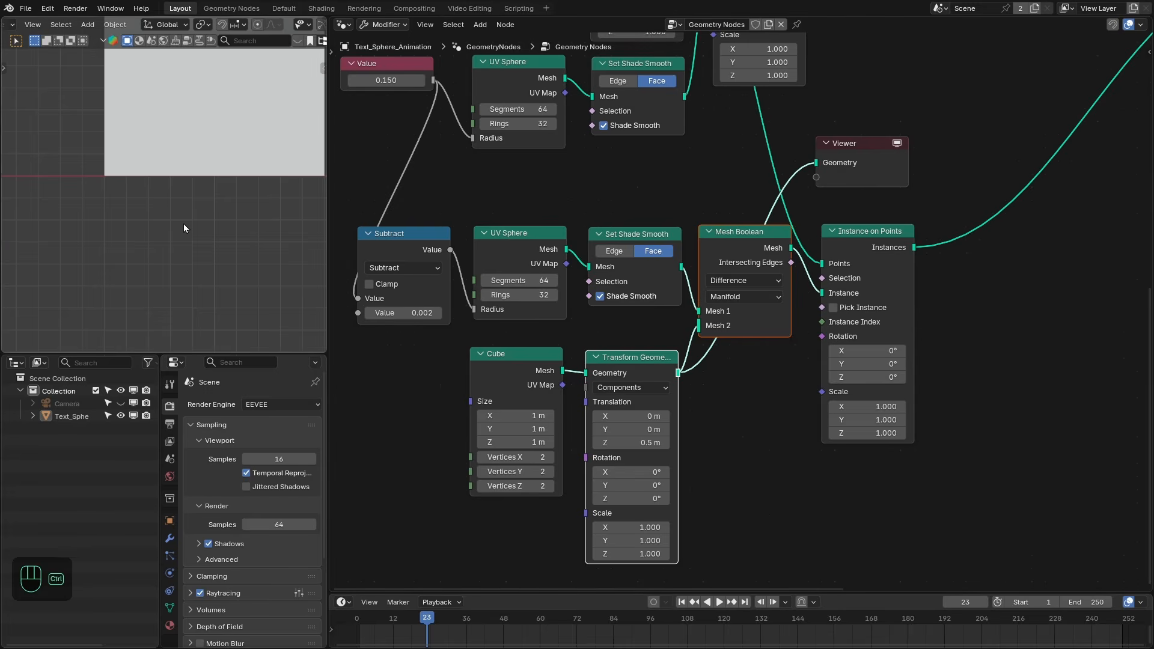
{"action": "middle_click_drag", "start_coordinate": [205, 214], "coordinate": [168, 231]}
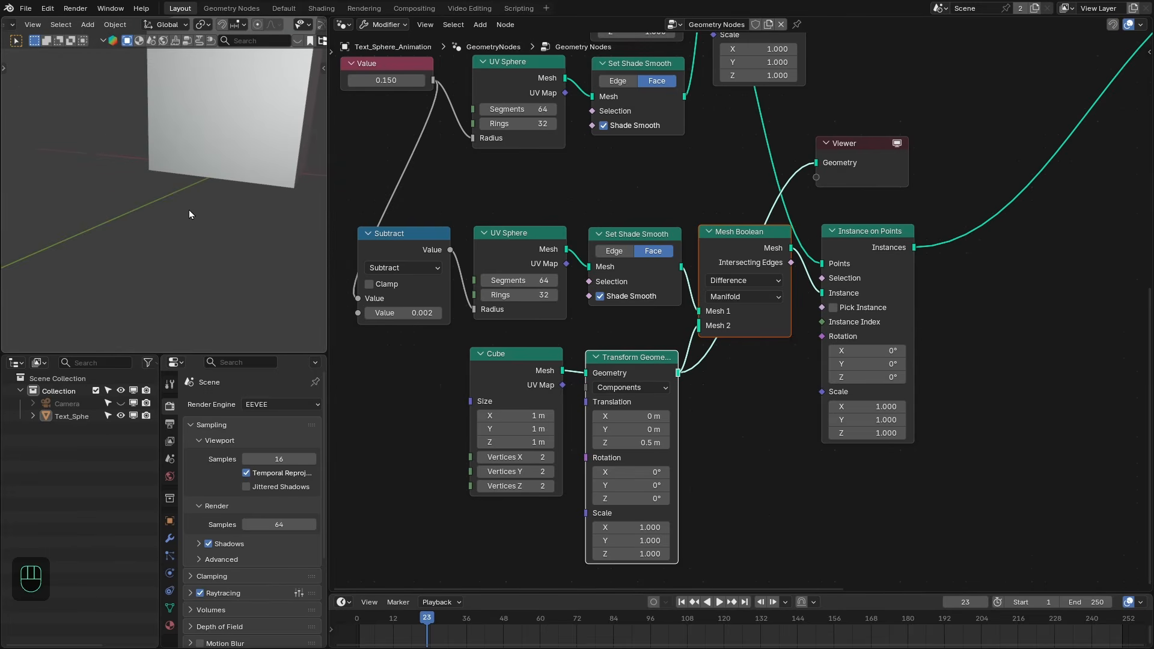
{"action": "left_click", "coordinate": [793, 266], "text": "ctrl+shift"}
{"action": "middle_click_drag", "start_coordinate": [221, 226], "coordinate": [252, 247]}
{"action": "scroll", "coordinate": [239, 236], "scroll_direction": "up", "scroll_amount": 2}
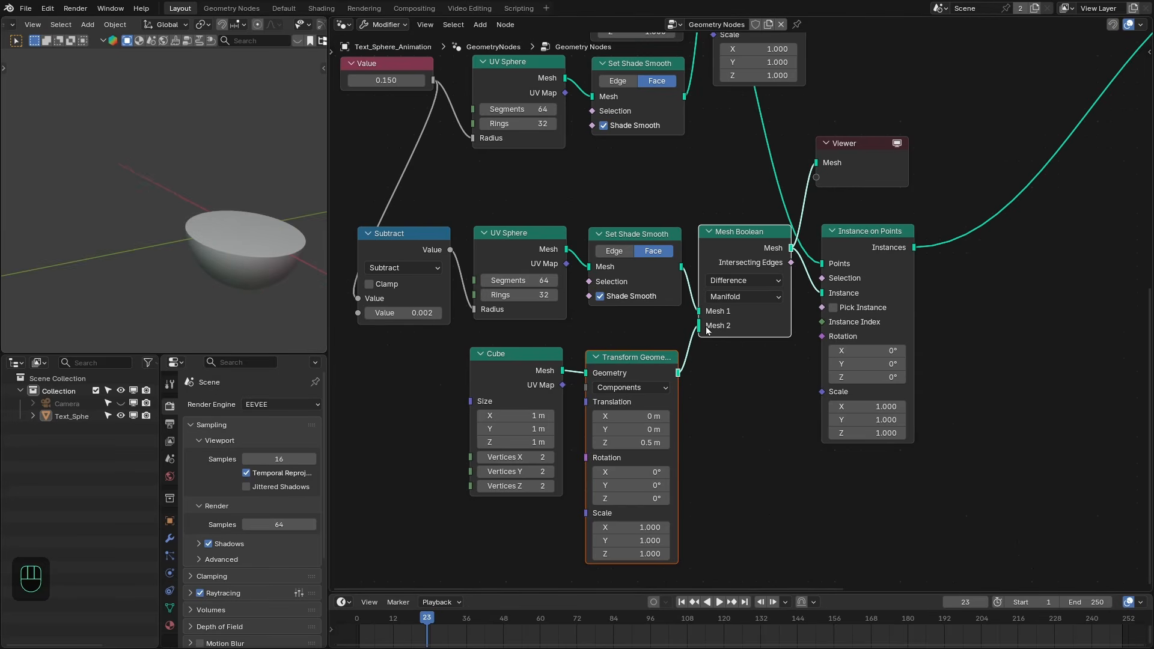
- Delete the Viewer node and move the lower Instance on Points node slightly closer to the Mesh Boolean
{"action": "left_click", "coordinate": [852, 180]}
{"action": "key", "text": "x"}
{"action": "left_click_drag", "start_coordinate": [867, 243], "coordinate": [859, 240]}
- Try tilting the instanced half spheres by about -10.3° on the Y rotation of the lower Instance on Points
{"action": "scroll", "coordinate": [201, 204], "scroll_direction": "down", "scroll_amount": 5}
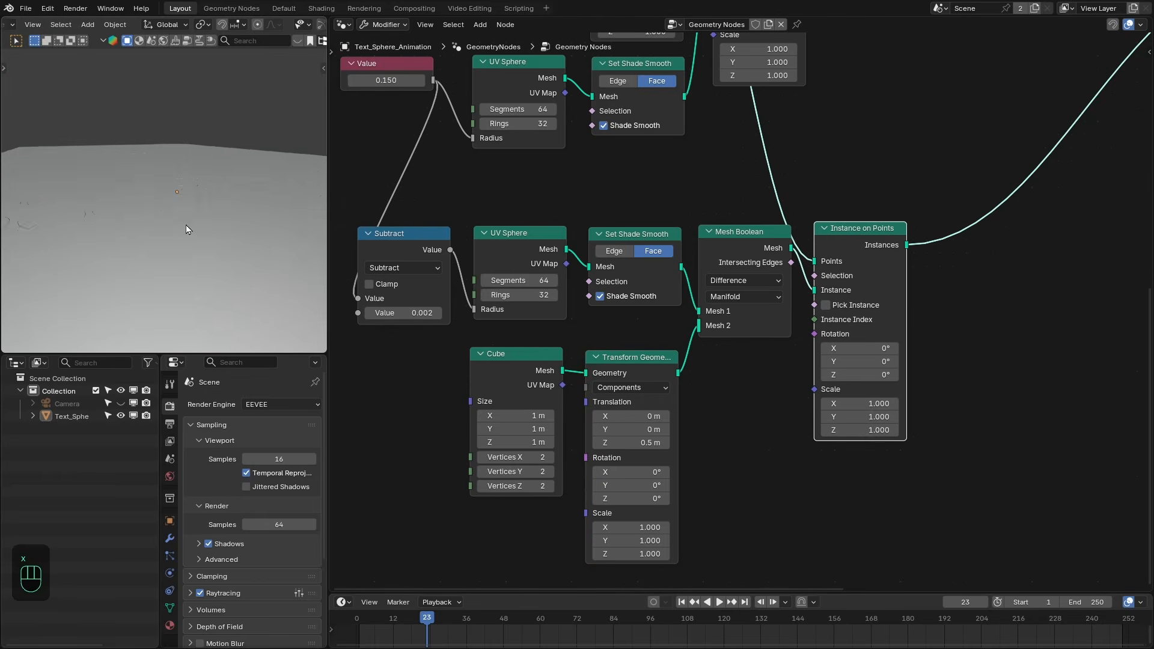
{"action": "middle_click_drag", "start_coordinate": [185, 229], "coordinate": [238, 264]}
{"action": "scroll", "coordinate": [166, 178], "scroll_direction": "down", "scroll_amount": 4}
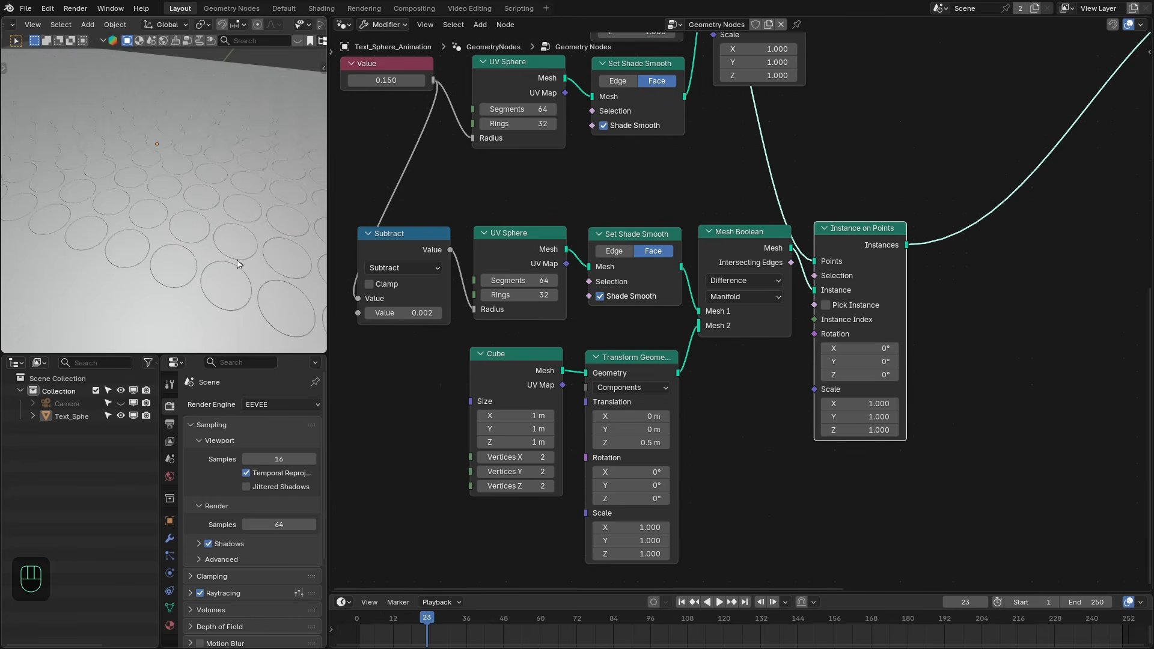
{"action": "scroll", "coordinate": [867, 519], "scroll_direction": "up", "scroll_amount": 1}
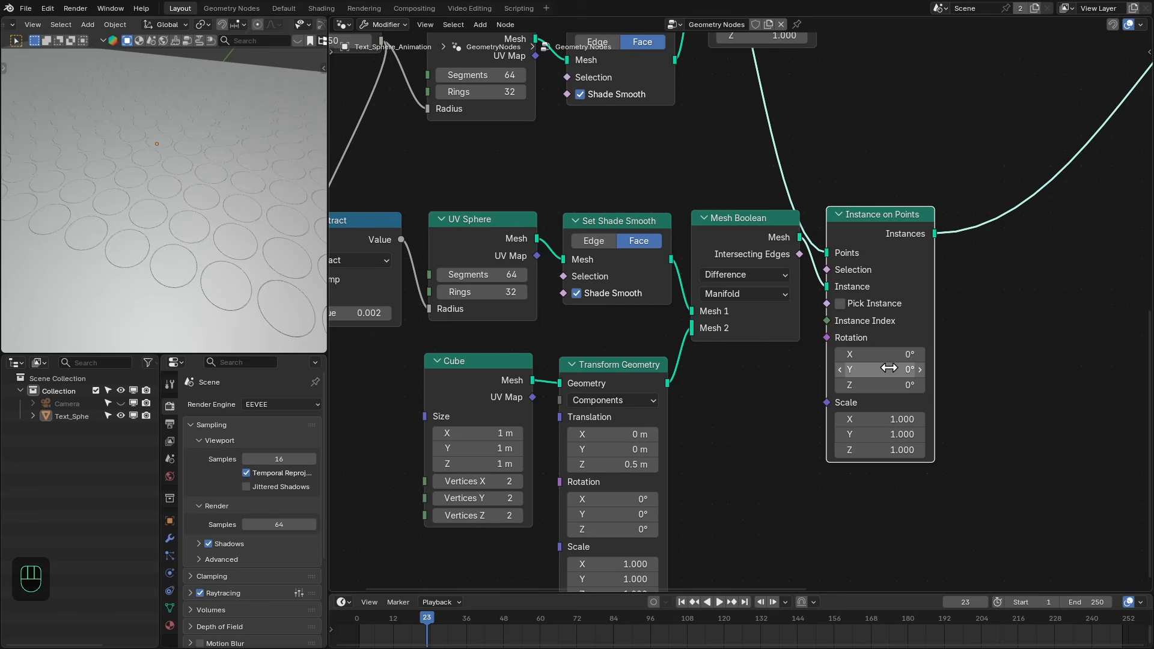
{"action": "left_click_drag", "start_coordinate": [881, 369], "coordinate": [906, 370]}
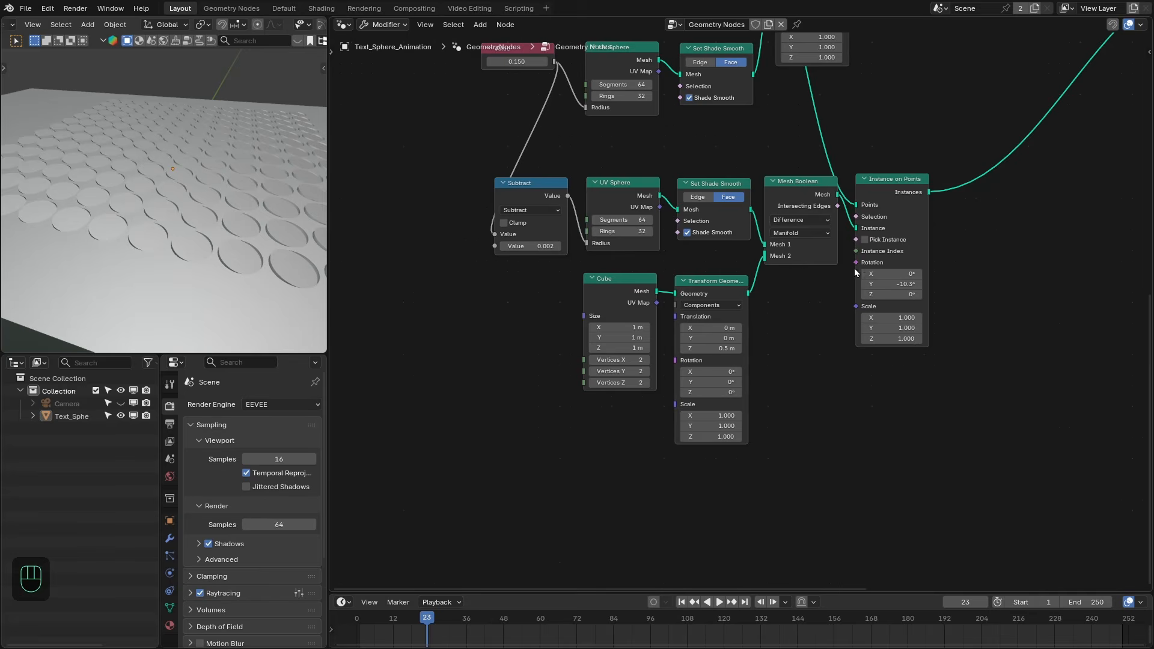
- Add a Combine XYZ node feeding the Rotation input of the lower Instance on Points
{"action": "middle_click_drag", "start_coordinate": [856, 383], "coordinate": [860, 323]}
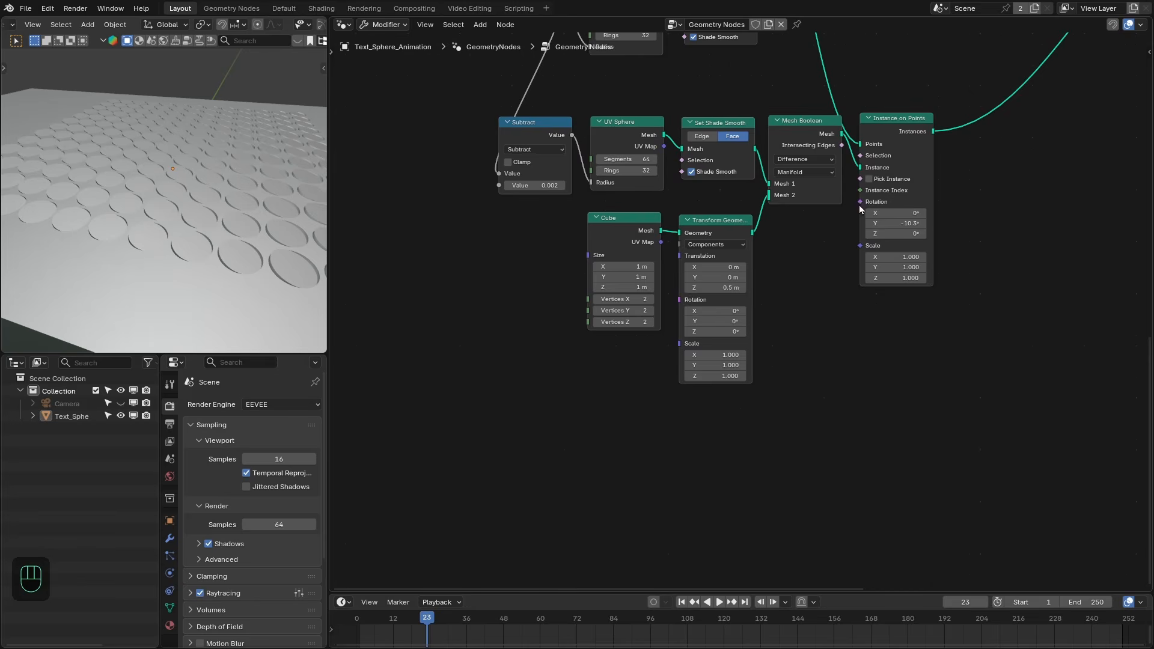
{"action": "left_click_drag", "start_coordinate": [860, 202], "coordinate": [811, 363]}
{"action": "type", "text": "com"}
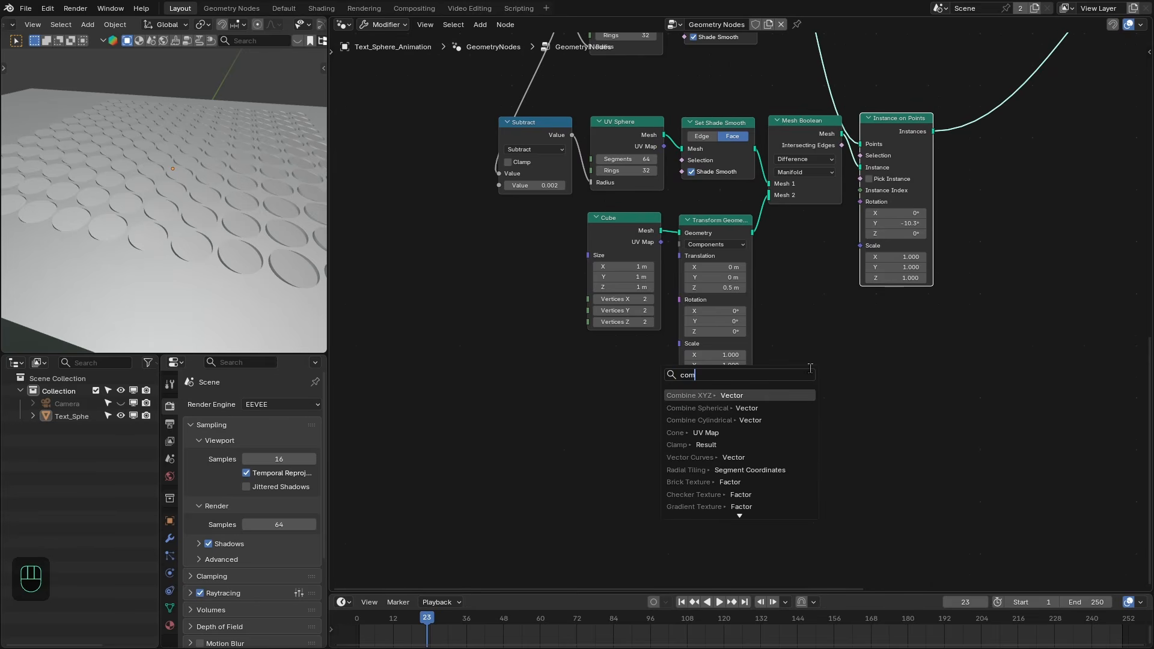
{"action": "key", "text": "Return"}
{"action": "left_click", "coordinate": [832, 421]}
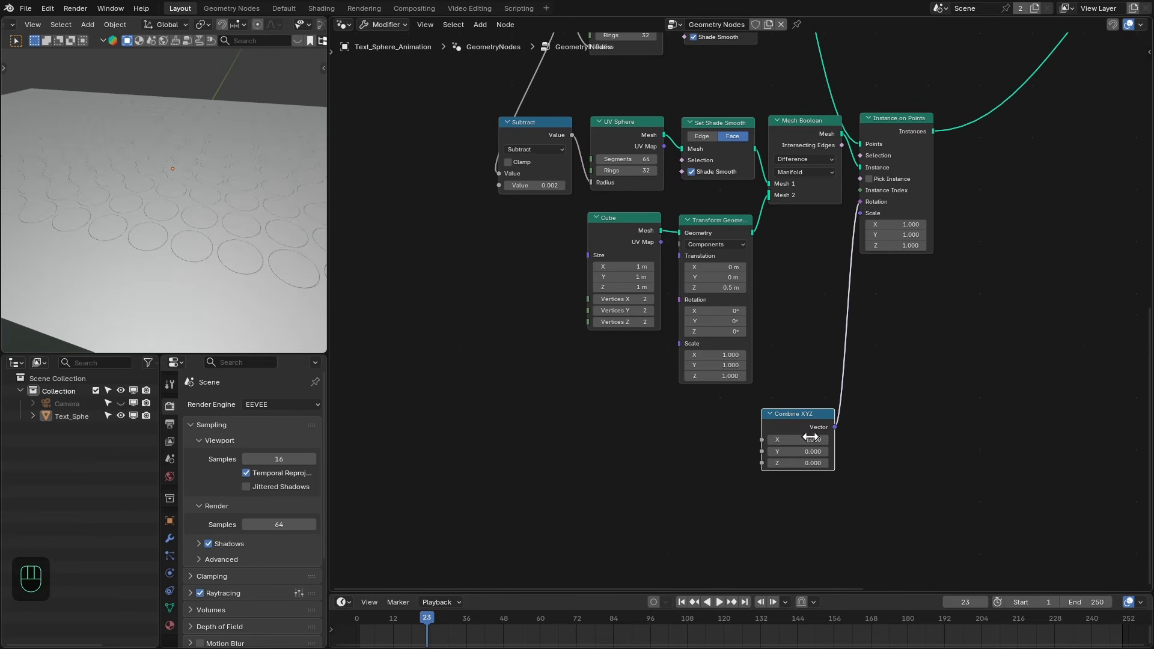
- Test the half-sphere tilt by varying Combine XYZ's Y value, and reset it to 0
{"action": "left_click_drag", "start_coordinate": [811, 451], "coordinate": [746, 448]}
{"action": "left_click", "coordinate": [793, 451]}
{"action": "type", "text": "0"}
{"action": "key", "text": "Return"}
- Add a Math node set to Multiply feeding Combine XYZ's Y input and align it beside that node
{"action": "type", "text": "mul"}
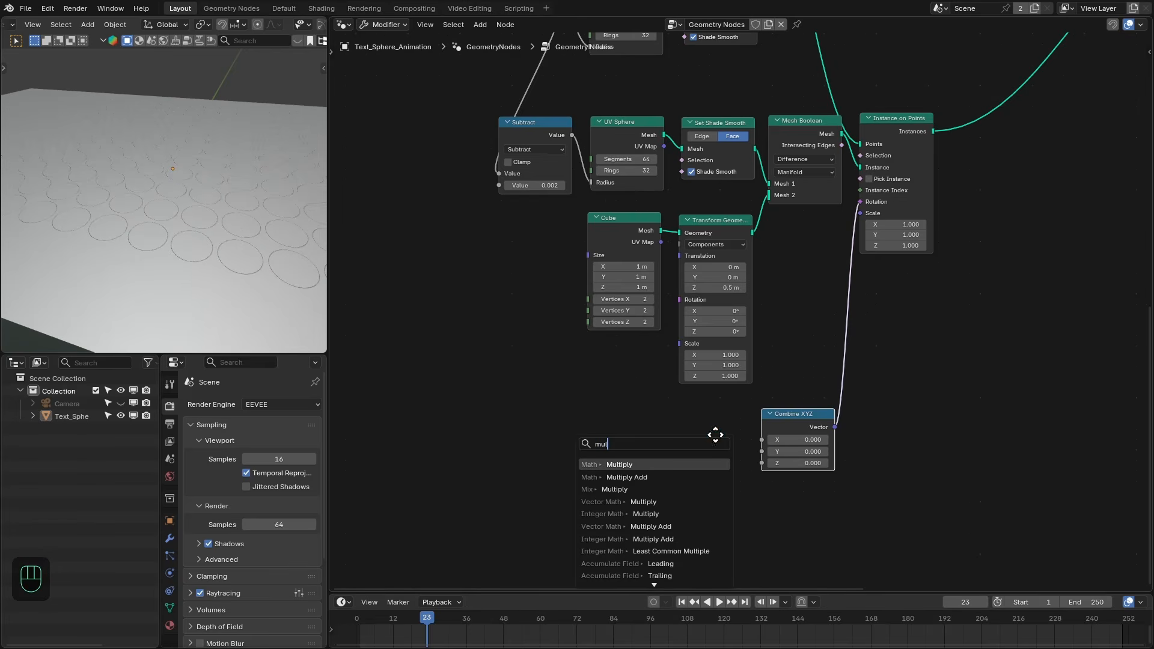
{"action": "key", "text": "Return"}
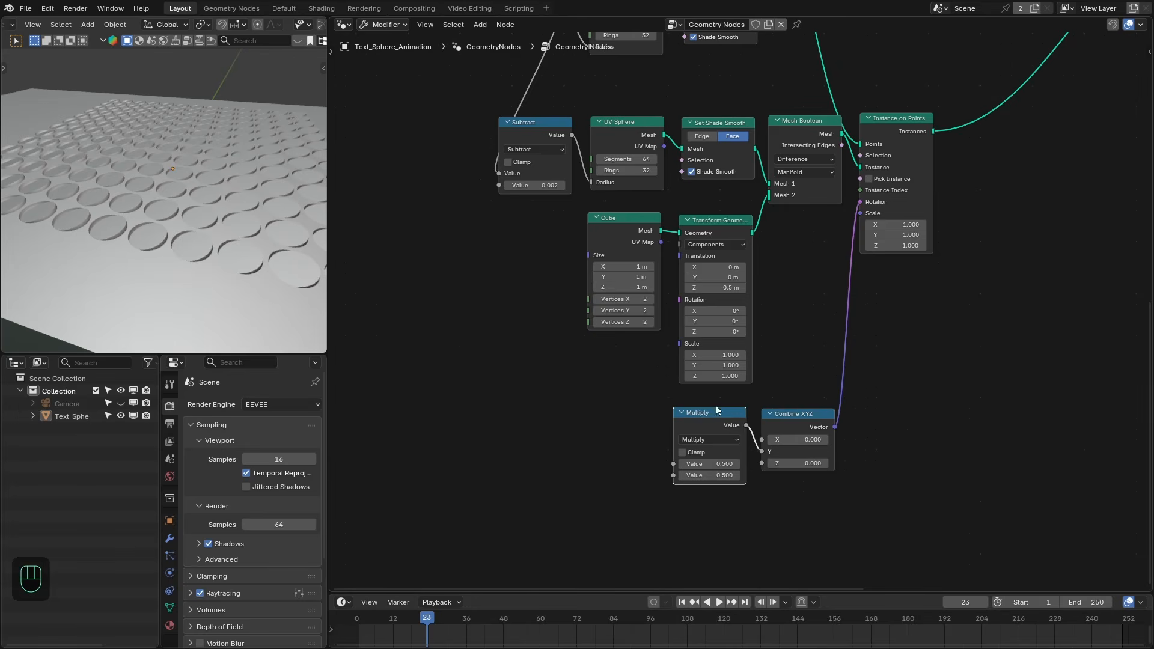
{"action": "left_click_drag", "start_coordinate": [708, 397], "coordinate": [776, 417]}
{"action": "left_click_drag", "start_coordinate": [781, 414], "coordinate": [786, 416]}
{"action": "middle_click_drag", "start_coordinate": [745, 406], "coordinate": [860, 383]}
- Add a Noise Texture node driving the Multiply node's first value and set its dimensions to 2D
{"action": "left_click_drag", "start_coordinate": [792, 449], "coordinate": [620, 430]}
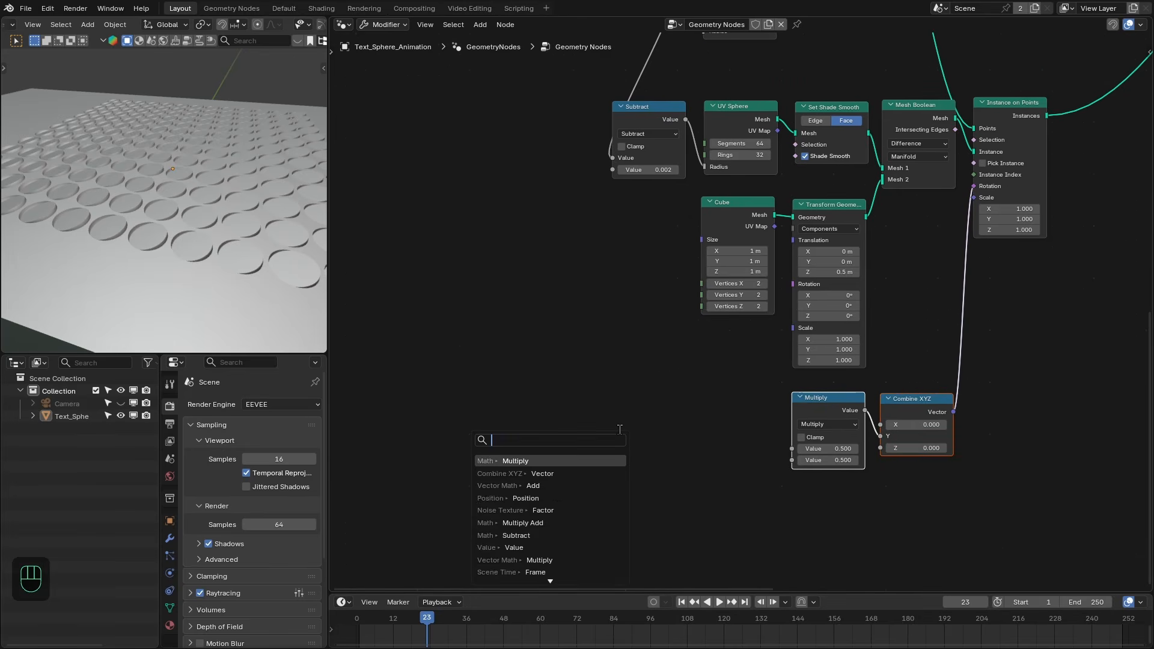
{"action": "type", "text": "noise"}
{"action": "key", "text": "Return"}
{"action": "left_click", "coordinate": [604, 445]}
{"action": "left_click", "coordinate": [613, 440]}
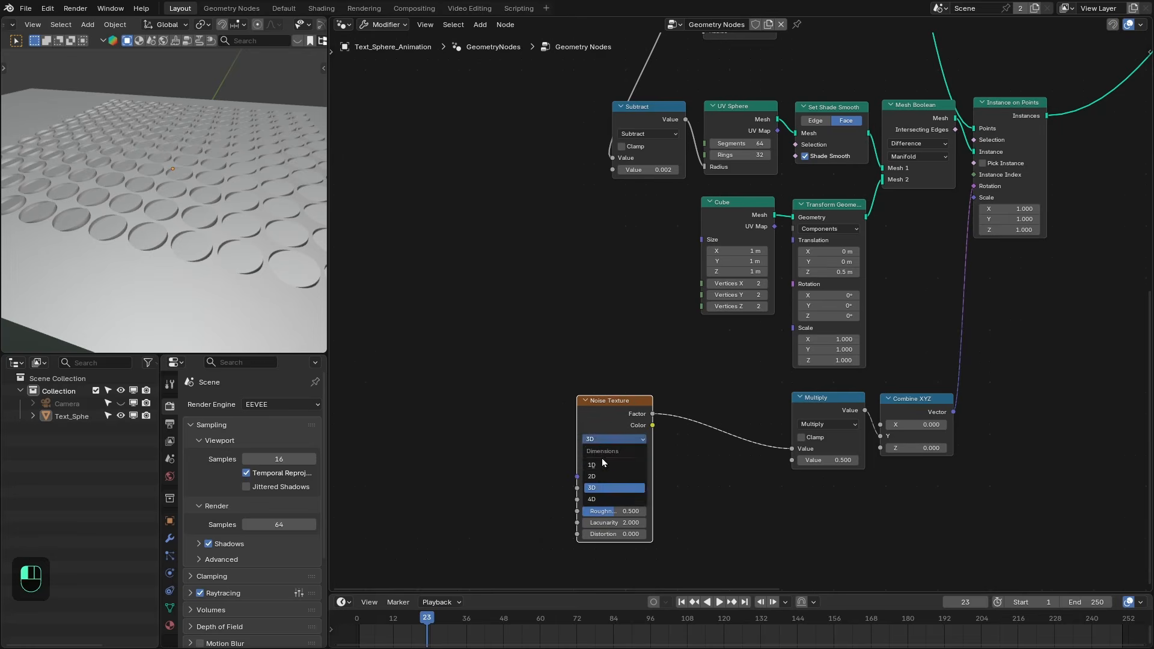
{"action": "left_click", "coordinate": [592, 476]}
- Set the Noise Texture's scale to 0.35 and detail to 0, and turn off Normalize
{"action": "scroll", "coordinate": [703, 485], "scroll_direction": "up", "scroll_amount": 1}
{"action": "left_click", "coordinate": [618, 489]}
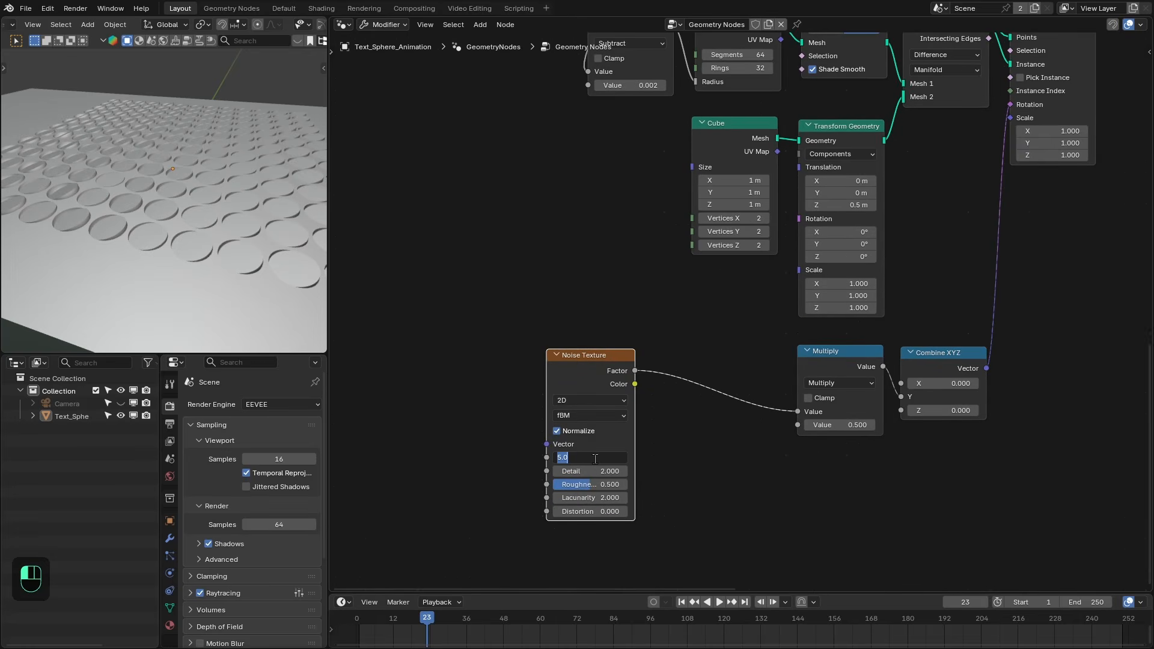
{"action": "type", "text": ".35"}
{"action": "key", "text": "Tab"}
{"action": "key", "text": "Return"}
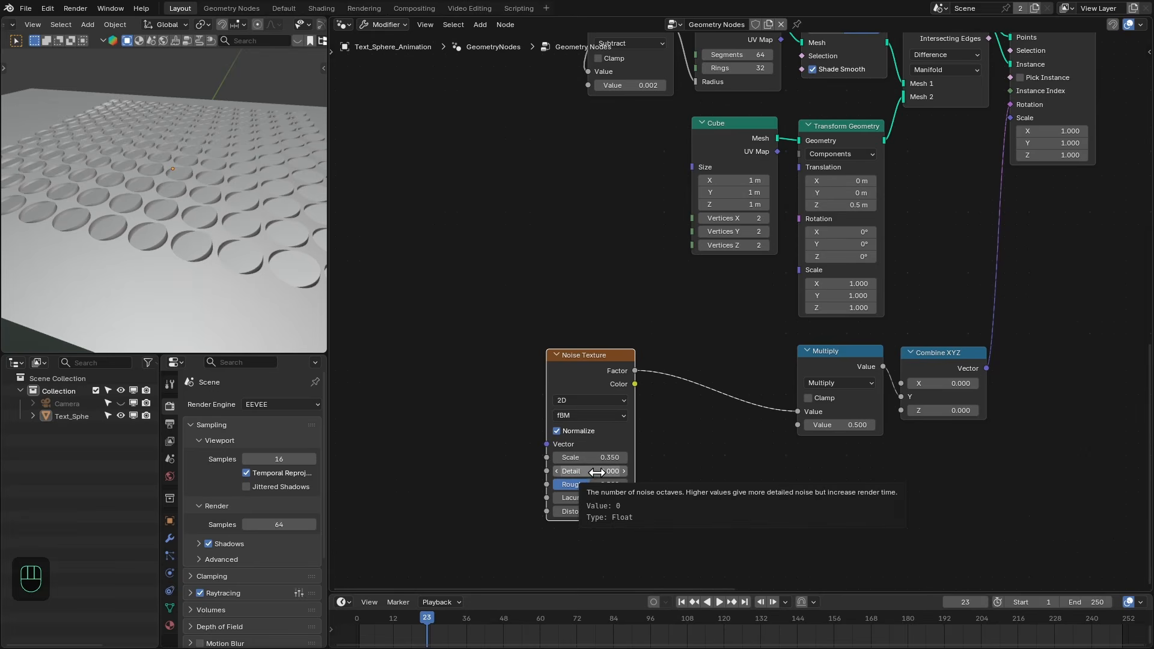
{"action": "left_click", "coordinate": [575, 431]}
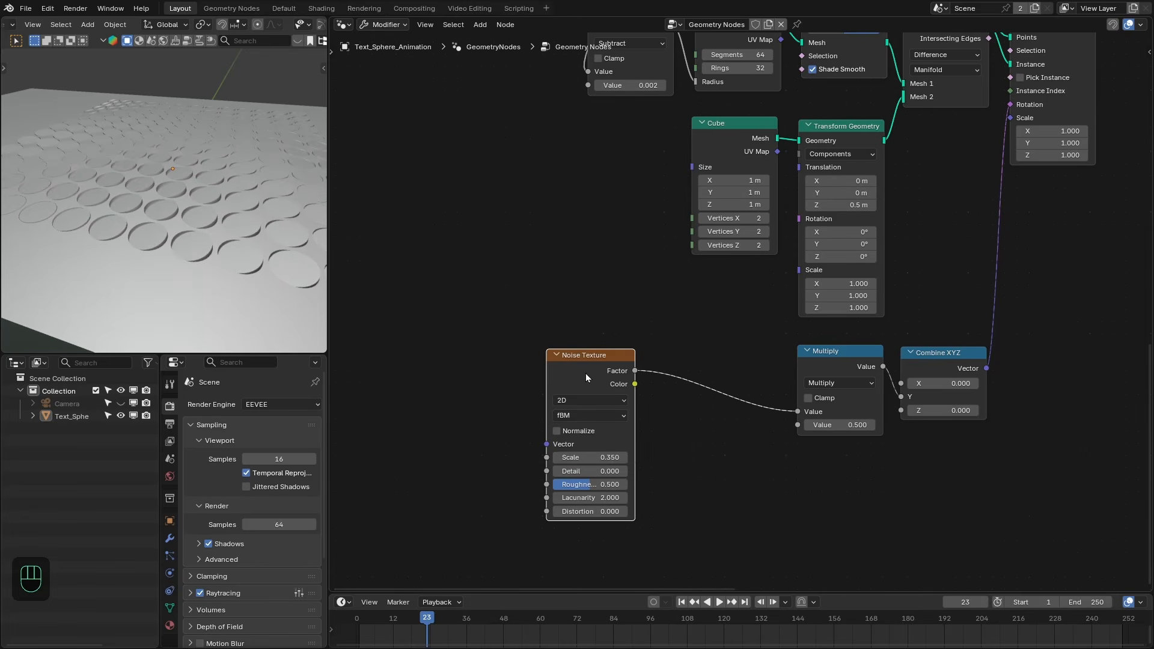
- Insert a Map Range node between the Noise Texture's factor and the Multiply node, and line up the nodes
{"action": "mouse_move", "coordinate": [585, 373]}
{"action": "left_mouse_down"}
{"action": "mouse_move", "coordinate": [560, 364]}
{"action": "mouse_move", "coordinate": [578, 370]}
{"action": "left_mouse_up"}
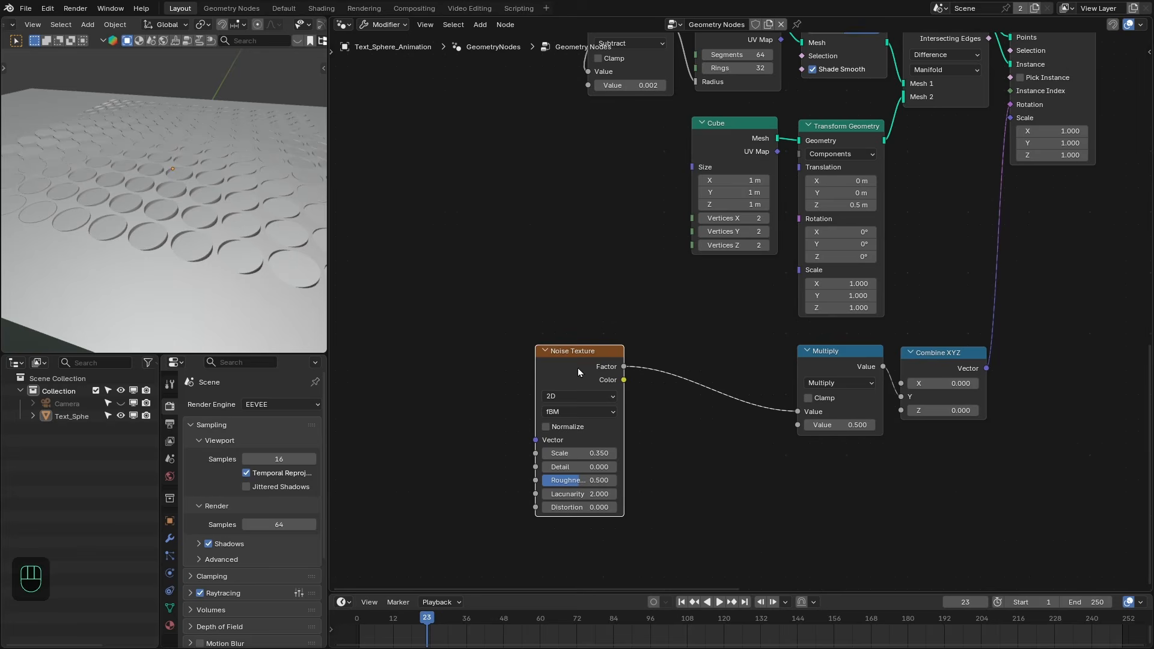
{"action": "middle_click_drag", "start_coordinate": [299, 276], "coordinate": [313, 240]}
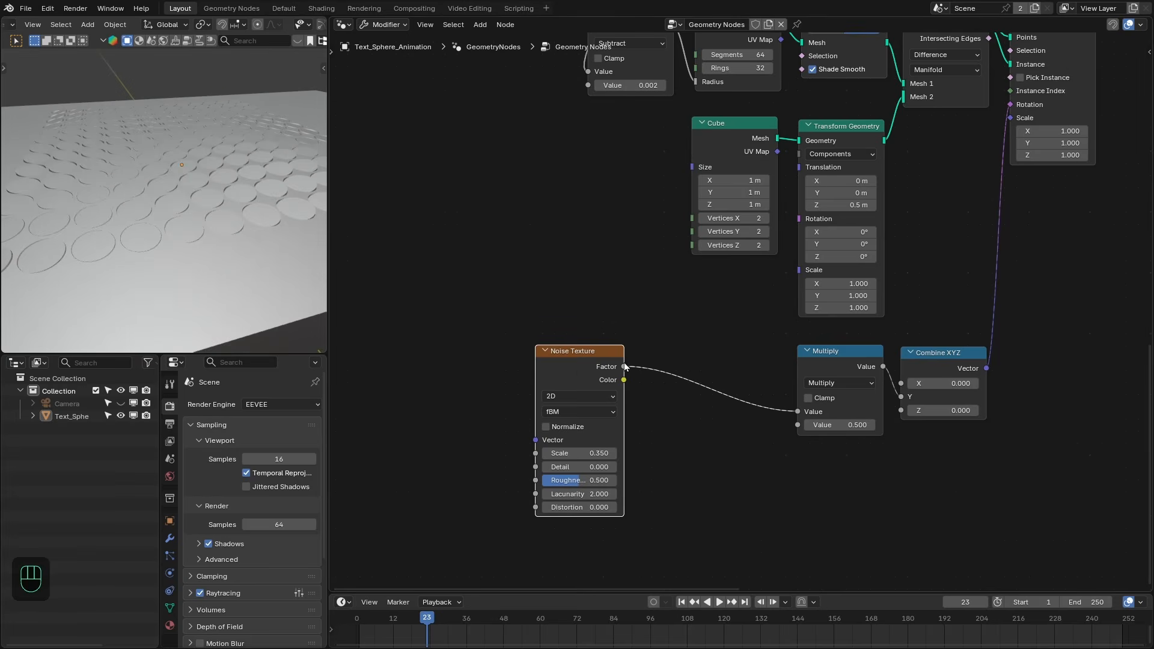
{"action": "left_click_drag", "start_coordinate": [624, 366], "coordinate": [653, 388]}
{"action": "type", "text": "map"}
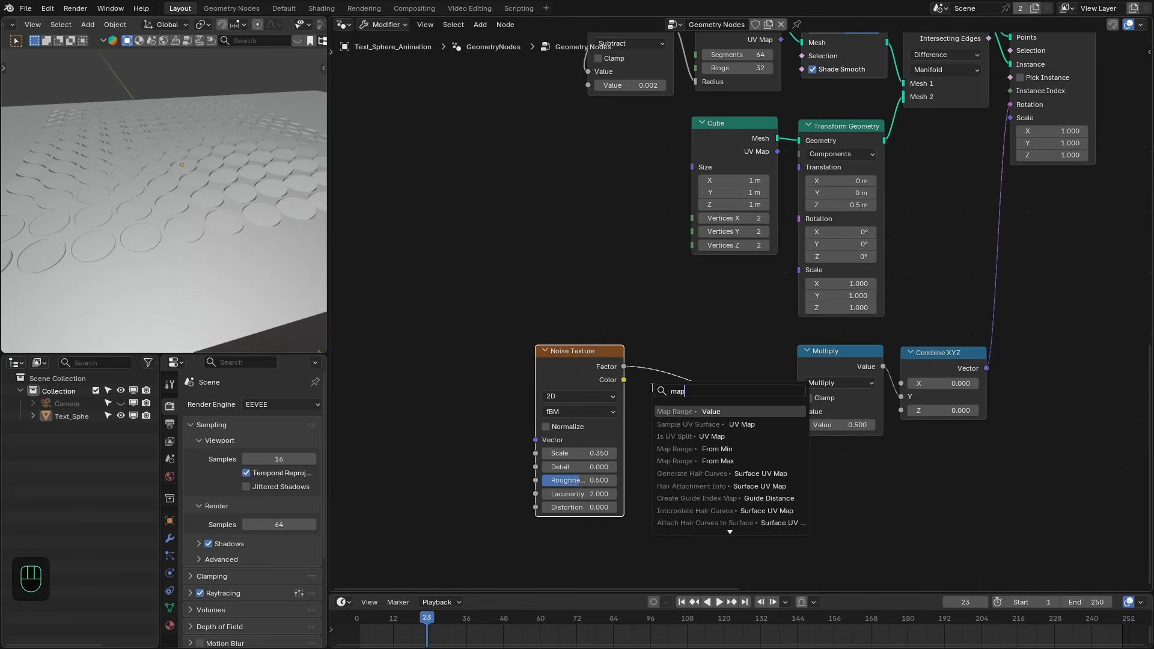
{"action": "key", "text": "Return"}
{"action": "left_click", "coordinate": [697, 361]}
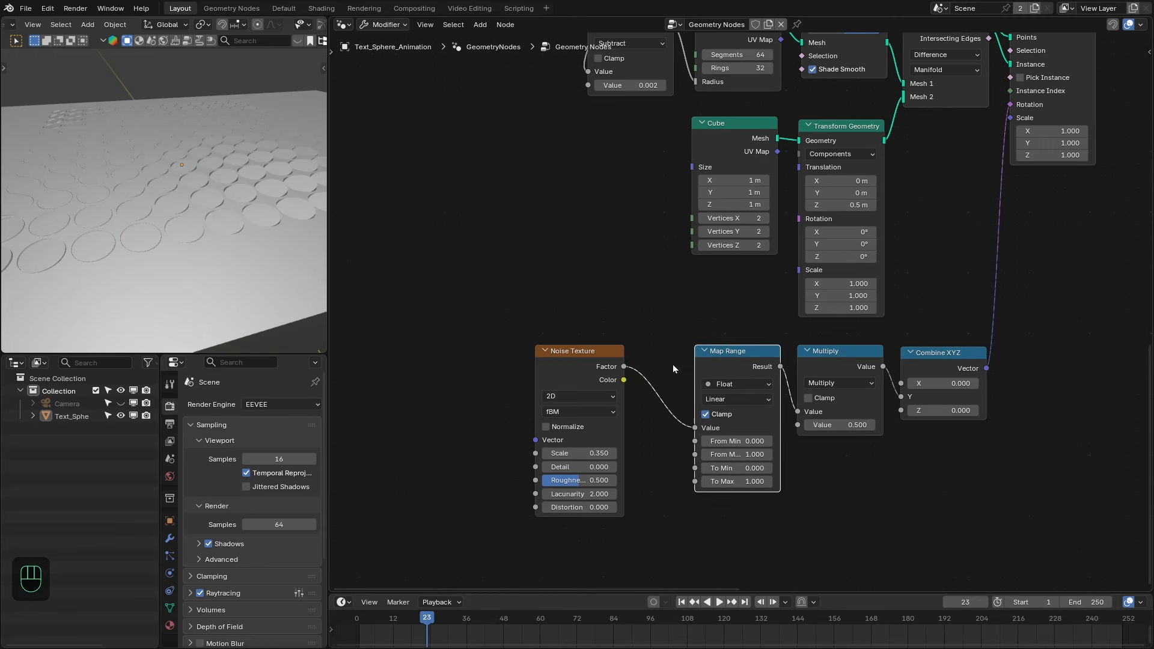
{"action": "left_click_drag", "start_coordinate": [596, 353], "coordinate": [643, 355]}
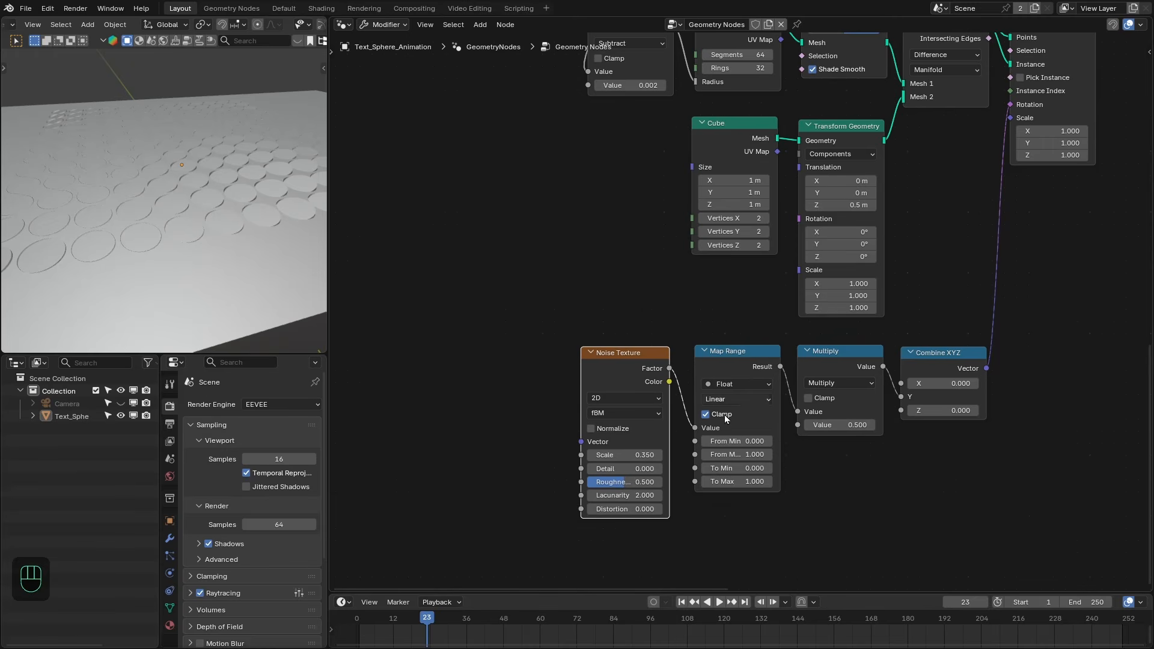
- Set the Map Range's From Min to -1
{"action": "left_click", "coordinate": [744, 440]}
{"action": "type", "text": "-1"}
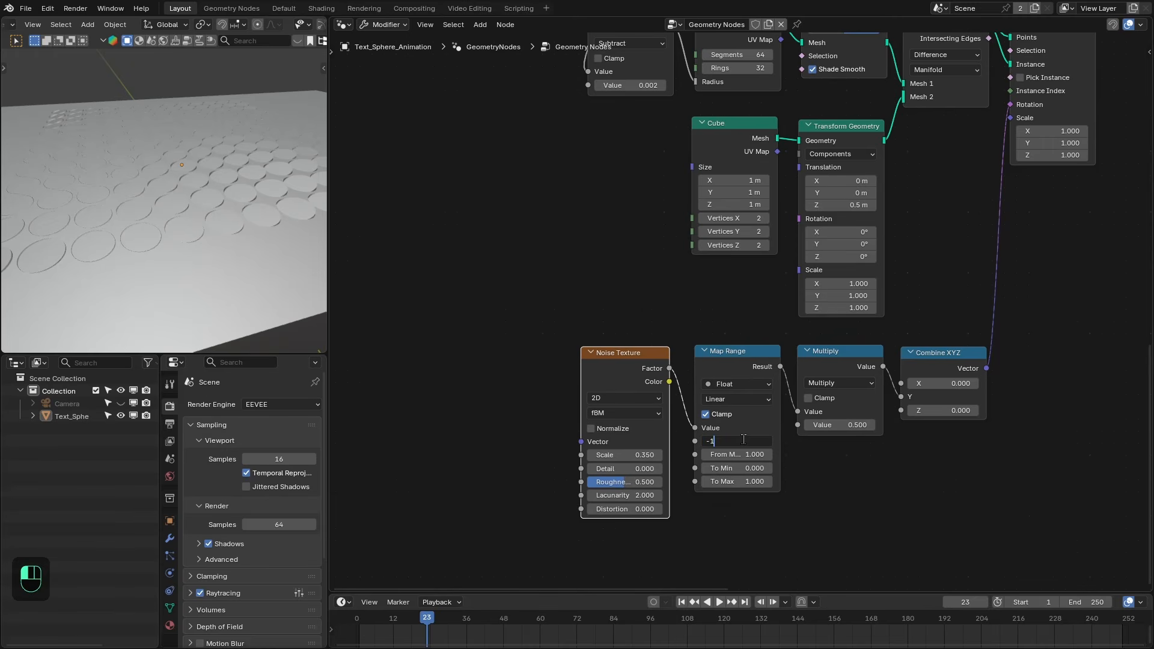
{"action": "key", "text": "Return"}
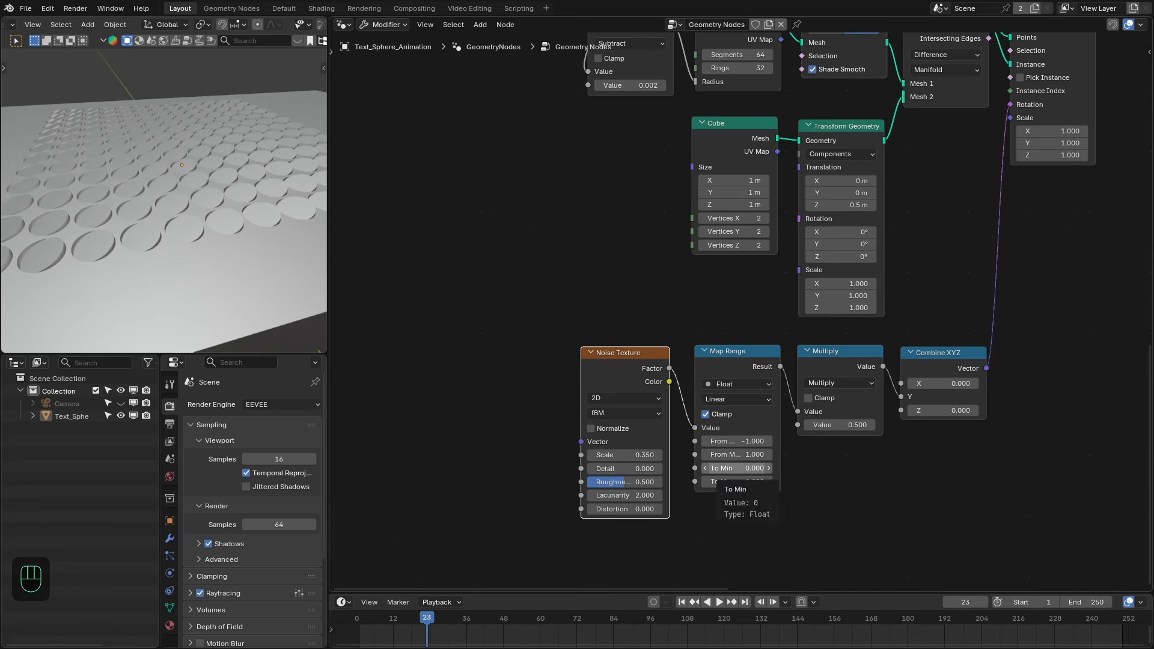
- Set the Map Range's To Min to -pi and To Max to pi
{"action": "left_click", "coordinate": [737, 468]}
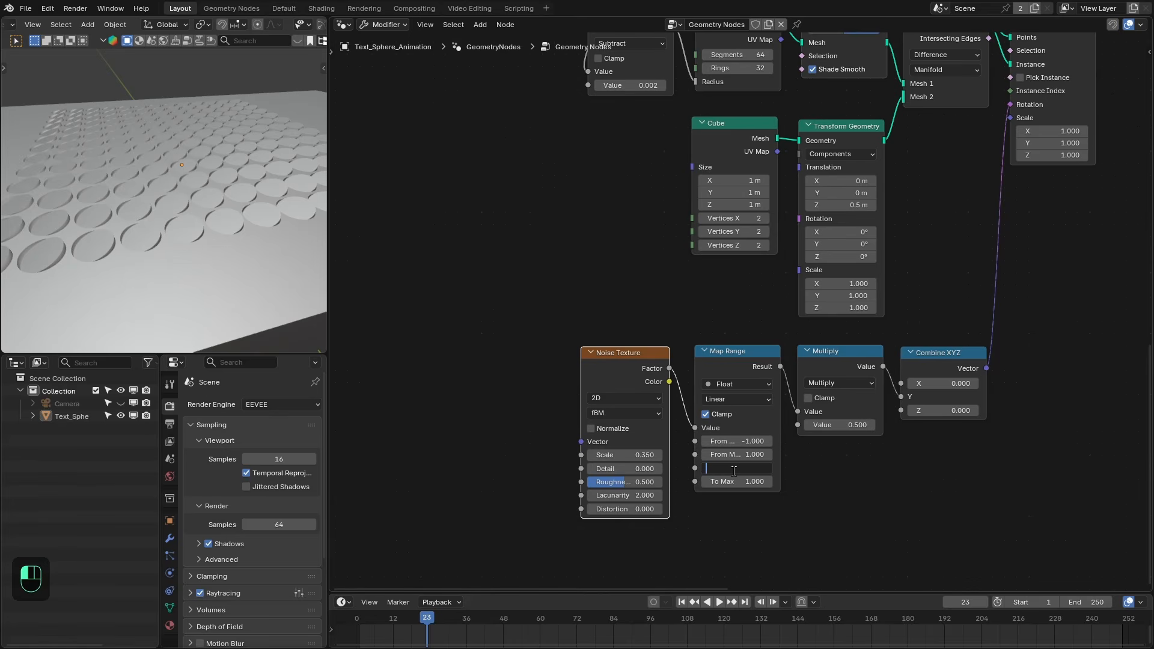
{"action": "type", "text": "-pi"}
{"action": "key", "text": "Return"}
{"action": "left_click", "coordinate": [733, 480]}
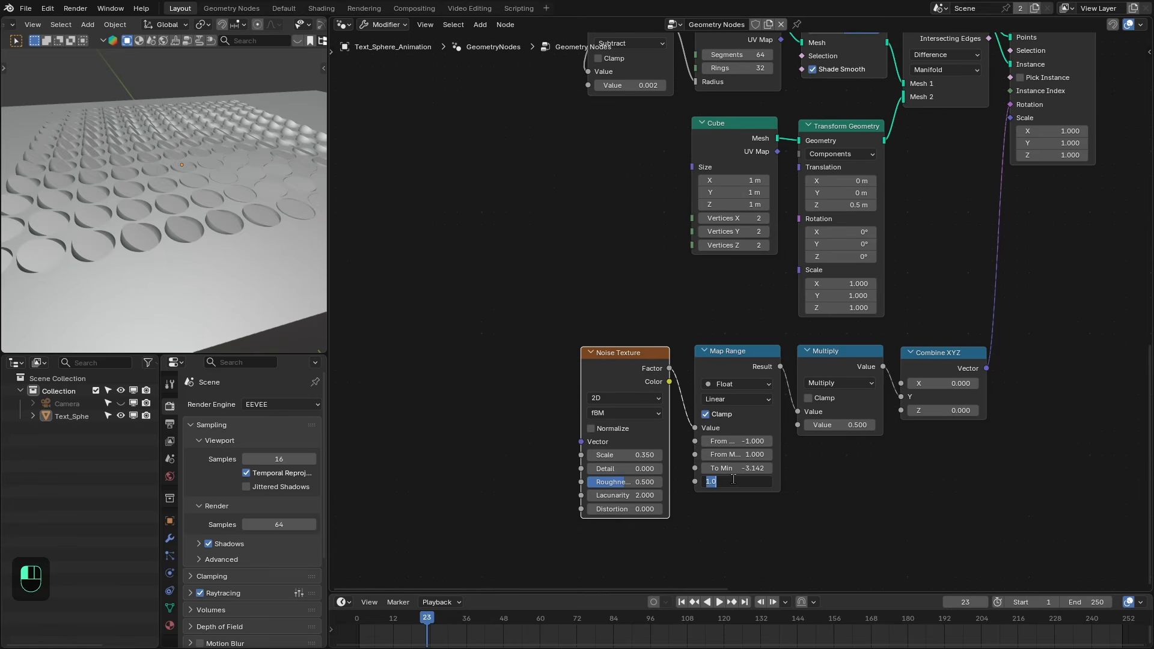
{"action": "type", "text": "pi"}
{"action": "key", "text": "Return"}
- Fine-tune the Multiply node between Map Range and Combine XYZ to a value of 0.37, checking the rotated half spheres
{"action": "mouse_move", "coordinate": [841, 425]}
{"action": "left_mouse_down", "text": "shift"}
{"action": "mouse_move", "coordinate": [865, 425]}
{"action": "mouse_move", "coordinate": [842, 425]}
{"action": "left_mouse_up", "text": "shift"}
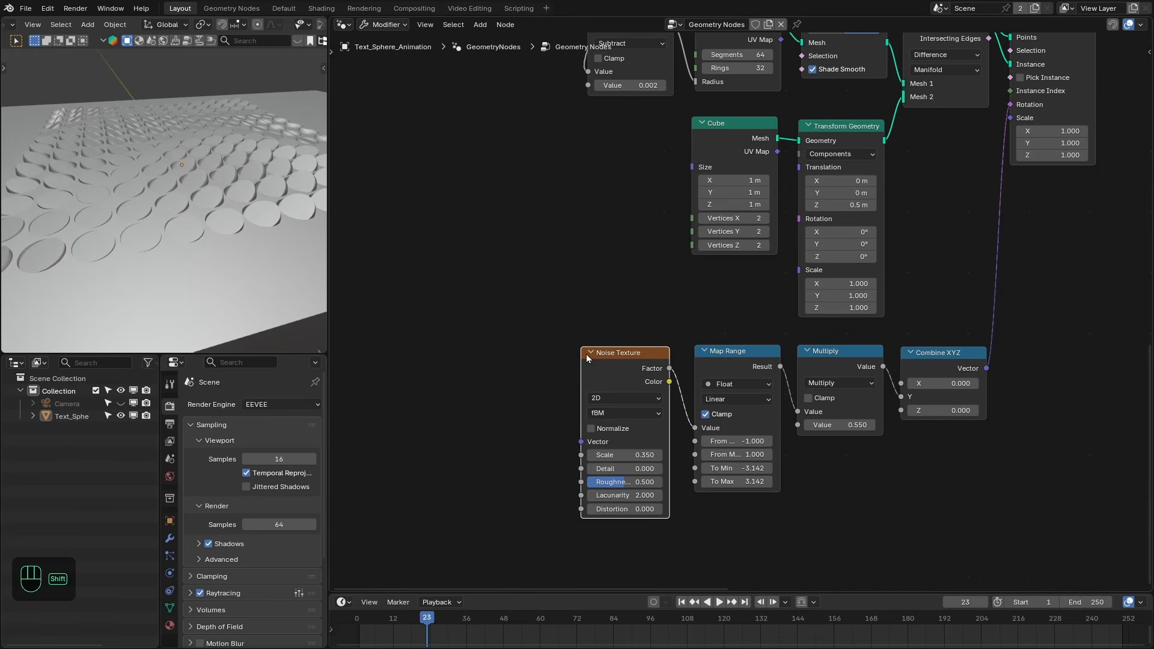
{"action": "middle_click_drag", "start_coordinate": [184, 274], "coordinate": [137, 244]}
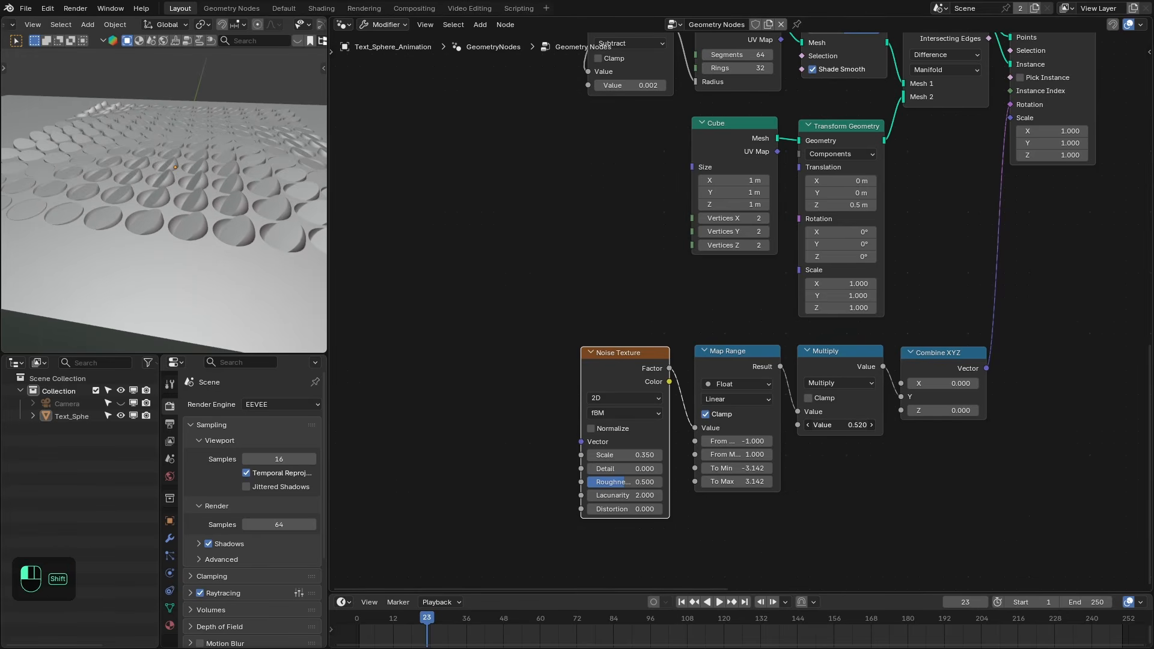
{"action": "left_click_drag", "start_coordinate": [841, 425], "coordinate": [833, 425], "text": "shift"}
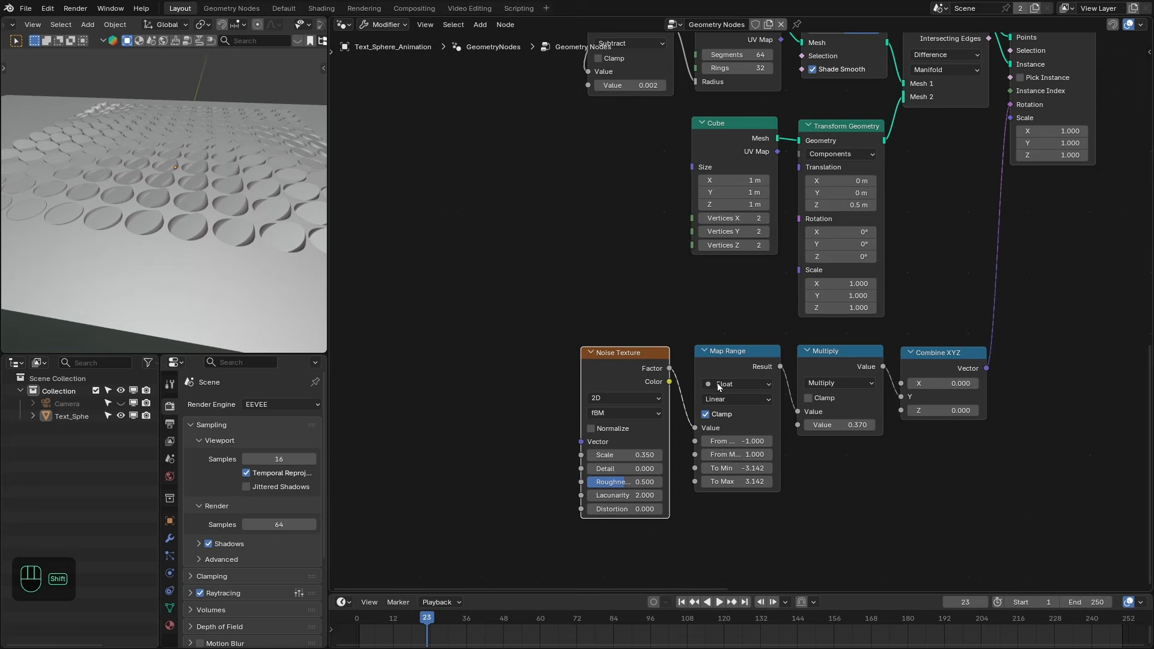
{"action": "middle_click_drag", "start_coordinate": [123, 166], "coordinate": [179, 190]}
{"action": "scroll", "coordinate": [752, 443], "scroll_direction": "down", "scroll_amount": 1}
- Add a Position node driving the Noise Texture's vector input
{"action": "middle_click_drag", "start_coordinate": [840, 509], "coordinate": [894, 473]}
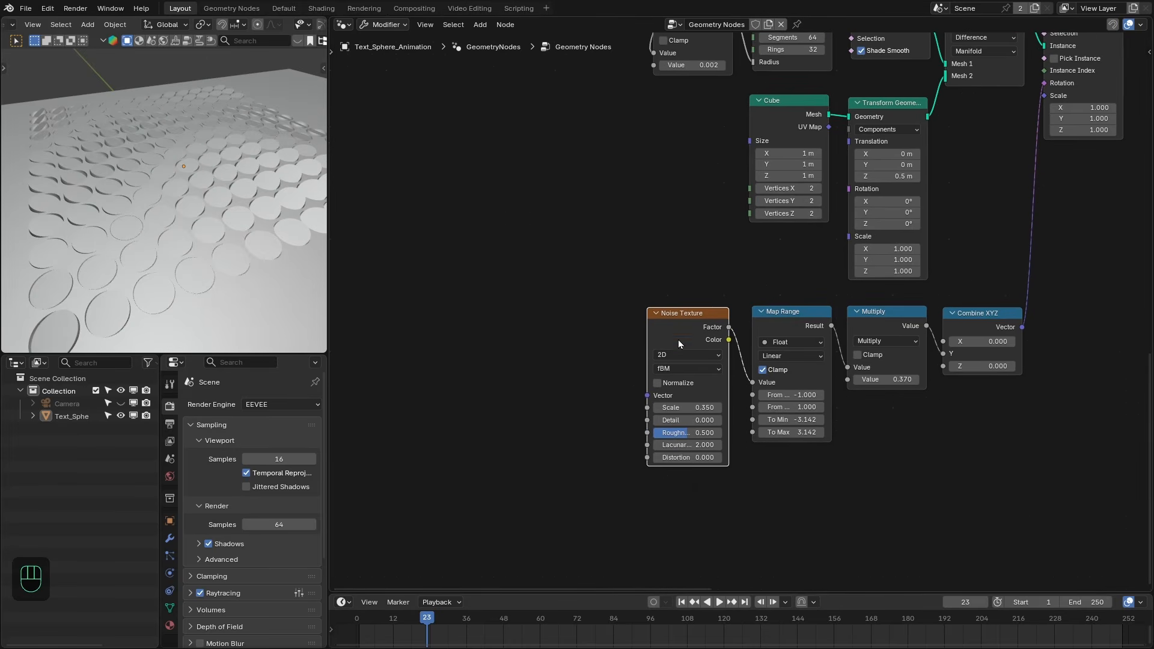
{"action": "left_click_drag", "start_coordinate": [648, 395], "coordinate": [570, 338]}
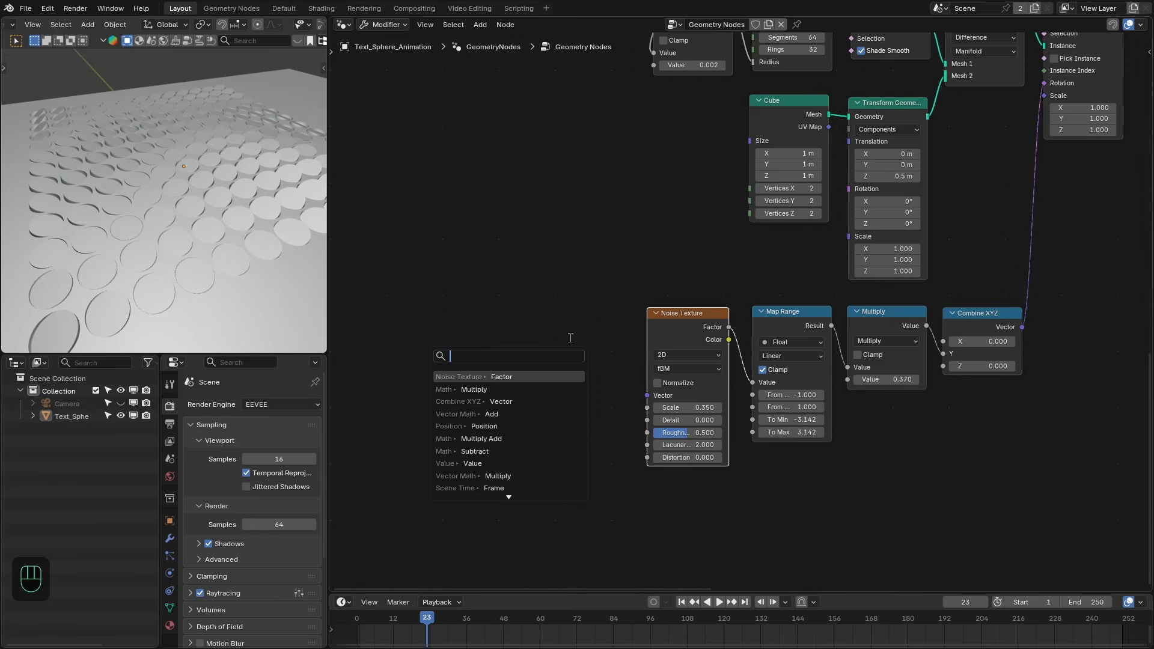
{"action": "type", "text": "pos"}
{"action": "key", "text": "Return"}
{"action": "left_click", "coordinate": [504, 321]}
- Insert a vector Add node between the Position and Noise Texture nodes, and line up the nodes
{"action": "left_click_drag", "start_coordinate": [501, 318], "coordinate": [520, 347]}
{"action": "type", "text": "a"}
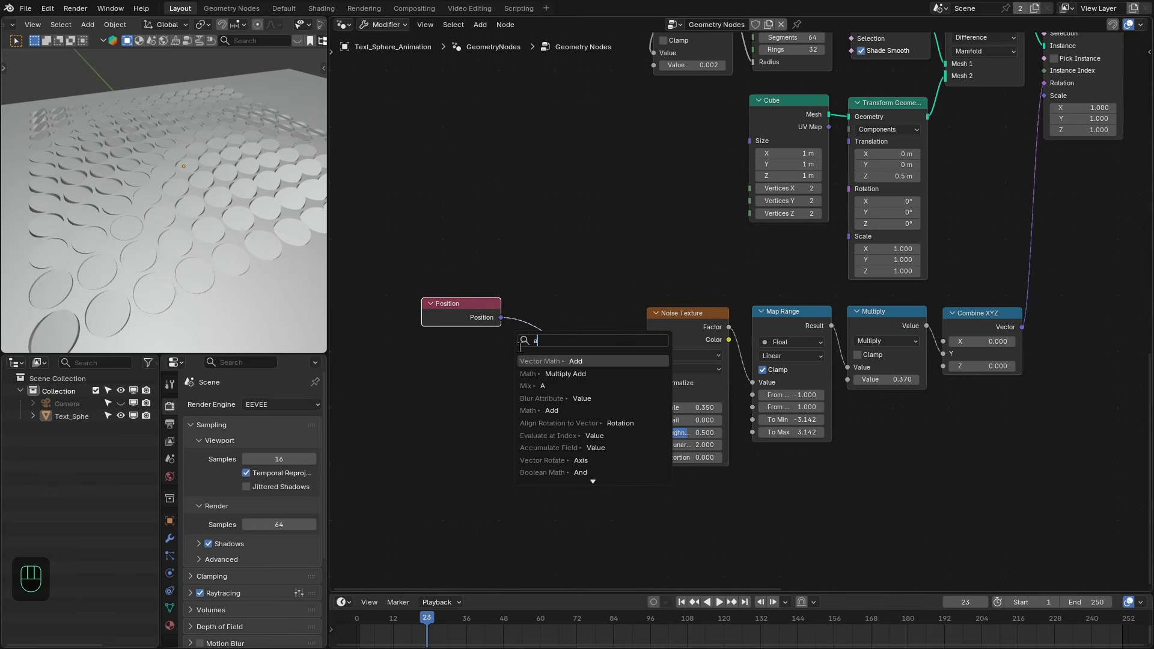
{"action": "type", "text": "d"}
{"action": "key", "text": "Return"}
{"action": "left_click", "coordinate": [571, 320]}
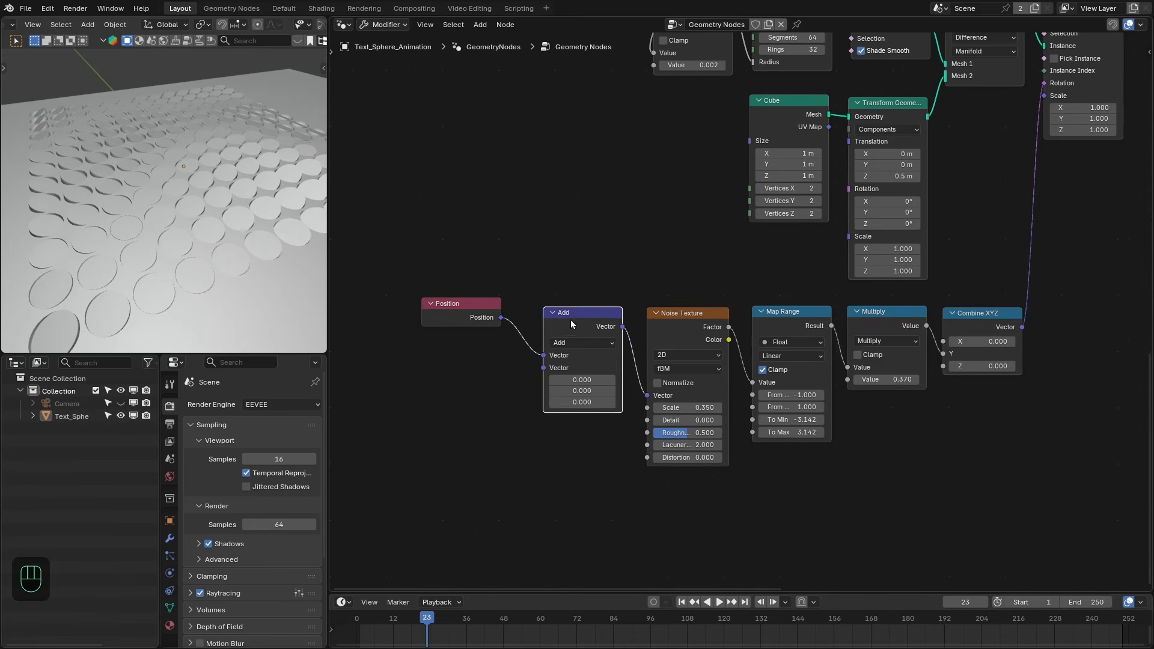
{"action": "left_click_drag", "start_coordinate": [571, 320], "coordinate": [580, 318]}
{"action": "left_click_drag", "start_coordinate": [478, 303], "coordinate": [506, 311]}
- View the sphere grid from the top and test shifting the noise with an X offset of -1.44 in the Add node
{"action": "mouse_move", "coordinate": [606, 390]}
{"action": "left_mouse_down", "text": "shift"}
{"action": "mouse_move", "coordinate": [691, 390]}
{"action": "mouse_move", "coordinate": [622, 390]}
{"action": "left_mouse_up", "text": "shift"}
{"action": "right_click", "coordinate": [622, 390]}
{"action": "key", "text": "KP_7"}
{"action": "middle_click_drag", "start_coordinate": [217, 211], "coordinate": [217, 213], "text": "shift"}
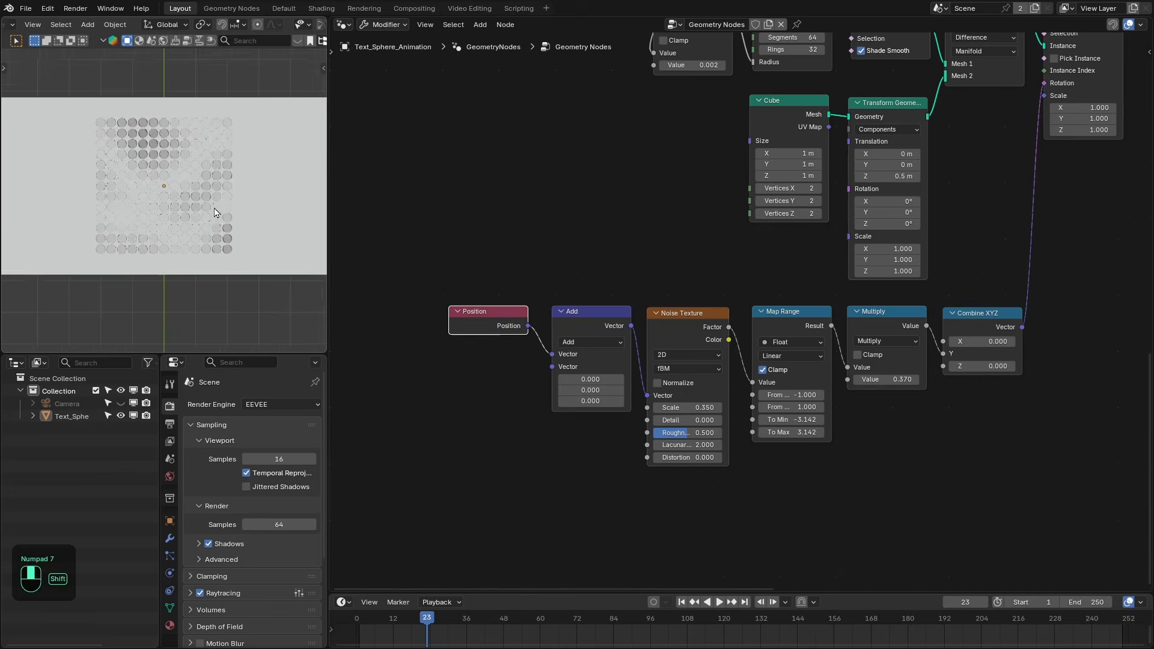
{"action": "scroll", "coordinate": [217, 212], "scroll_direction": "up", "scroll_amount": 3}
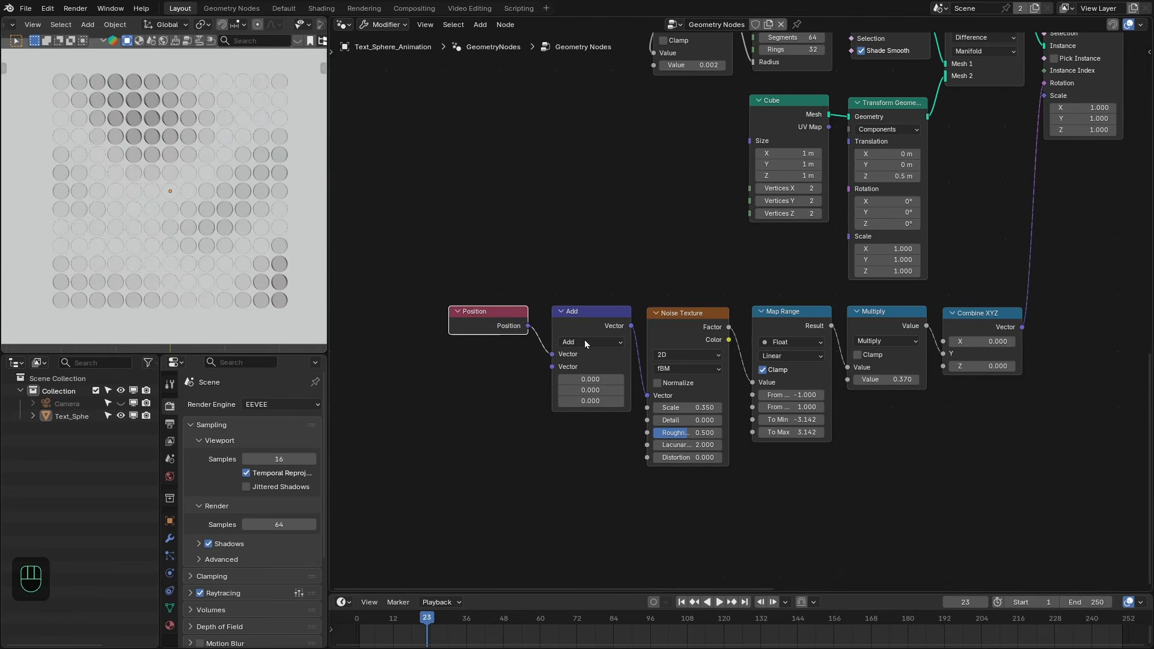
{"action": "left_click_drag", "start_coordinate": [590, 380], "coordinate": [609, 379], "text": "shift"}
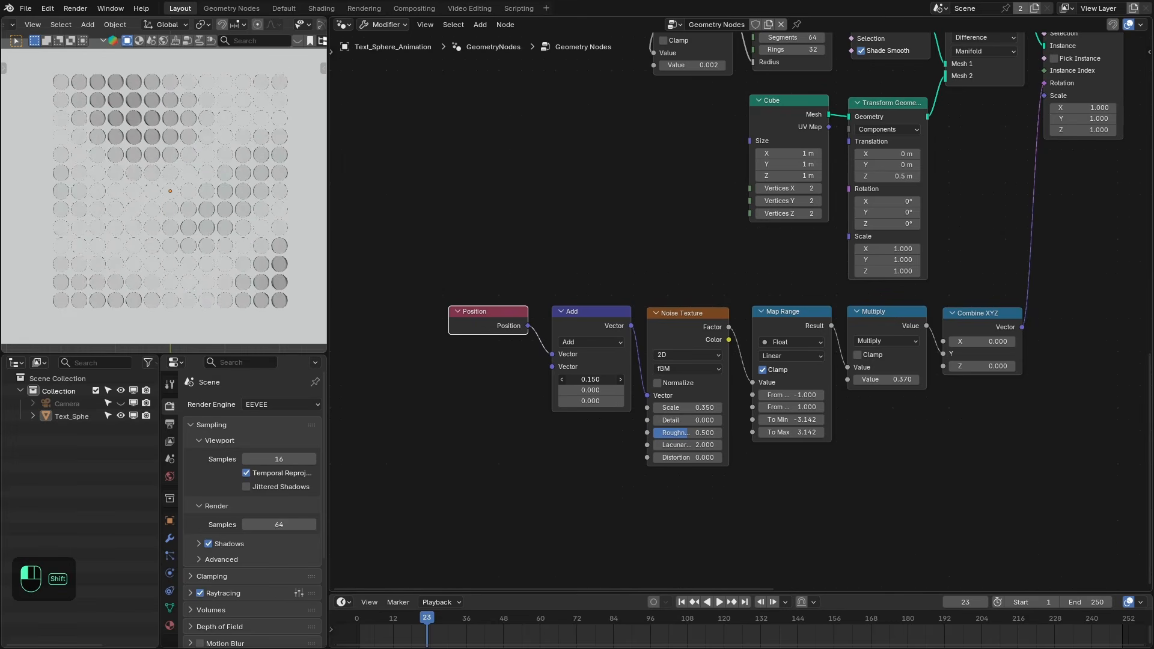
- Add a Combine XYZ node feeding the Add node's second vector and place it below the Position node
{"action": "middle_click_drag", "start_coordinate": [465, 421], "coordinate": [603, 404]}
{"action": "scroll", "coordinate": [625, 391], "scroll_direction": "up", "scroll_amount": 1}
{"action": "left_click_drag", "start_coordinate": [694, 347], "coordinate": [648, 361]}
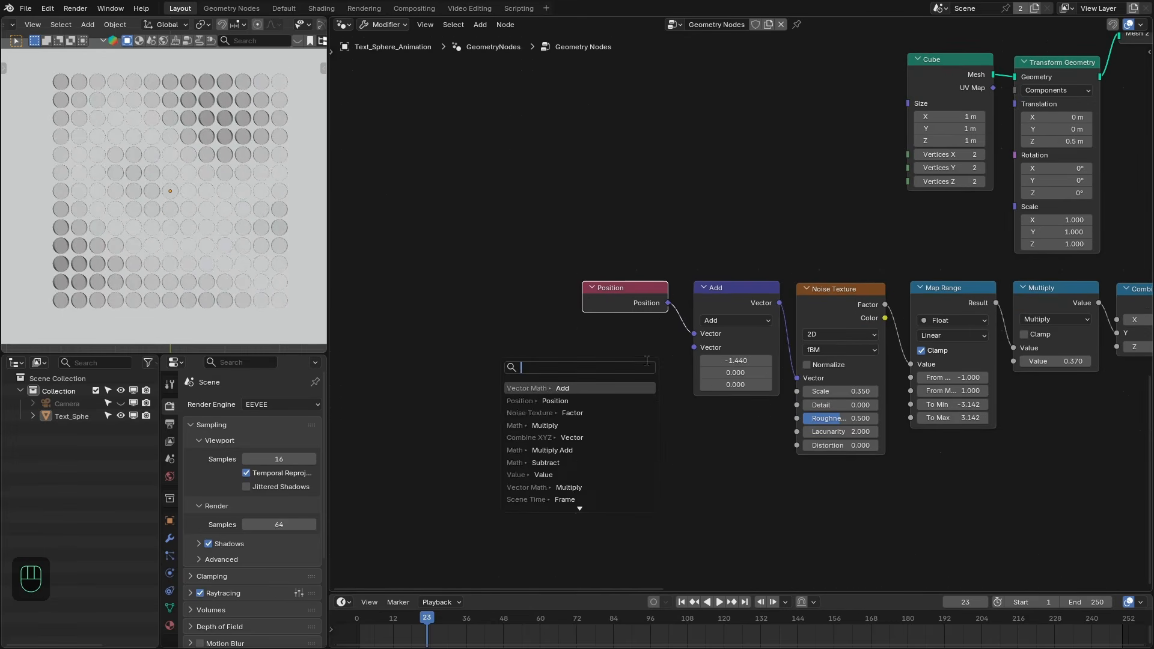
{"action": "type", "text": "xyz"}
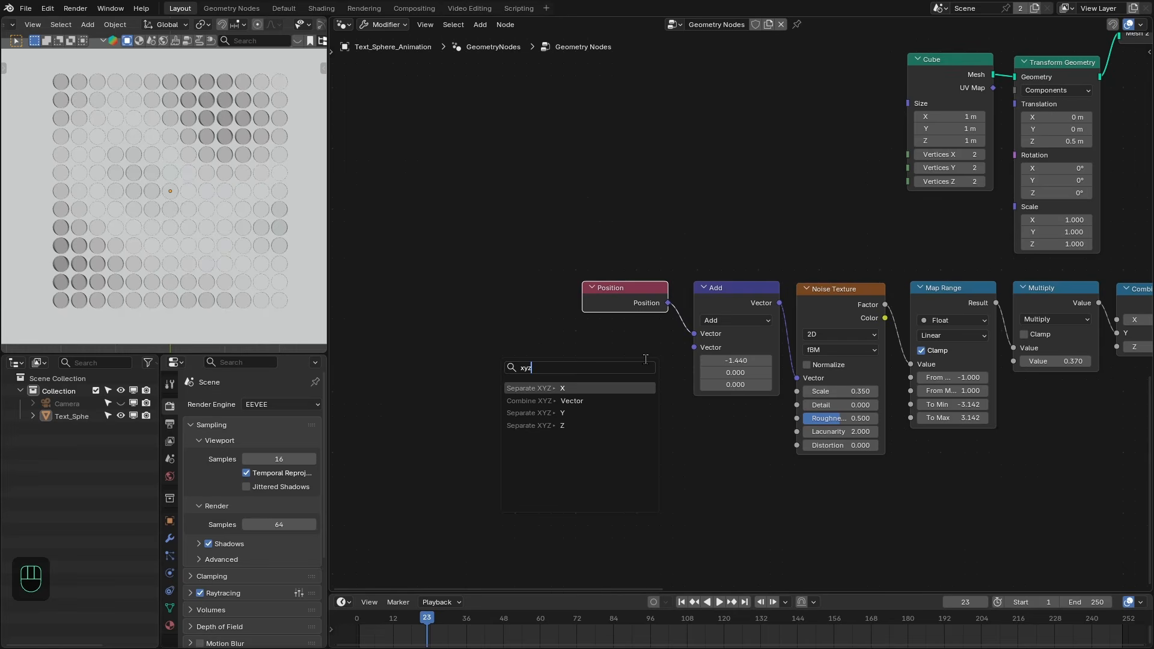
{"action": "key", "text": "Down"}
{"action": "key", "text": "Return"}
{"action": "left_click", "coordinate": [664, 340]}
- Add a math Multiply node driving the X component of the offset's Combine XYZ node
{"action": "middle_click_drag", "start_coordinate": [594, 379], "coordinate": [624, 378]}
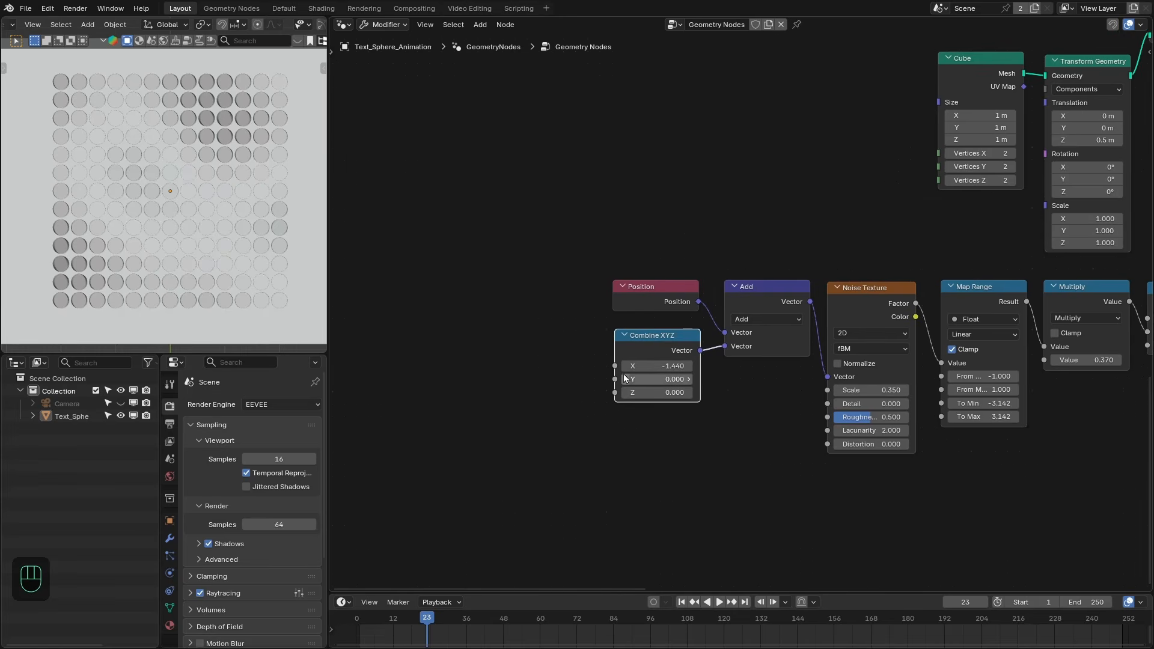
{"action": "left_click_drag", "start_coordinate": [615, 379], "coordinate": [572, 343]}
{"action": "type", "text": "mult"}
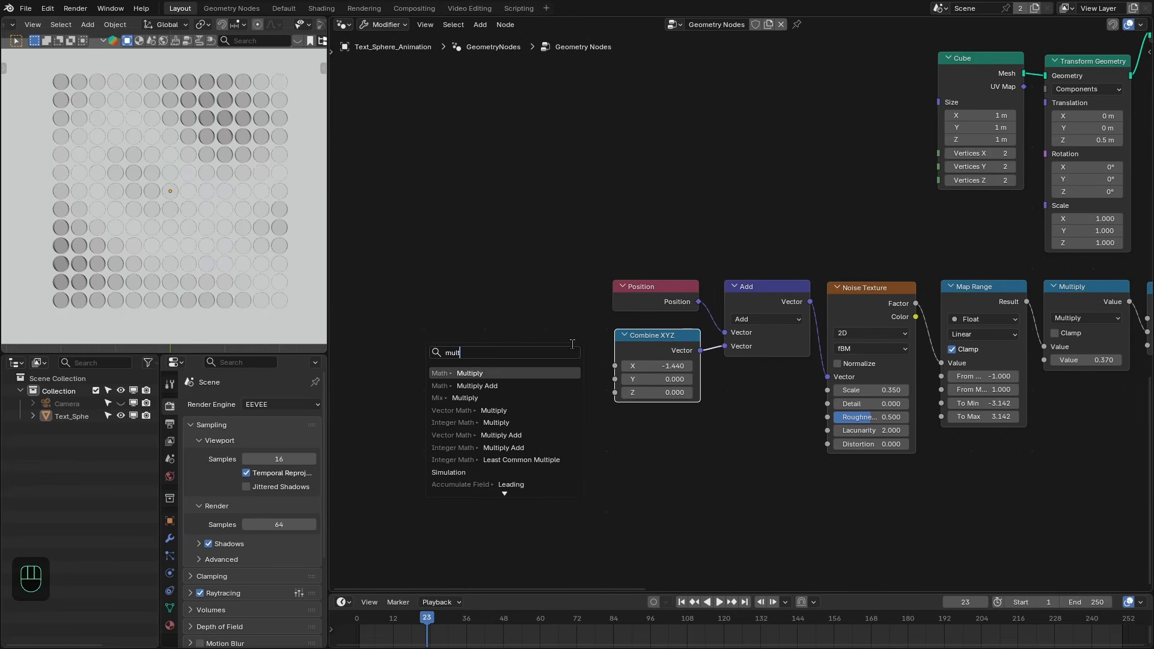
{"action": "key", "text": "Return"}
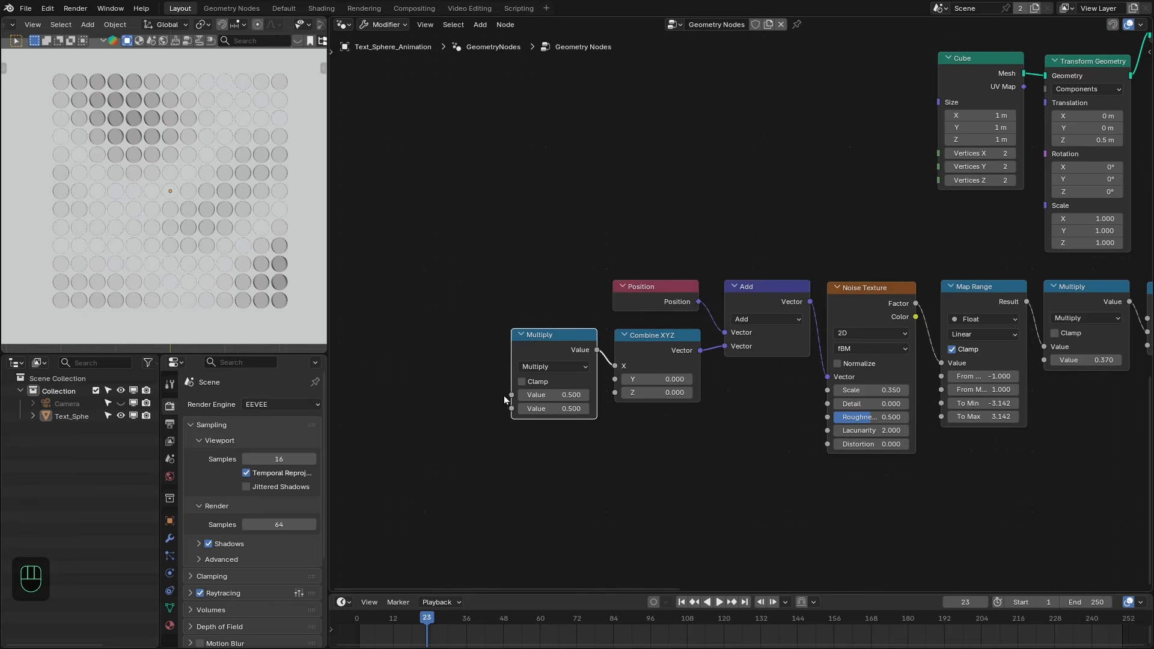
- Add a Scene Time node with its Frame output driving the new Multiply node's first value
{"action": "left_click_drag", "start_coordinate": [507, 396], "coordinate": [480, 359]}
{"action": "type", "text": "frame"}
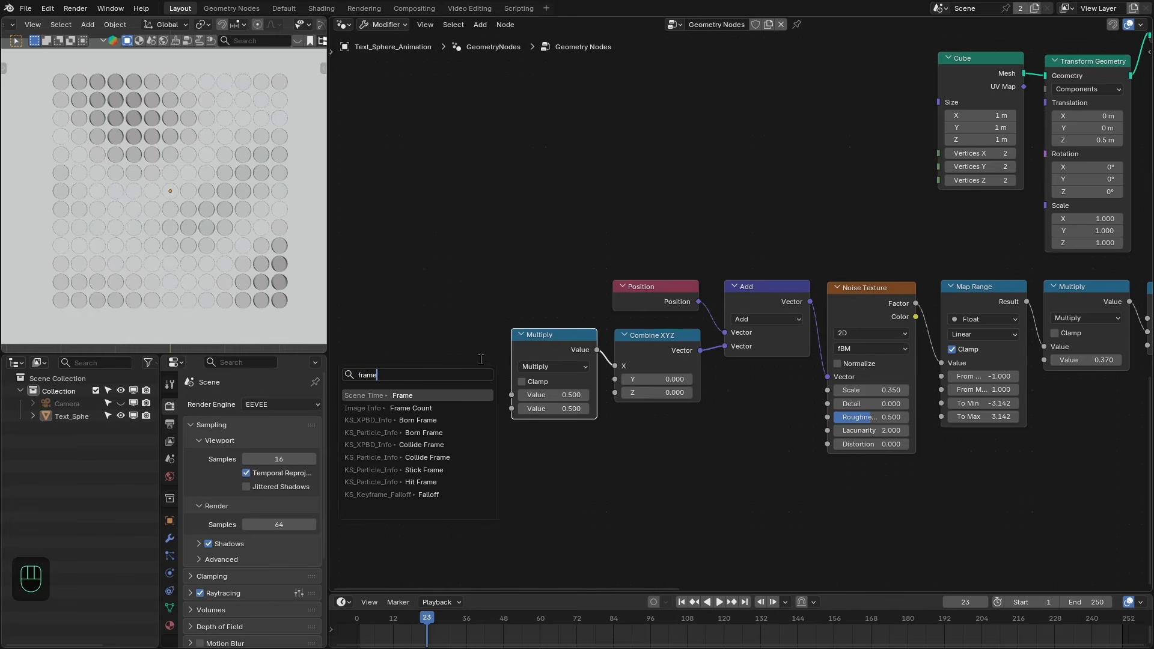
{"action": "key", "text": "Return"}
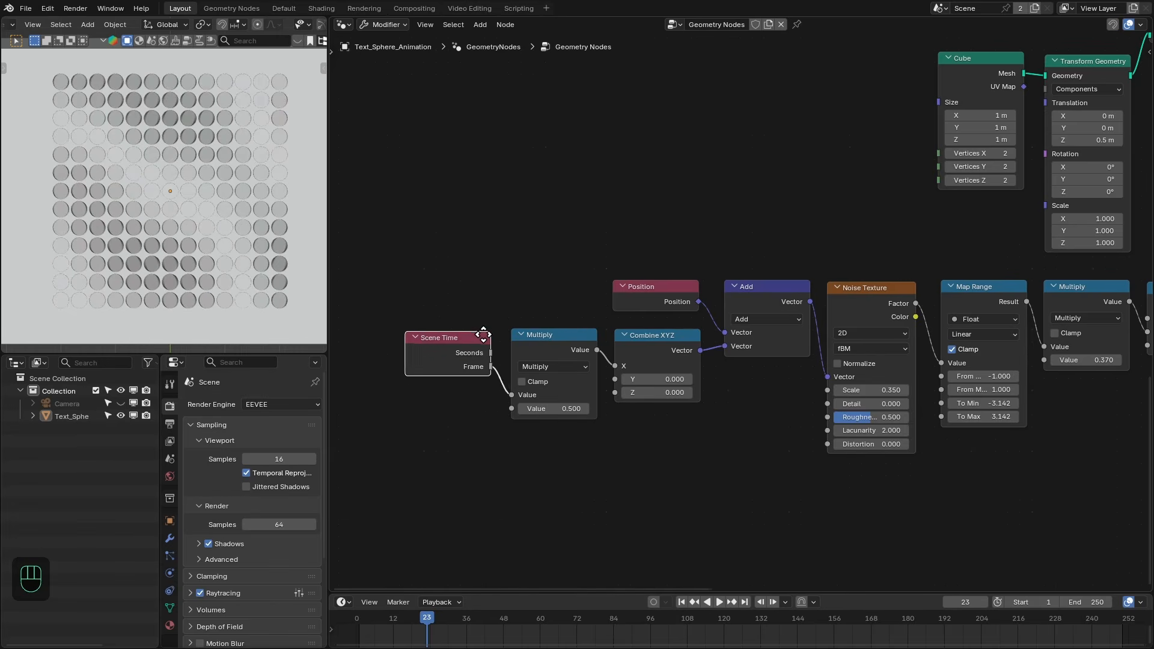
{"action": "left_click", "coordinate": [483, 340]}
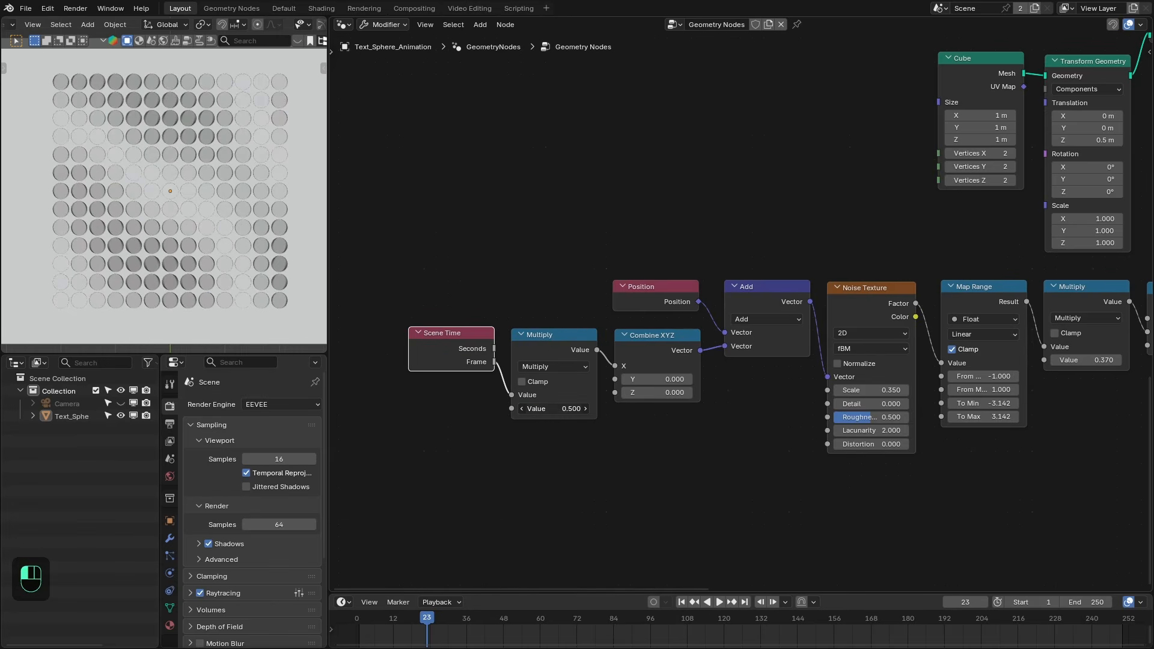
- Set the Scene Time multiplier to -0.025 and play the animation to check the noise speed
{"action": "left_click", "coordinate": [553, 406]}
{"action": "type", "text": "-0.025"}
{"action": "key", "text": "Return"}
{"action": "key", "text": "space"}
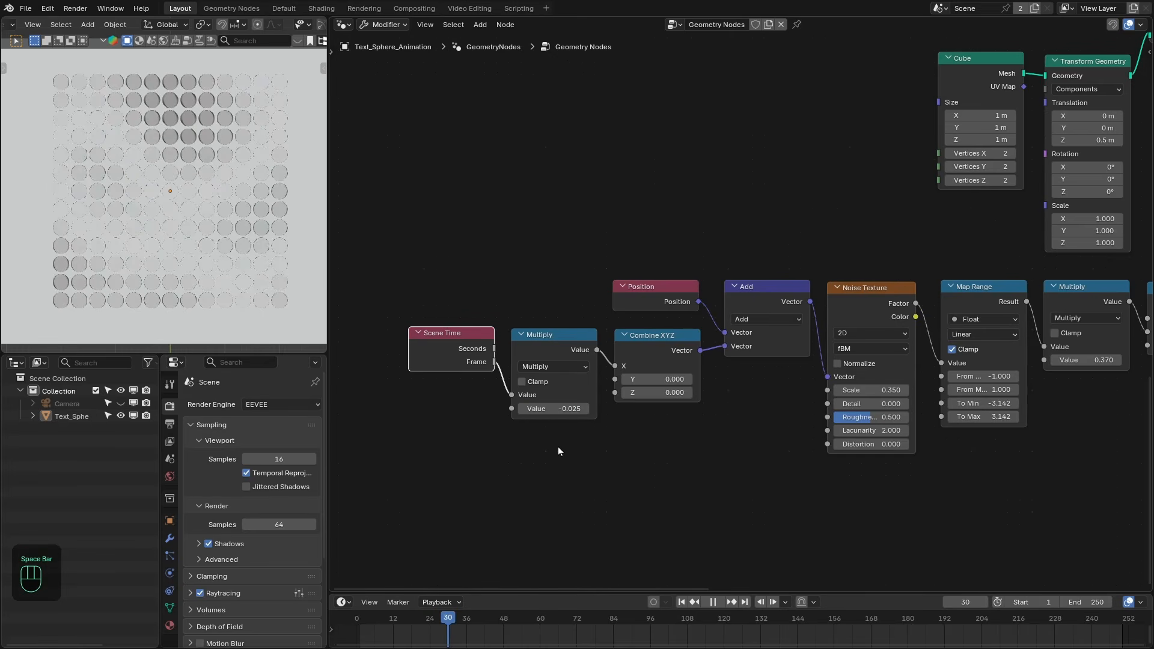
{"action": "scroll", "coordinate": [159, 186], "scroll_direction": "up", "scroll_amount": 2}
{"action": "key", "text": "space"}
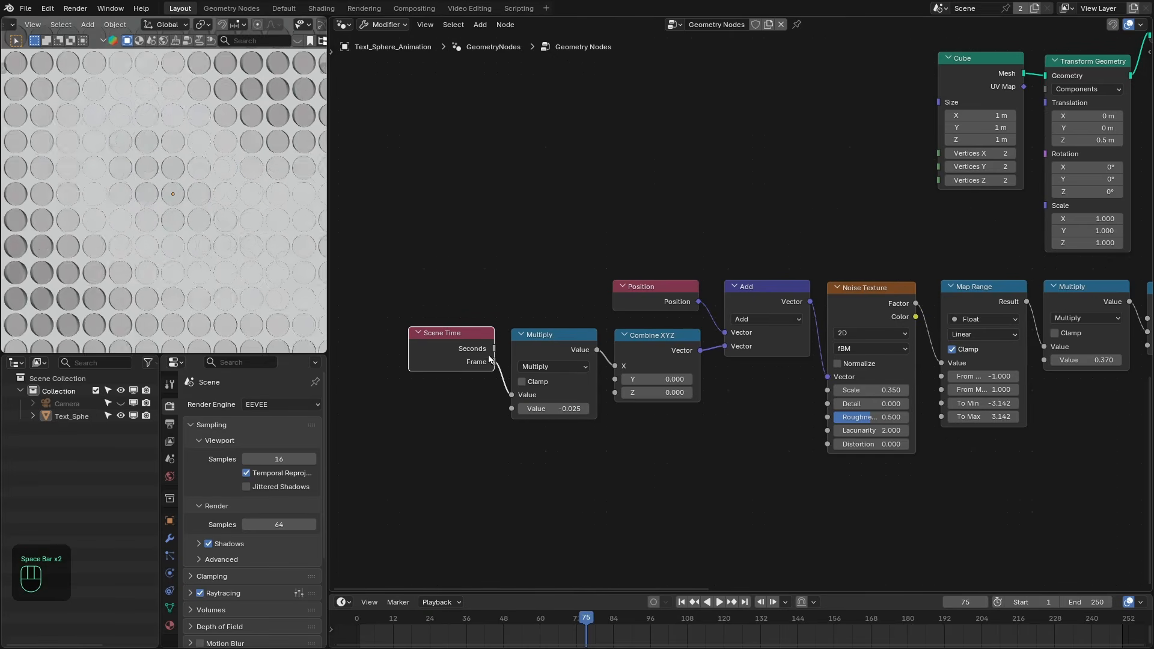
- Set the Scene Time multiplier to -0.05 and play back the animation, viewing it from an angle
{"action": "scroll", "coordinate": [160, 186], "scroll_direction": "down", "scroll_amount": 3}
{"action": "left_click", "coordinate": [559, 409]}
{"action": "type", "text": "-"}
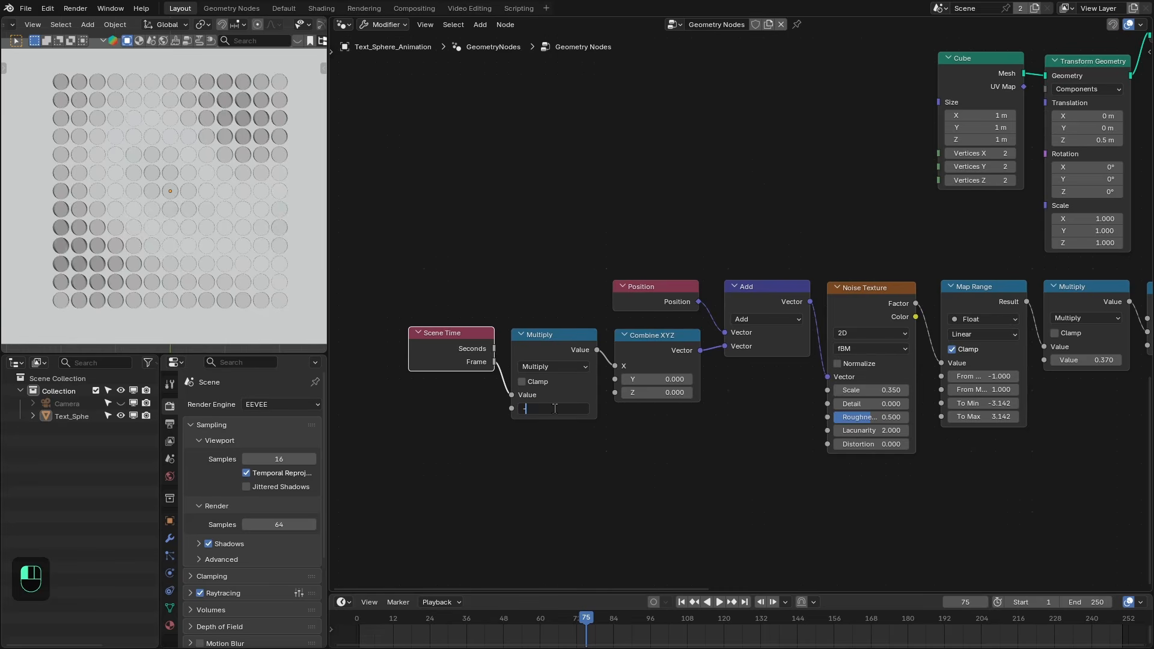
{"action": "type", "text": "0.050"}
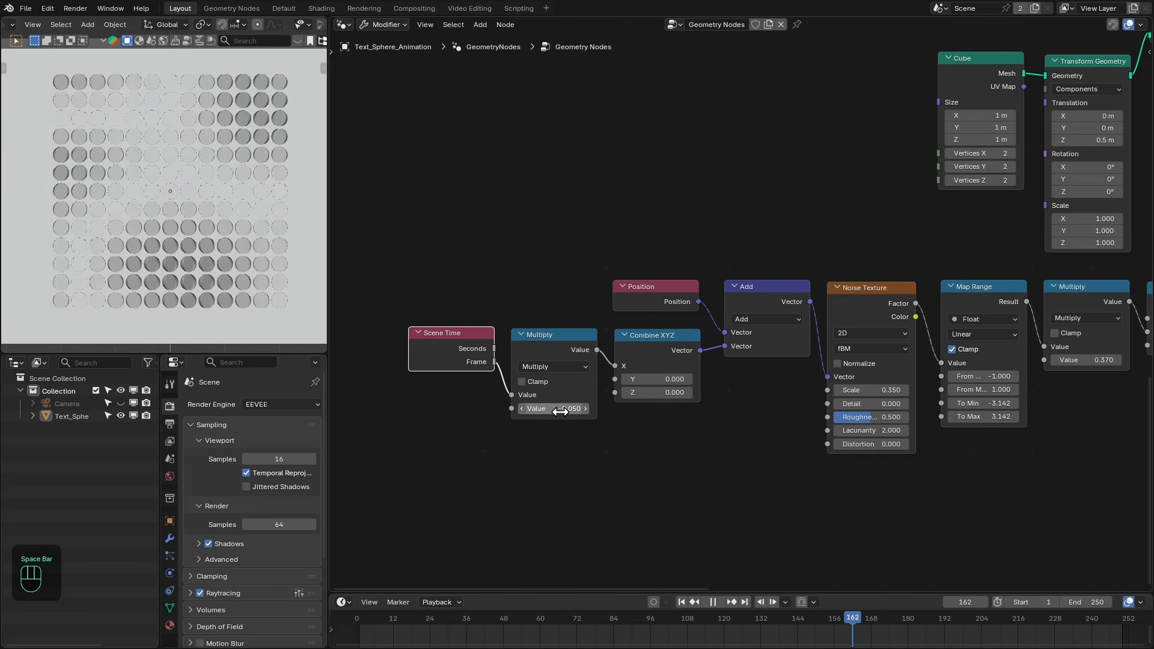
{"action": "key", "text": "Return"}
{"action": "key", "text": "space"}
{"action": "scroll", "coordinate": [239, 248], "scroll_direction": "up", "scroll_amount": 3}
{"action": "middle_click_drag", "start_coordinate": [239, 248], "coordinate": [214, 188]}
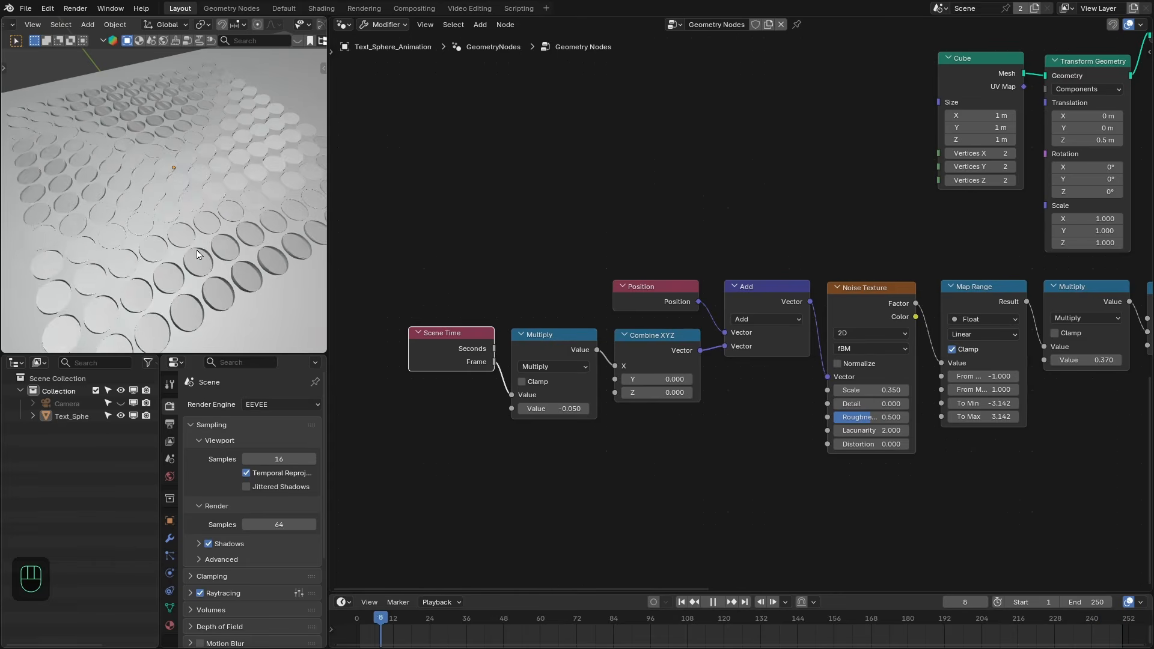
{"action": "key", "text": "space"}
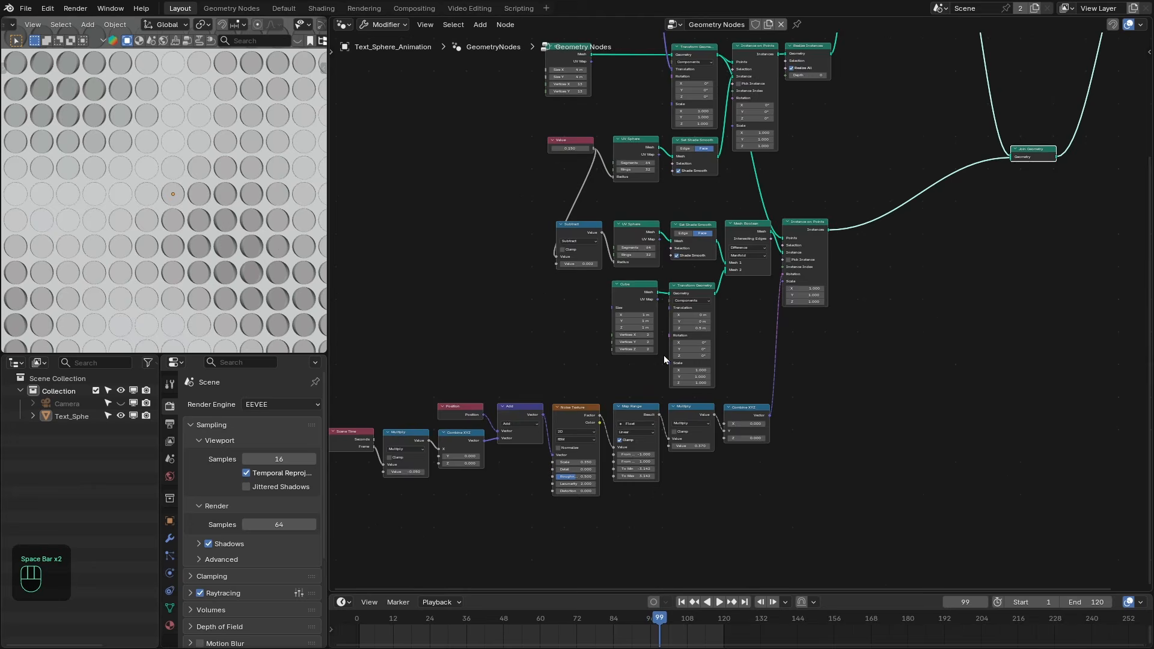
- Move the Join Geometry and Group Output nodes down level with the half spheres' Instance on Points node
{"action": "left_click_drag", "start_coordinate": [965, 120], "coordinate": [913, 293]}
{"action": "left_click_drag", "start_coordinate": [923, 308], "coordinate": [948, 319]}
{"action": "middle_click_drag", "start_coordinate": [650, 391], "coordinate": [705, 342]}
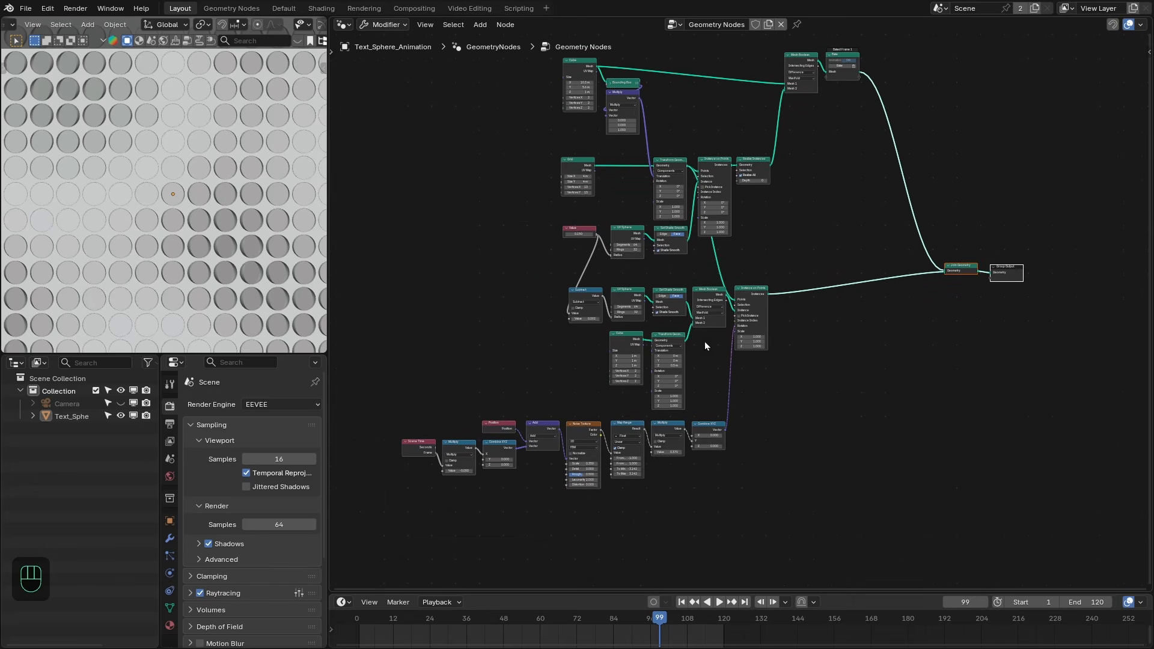
{"action": "left_click_drag", "start_coordinate": [997, 285], "coordinate": [998, 284]}
{"action": "left_click_drag", "start_coordinate": [1009, 276], "coordinate": [1027, 290]}
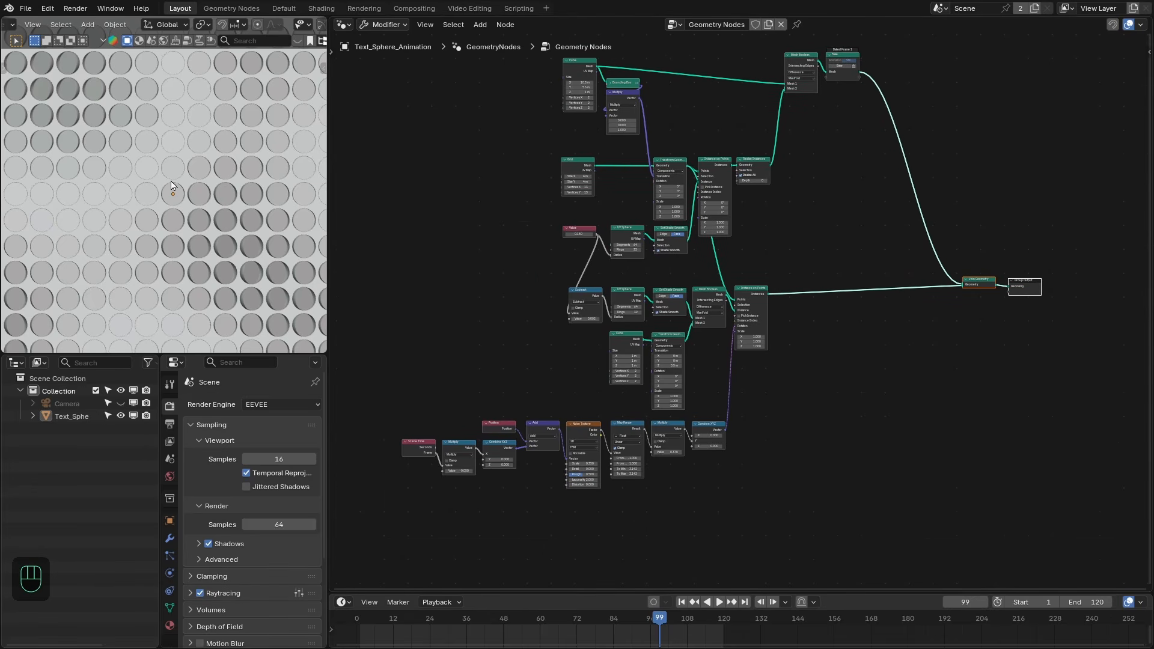
- Insert a Store Named Attribute node between the half spheres' Instance on Points node and Join Geometry
{"action": "scroll", "coordinate": [836, 282], "scroll_direction": "up", "scroll_amount": 2}
{"action": "key", "text": "shift+a"}
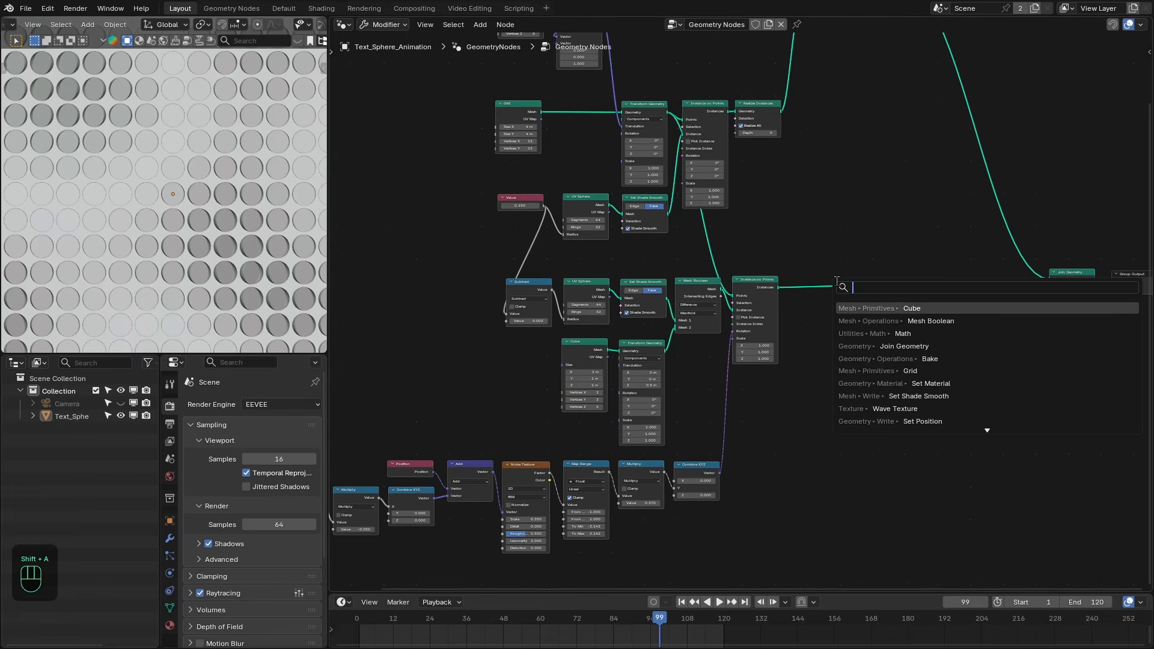
{"action": "type", "text": "store"}
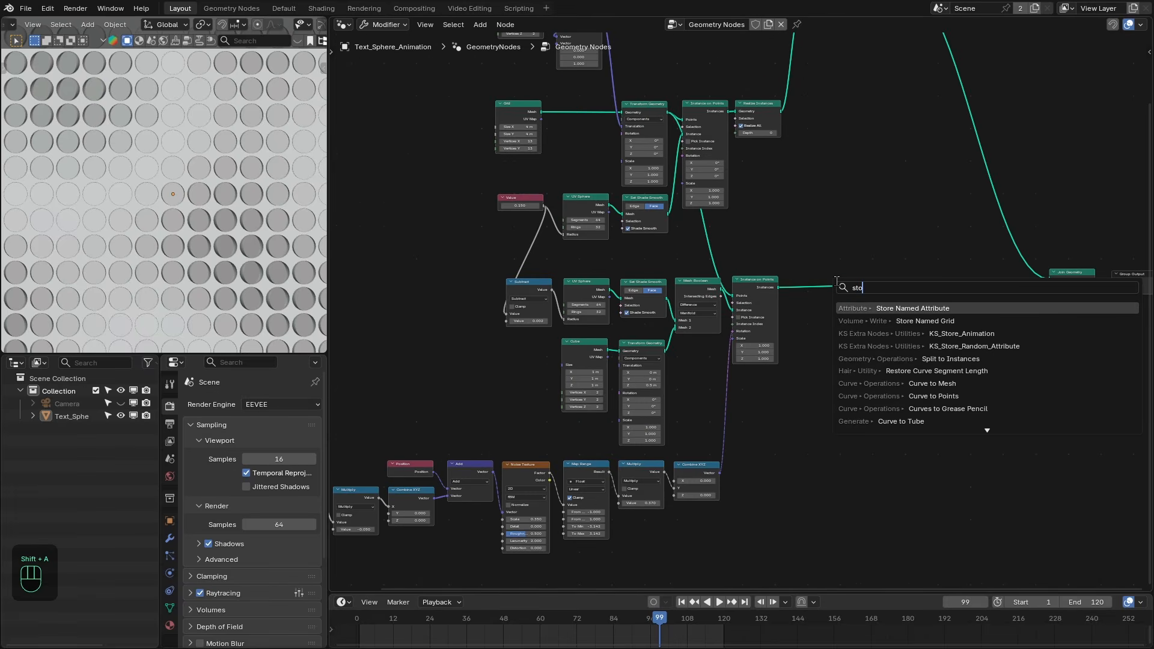
{"action": "key", "text": "Return"}
{"action": "left_click", "coordinate": [847, 278]}
{"action": "scroll", "coordinate": [847, 277], "scroll_direction": "up", "scroll_amount": 3}
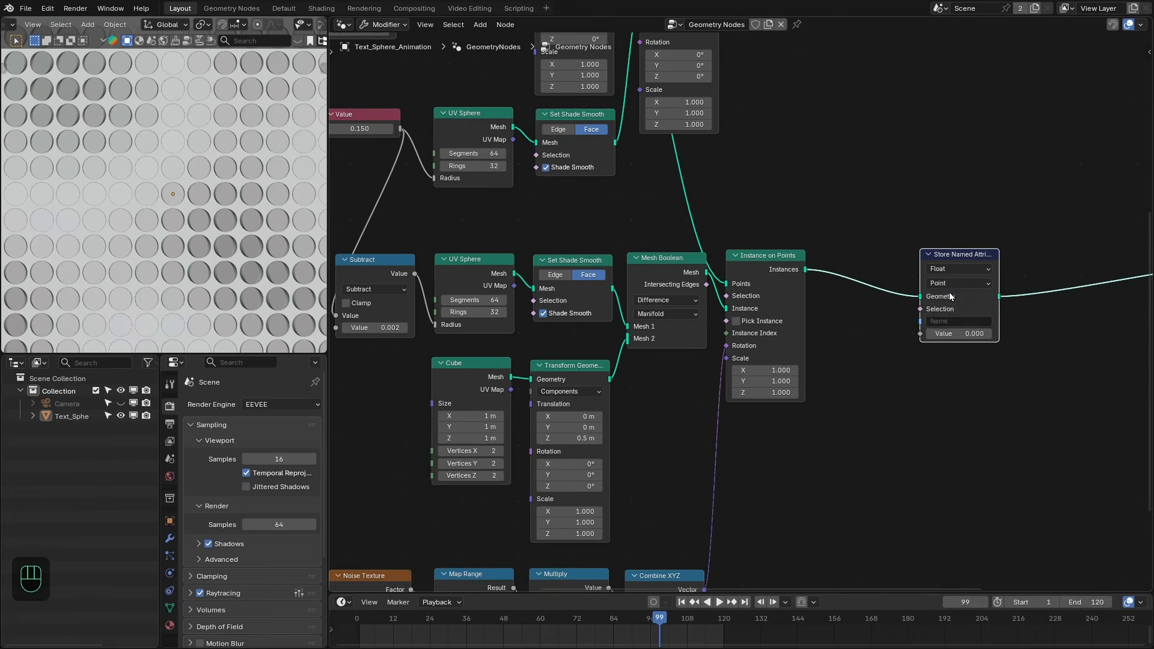
- Set the Store Named Attribute's domain to Instance and its name to color_mask
{"action": "left_click", "coordinate": [868, 297]}
{"action": "left_click", "coordinate": [946, 374]}
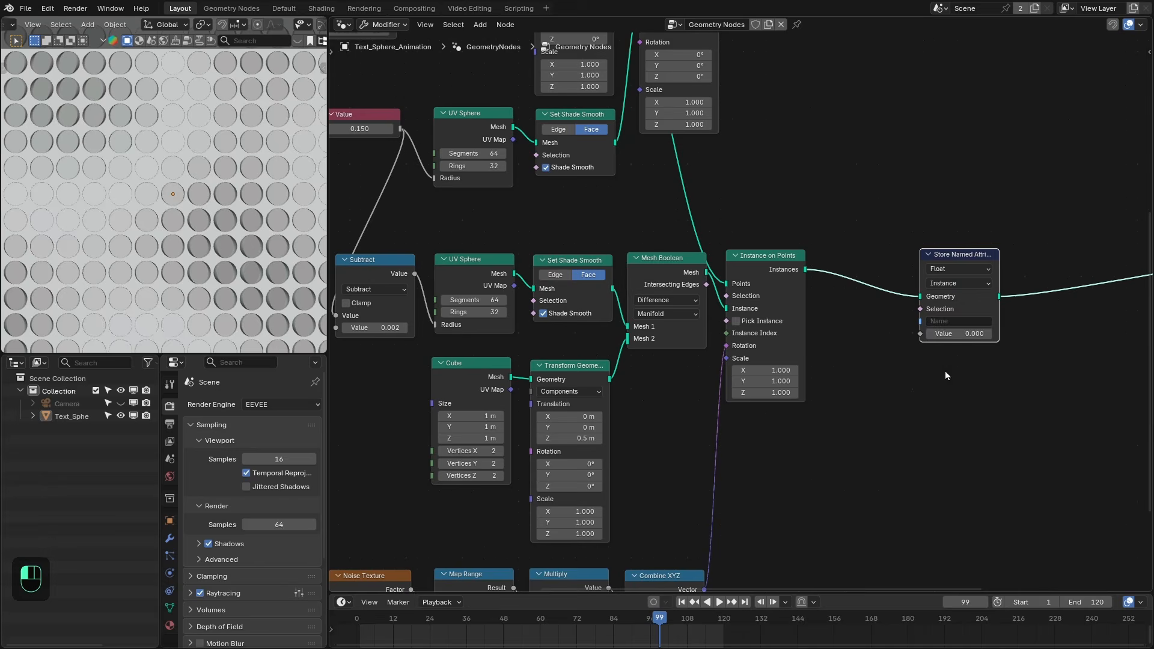
{"action": "left_click", "coordinate": [956, 322]}
{"action": "type", "text": "color_mas"}
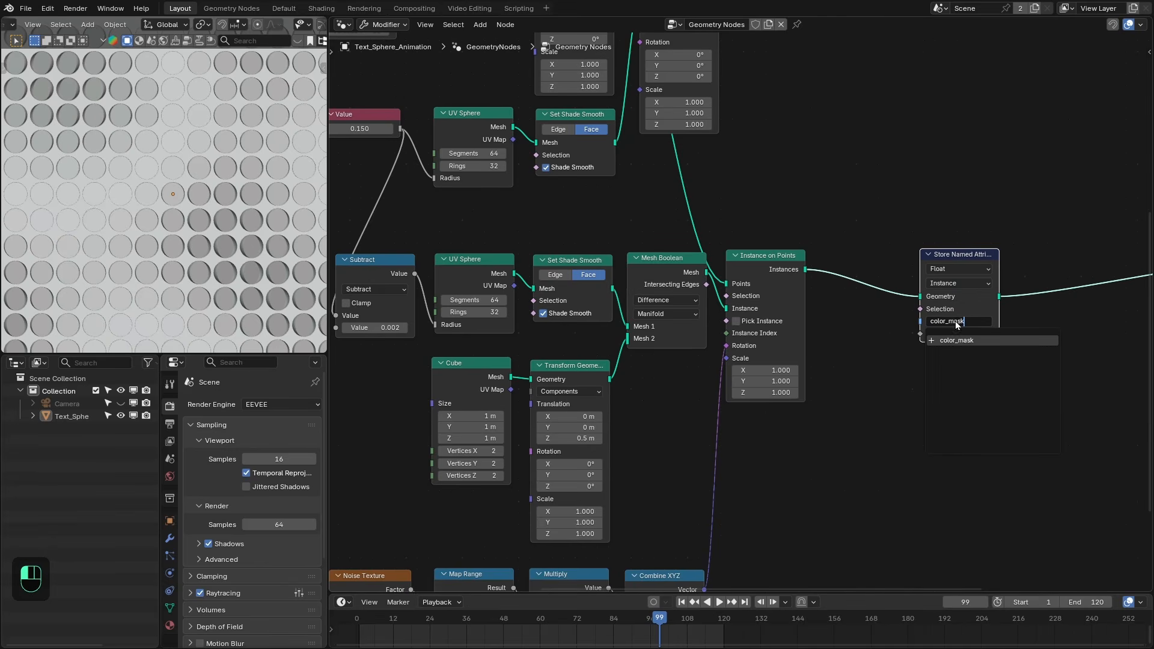
{"action": "type", "text": "k"}
{"action": "key", "text": "Return"}
- Add a String to Curves node below the noise rotation nodes and set its string to X
{"action": "scroll", "coordinate": [842, 490], "scroll_direction": "down", "scroll_amount": 3}
{"action": "middle_click_drag", "start_coordinate": [842, 489], "coordinate": [947, 232]}
{"action": "key", "text": "shift+a"}
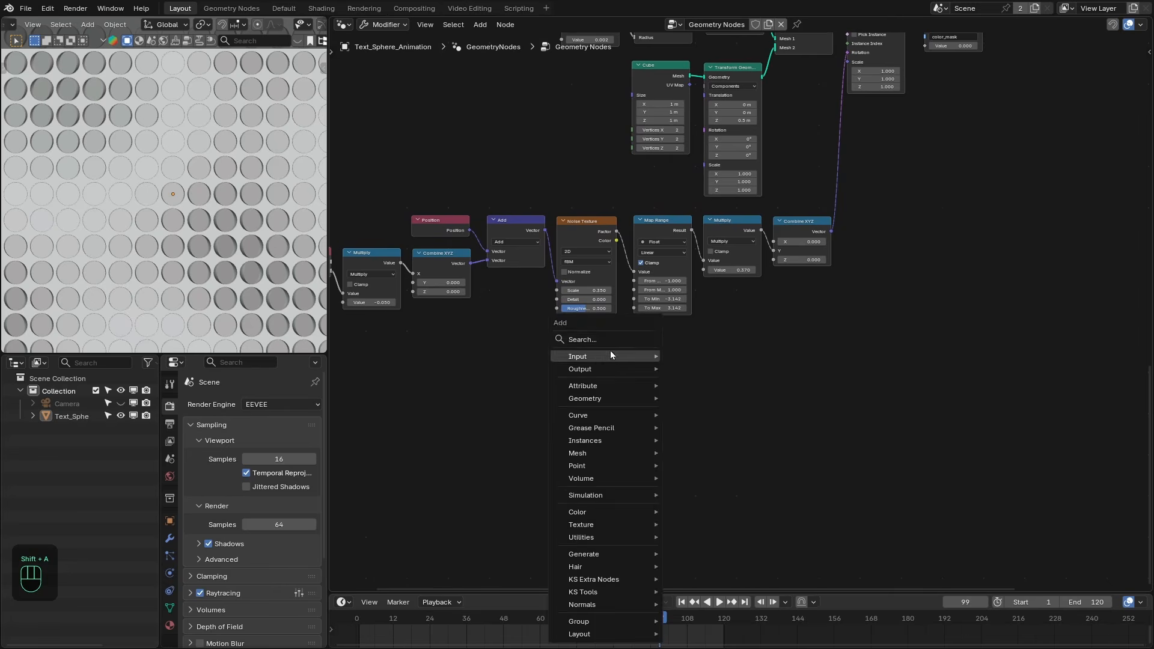
{"action": "left_click", "coordinate": [607, 339]}
{"action": "type", "text": "s to cu"}
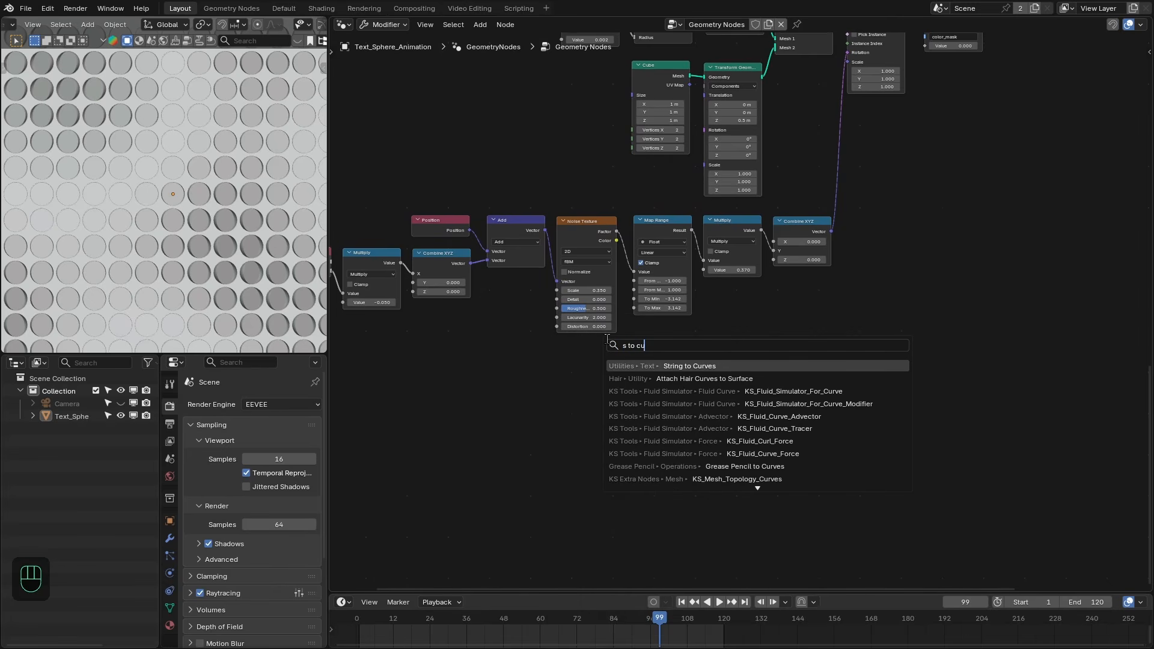
{"action": "key", "text": "Return"}
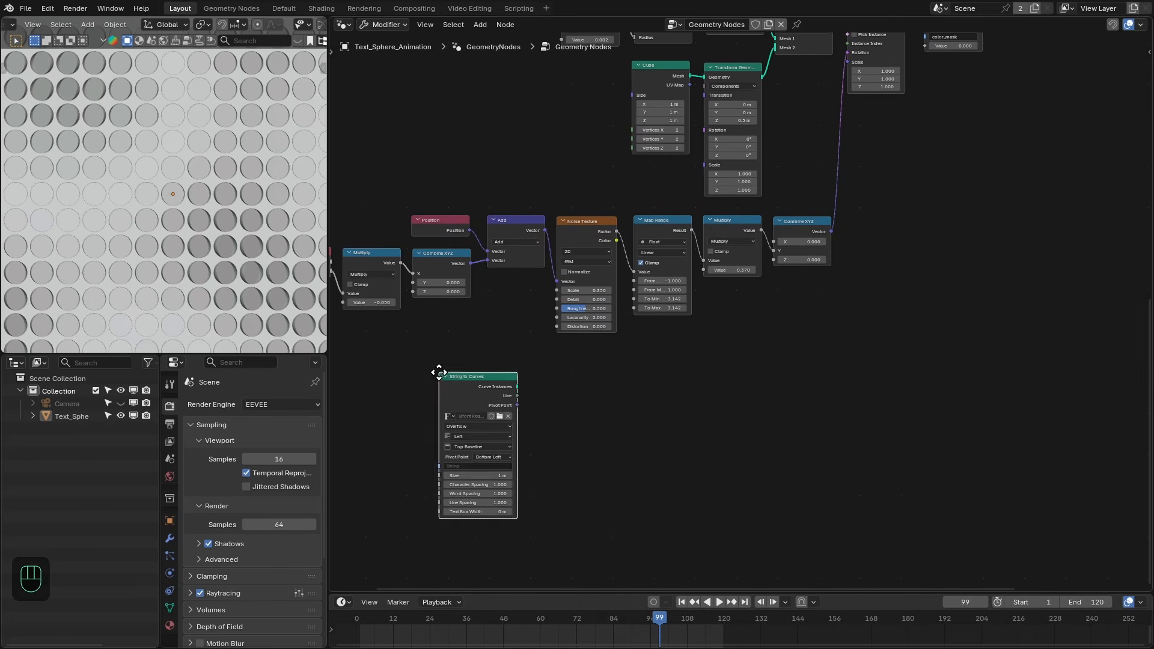
{"action": "left_click", "coordinate": [418, 379]}
{"action": "middle_click_drag", "start_coordinate": [532, 441], "coordinate": [612, 418]}
{"action": "scroll", "coordinate": [607, 421], "scroll_direction": "up", "scroll_amount": 1}
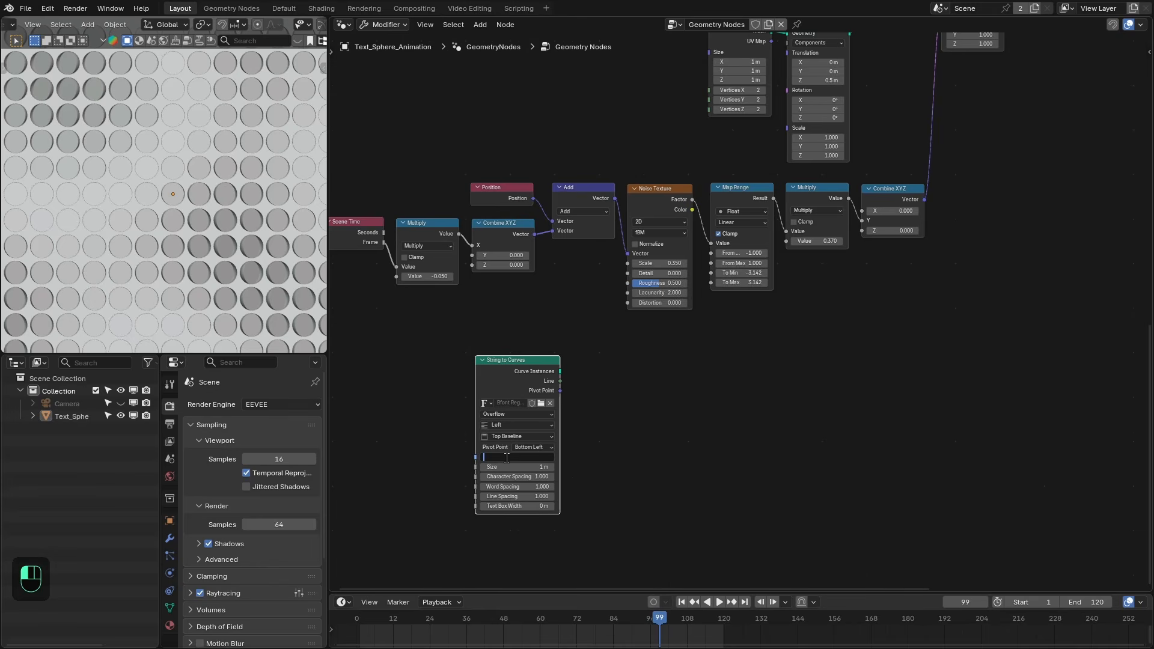
{"action": "type", "text": "X"}
- Feed the Curve Instances output into a new Realize Instances node placed beside String to Curves
{"action": "left_click_drag", "start_coordinate": [560, 371], "coordinate": [632, 370]}
{"action": "type", "text": "realize"}
{"action": "key", "text": "Return"}
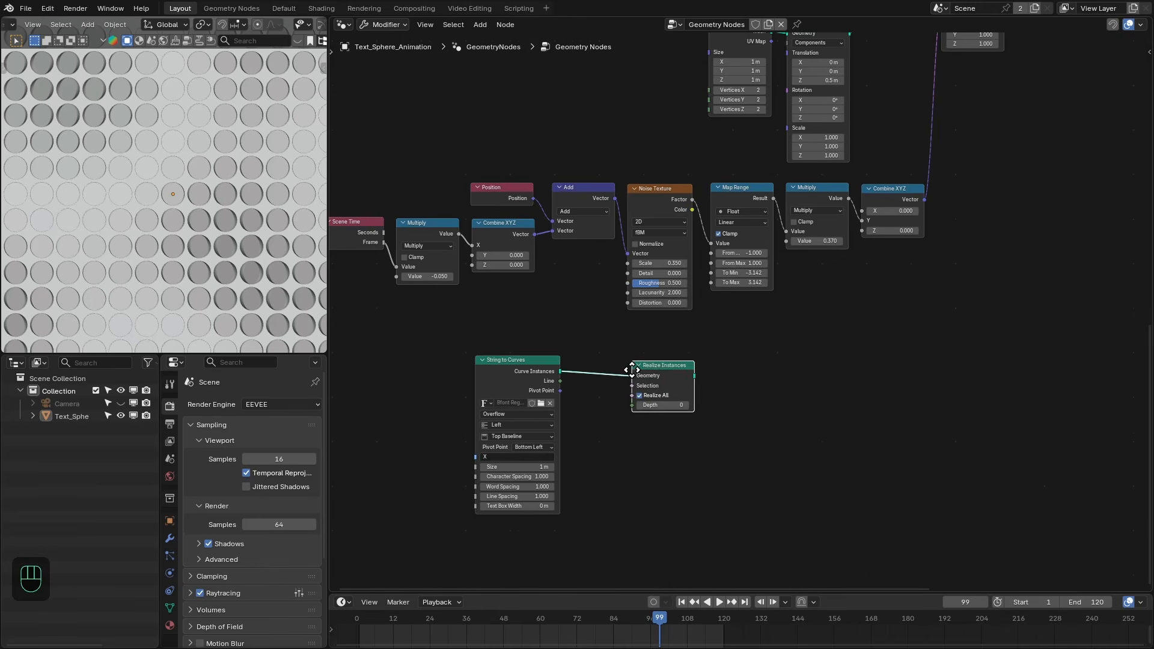
{"action": "left_click", "coordinate": [575, 370]}
{"action": "scroll", "coordinate": [670, 363], "scroll_direction": "up", "scroll_amount": 2}
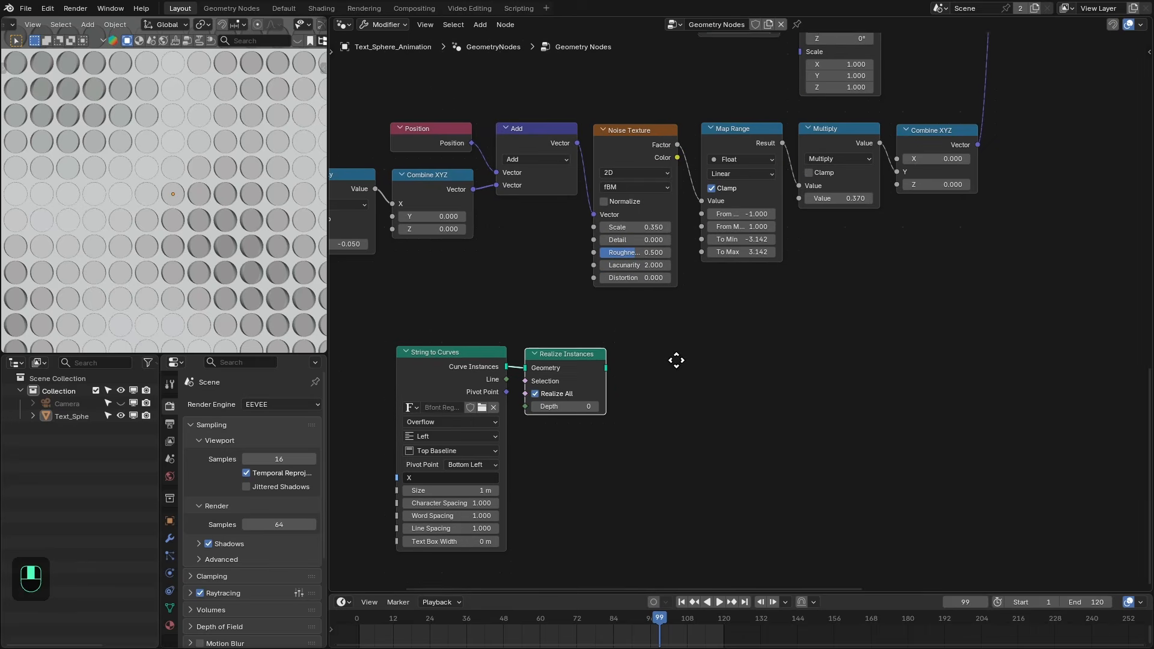
- Connect Realize Instances to a new Fill Curve node and preview its mesh in a Viewer
{"action": "left_click_drag", "start_coordinate": [606, 367], "coordinate": [644, 366]}
{"action": "type", "text": "fil"}
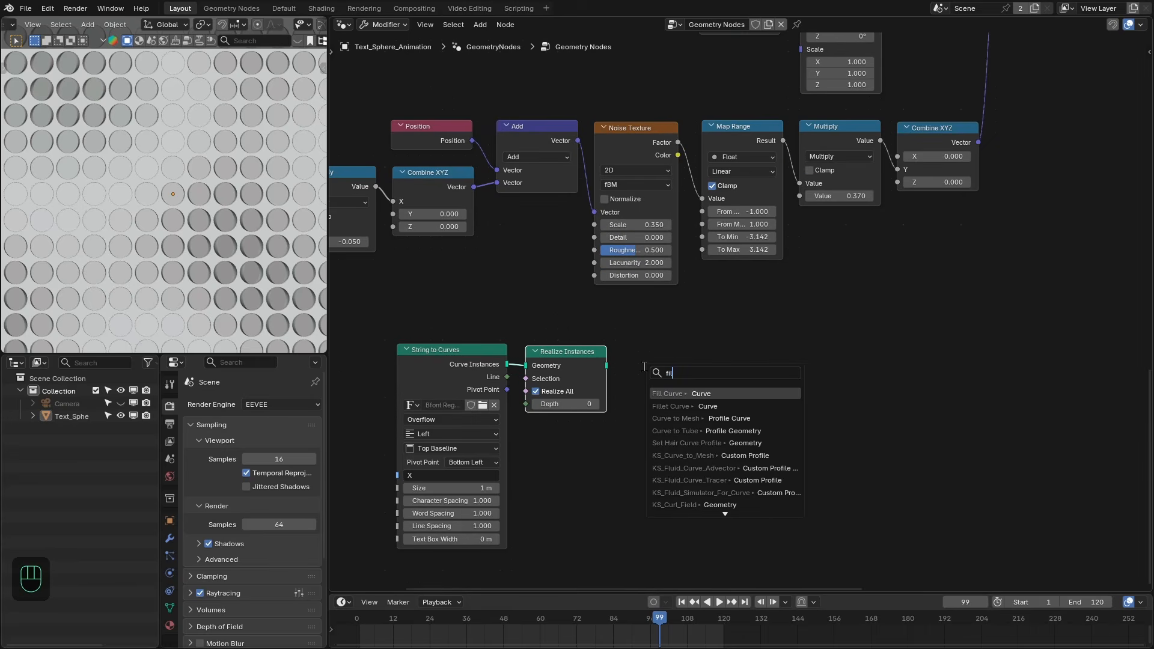
{"action": "key", "text": "Return"}
{"action": "left_click", "coordinate": [630, 366]}
{"action": "left_click", "coordinate": [661, 361], "text": "ctrl+shift"}
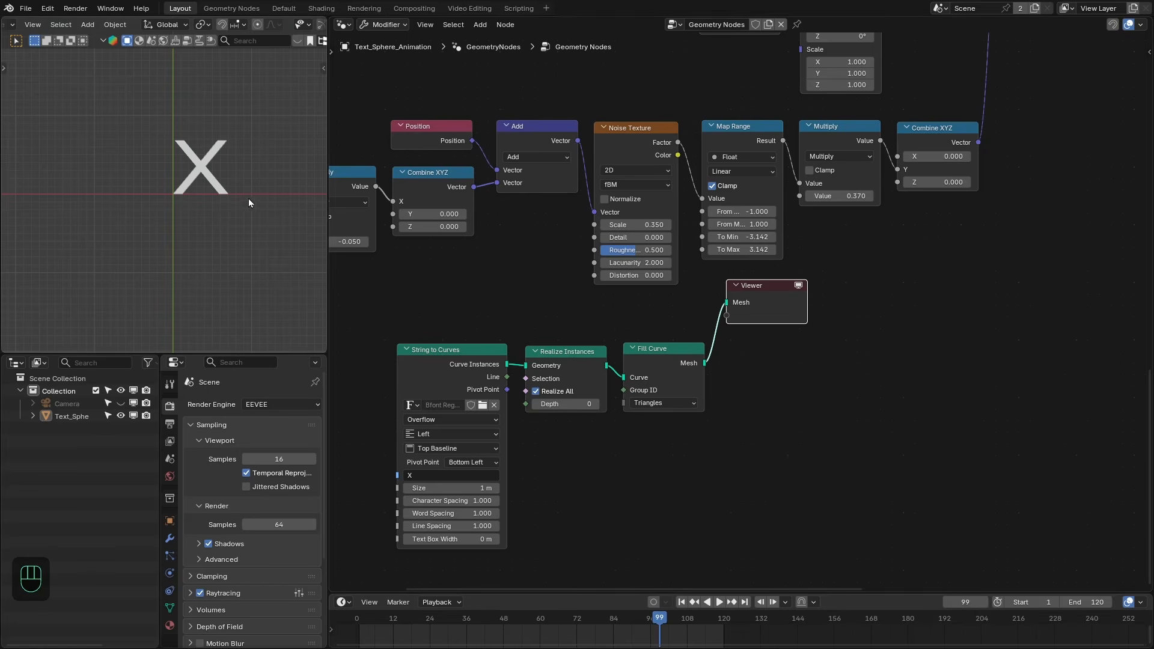
- Set the String to Curves alignment to Center and Middle, with a text size of 1.82 m
{"action": "left_click", "coordinate": [438, 434]}
{"action": "left_click", "coordinate": [442, 471]}
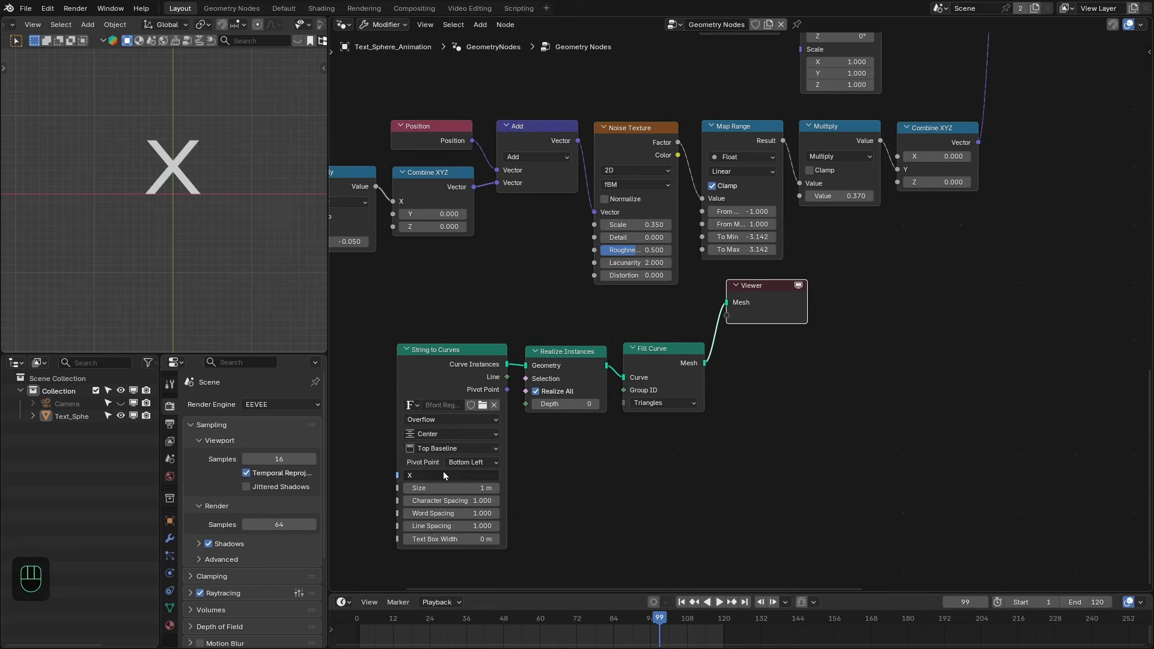
{"action": "left_click", "coordinate": [449, 449]}
{"action": "left_click", "coordinate": [438, 504]}
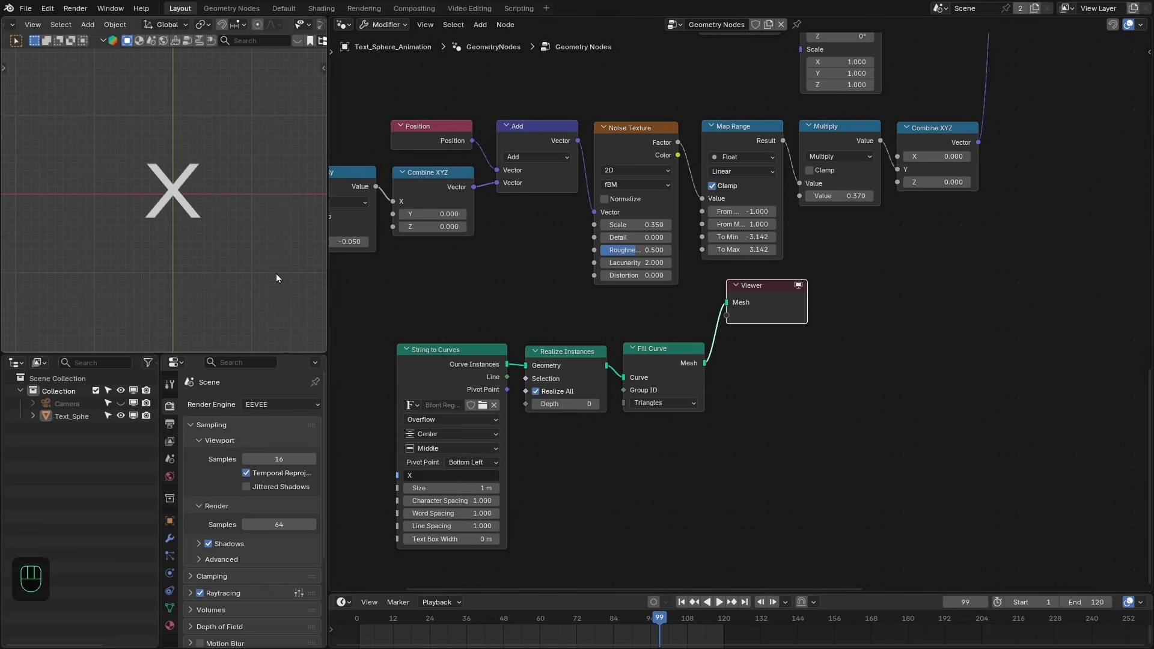
{"action": "mouse_move", "coordinate": [447, 488]}
{"action": "left_mouse_down"}
{"action": "mouse_move", "coordinate": [481, 488]}
{"action": "mouse_move", "coordinate": [455, 488]}
{"action": "left_mouse_up"}
- Delete the Viewer node and feed the Fill Curve mesh into a new Geometry Proximity node
{"action": "key", "text": "x"}
{"action": "left_click_drag", "start_coordinate": [705, 363], "coordinate": [741, 364]}
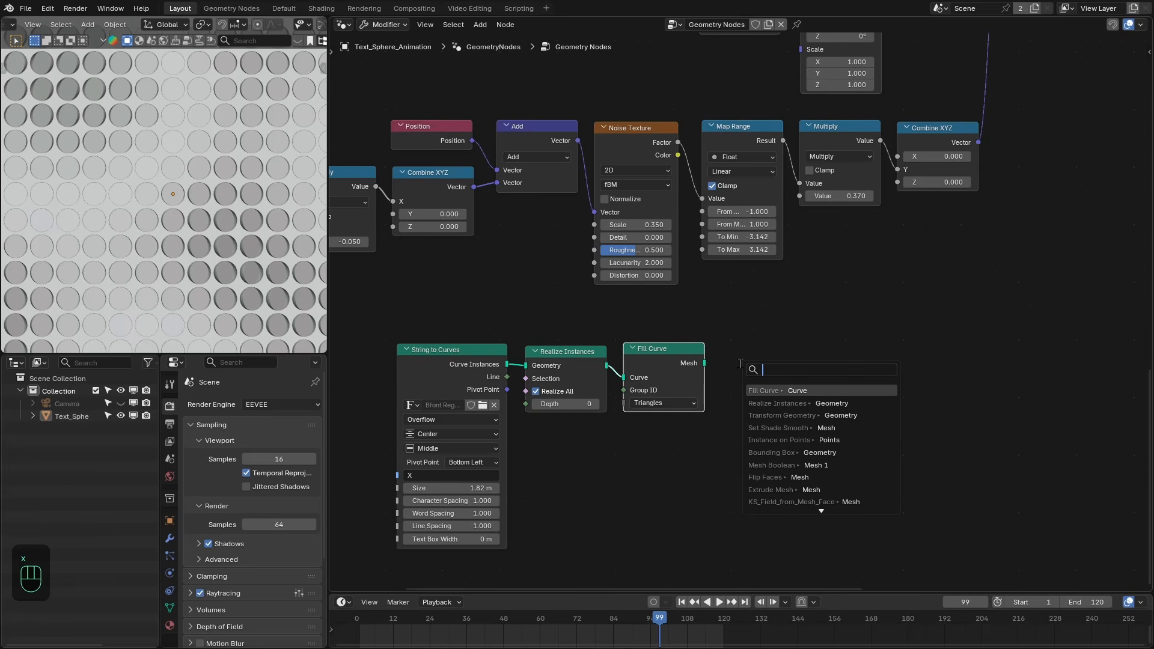
{"action": "type", "text": "prox"}
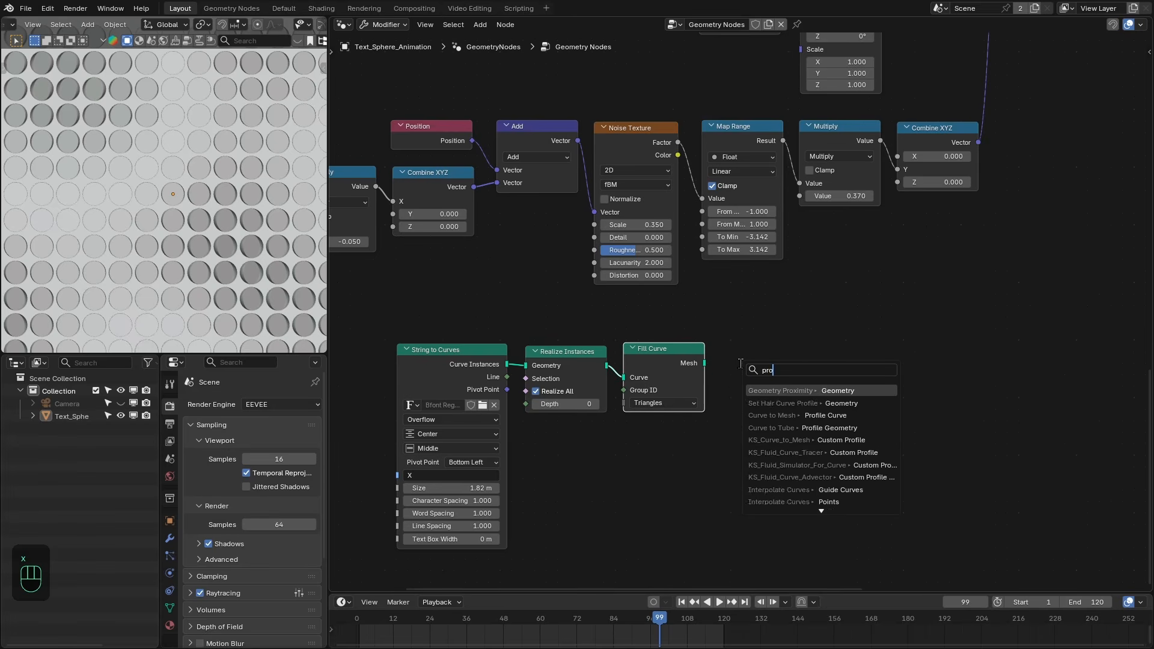
{"action": "key", "text": "Return"}
{"action": "left_click", "coordinate": [738, 353]}
{"action": "scroll", "coordinate": [740, 360], "scroll_direction": "down", "scroll_amount": 2}
- Connect the Geometry Proximity distance to a new Less Than compare node
{"action": "left_click_drag", "start_coordinate": [742, 378], "coordinate": [771, 378]}
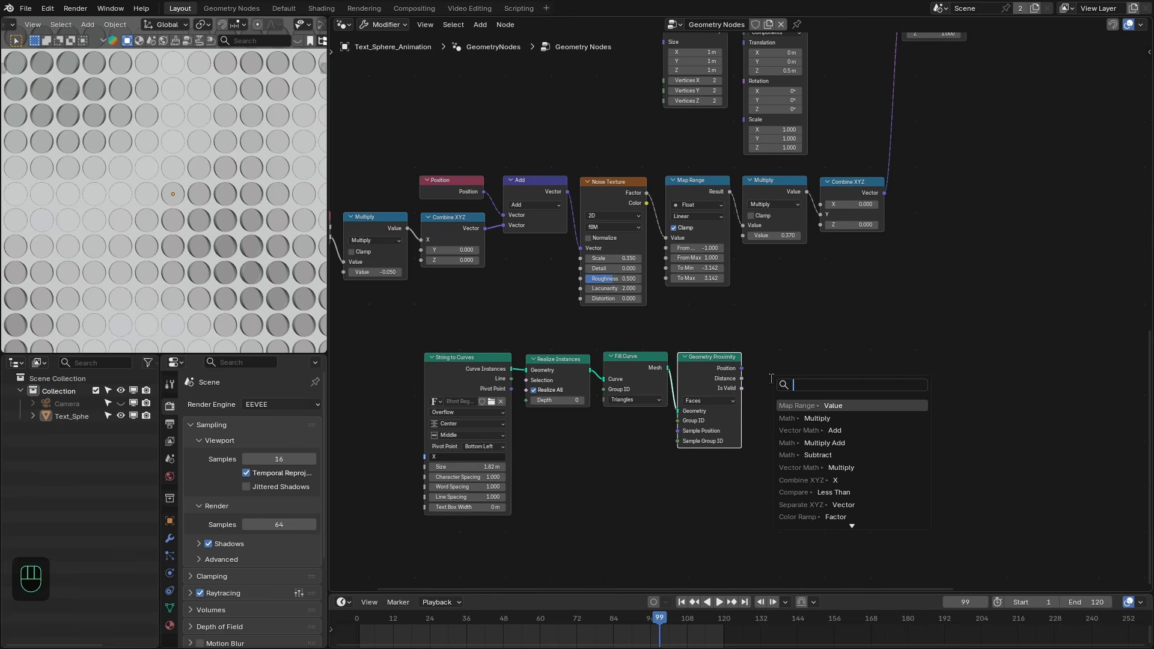
{"action": "type", "text": "lea"}
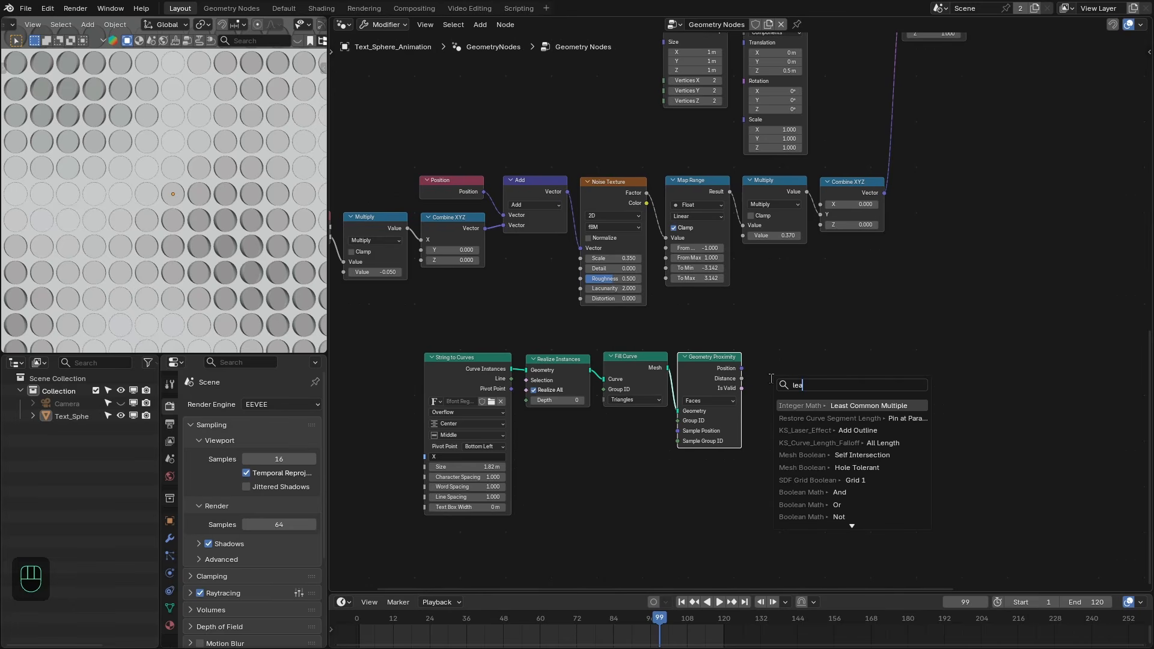
{"action": "type", "text": "s"}
{"action": "key", "text": "Return"}
{"action": "left_click", "coordinate": [757, 365]}
- Preview the Less Than result on the half spheres' Instance on Points in a Viewer, with the comparison value B at 0.150
{"action": "scroll", "coordinate": [764, 364], "scroll_direction": "down", "scroll_amount": 3}
{"action": "middle_click_drag", "start_coordinate": [844, 356], "coordinate": [759, 421]}
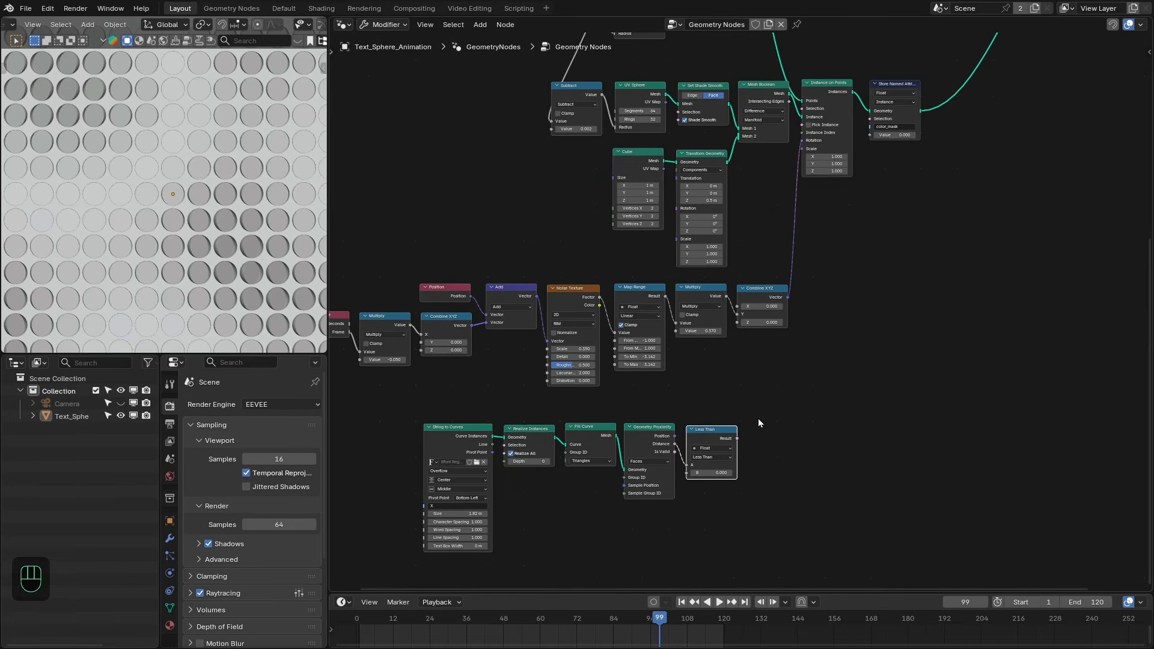
{"action": "left_click", "coordinate": [846, 93], "text": "ctrl+shift"}
{"action": "left_click", "coordinate": [891, 66]}
{"action": "left_click_drag", "start_coordinate": [891, 59], "coordinate": [895, 413]}
{"action": "scroll", "coordinate": [888, 394], "scroll_direction": "up", "scroll_amount": 2}
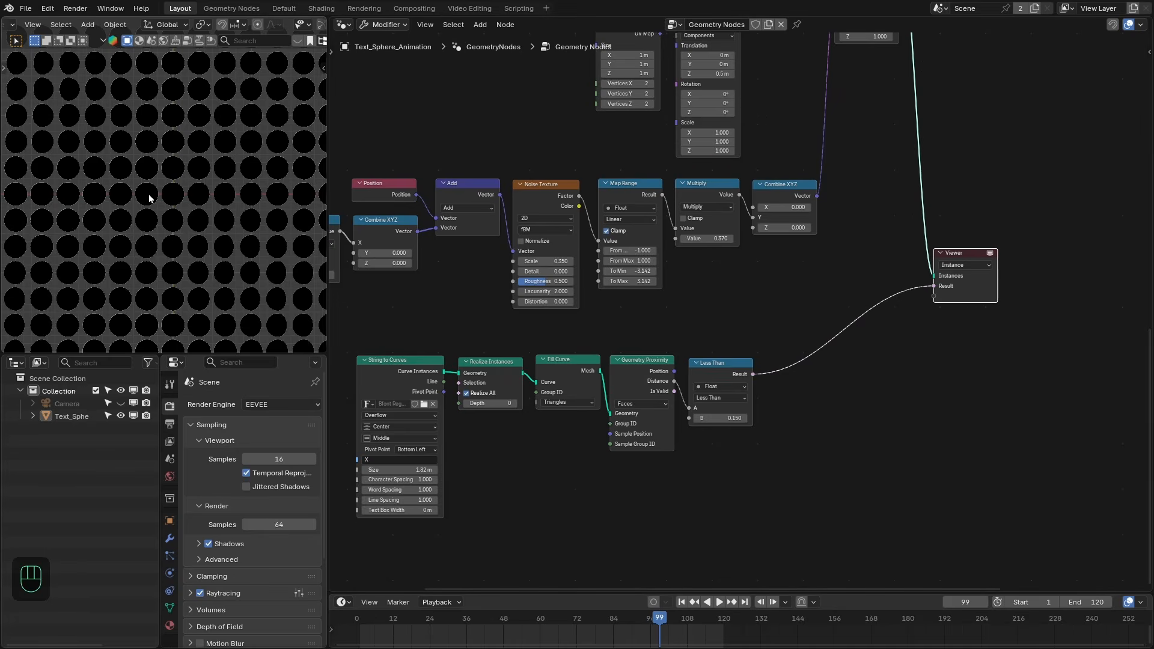
- Examine the instances and the Fill Curve text mesh from an angle, then turn off the Viewer preview
{"action": "middle_click_drag", "start_coordinate": [149, 196], "coordinate": [154, 142]}
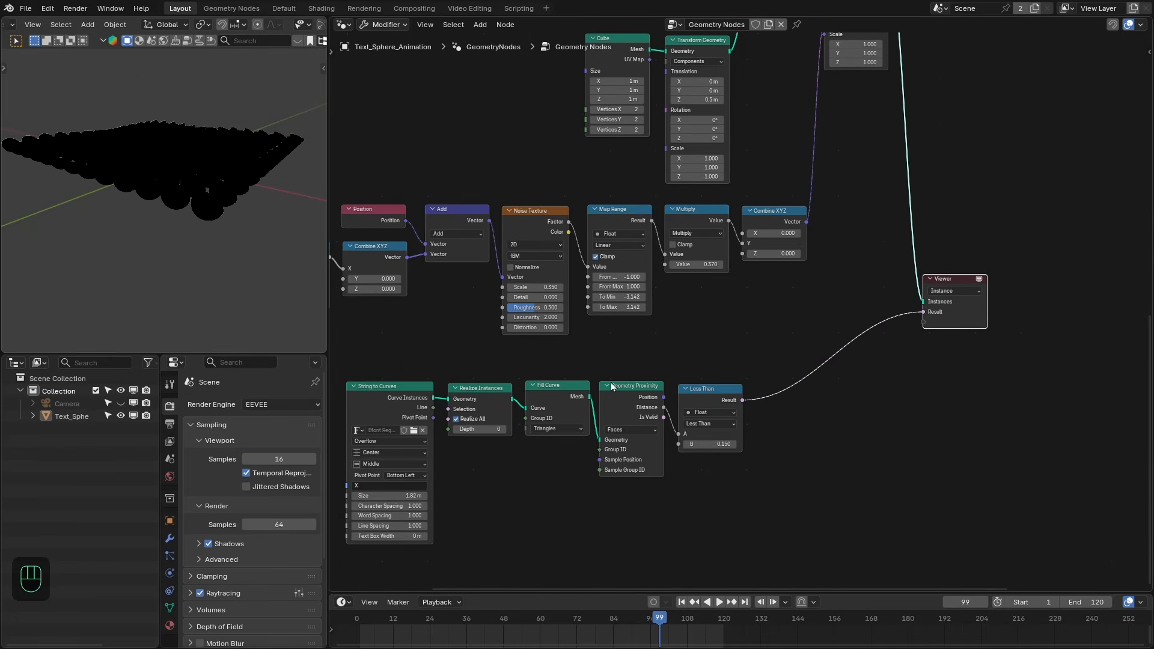
{"action": "middle_click_drag", "start_coordinate": [580, 369], "coordinate": [569, 394]}
{"action": "left_click", "coordinate": [564, 388], "text": "ctrl+shift"}
{"action": "middle_click_drag", "start_coordinate": [177, 199], "coordinate": [181, 150]}
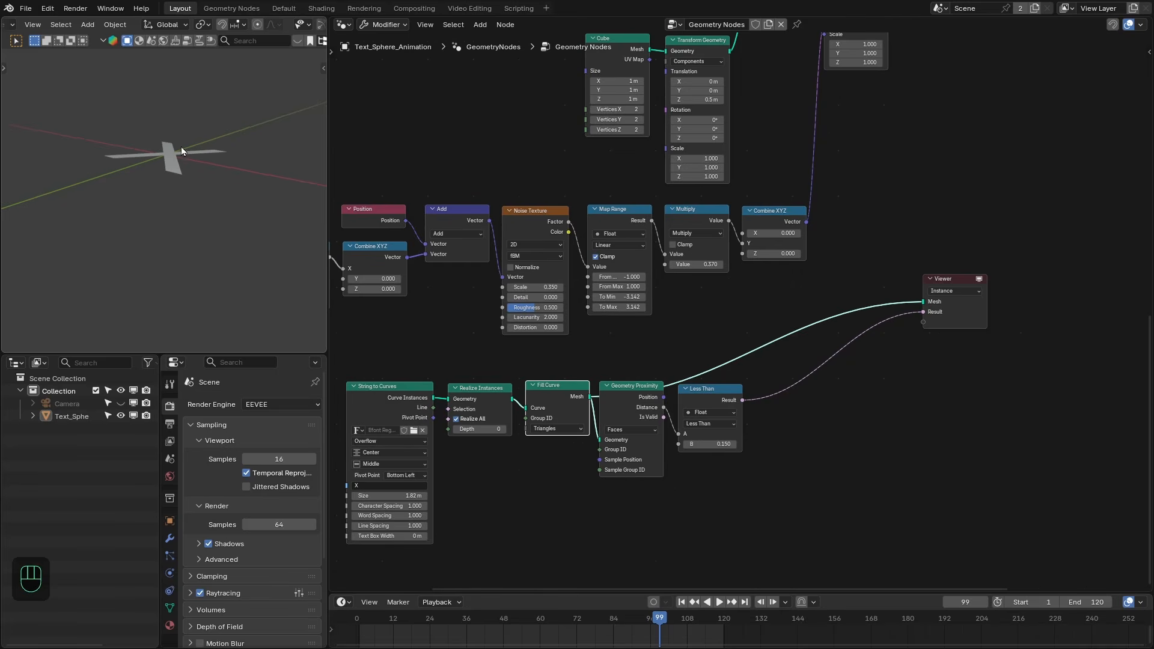
{"action": "scroll", "coordinate": [586, 208], "scroll_direction": "down", "scroll_amount": 1}
{"action": "middle_click_drag", "start_coordinate": [558, 163], "coordinate": [561, 306]}
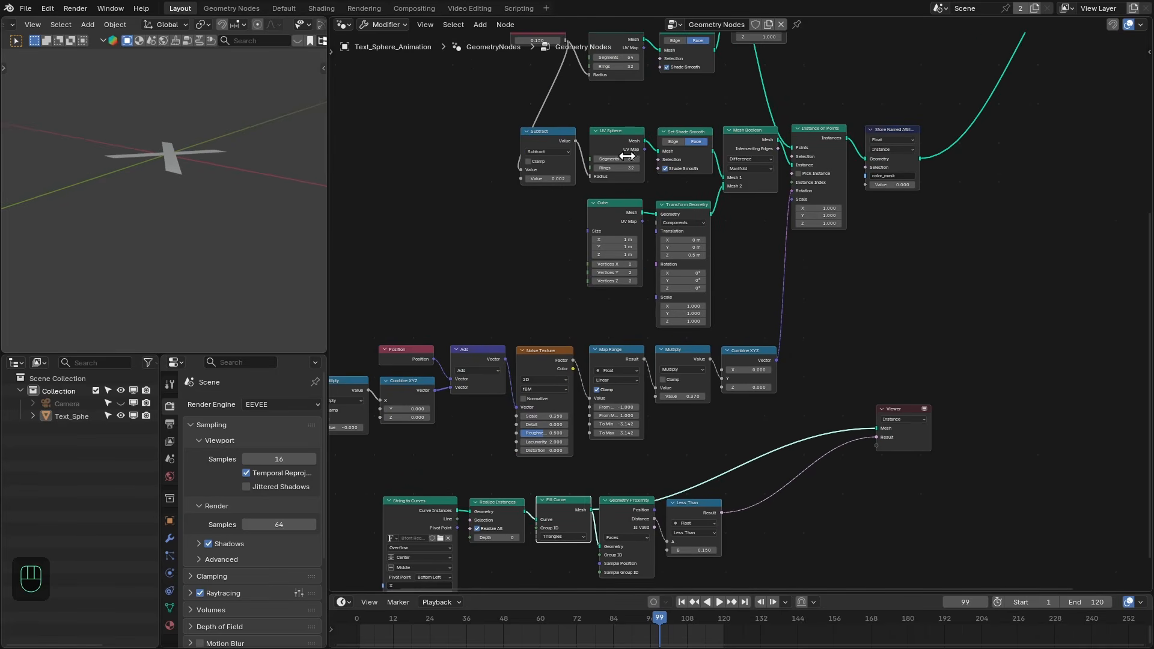
{"action": "scroll", "coordinate": [247, 194], "scroll_direction": "down", "scroll_amount": 2}
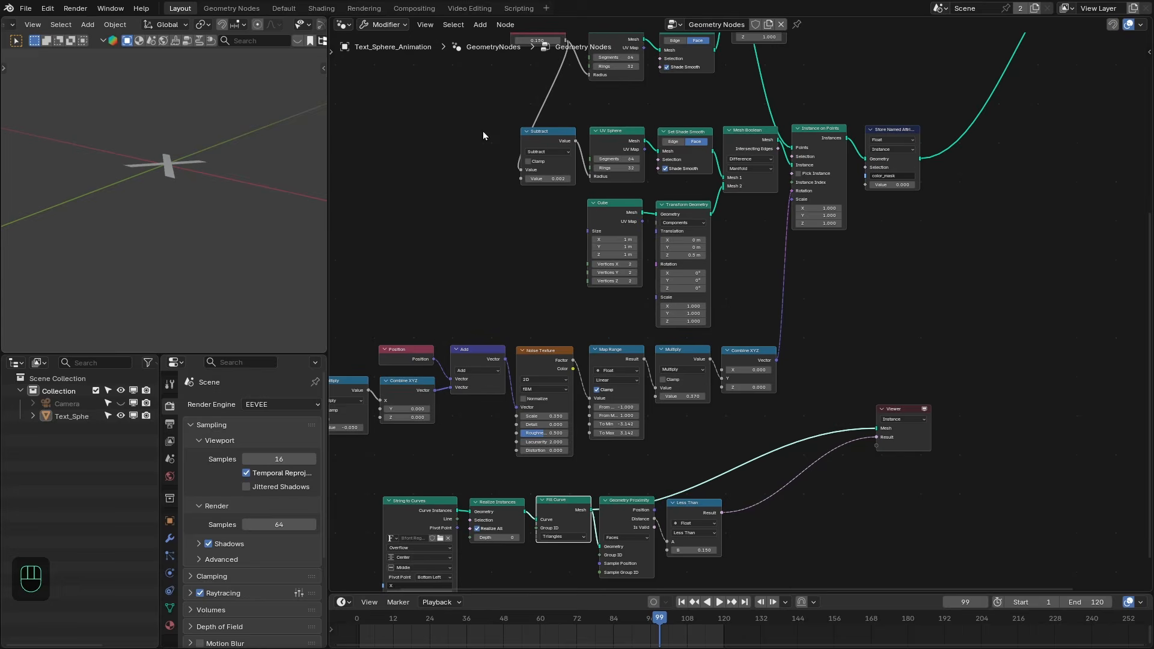
{"action": "left_click", "coordinate": [924, 410]}
{"action": "scroll", "coordinate": [753, 300], "scroll_direction": "down", "scroll_amount": 4}
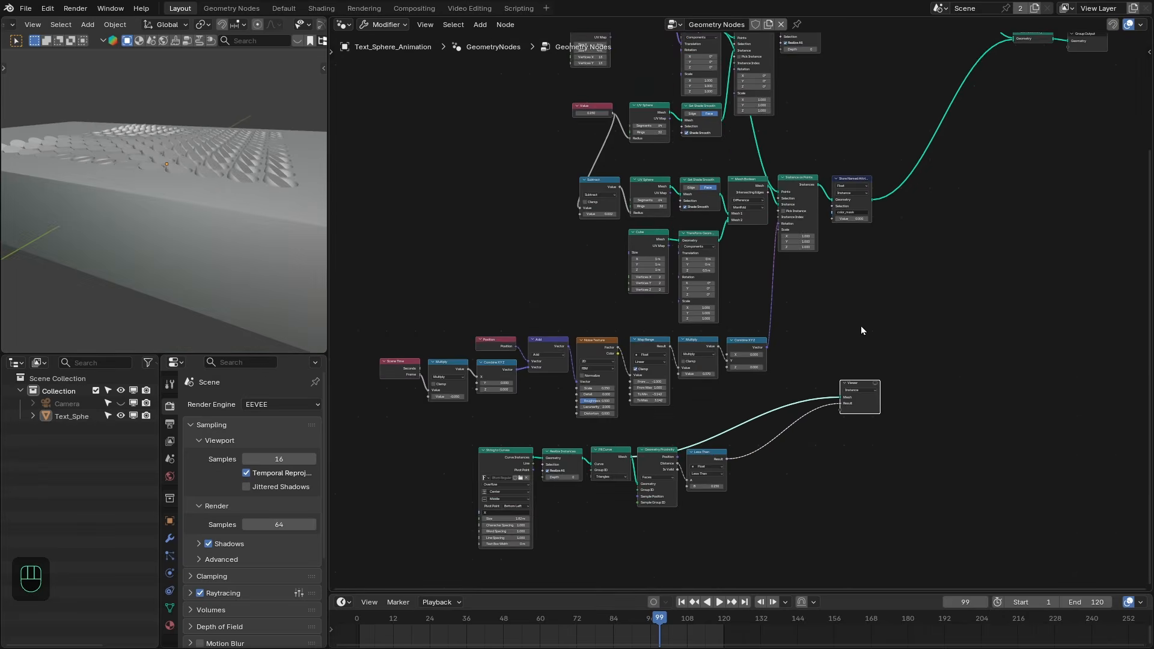
- Move the String to Curves node away from Realize Instances to make room for another node
{"action": "scroll", "coordinate": [722, 426], "scroll_direction": "up", "scroll_amount": 3}
{"action": "middle_click_drag", "start_coordinate": [723, 426], "coordinate": [808, 375]}
{"action": "scroll", "coordinate": [808, 375], "scroll_direction": "up", "scroll_amount": 1}
{"action": "middle_click_drag", "start_coordinate": [570, 396], "coordinate": [620, 390]}
{"action": "left_click_drag", "start_coordinate": [554, 397], "coordinate": [477, 396]}
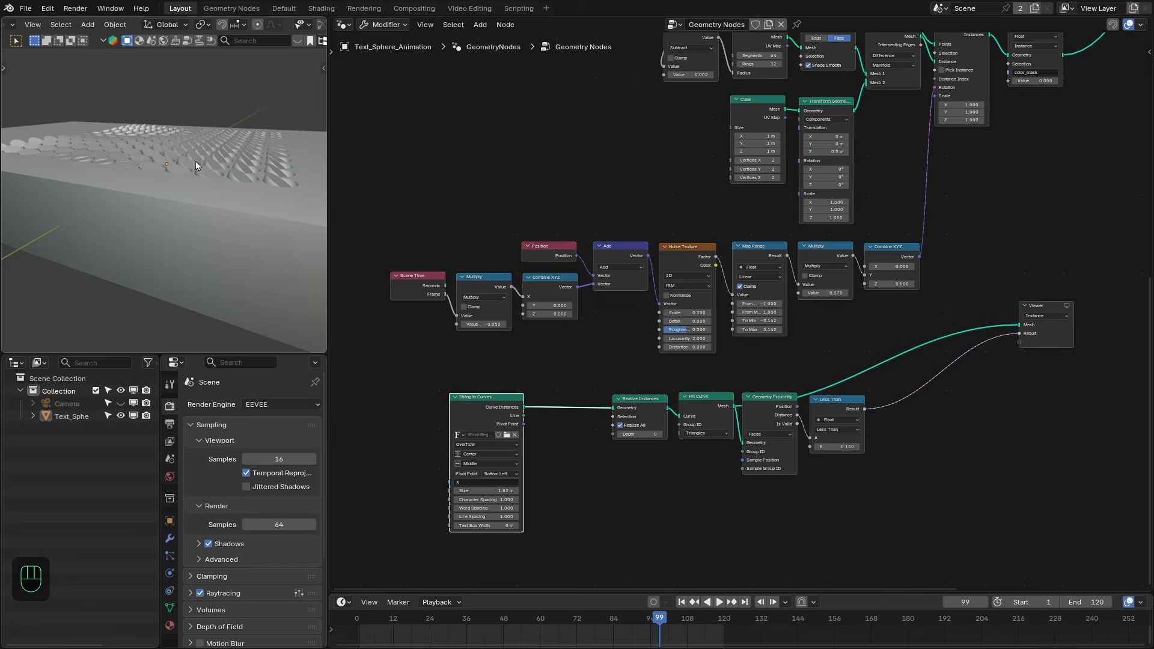
- Duplicate the cube's Transform Geometry node, insert it between String to Curves and Realize Instances, and tidy the String to Curves position
{"action": "scroll", "coordinate": [689, 204], "scroll_direction": "down", "scroll_amount": 3}
{"action": "middle_click_drag", "start_coordinate": [666, 148], "coordinate": [646, 270]}
{"action": "scroll", "coordinate": [649, 271], "scroll_direction": "up", "scroll_amount": 2}
{"action": "left_click", "coordinate": [792, 241]}
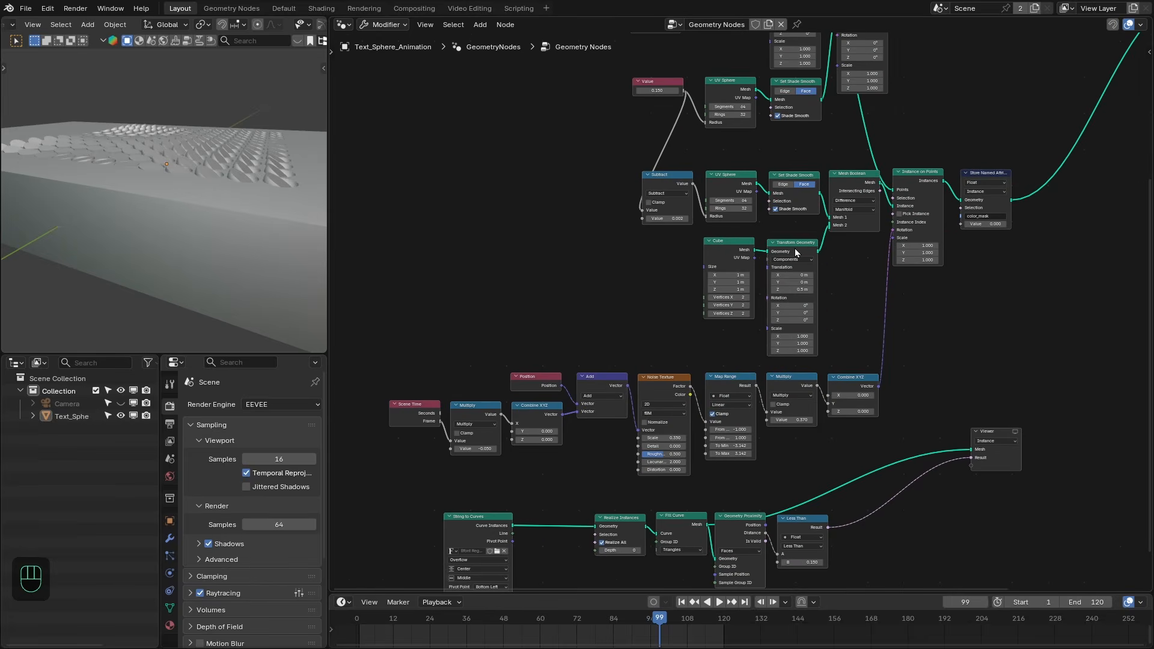
{"action": "key", "text": "shift+d"}
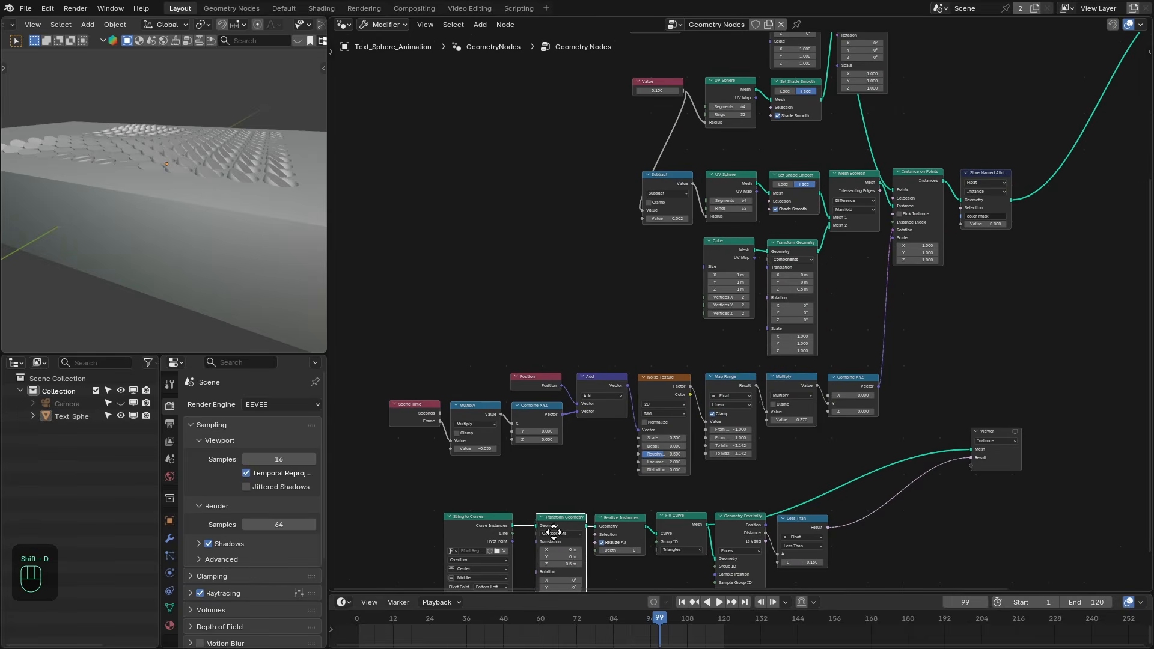
{"action": "scroll", "coordinate": [585, 508], "scroll_direction": "up", "scroll_amount": 1}
{"action": "left_click", "coordinate": [585, 508]}
{"action": "middle_click_drag", "start_coordinate": [575, 519], "coordinate": [668, 387]}
{"action": "left_click_drag", "start_coordinate": [554, 413], "coordinate": [561, 412]}
- Link the vector output from the upper part of the node tree to the text's Transform Geometry Translation and preview the text
{"action": "scroll", "coordinate": [709, 273], "scroll_direction": "down", "scroll_amount": 4}
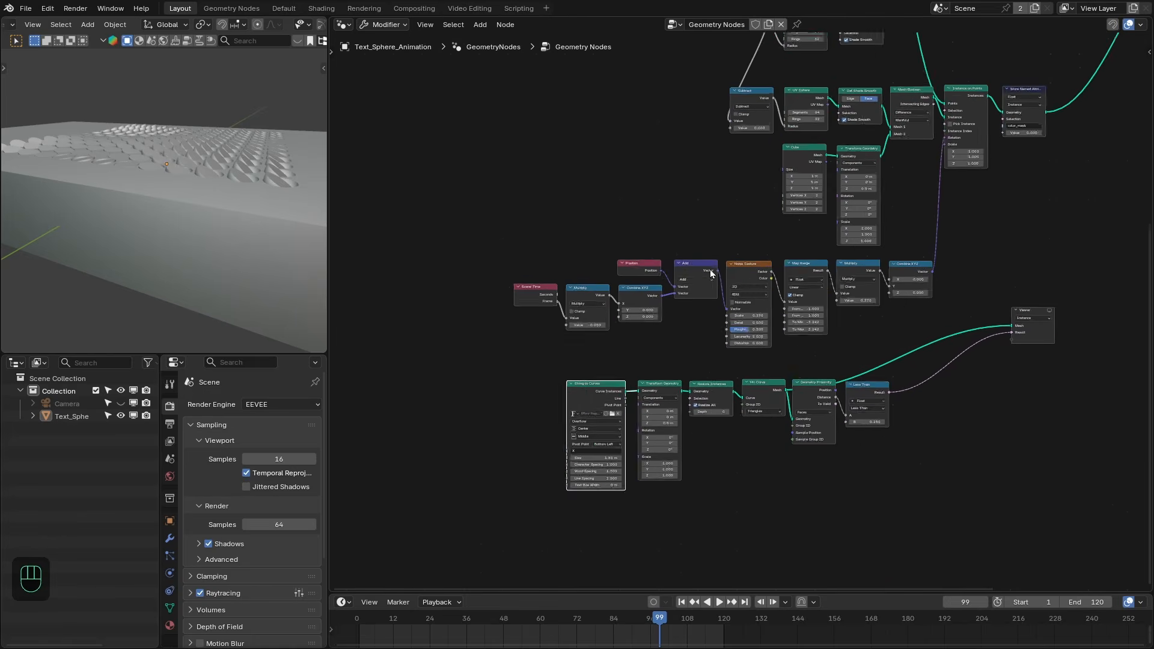
{"action": "middle_click_drag", "start_coordinate": [665, 133], "coordinate": [608, 359]}
{"action": "left_click_drag", "start_coordinate": [757, 102], "coordinate": [587, 494]}
{"action": "scroll", "coordinate": [650, 526], "scroll_direction": "up", "scroll_amount": 3}
{"action": "middle_click_drag", "start_coordinate": [650, 526], "coordinate": [600, 505]}
{"action": "left_click", "coordinate": [564, 444], "text": "ctrl+shift"}
{"action": "middle_click_drag", "start_coordinate": [201, 165], "coordinate": [182, 135]}
- Preview the half spheres' Instance on Points node again with the Less Than result
{"action": "middle_click_drag", "start_coordinate": [931, 393], "coordinate": [819, 375]}
{"action": "scroll", "coordinate": [819, 375], "scroll_direction": "down", "scroll_amount": 3}
{"action": "middle_click_drag", "start_coordinate": [832, 283], "coordinate": [816, 317]}
{"action": "left_click", "coordinate": [785, 179], "text": "ctrl+shift"}
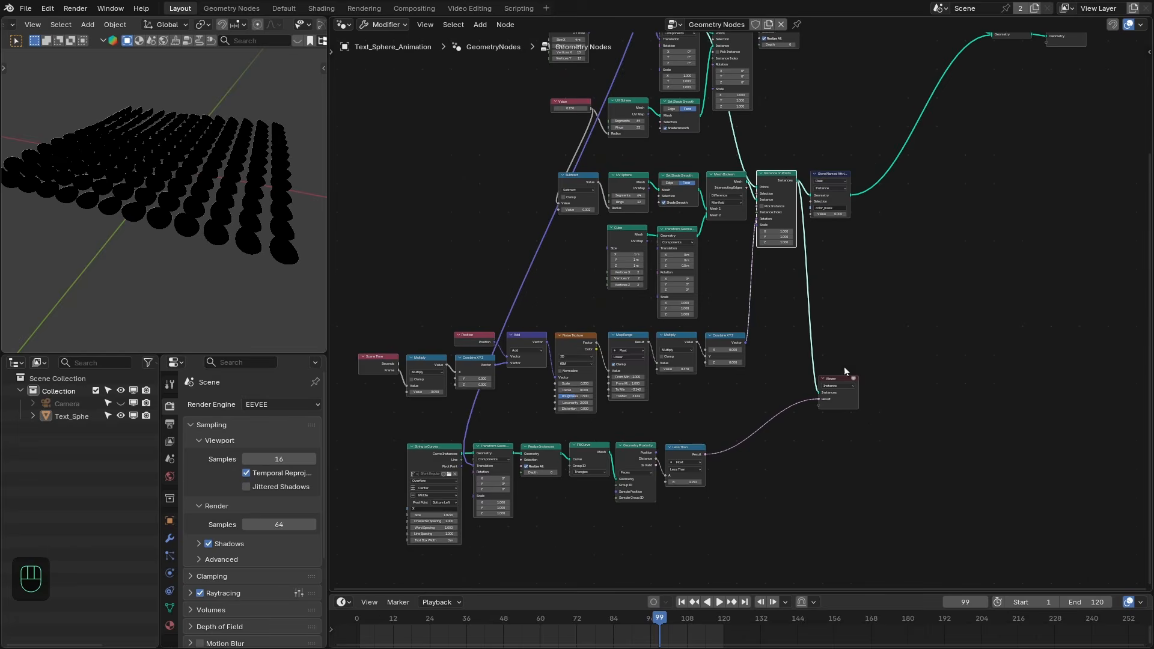
- Set the Less Than comparison value B to 0.770 and the text size to 3.85 m
{"action": "scroll", "coordinate": [848, 439], "scroll_direction": "up", "scroll_amount": 5}
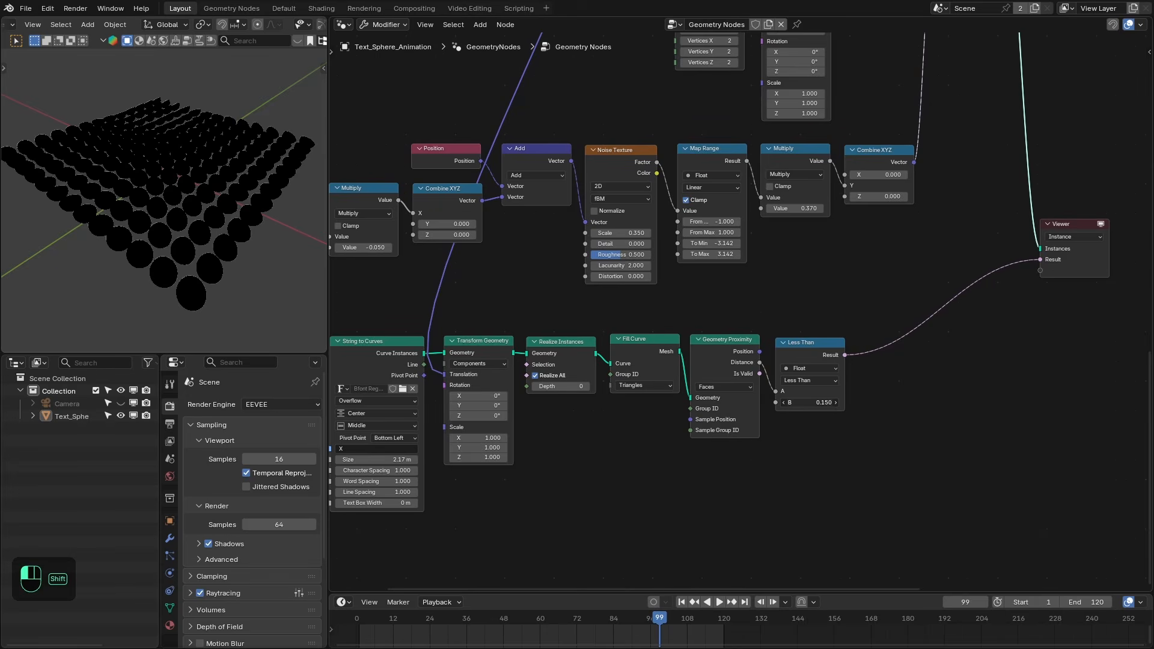
{"action": "left_click_drag", "start_coordinate": [809, 402], "coordinate": [833, 402], "text": "shift"}
{"action": "scroll", "coordinate": [783, 433], "scroll_direction": "down", "scroll_amount": 1}
{"action": "middle_click_drag", "start_coordinate": [452, 449], "coordinate": [515, 428]}
{"action": "left_click_drag", "start_coordinate": [475, 426], "coordinate": [574, 425], "text": "shift"}
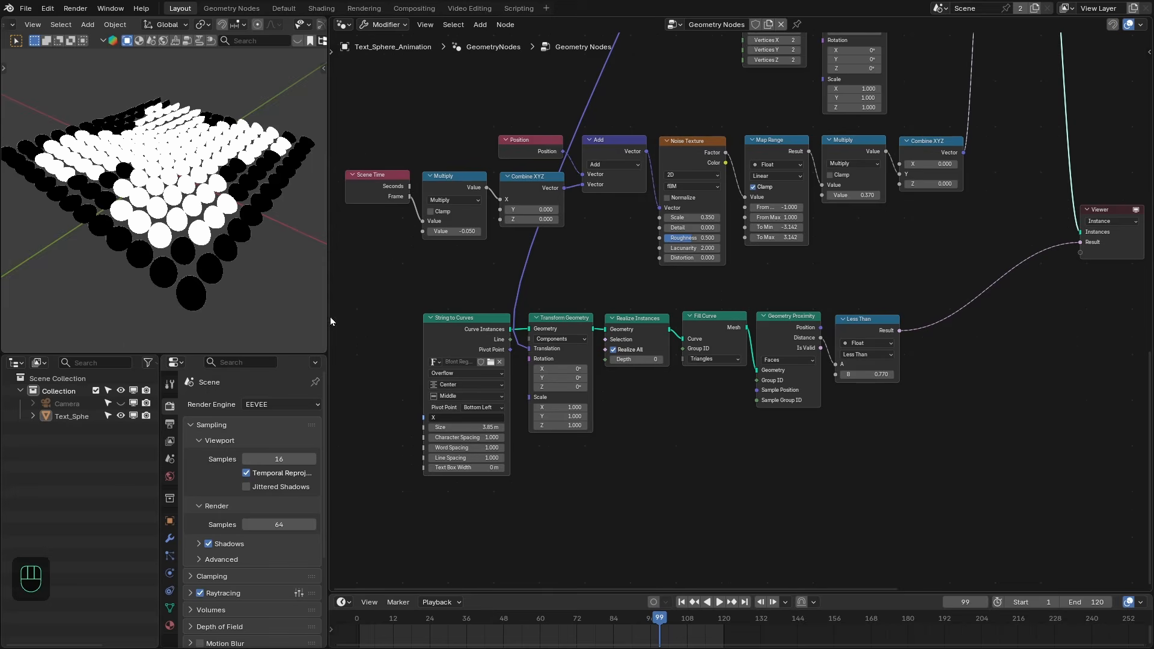
- View the spheres from the top and lower the Less Than comparison value B to 0.550
{"action": "key", "text": "KP_7"}
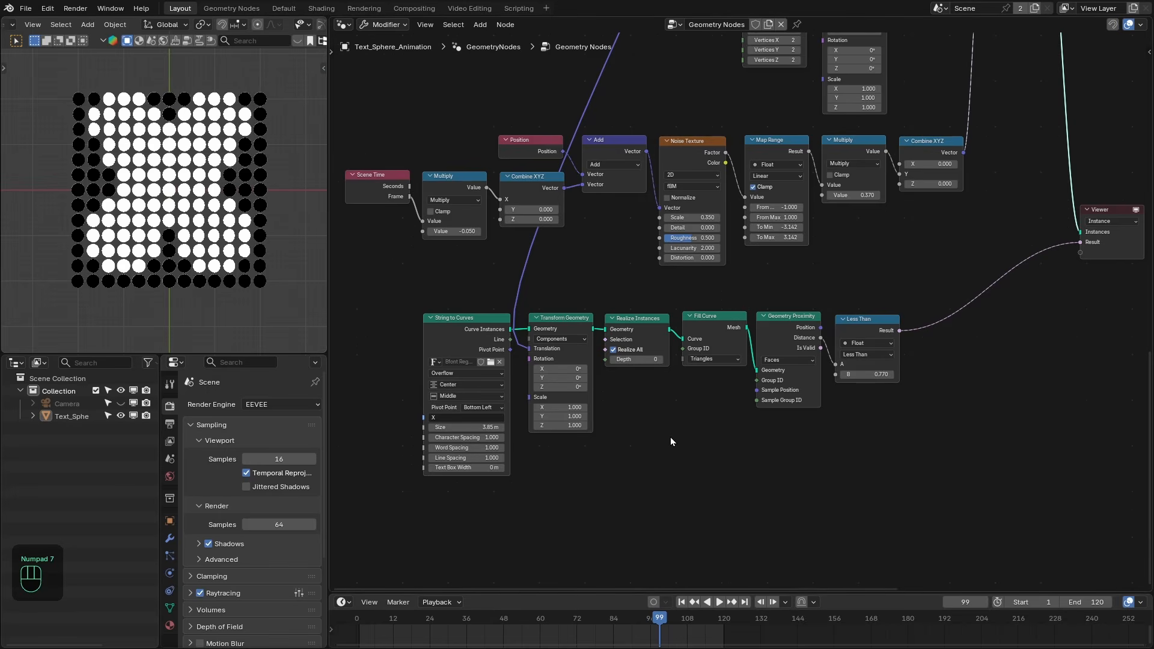
{"action": "scroll", "coordinate": [671, 442], "scroll_direction": "up", "scroll_amount": 1}
{"action": "left_click_drag", "start_coordinate": [888, 380], "coordinate": [866, 380], "text": "shift"}
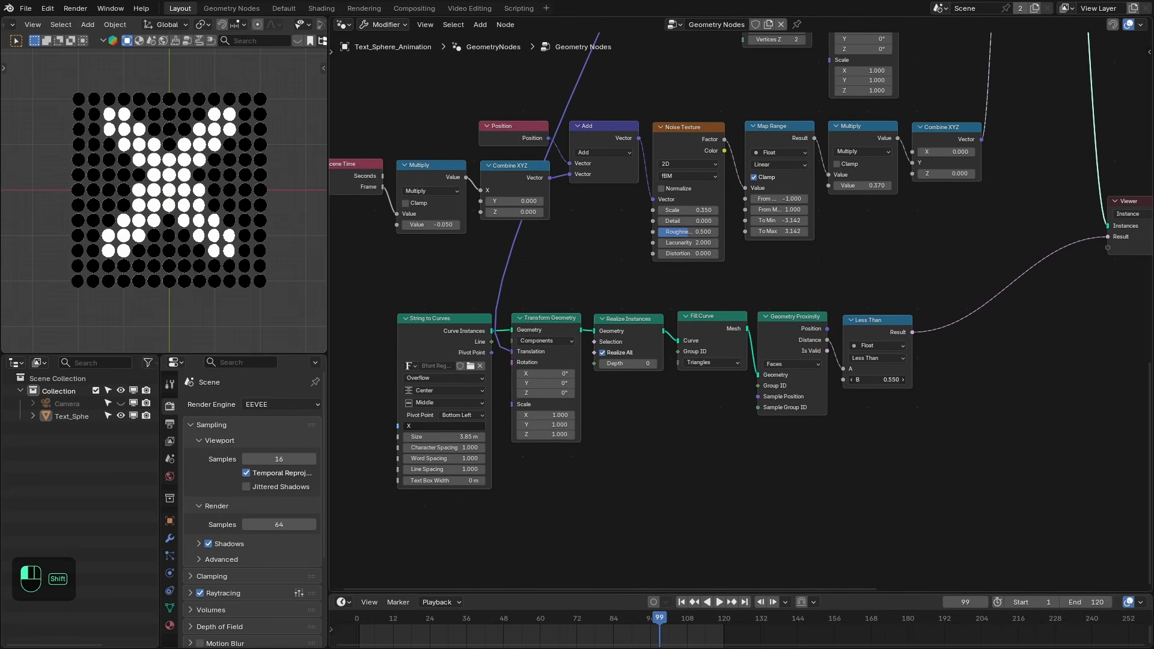
- Insert a duplicate of the text's Transform Geometry node before Realize Instances and set its Z translation to 0 m
{"action": "scroll", "coordinate": [665, 448], "scroll_direction": "up", "scroll_amount": 1}
{"action": "middle_click_drag", "start_coordinate": [587, 489], "coordinate": [712, 448]}
{"action": "left_click_drag", "start_coordinate": [516, 252], "coordinate": [574, 267]}
{"action": "left_click", "coordinate": [575, 268]}
{"action": "key", "text": "shift+d"}
{"action": "left_click", "coordinate": [670, 267]}
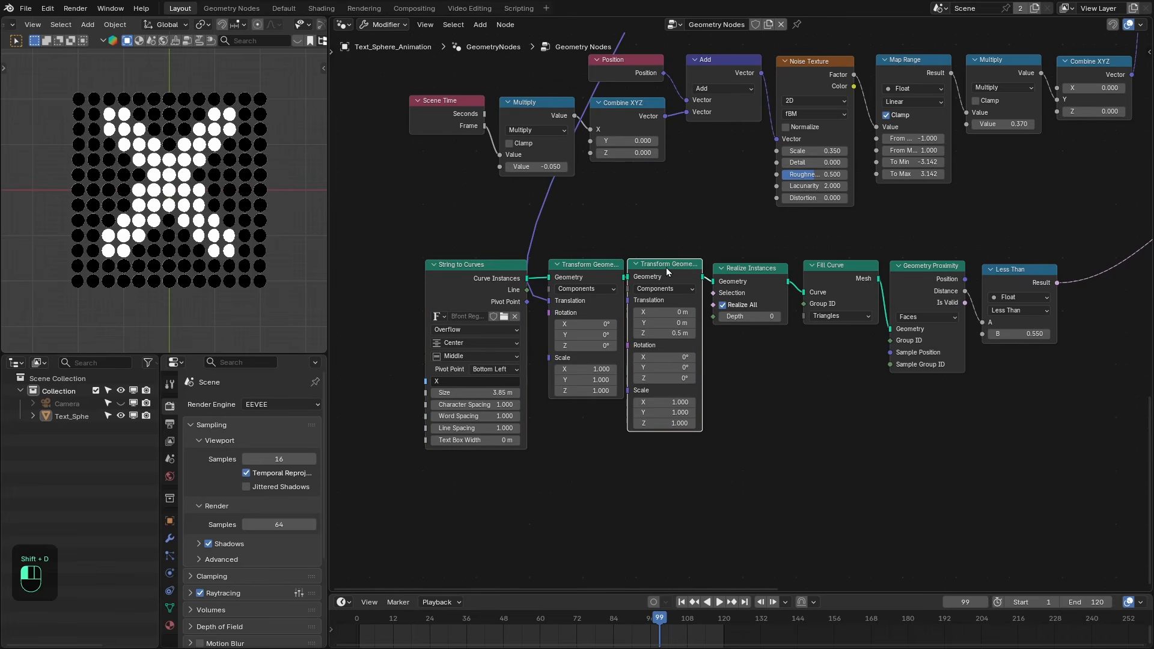
{"action": "left_click_drag", "start_coordinate": [582, 270], "coordinate": [570, 269]}
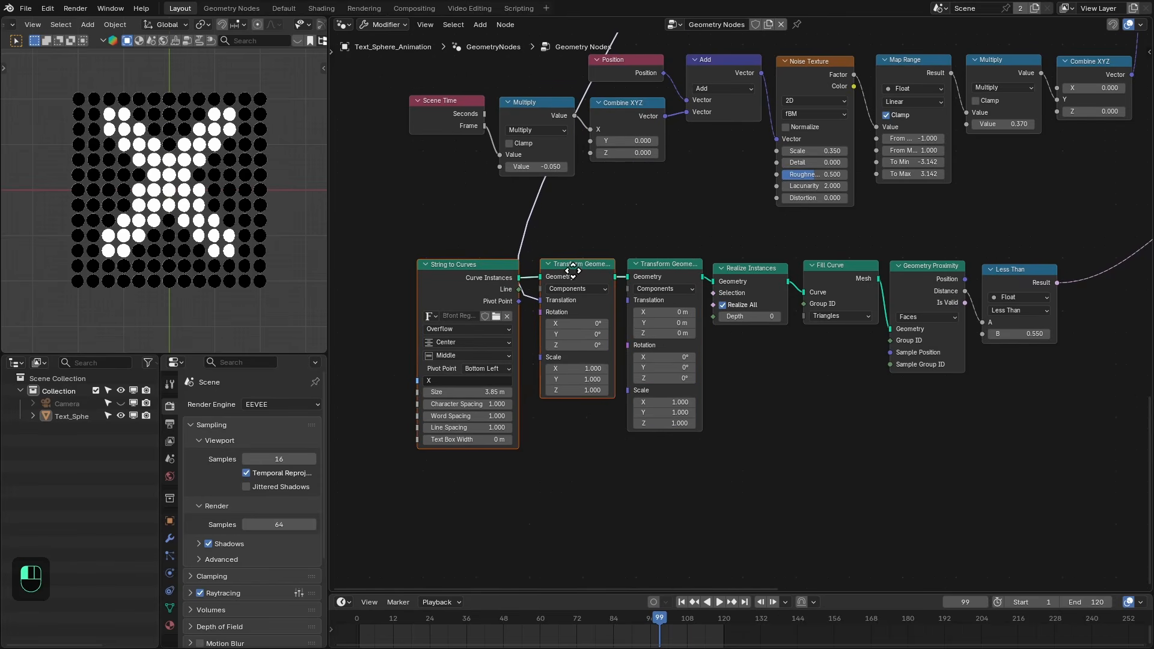
- Set the second text Transform Geometry's Y translation to 0.01 m and the Less Than comparison value B to 0.540
{"action": "left_click_drag", "start_coordinate": [665, 323], "coordinate": [650, 323], "text": "shift"}
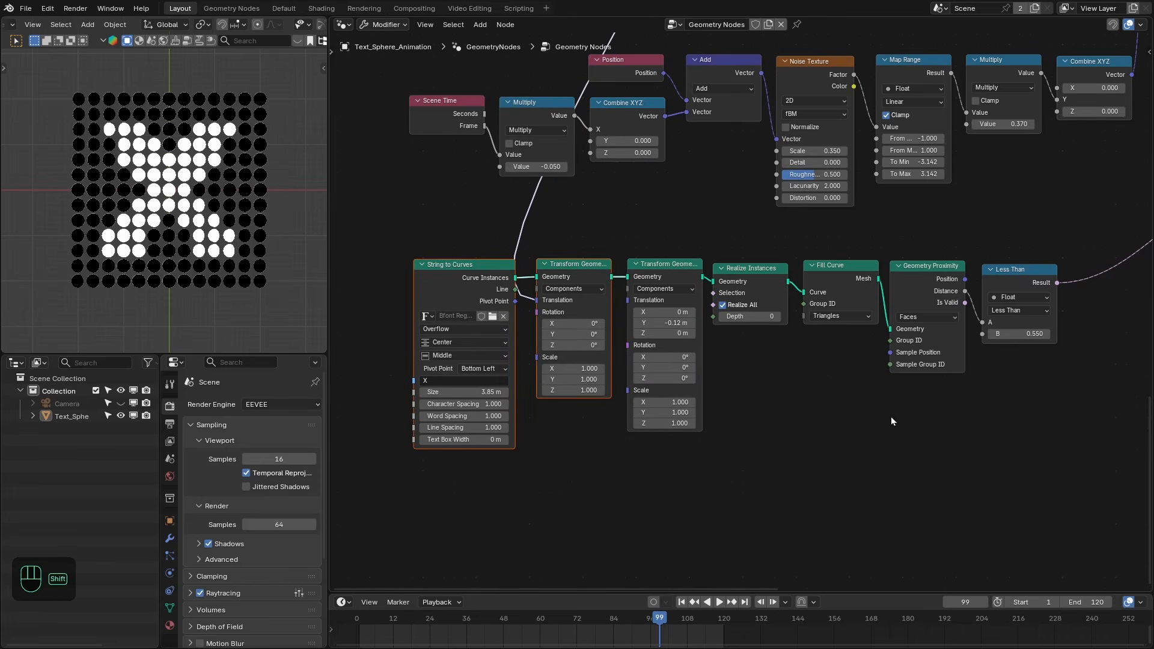
{"action": "left_click_drag", "start_coordinate": [1016, 334], "coordinate": [995, 333], "text": "shift"}
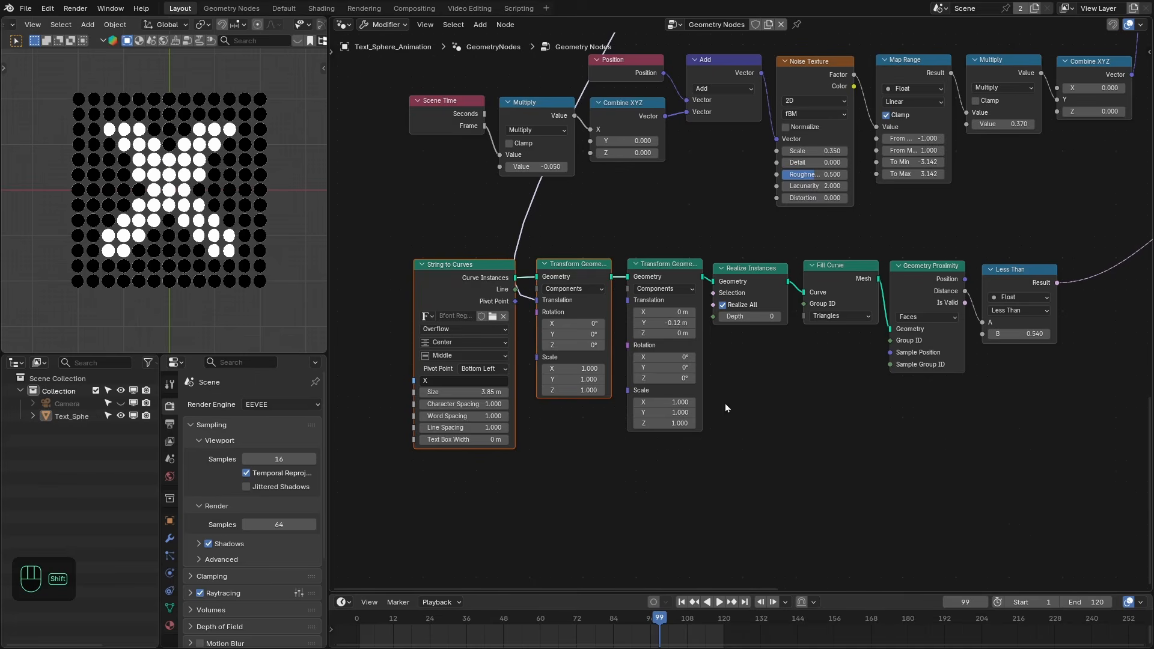
{"action": "left_click_drag", "start_coordinate": [664, 322], "coordinate": [680, 323], "text": "shift"}
{"action": "scroll", "coordinate": [601, 445], "scroll_direction": "down", "scroll_amount": 2}
{"action": "middle_click_drag", "start_coordinate": [1052, 264], "coordinate": [806, 339]}
{"action": "middle_click_drag", "start_coordinate": [943, 321], "coordinate": [887, 418]}
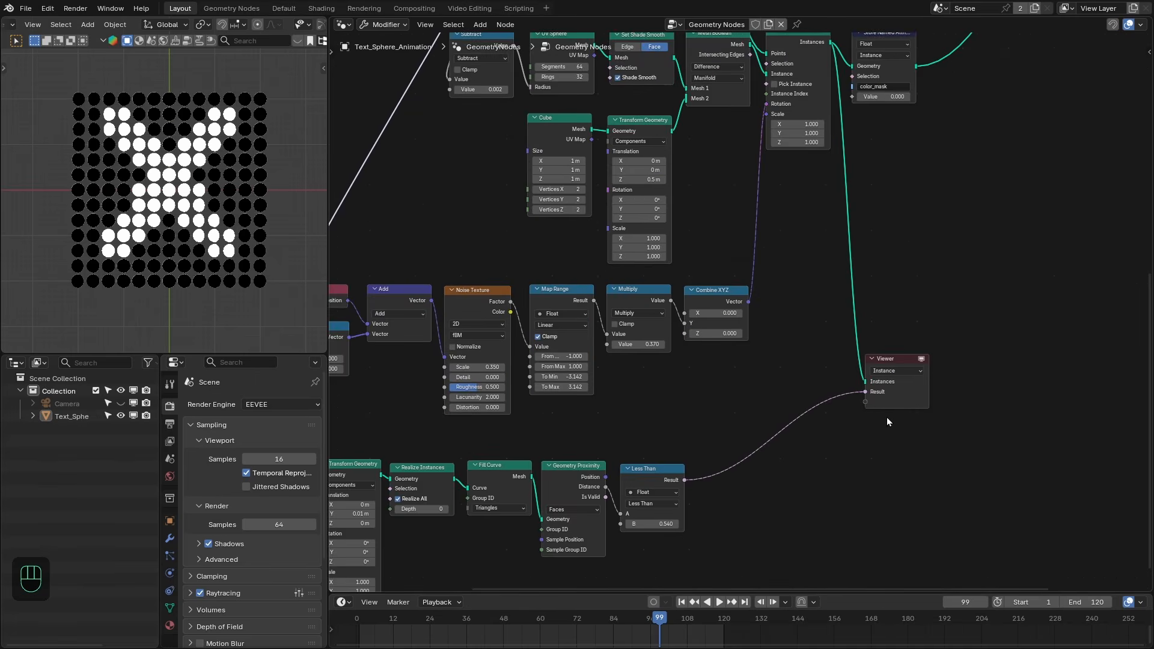
- Delete the Viewer node and feed the Less Than result into the Value of the color_mask Store Named Attribute node
{"action": "key", "text": "x"}
{"action": "left_click_drag", "start_coordinate": [863, 184], "coordinate": [852, 107]}
{"action": "scroll", "coordinate": [820, 293], "scroll_direction": "down", "scroll_amount": 3}
{"action": "left_click_drag", "start_coordinate": [703, 480], "coordinate": [817, 479]}
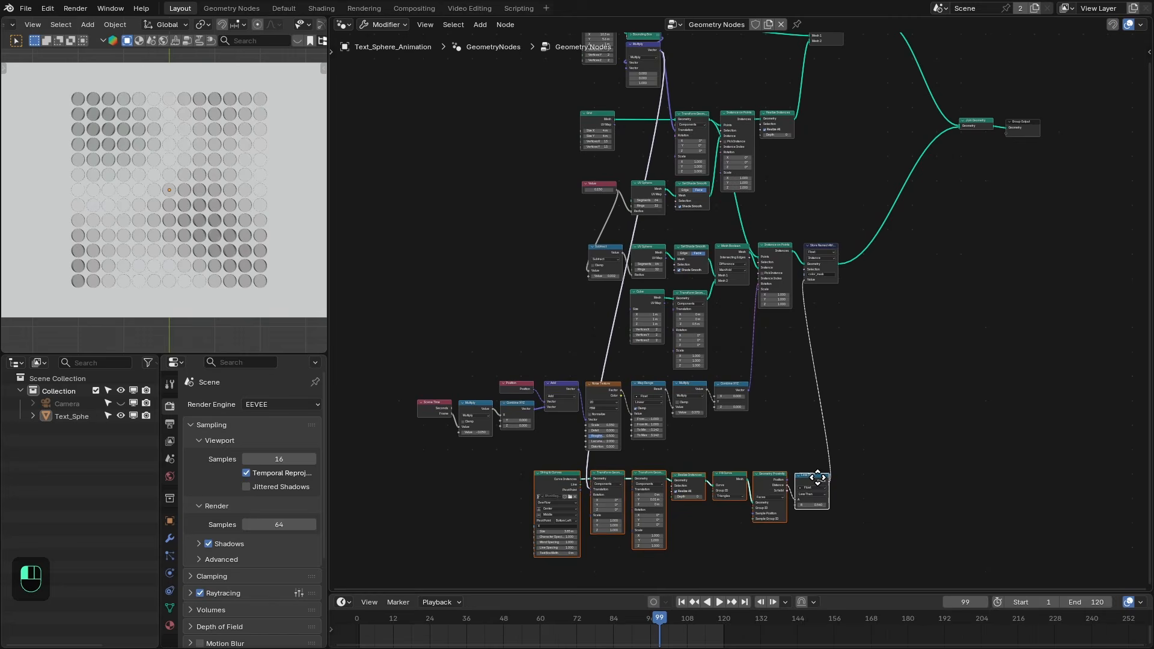
- Insert a Set Material node after the Bake node and a duplicate of it after the color_mask Store Named Attribute node
{"action": "middle_click_drag", "start_coordinate": [912, 289], "coordinate": [766, 458]}
{"action": "scroll", "coordinate": [792, 426], "scroll_direction": "up", "scroll_amount": 6}
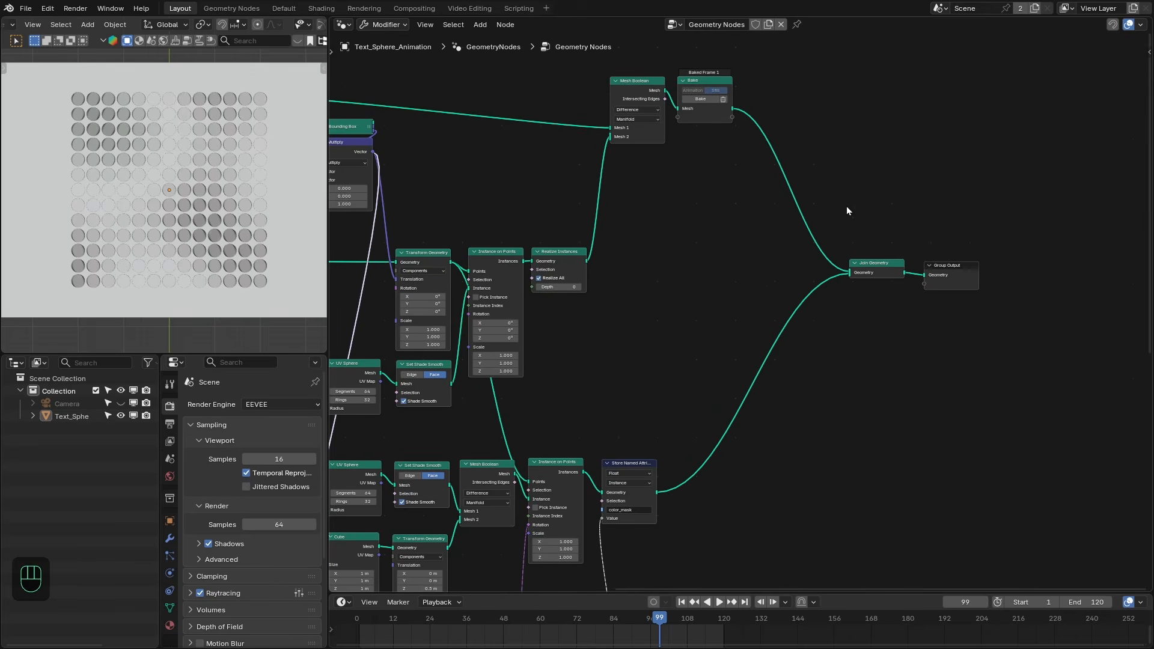
{"action": "key", "text": "shift+a"}
{"action": "type", "text": "set mat"}
{"action": "key", "text": "Return"}
{"action": "left_click", "coordinate": [745, 96]}
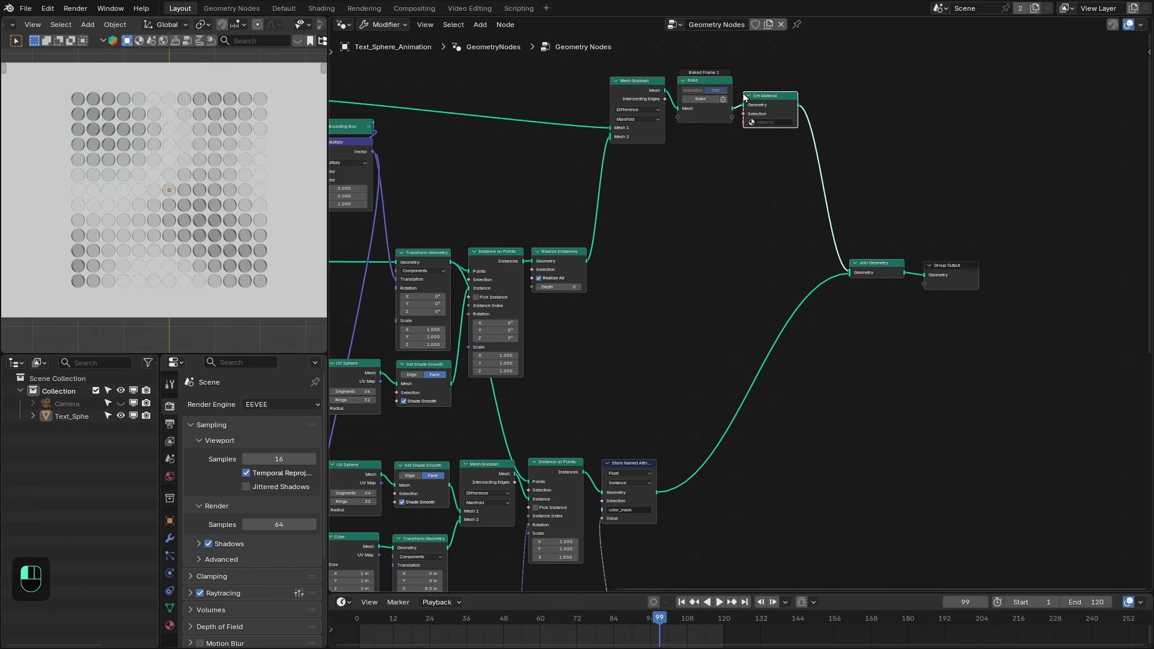
{"action": "key", "text": "shift+d"}
{"action": "left_click", "coordinate": [706, 475]}
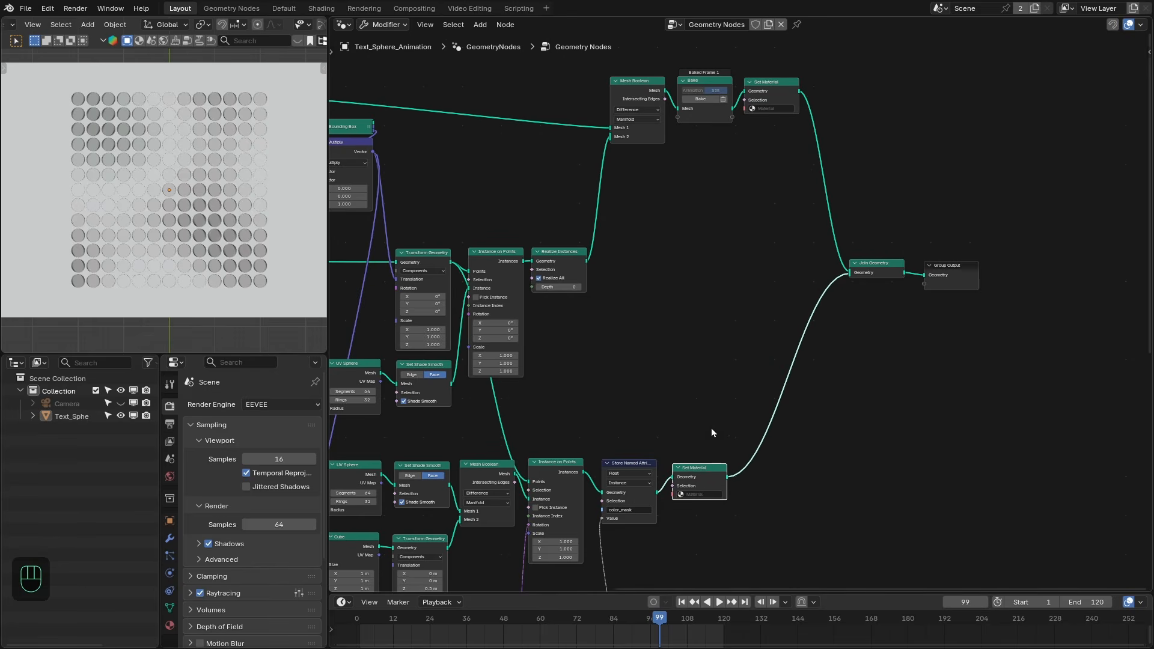
- Switch to the Shading workspace, create a new material and name it Cube
{"action": "left_click", "coordinate": [321, 8]}
{"action": "left_click", "coordinate": [768, 25]}
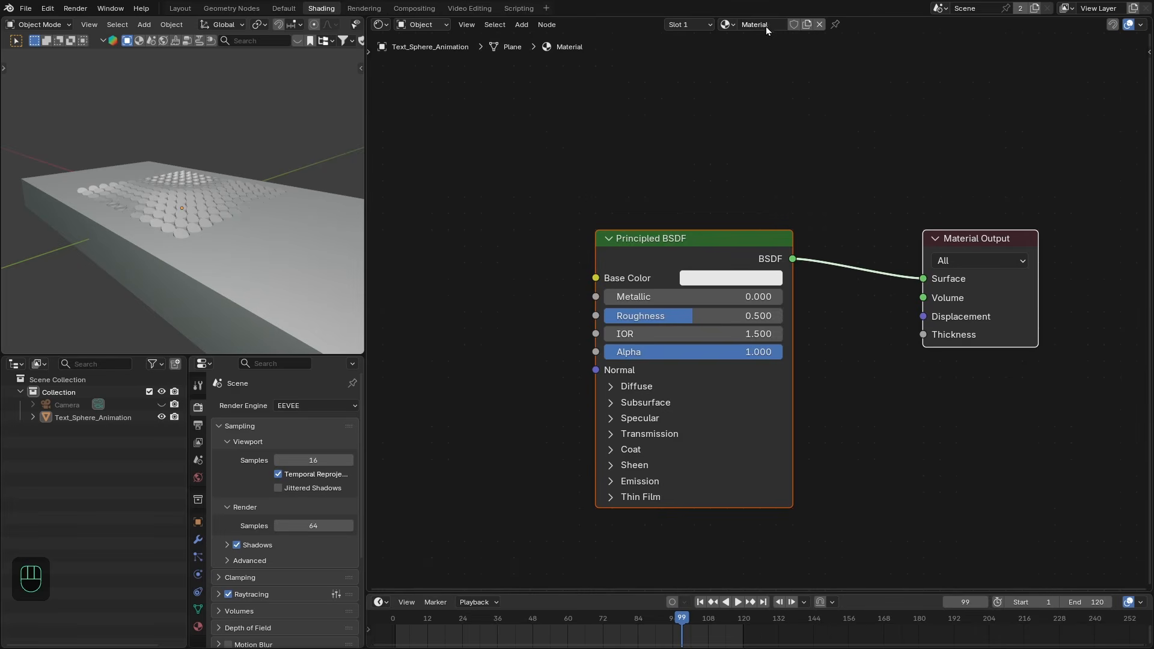
{"action": "double_click", "coordinate": [762, 24]}
{"action": "type", "text": "Grid"}
{"action": "key", "text": "BackSpace"}
{"action": "key", "text": "BackSpace"}
{"action": "key", "text": "BackSpace"}
{"action": "key", "text": "BackSpace"}
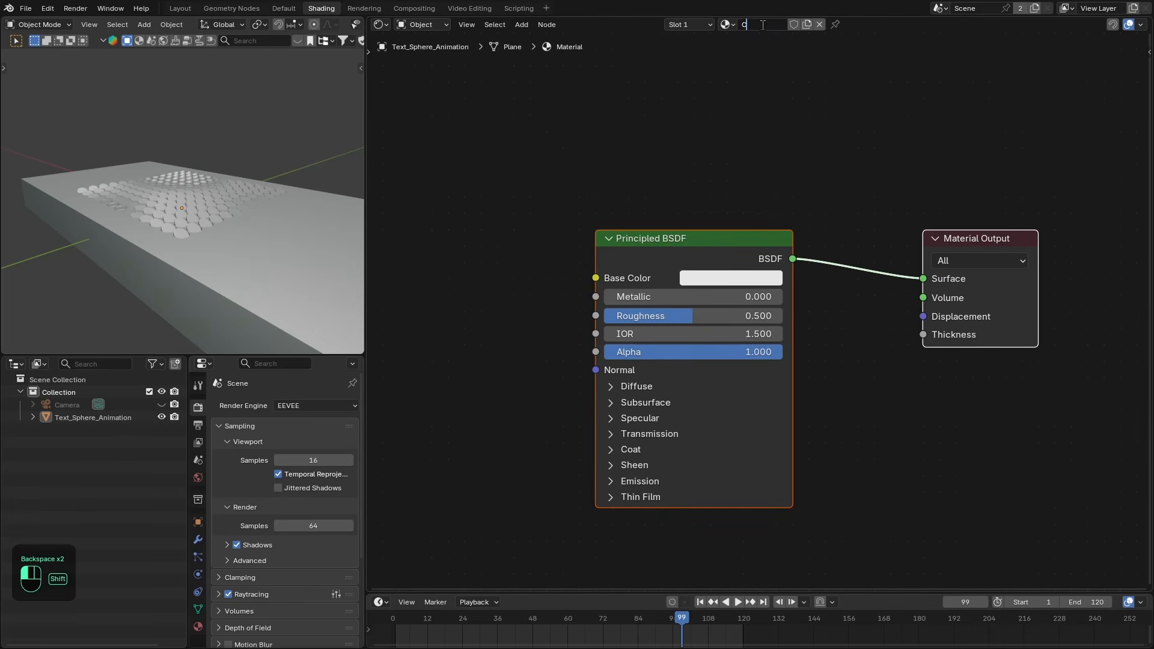
- Add a second material slot with a new material named Sphere
{"action": "left_click", "coordinate": [690, 26]}
{"action": "left_click", "coordinate": [757, 50]}
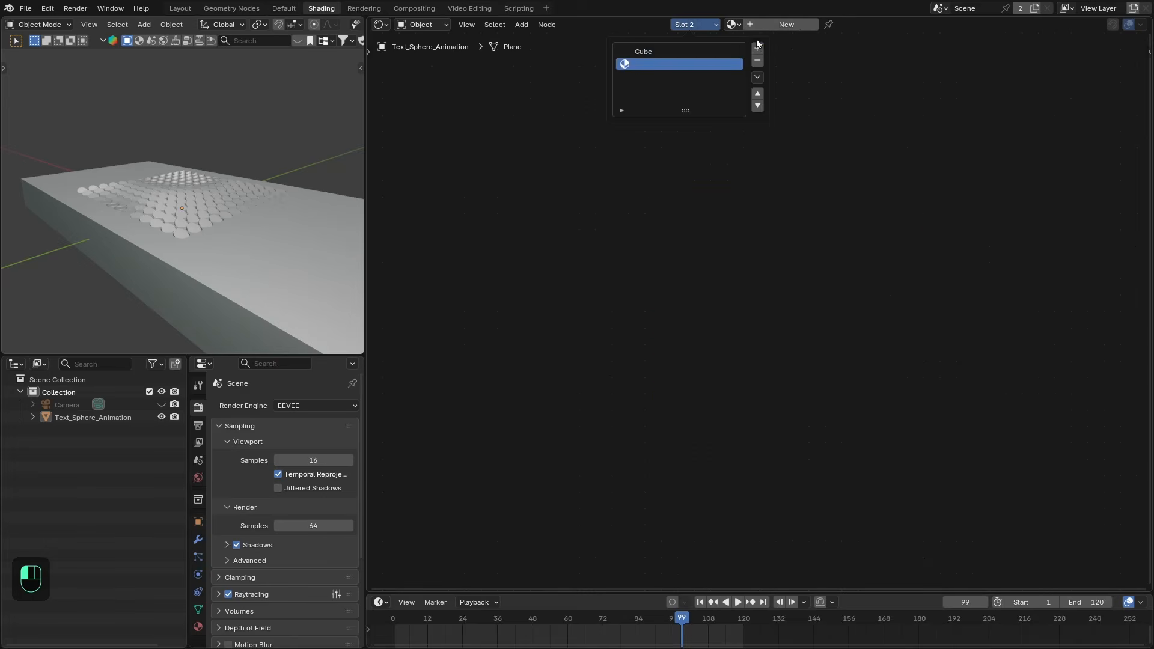
{"action": "left_click", "coordinate": [770, 24]}
{"action": "double_click", "coordinate": [765, 25]}
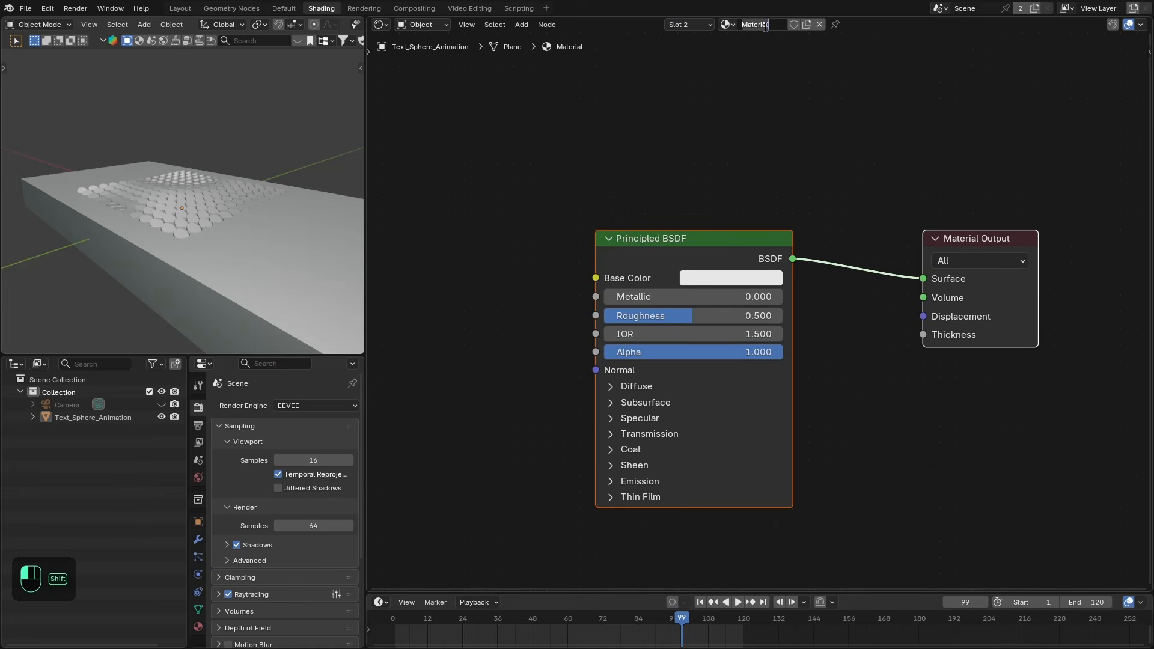
{"action": "type", "text": "Sp"}
{"action": "type", "text": "here"}
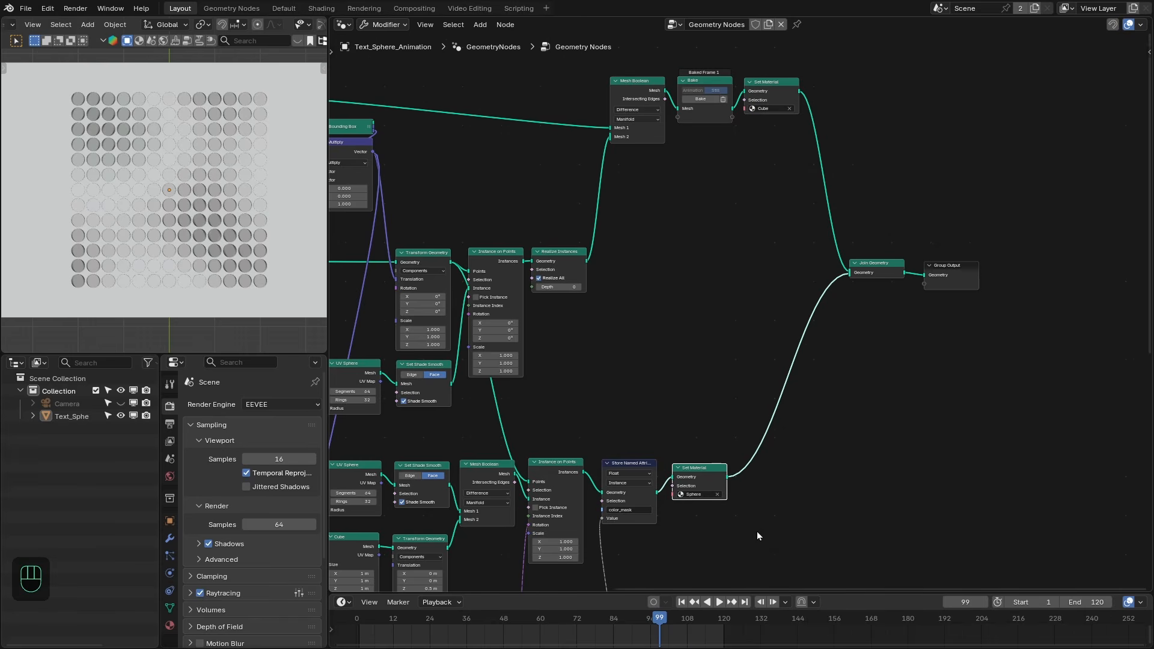
- In the Shading workspace, expand Subsurface on the Cube material's Principled BSDF and set its Weight to 0.250
{"action": "scroll", "coordinate": [756, 523], "scroll_direction": "up", "scroll_amount": 2}
{"action": "middle_click_drag", "start_coordinate": [771, 299], "coordinate": [768, 323]}
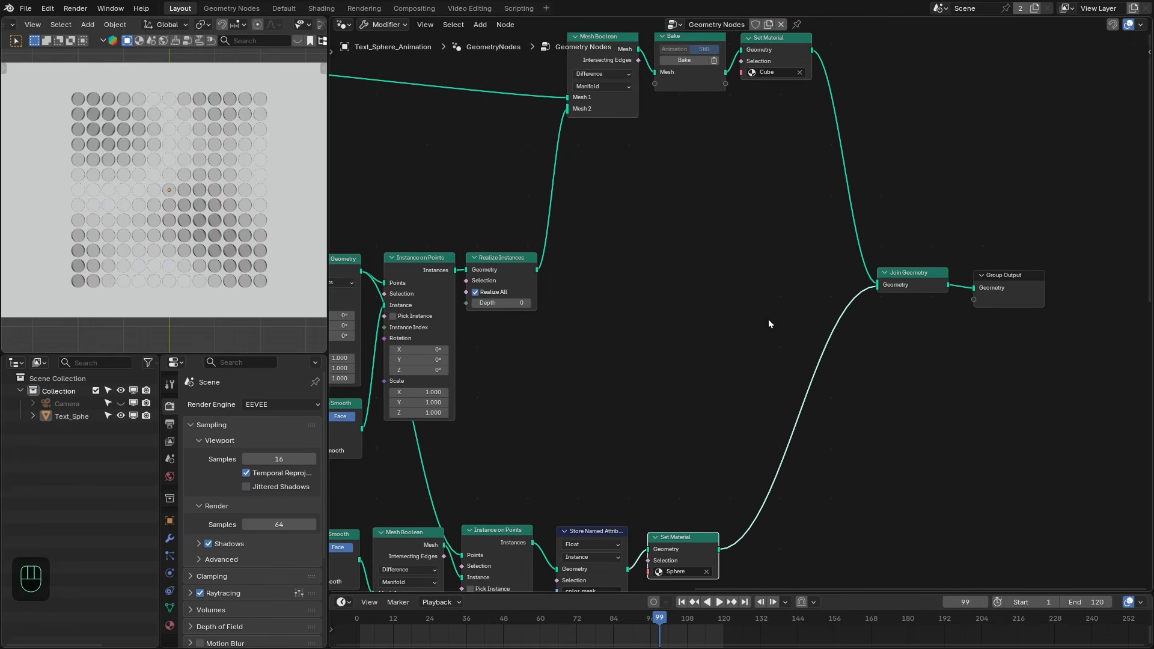
{"action": "left_click", "coordinate": [318, 9]}
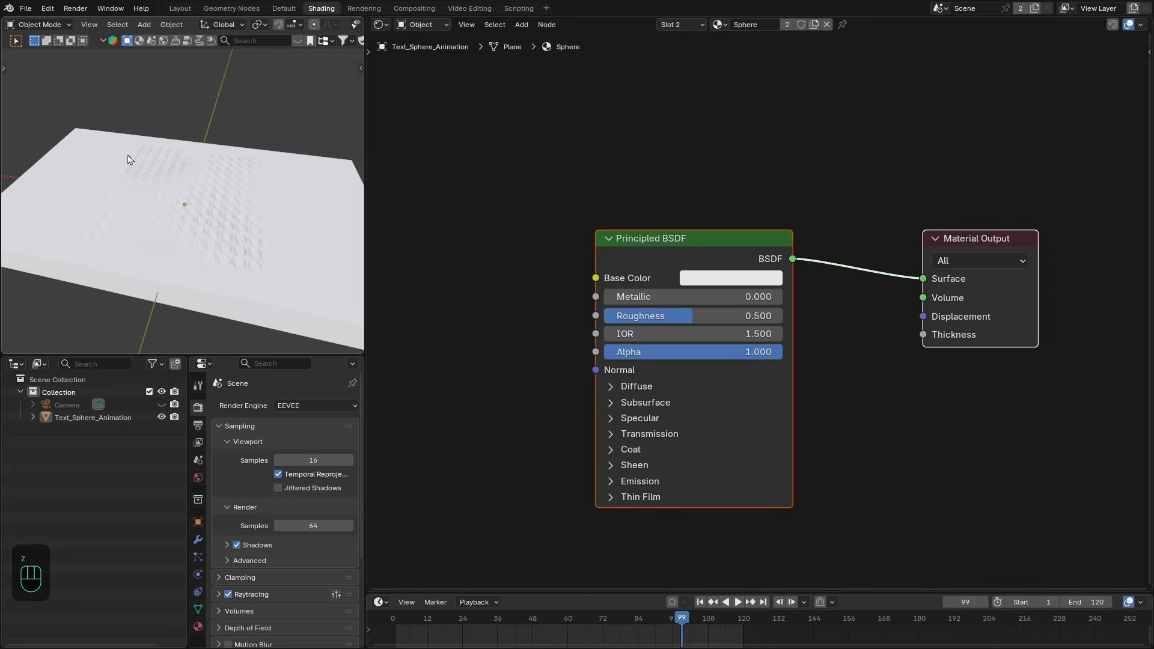
{"action": "left_click", "coordinate": [779, 189]}
{"action": "left_click", "coordinate": [692, 323]}
{"action": "middle_click_drag", "start_coordinate": [733, 324], "coordinate": [722, 265]}
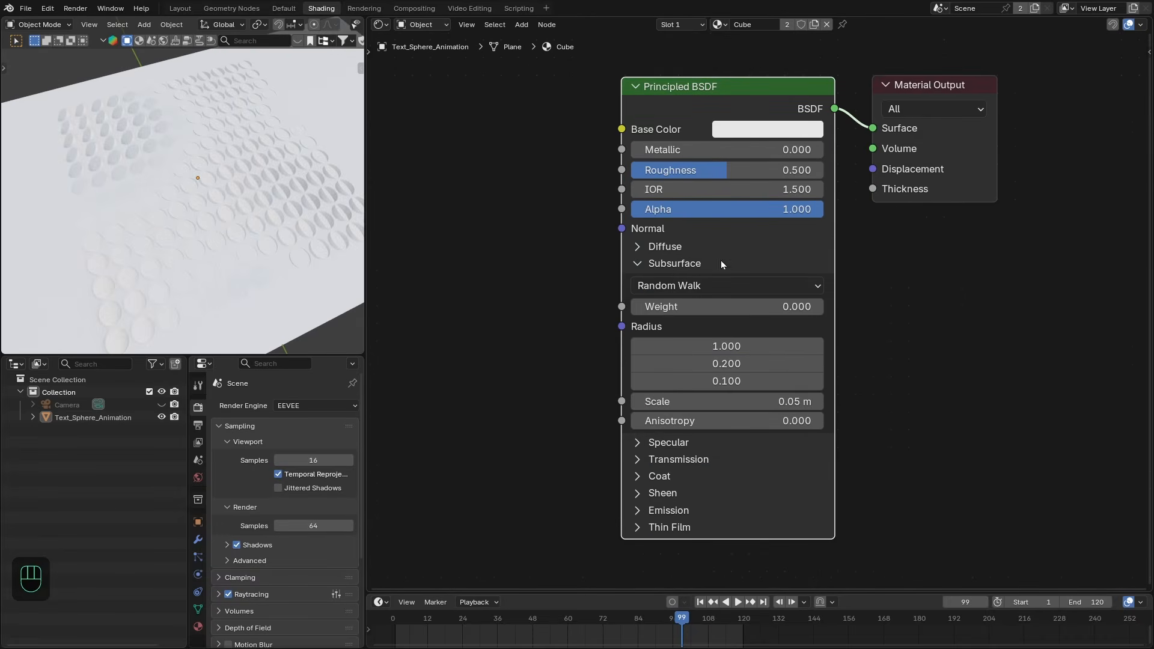
{"action": "left_click", "coordinate": [681, 311]}
{"action": "key", "text": "Return"}
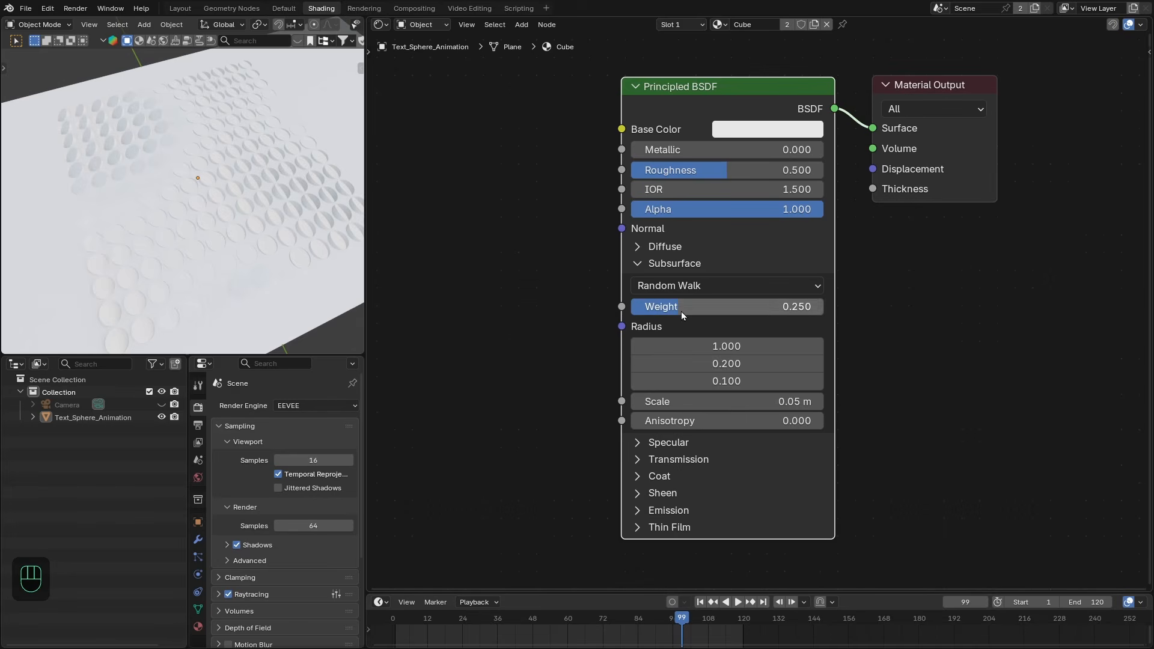
- Switch to the Sphere material and add an Attribute node before its Principled BSDF
{"action": "left_click", "coordinate": [684, 26]}
{"action": "left_click", "coordinate": [647, 62]}
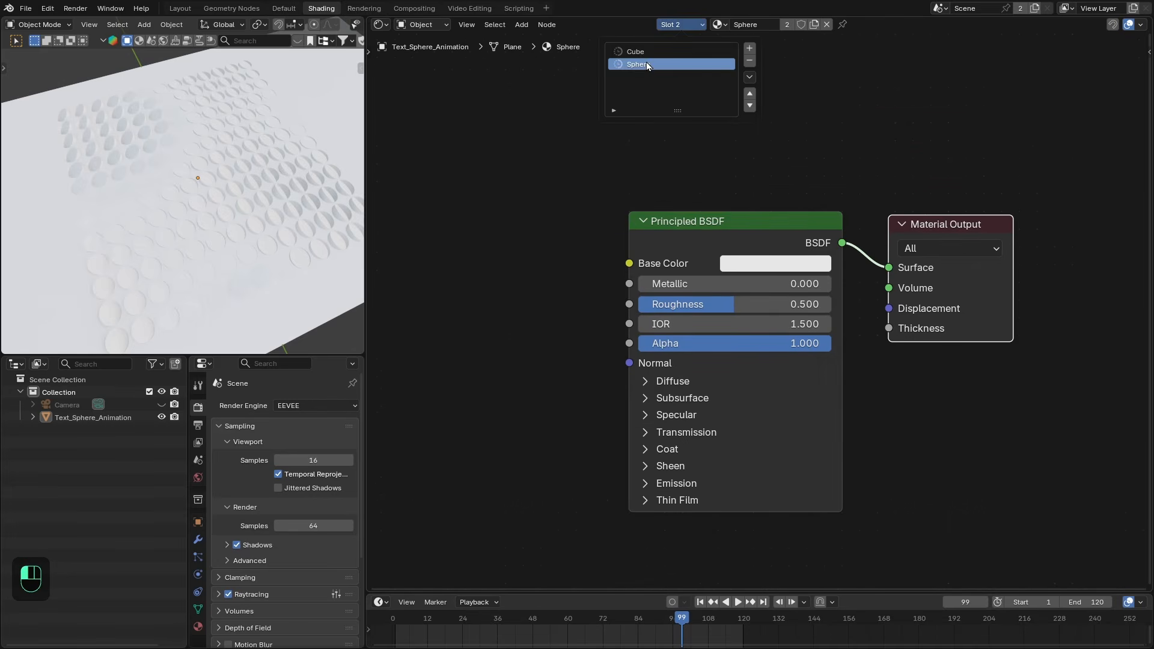
{"action": "left_click_drag", "start_coordinate": [946, 297], "coordinate": [930, 299]}
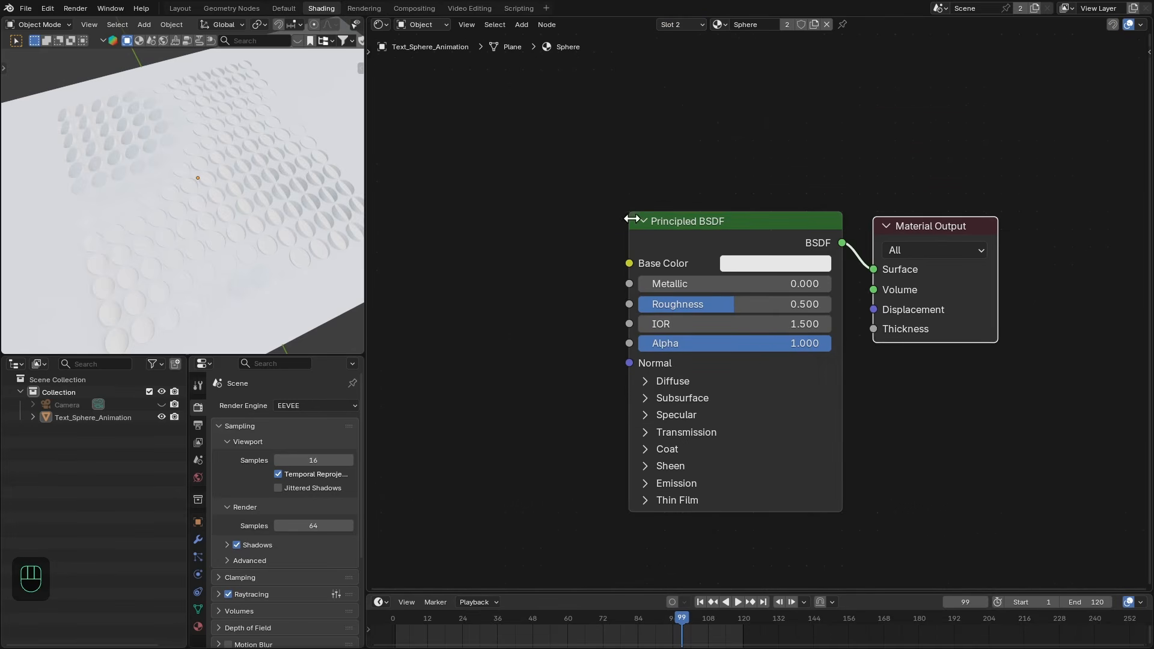
{"action": "middle_click_drag", "start_coordinate": [515, 235], "coordinate": [711, 217]}
{"action": "scroll", "coordinate": [710, 218], "scroll_direction": "down", "scroll_amount": 3}
{"action": "key", "text": "shift+a"}
{"action": "left_click", "coordinate": [578, 222]}
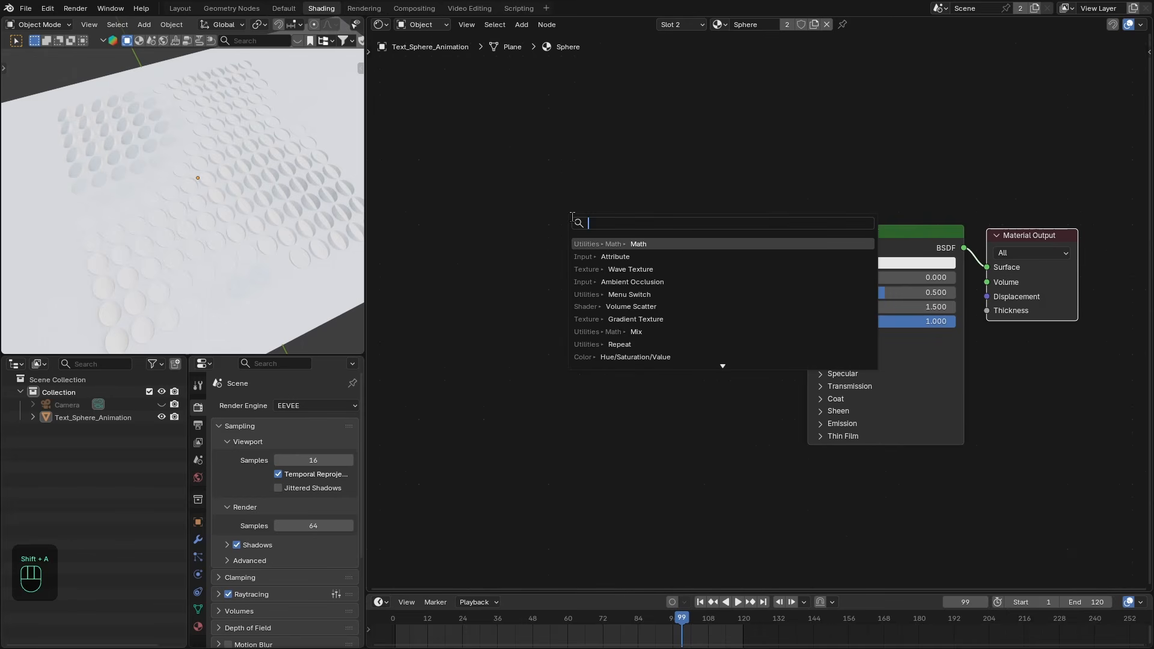
{"action": "type", "text": "attr"}
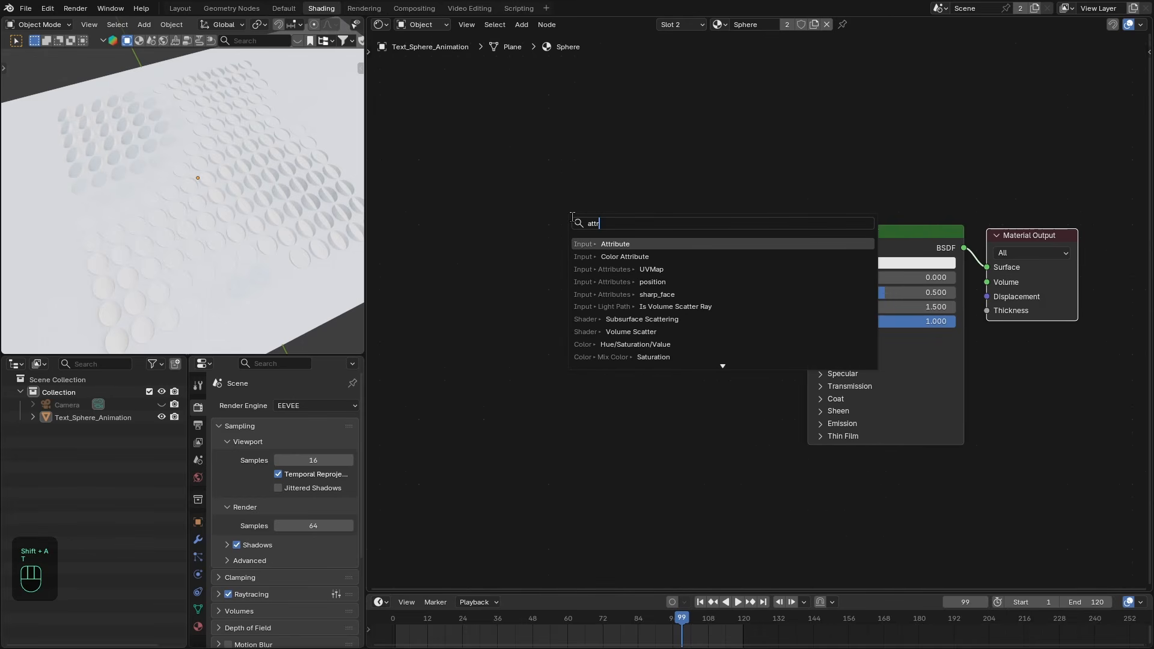
{"action": "key", "text": "Return"}
{"action": "left_click", "coordinate": [477, 219]}
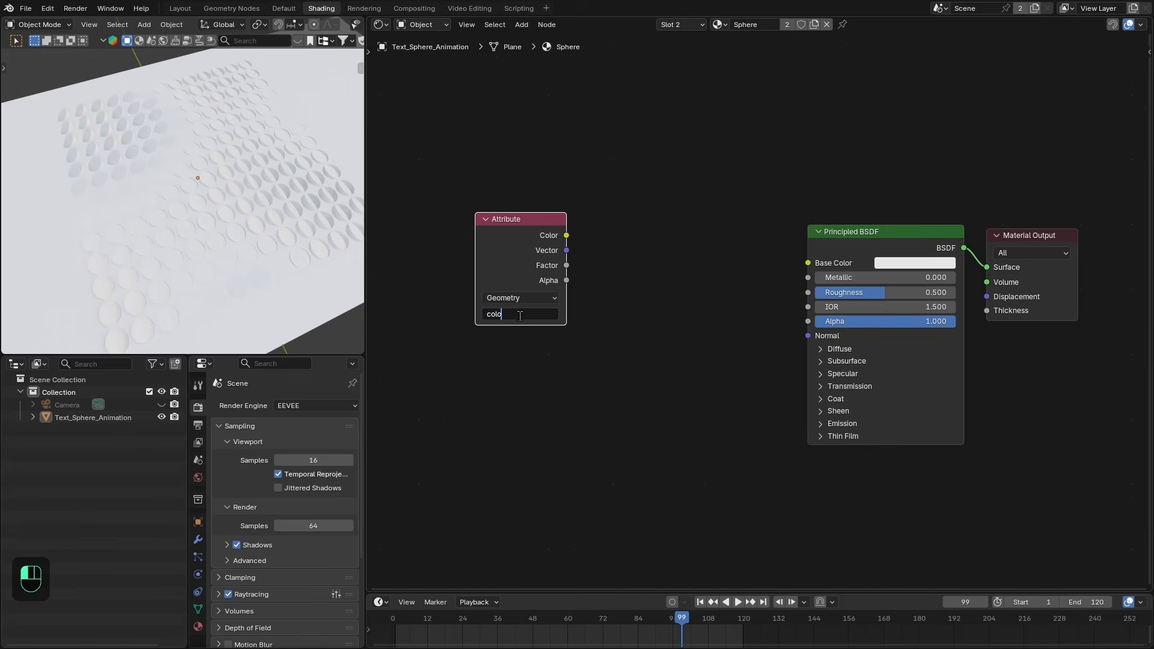
- Set the Attribute node's name to color_mask and its type to Instancer
{"action": "type", "text": "r_mask"}
{"action": "left_click", "coordinate": [664, 320]}
{"action": "left_click", "coordinate": [524, 305]}
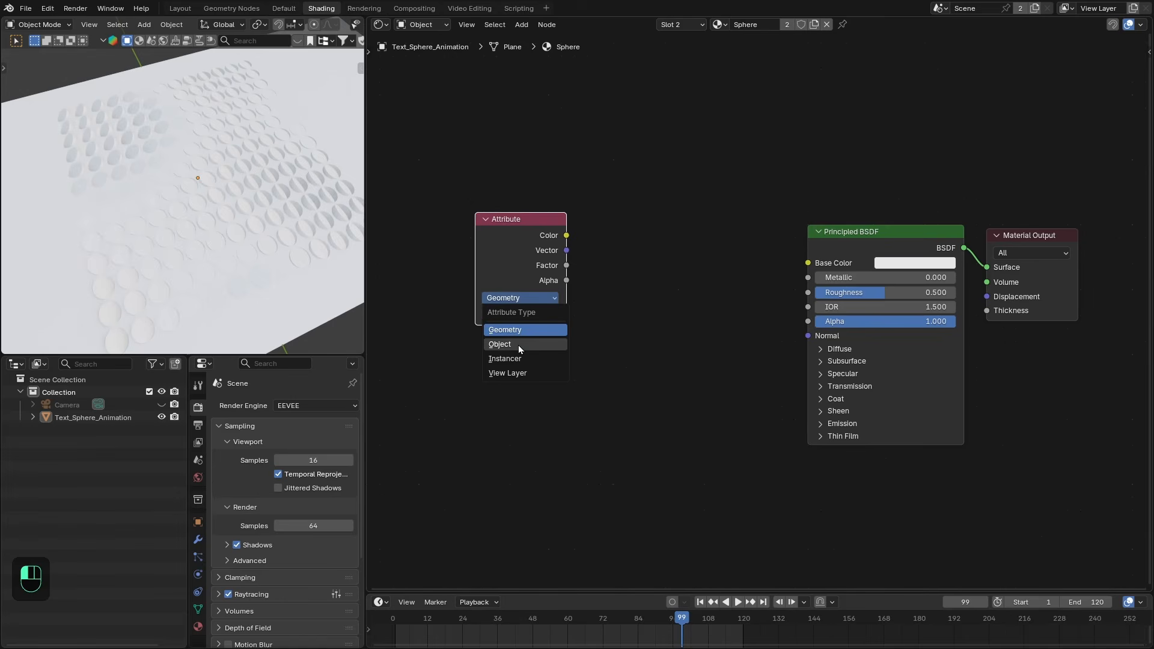
{"action": "left_click", "coordinate": [526, 359]}
{"action": "left_click_drag", "start_coordinate": [512, 235], "coordinate": [465, 237]}
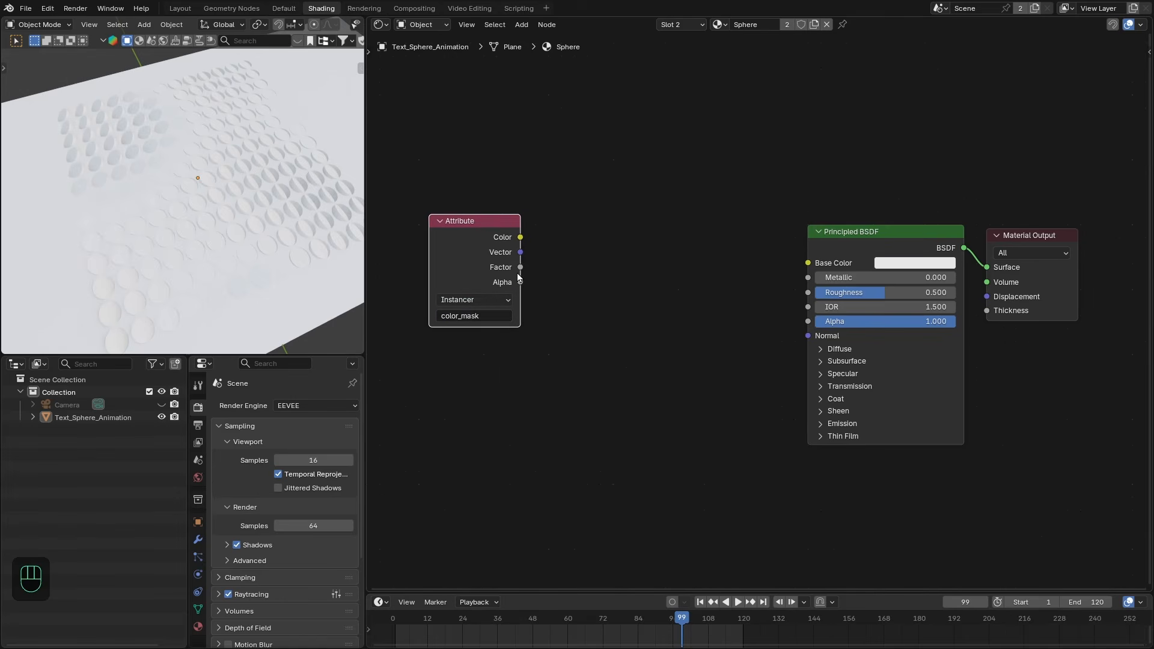
- Preview the Attribute node's Factor output and insert a Color Mix node after it, using the Mix blending mode
{"action": "left_click", "coordinate": [467, 263], "text": "ctrl+shift"}
{"action": "left_click_drag", "start_coordinate": [520, 267], "coordinate": [564, 293]}
{"action": "type", "text": "mix"}
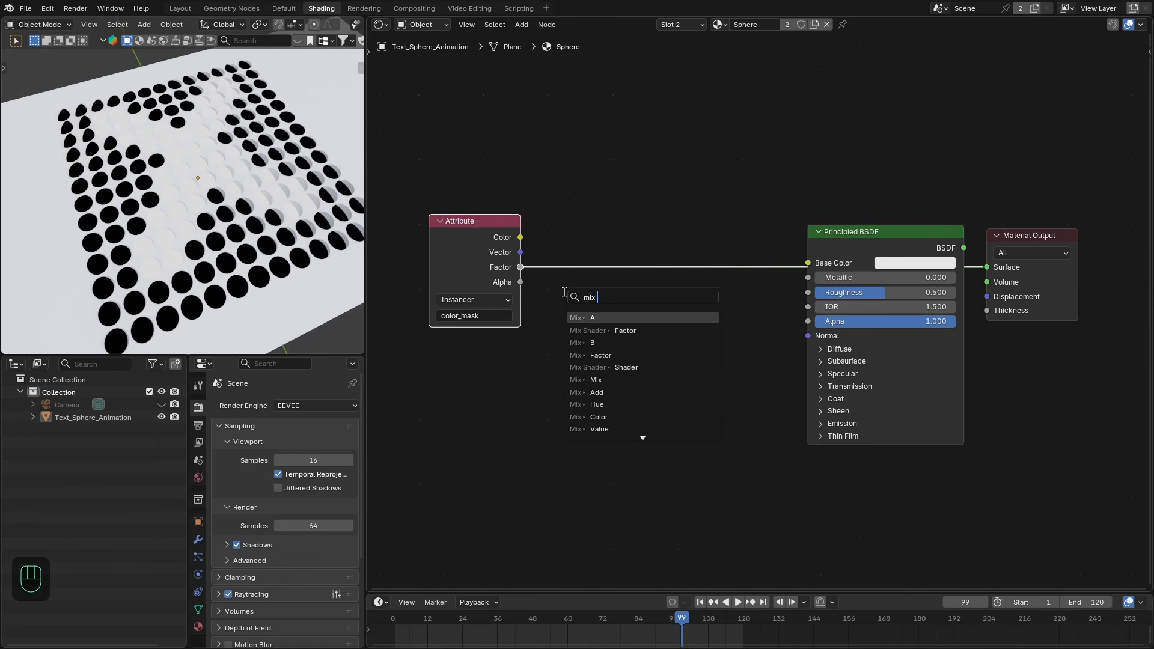
{"action": "type", "text": " col"}
{"action": "key", "text": "Return"}
{"action": "left_click", "coordinate": [619, 254]}
{"action": "left_click", "coordinate": [642, 300]}
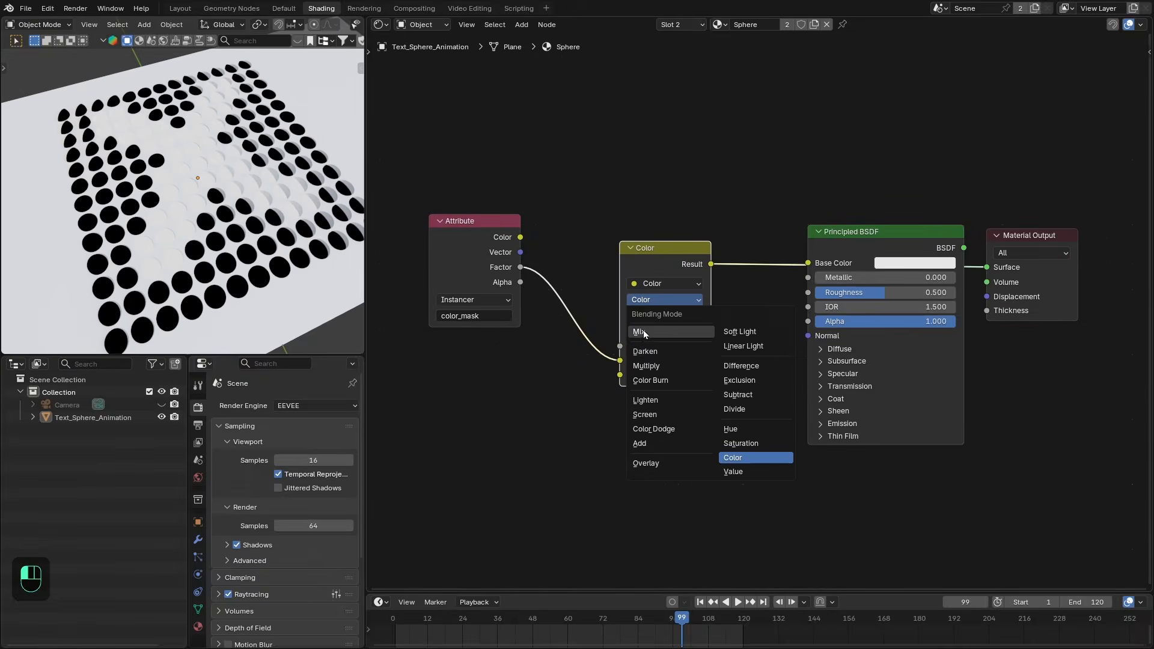
{"action": "left_click", "coordinate": [641, 332]}
- Route the Attribute's Factor into the Mix node's Factor and arrange both nodes close to the Principled BSDF
{"action": "left_click_drag", "start_coordinate": [483, 244], "coordinate": [563, 267]}
{"action": "left_click_drag", "start_coordinate": [587, 229], "coordinate": [746, 259]}
{"action": "middle_click_drag", "start_coordinate": [764, 239], "coordinate": [708, 205]}
{"action": "scroll", "coordinate": [702, 295], "scroll_direction": "up", "scroll_amount": 3}
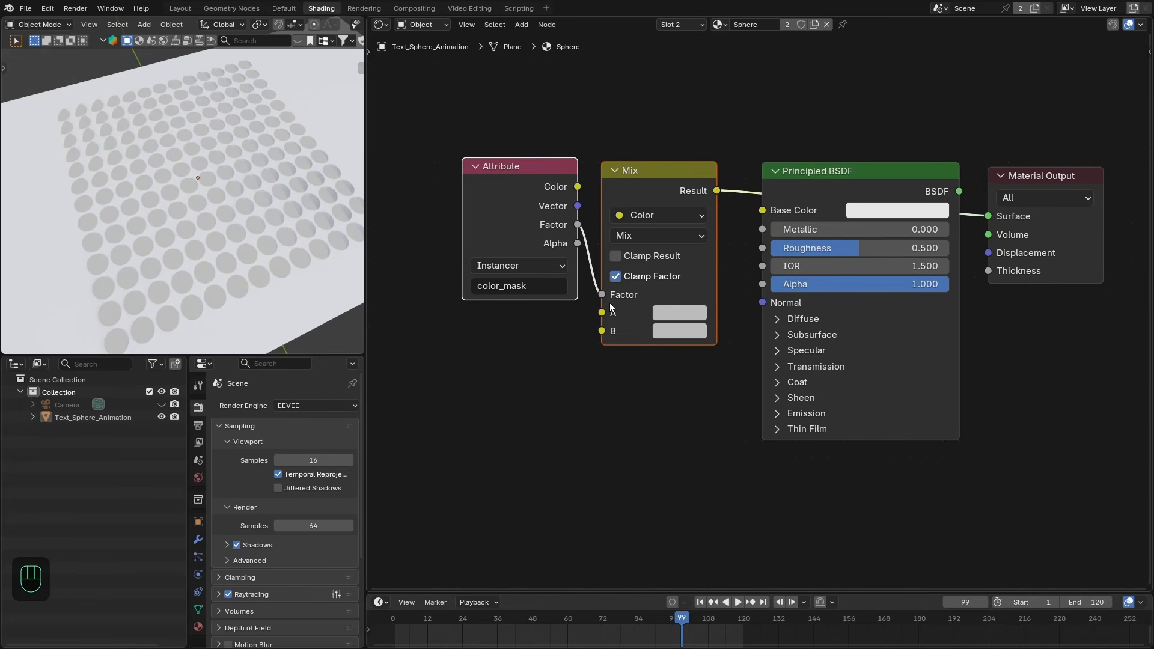
- Set the Mix node's color A to a light grey with Value 0.925
{"action": "left_click", "coordinate": [672, 316]}
{"action": "left_click", "coordinate": [735, 248]}
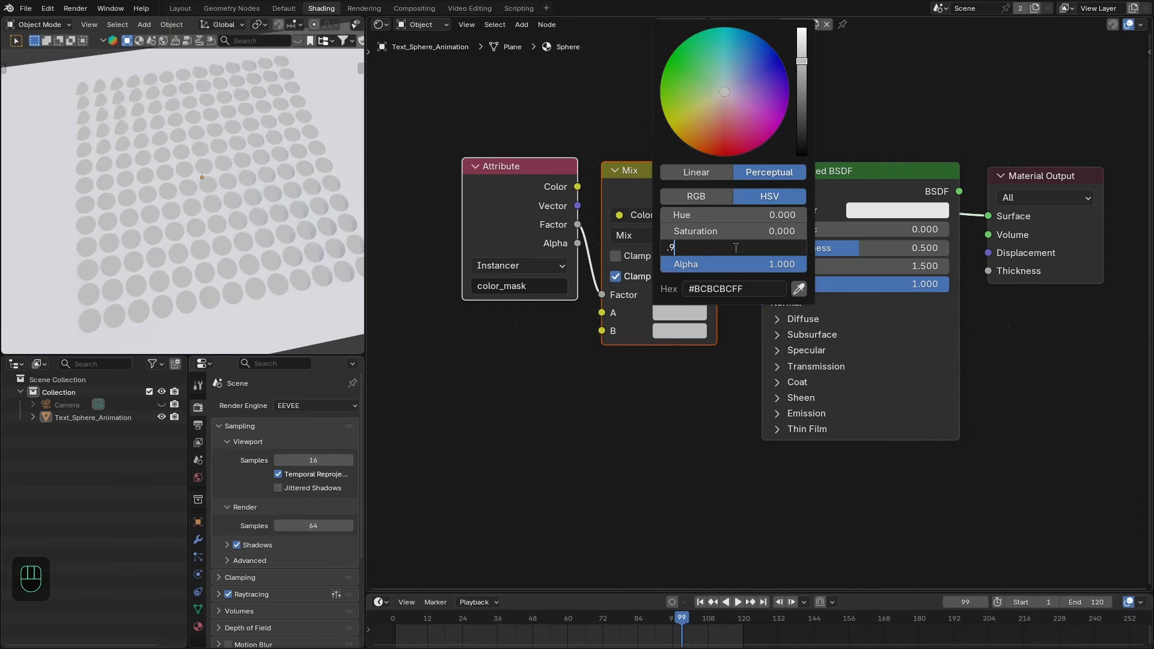
{"action": "key", "text": "Return"}
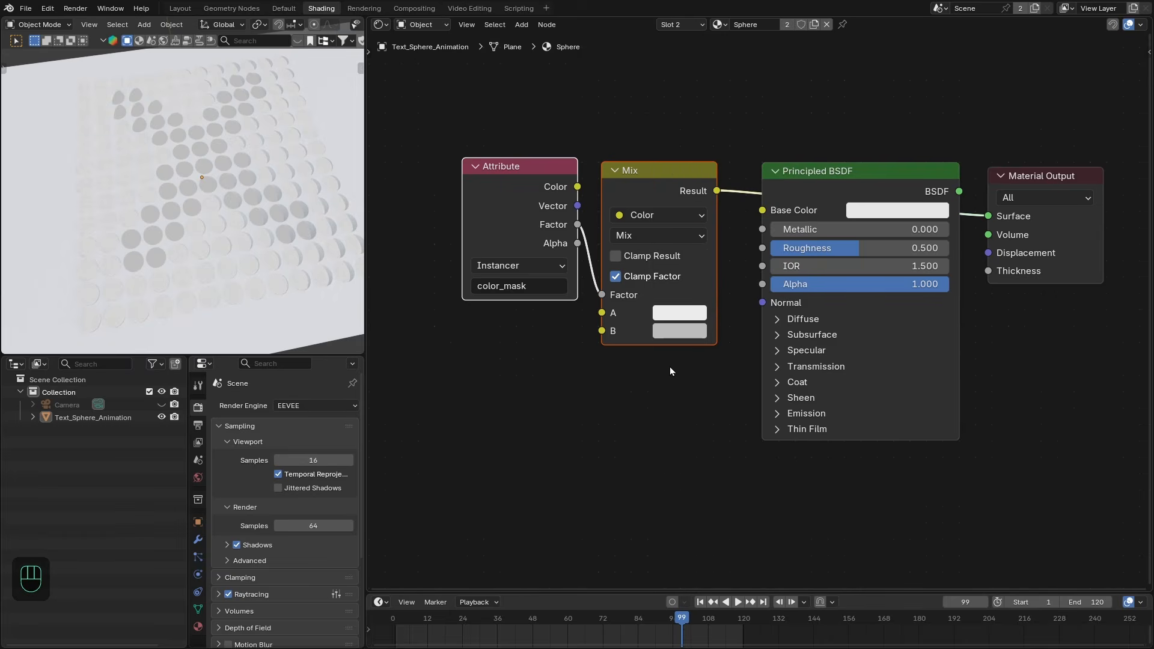
{"action": "left_click", "coordinate": [684, 317]}
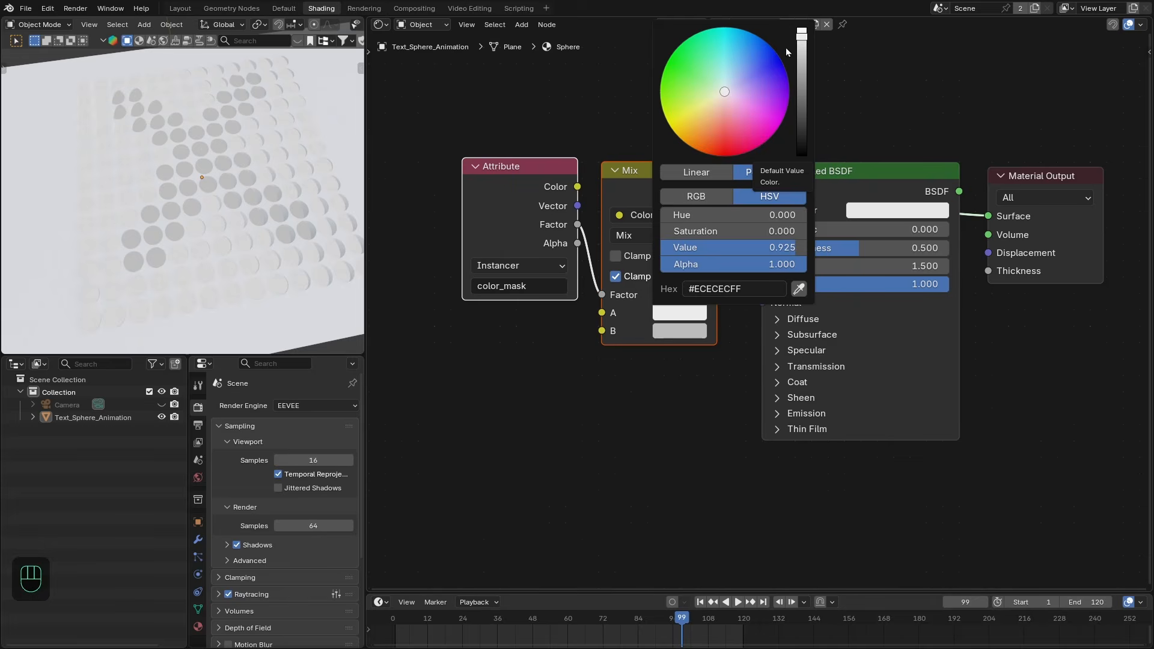
- Set the Mix node's color B to an orange of about #EB812B and view the spheres from the top
{"action": "left_click", "coordinate": [678, 332]}
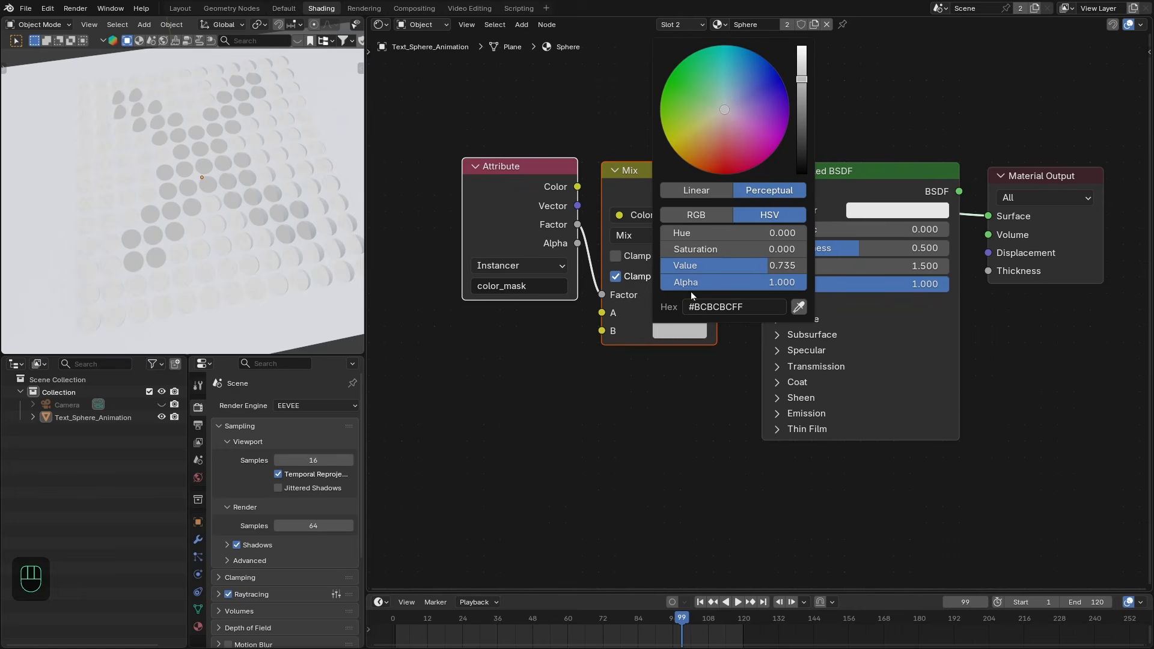
{"action": "left_click_drag", "start_coordinate": [804, 61], "coordinate": [803, 55]}
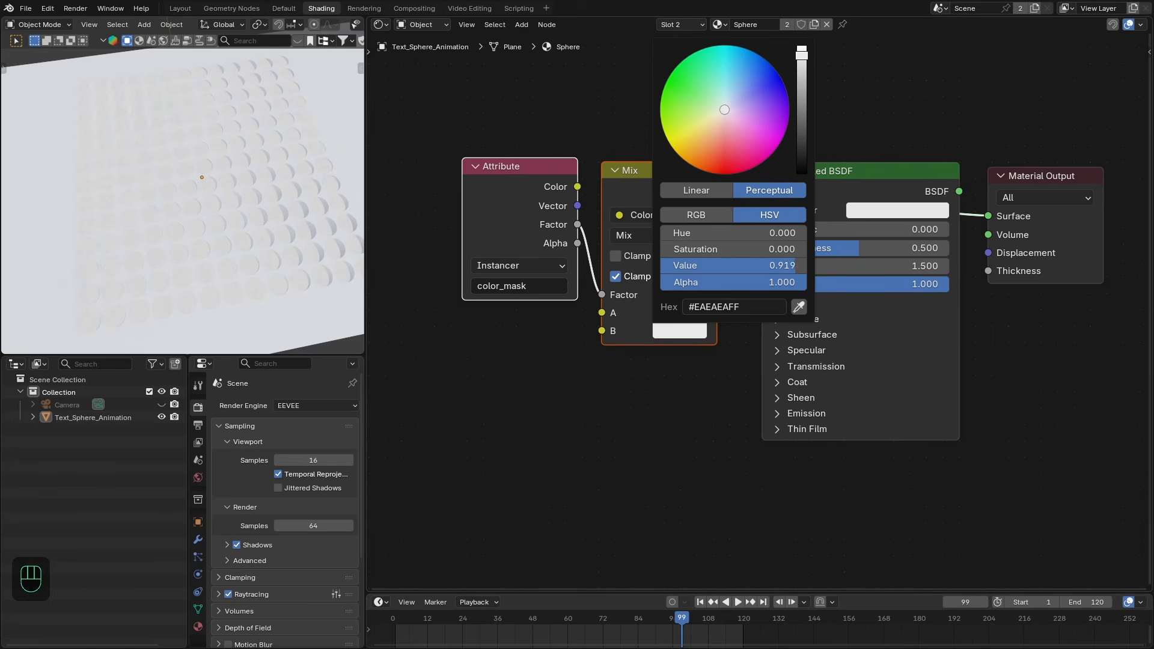
{"action": "left_click_drag", "start_coordinate": [703, 151], "coordinate": [695, 153]}
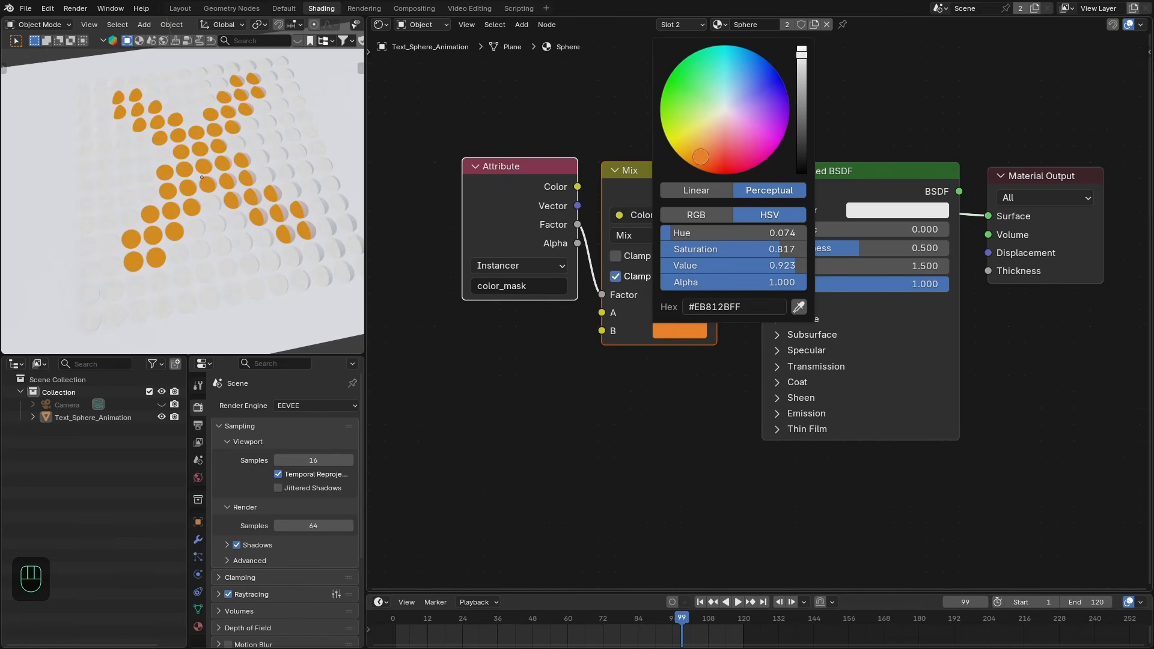
{"action": "middle_click_drag", "start_coordinate": [264, 163], "coordinate": [257, 188]}
{"action": "key", "text": "KP_7"}
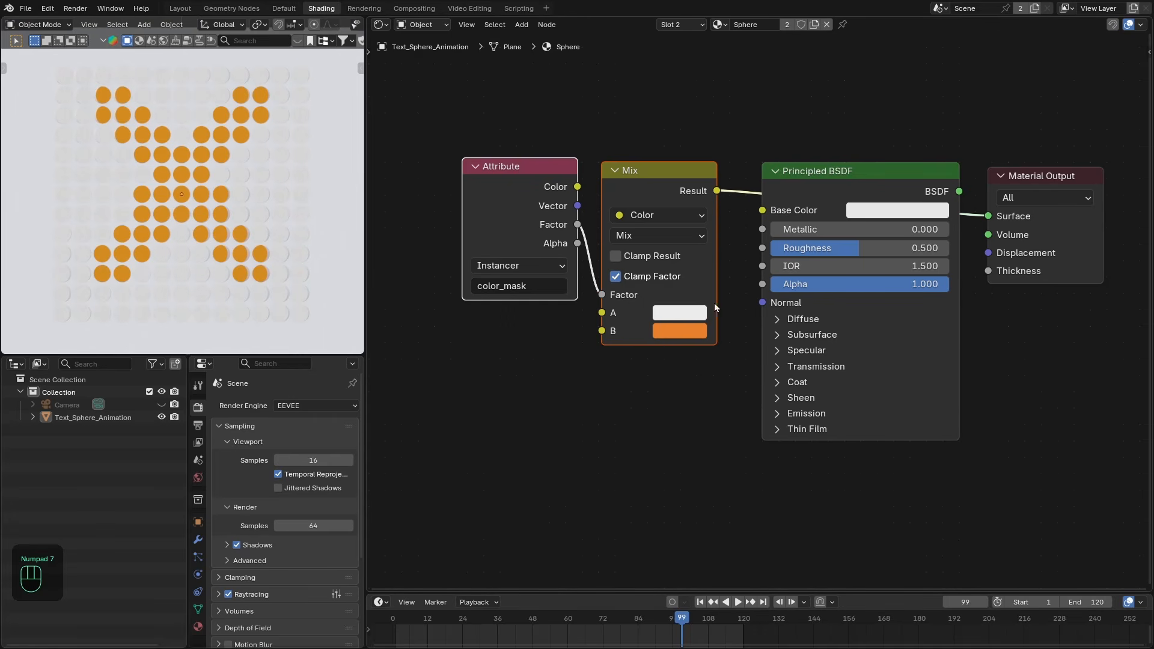
- Connect the Mix Result to the Principled BSDF's Base Color and the BSDF output to the Material Output's Surface
{"action": "left_click_drag", "start_coordinate": [715, 191], "coordinate": [762, 214]}
{"action": "left_click_drag", "start_coordinate": [960, 191], "coordinate": [987, 217]}
{"action": "left_click_drag", "start_coordinate": [904, 183], "coordinate": [896, 182]}
- Expand Subsurface on the Sphere material's Principled BSDF and set its Weight to 0.75
{"action": "middle_click_drag", "start_coordinate": [821, 336], "coordinate": [814, 290]}
{"action": "left_click", "coordinate": [796, 288]}
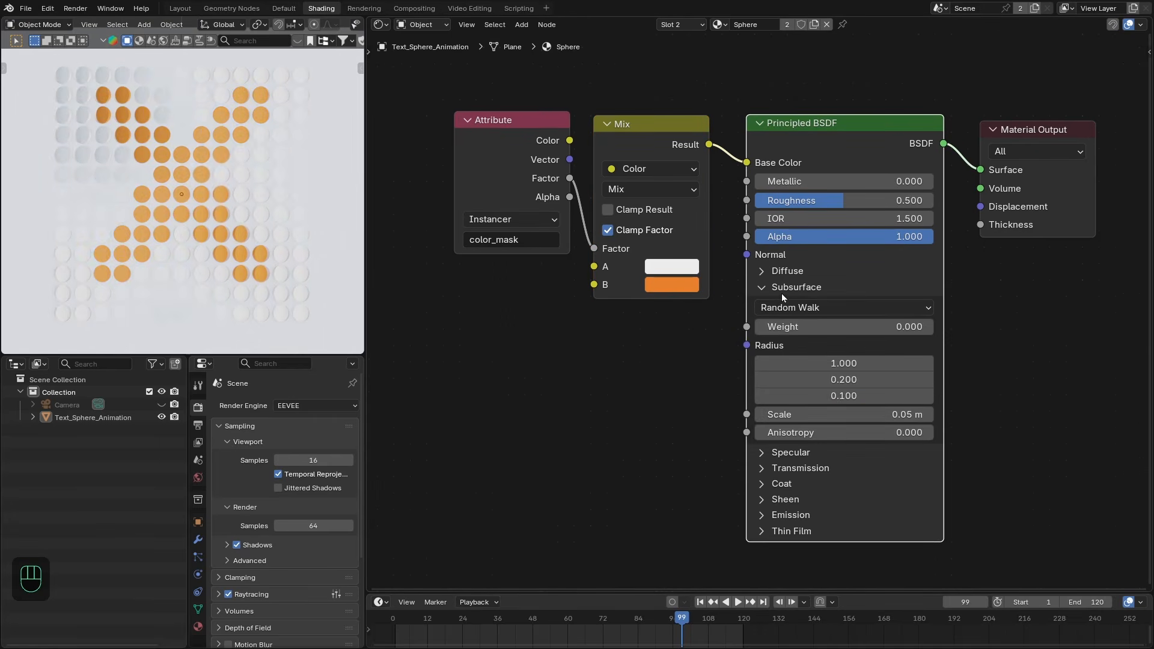
{"action": "left_click", "coordinate": [847, 324]}
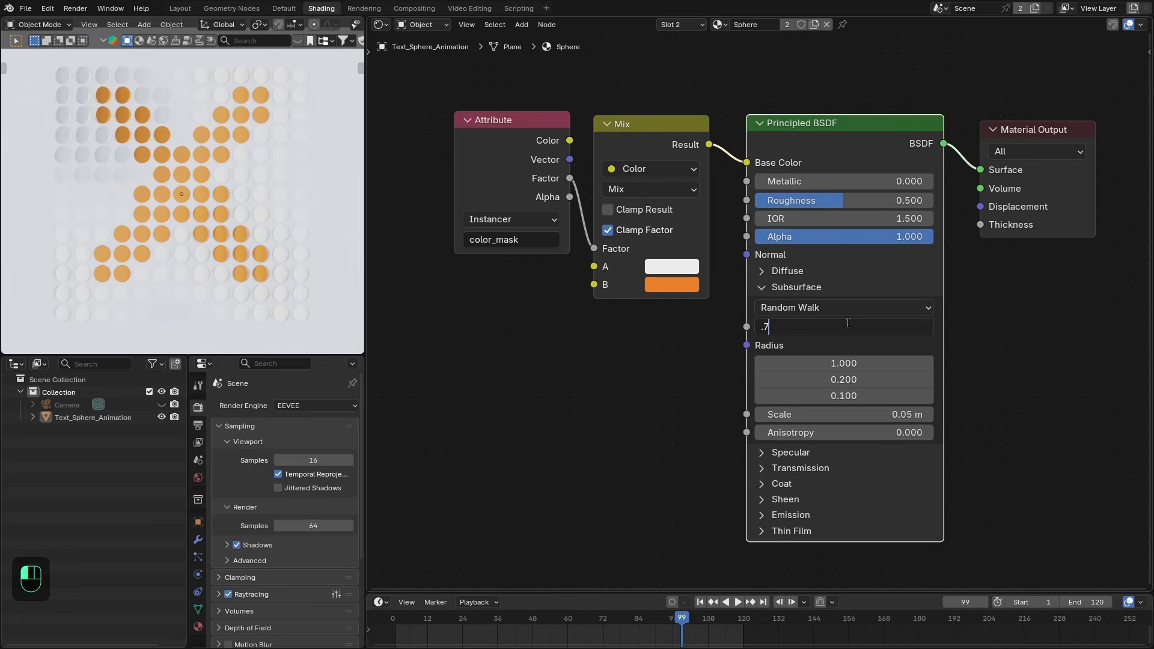
{"action": "type", "text": ".75"}
{"action": "key", "text": "Return"}
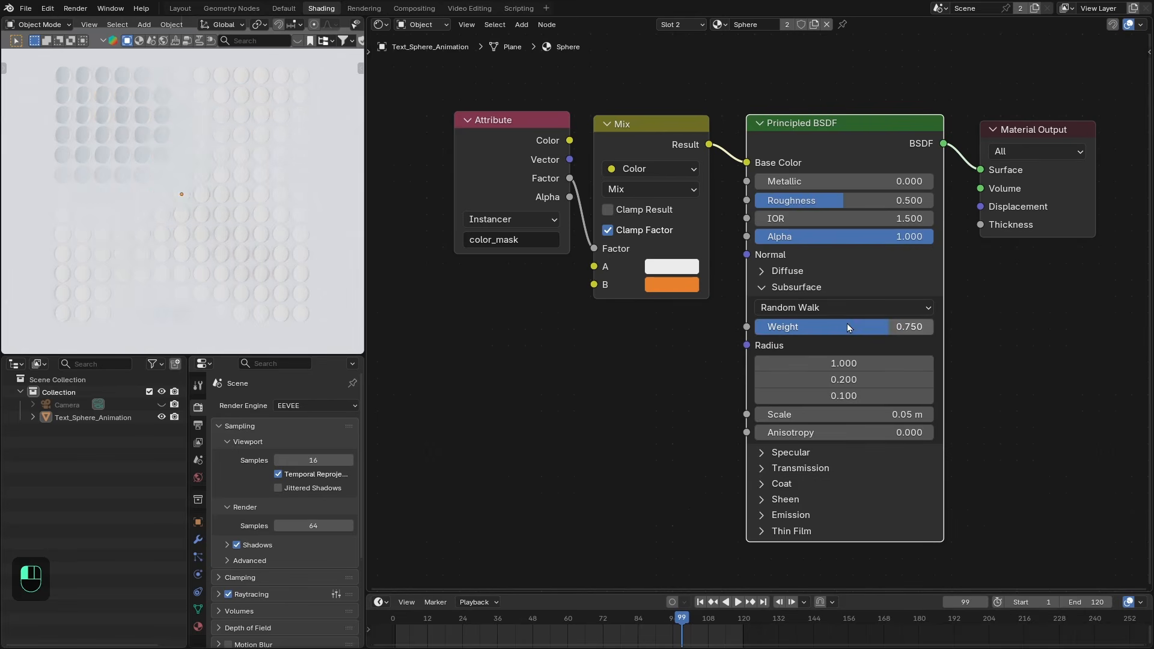
- Switch the render engine to Cycles with GPU Compute, enable viewport denoising, and preview the spheres in rendered shading
{"action": "left_click", "coordinate": [303, 406]}
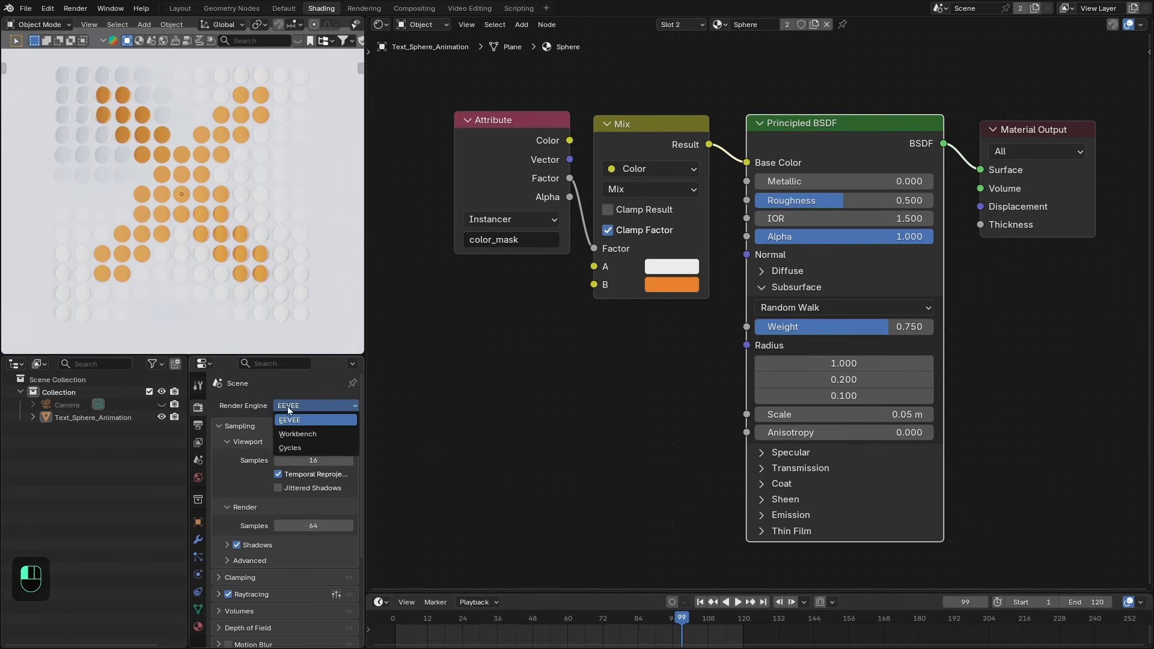
{"action": "left_click", "coordinate": [292, 449]}
{"action": "left_click", "coordinate": [291, 423]}
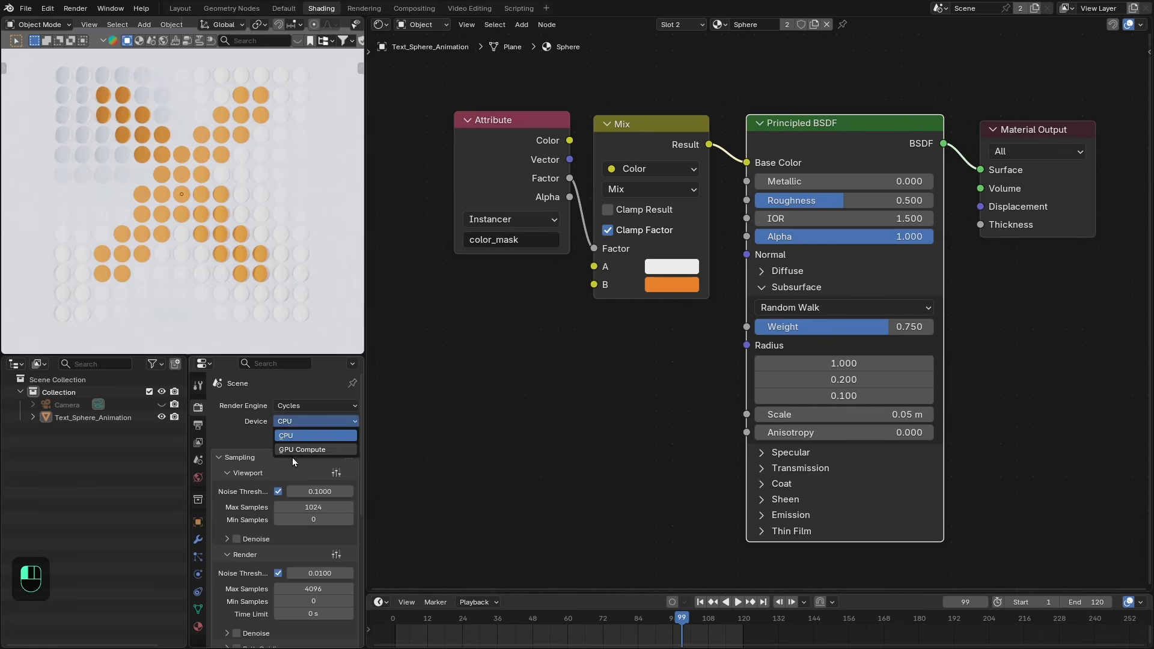
{"action": "left_click", "coordinate": [292, 455]}
{"action": "left_click", "coordinate": [240, 538]}
{"action": "scroll", "coordinate": [239, 287], "scroll_direction": "down", "scroll_amount": 1}
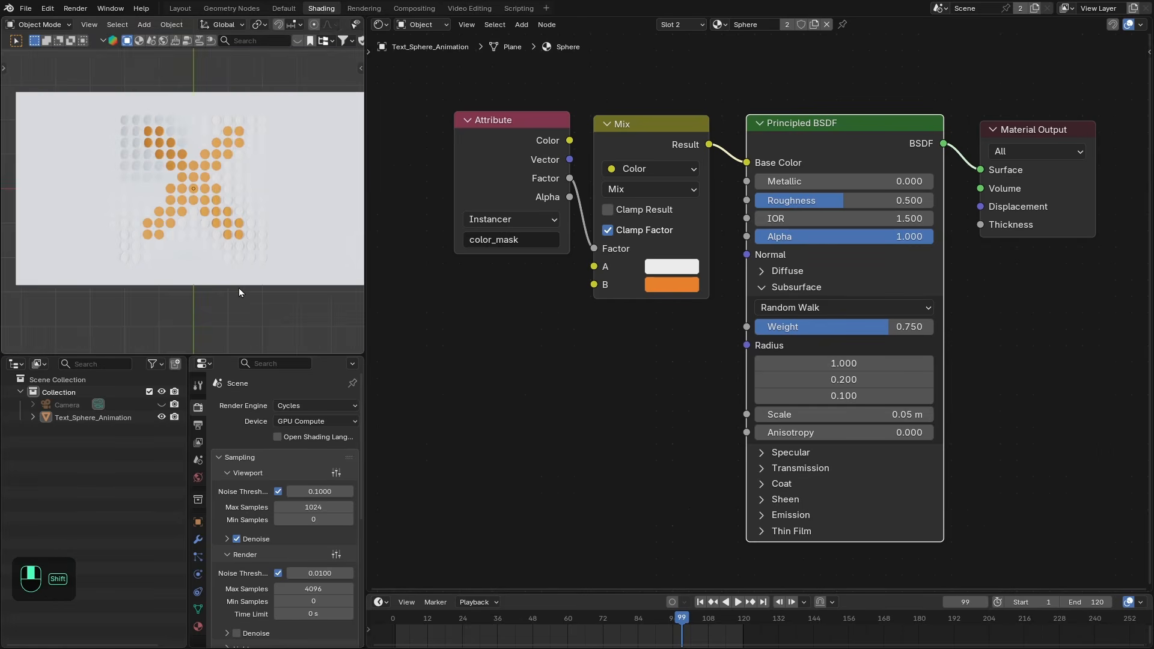
{"action": "scroll", "coordinate": [250, 256], "scroll_direction": "up", "scroll_amount": 4}
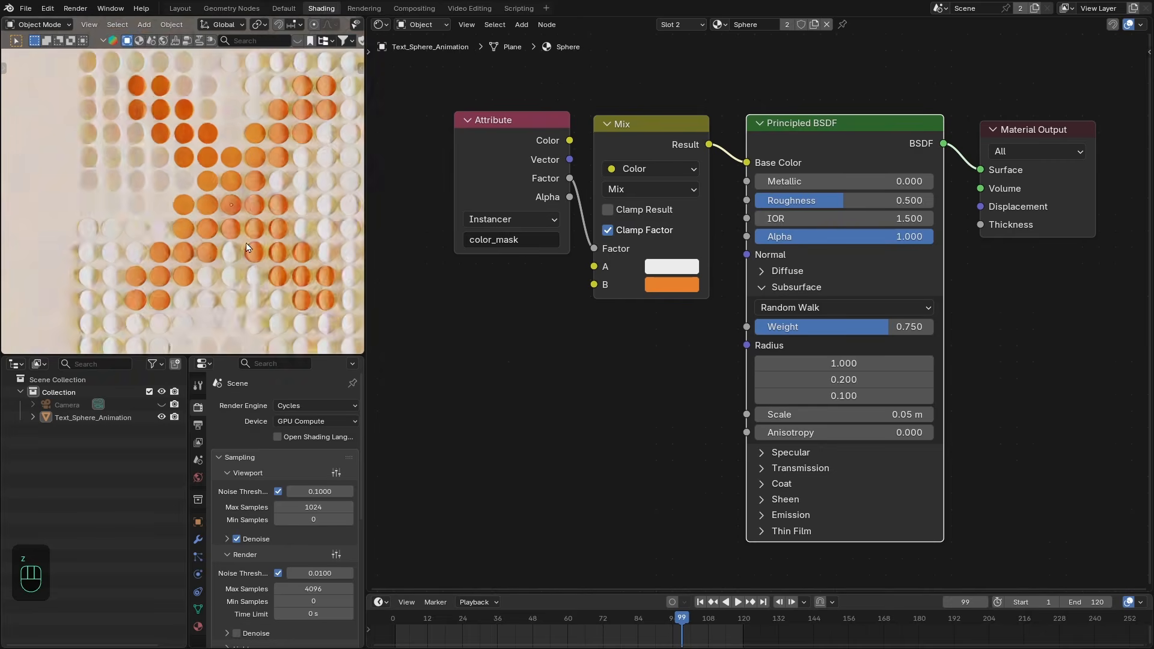
{"action": "left_click_drag", "start_coordinate": [265, 255], "coordinate": [265, 254], "text": "shift"}
{"action": "middle_click_drag", "start_coordinate": [265, 254], "coordinate": [204, 175], "text": "shift"}
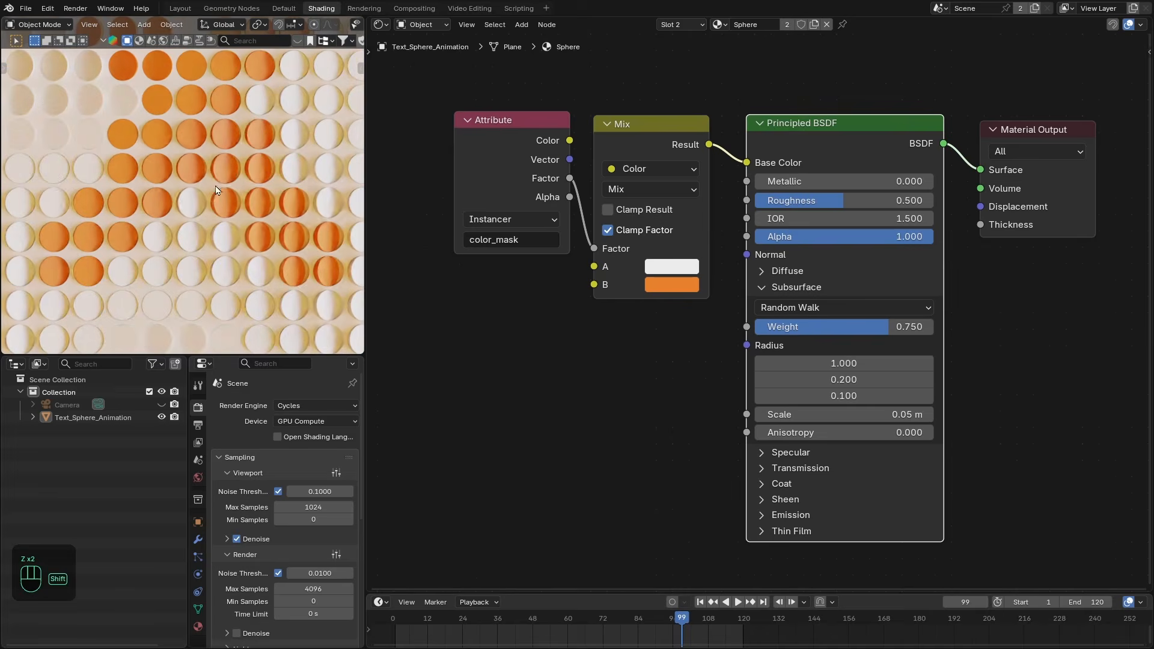
- In the World shader's EasyHDR node setup, set the Add node's value to 0 to turn off the environment lighting
{"action": "left_click", "coordinate": [424, 25]}
{"action": "left_click", "coordinate": [431, 71]}
{"action": "scroll", "coordinate": [709, 377], "scroll_direction": "down", "scroll_amount": 3}
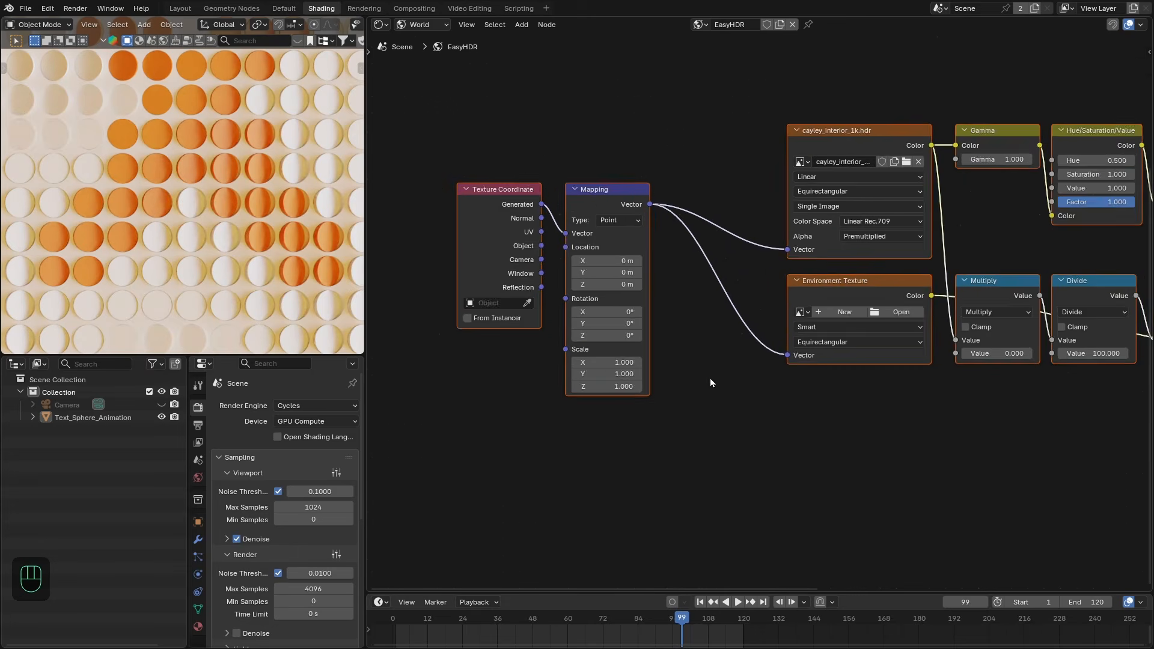
{"action": "left_click", "coordinate": [974, 337]}
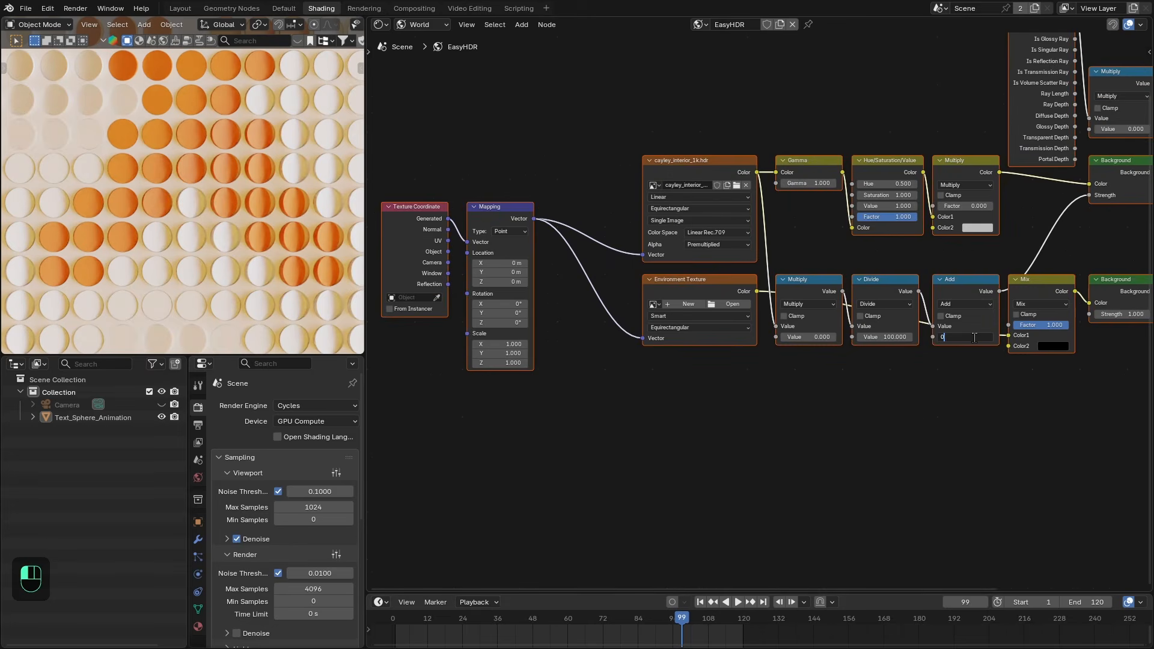
{"action": "type", "text": "0"}
{"action": "key", "text": "Return"}
- In the Default workspace, add a Sun light to the scene
{"action": "left_click", "coordinate": [298, 8]}
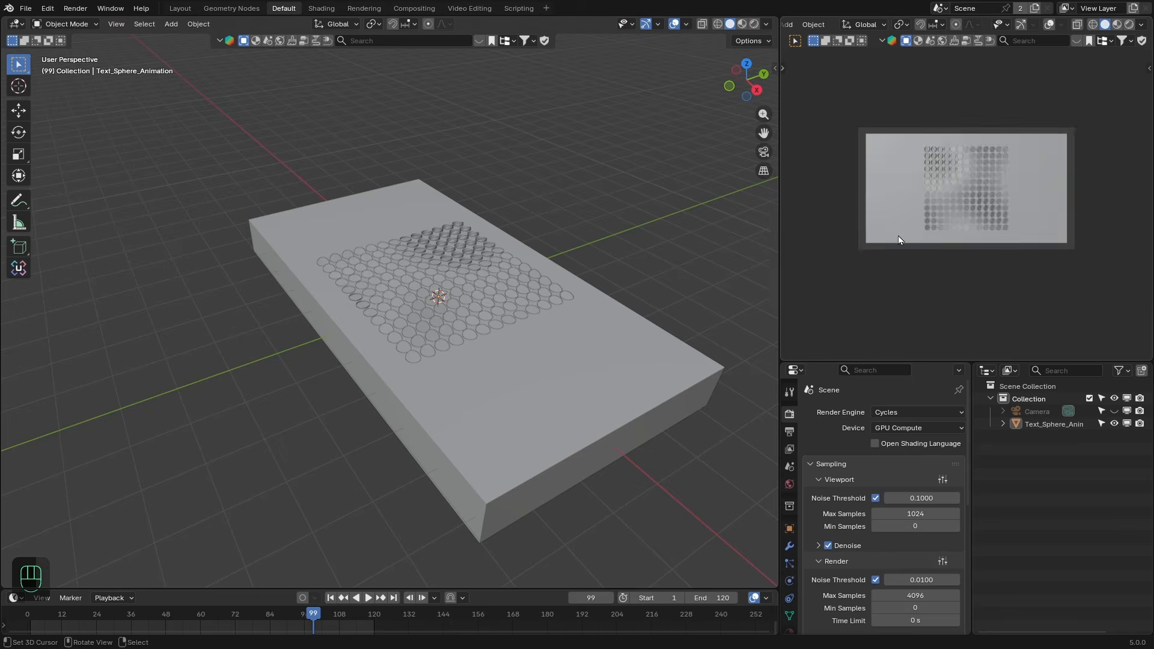
{"action": "scroll", "coordinate": [494, 293], "scroll_direction": "up", "scroll_amount": 2}
{"action": "middle_click_drag", "start_coordinate": [501, 273], "coordinate": [556, 300]}
{"action": "key", "text": "shift+a"}
{"action": "mouse_move", "coordinate": [318, 479]}
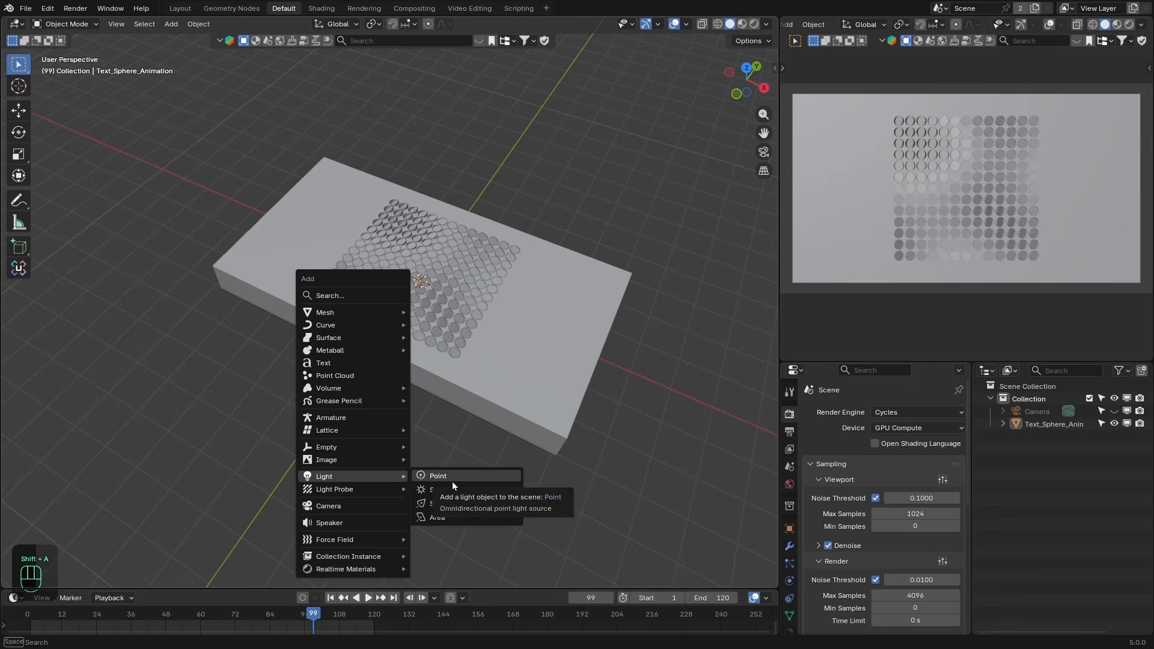
{"action": "left_click", "coordinate": [443, 491]}
{"action": "middle_click_drag", "start_coordinate": [443, 491], "coordinate": [514, 377]}
- Rotate the sun in the right view so it shines almost horizontally along the slab
{"action": "key", "text": "KP_3"}
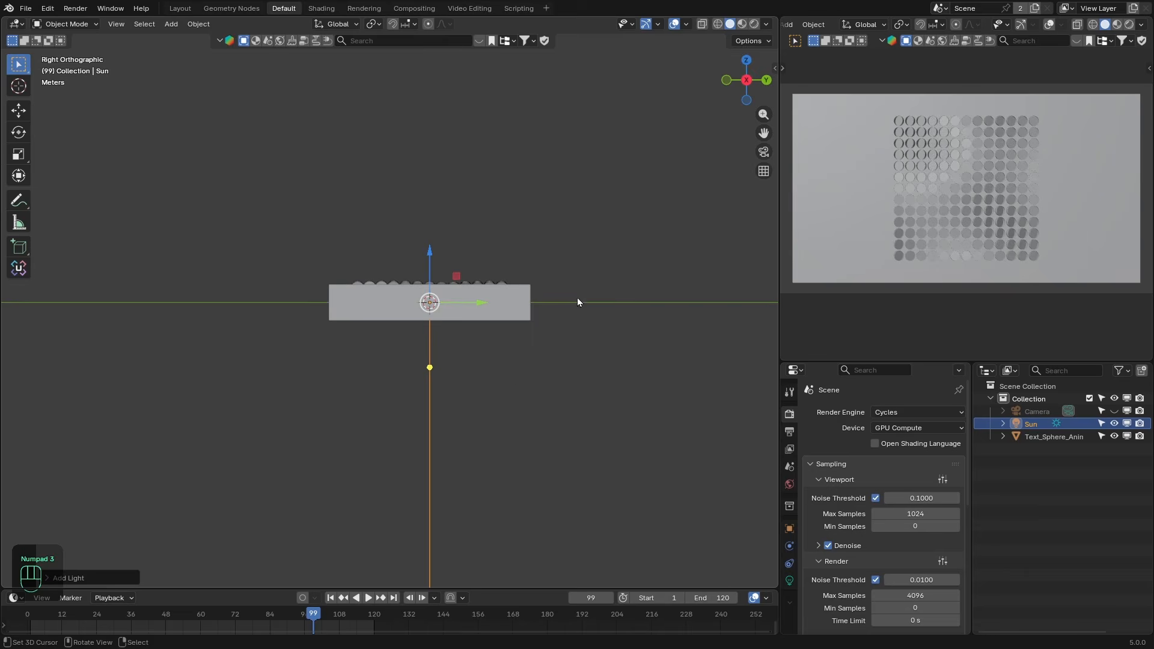
{"action": "key", "text": "r"}
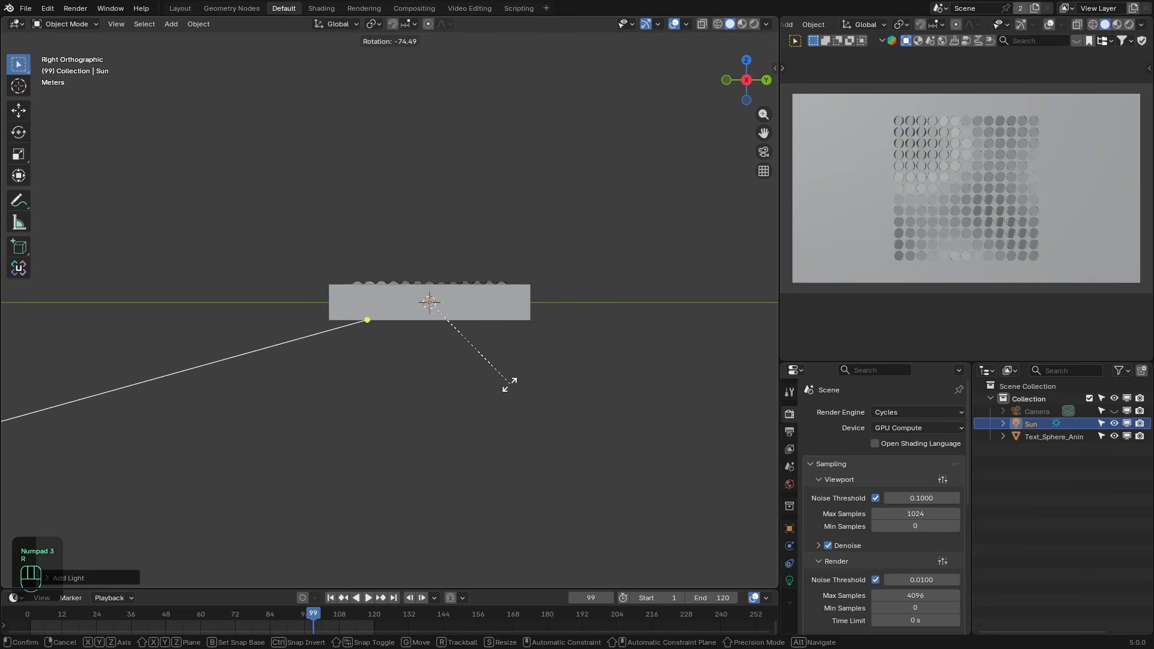
{"action": "left_click", "coordinate": [490, 395]}
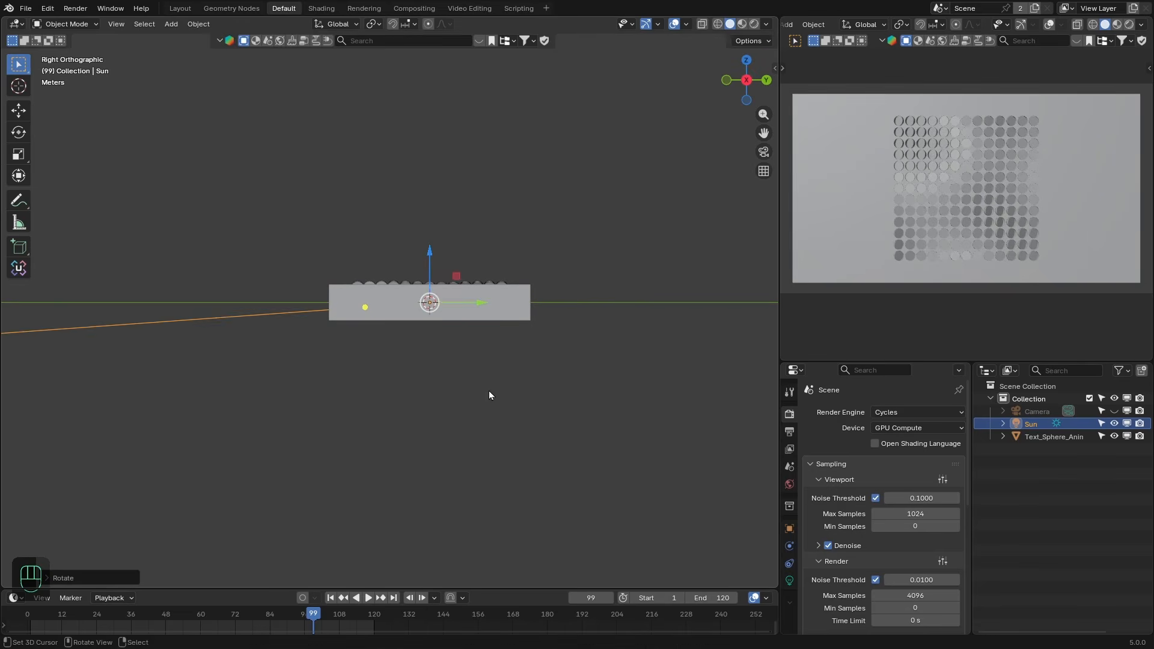
- Move the sun above the slab and, in the top view, just beyond its far edge on the positive X side
{"action": "key", "text": "g"}
{"action": "key", "text": "KP_7"}
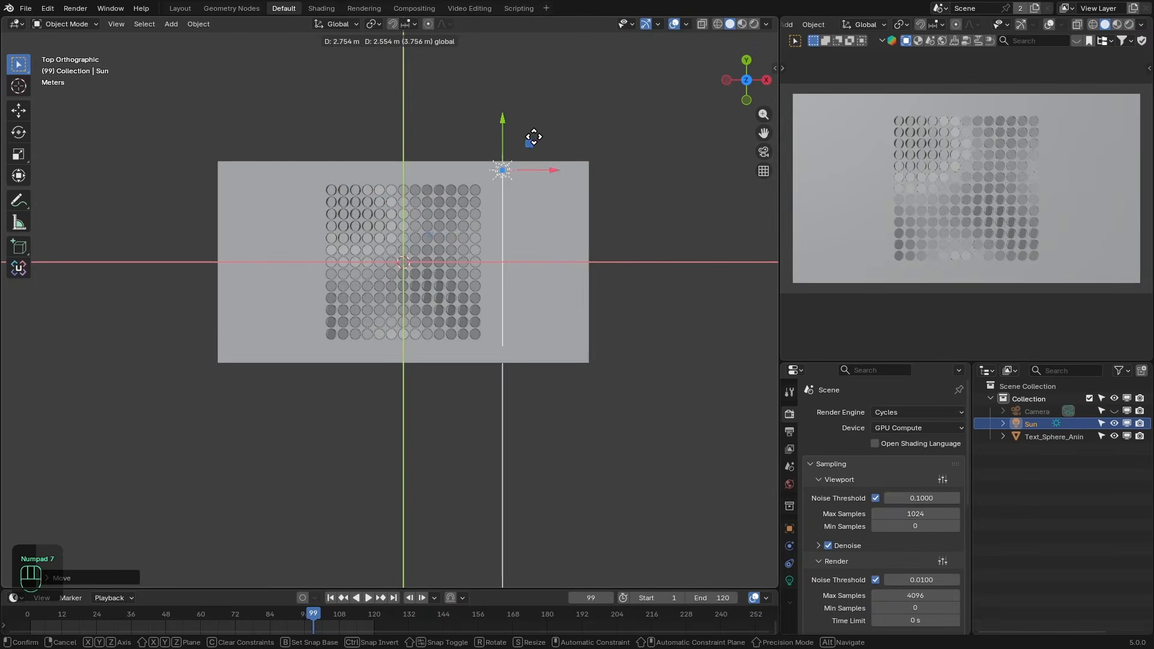
{"action": "left_click_drag", "start_coordinate": [561, 108], "coordinate": [559, 104]}
- Show the preview viewport in rendered shading and rotate the sun in the top view to shine diagonally across the sphere grid
{"action": "key", "text": "z"}
{"action": "left_click", "coordinate": [1005, 158]}
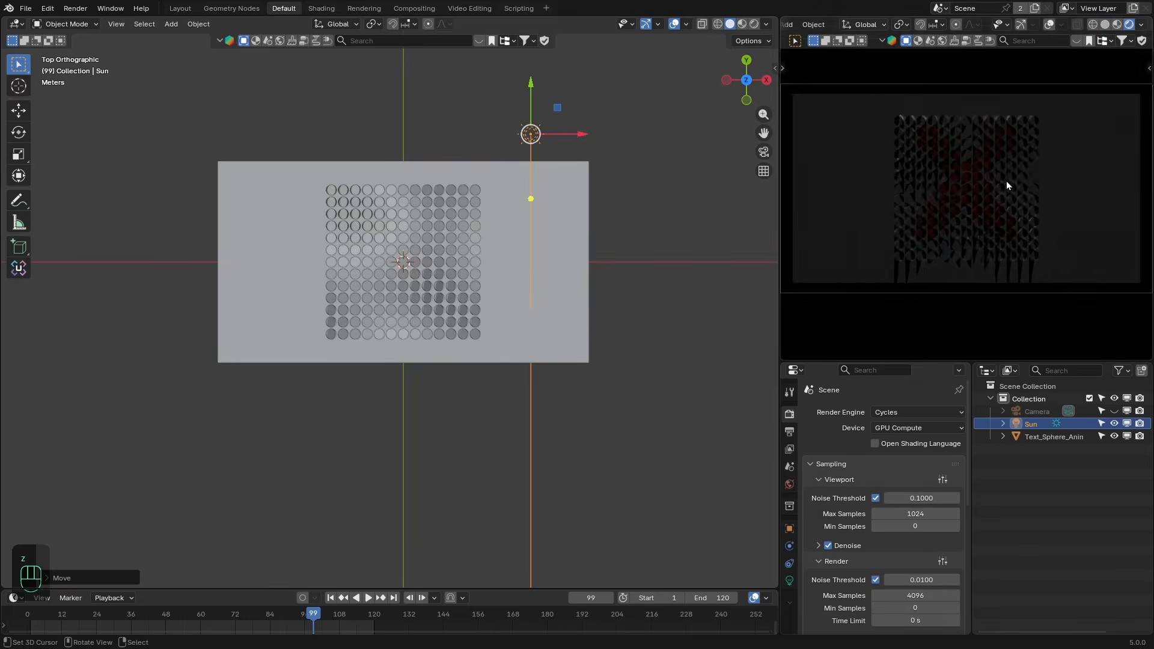
{"action": "scroll", "coordinate": [1006, 182], "scroll_direction": "up", "scroll_amount": 3}
{"action": "key", "text": "r"}
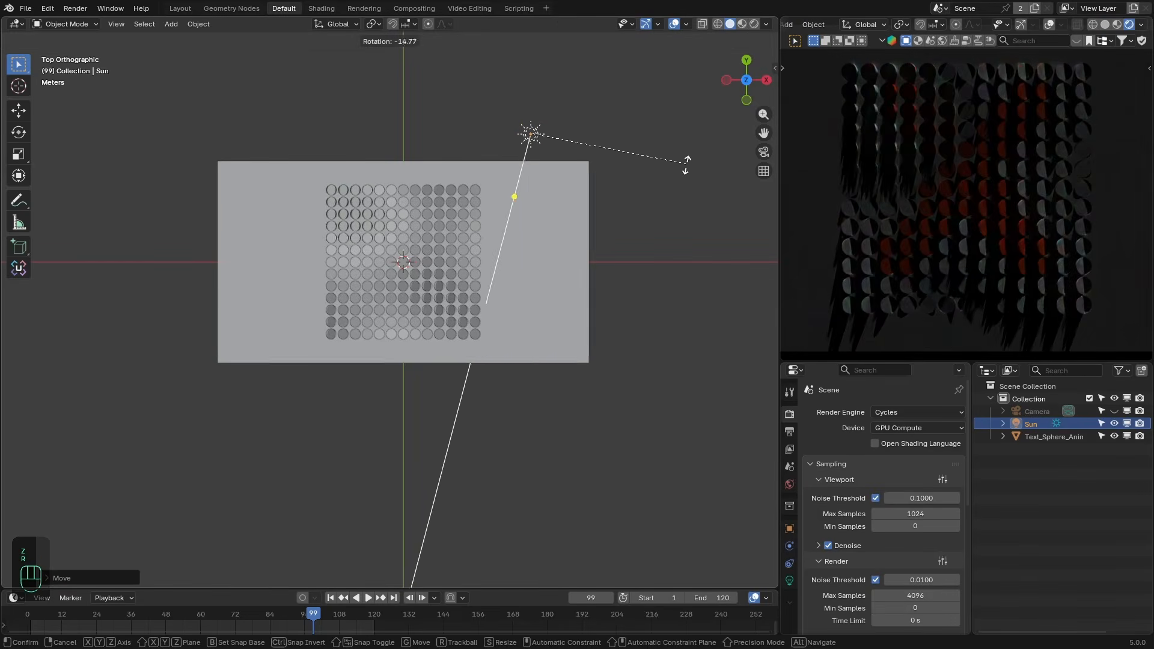
{"action": "left_click", "coordinate": [613, 190]}
- Set the sun's Strength to 3.63 and its Angle to 60°
{"action": "scroll", "coordinate": [841, 581], "scroll_direction": "down", "scroll_amount": 3}
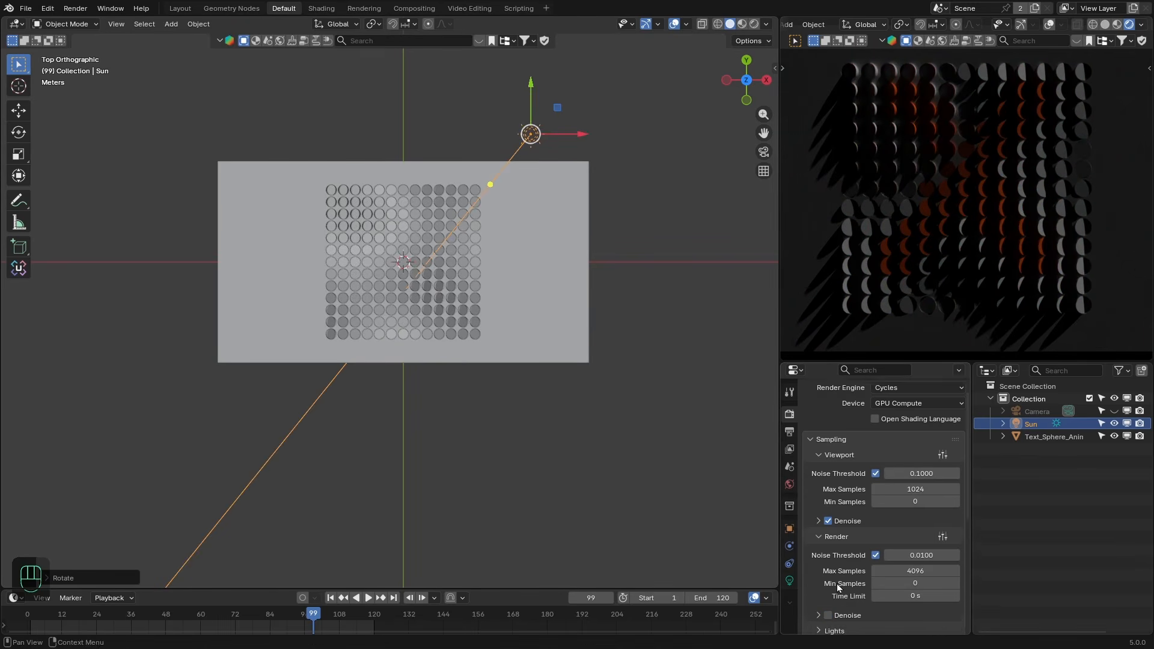
{"action": "left_click", "coordinate": [790, 581]}
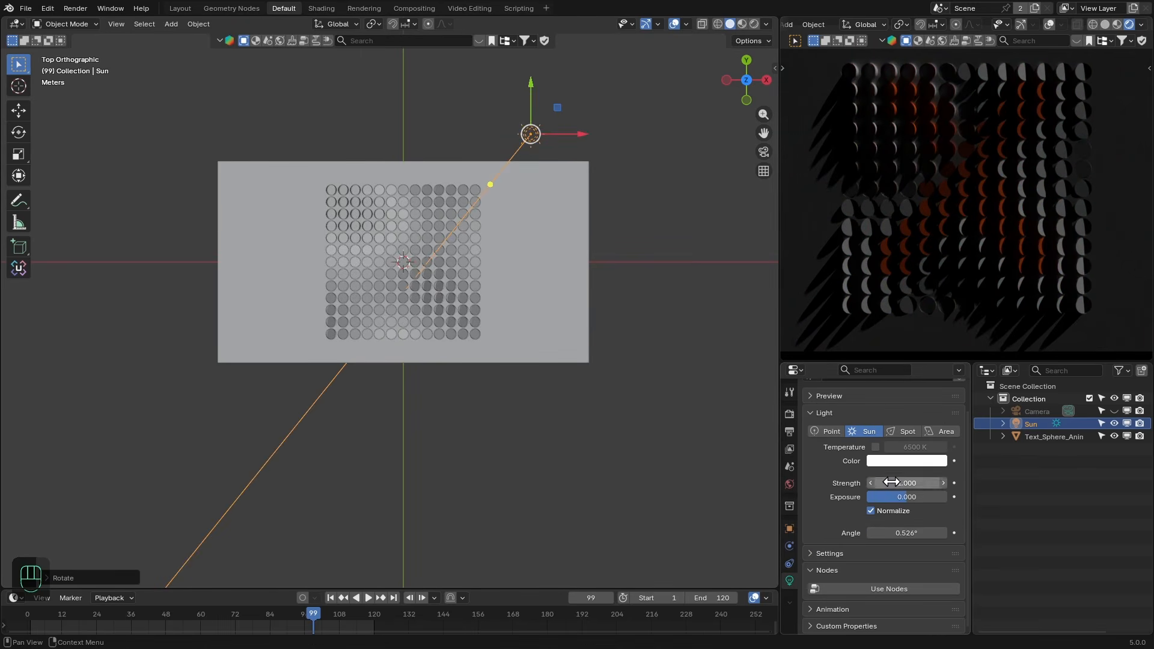
{"action": "left_click_drag", "start_coordinate": [891, 482], "coordinate": [871, 512]}
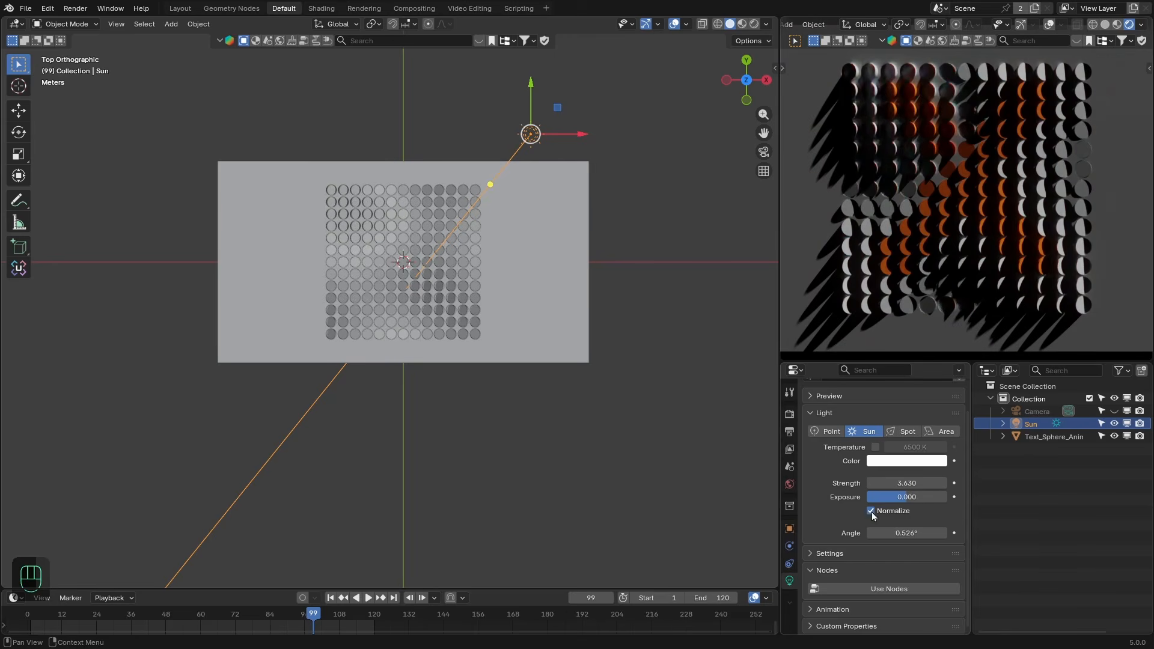
{"action": "left_click", "coordinate": [897, 533]}
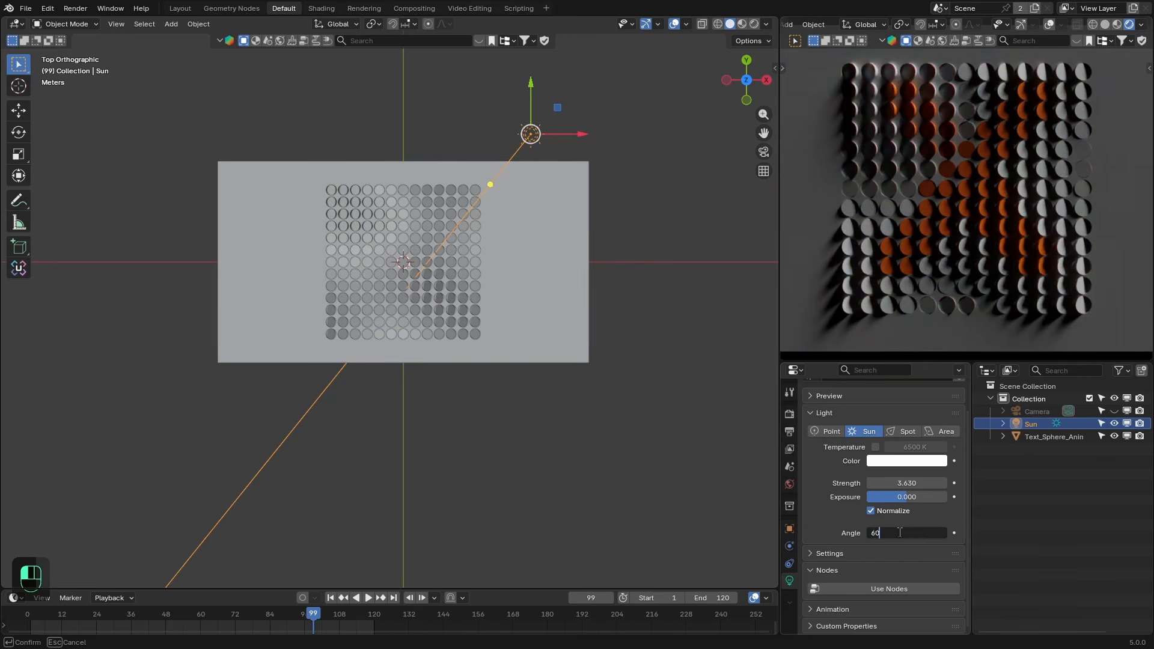
{"action": "key", "text": "Return"}
{"action": "scroll", "coordinate": [952, 190], "scroll_direction": "up", "scroll_amount": 2}
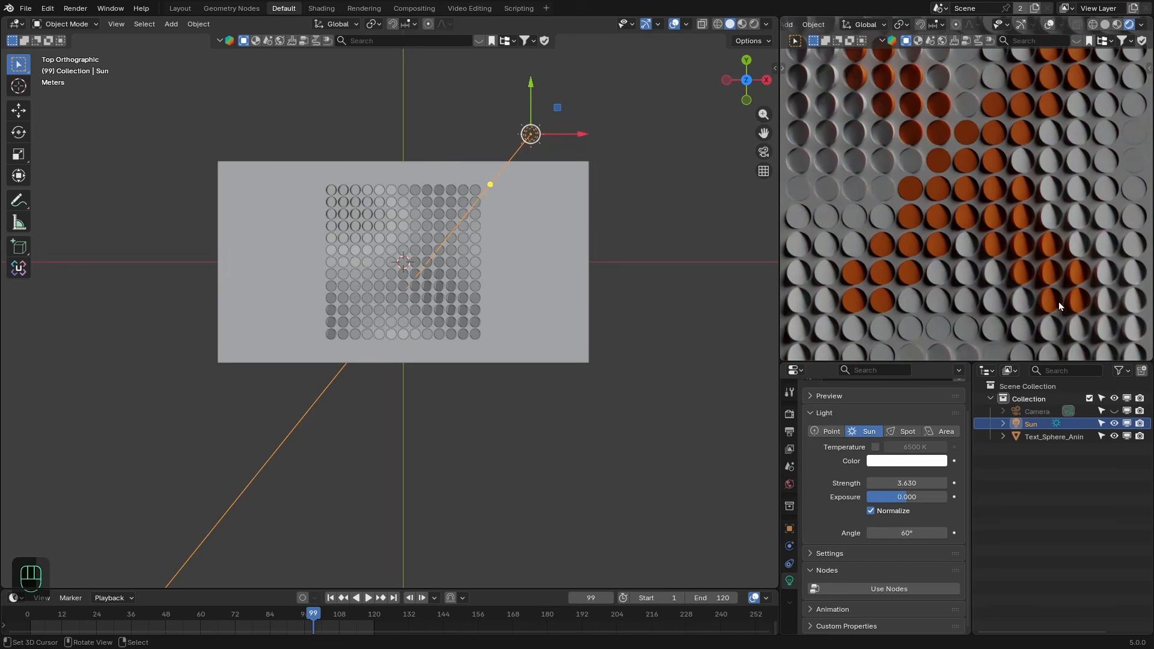
- In the front view, reposition the sun and tilt it more steeply down toward the slab, and set its Strength to 10
{"action": "key", "text": "KP_1"}
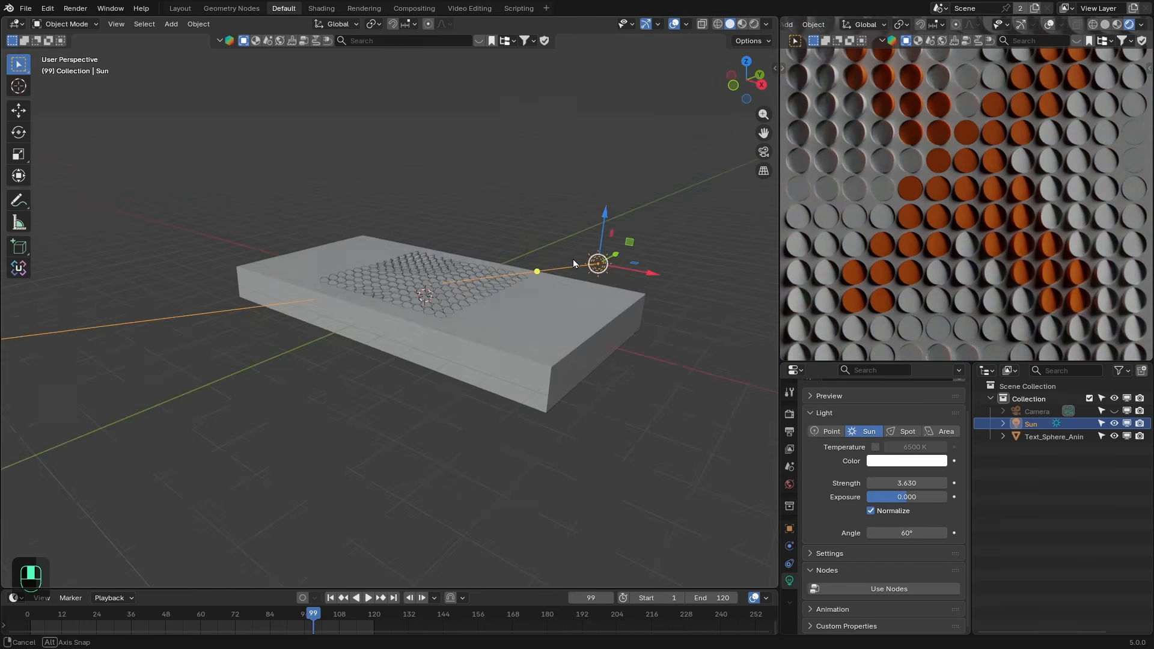
{"action": "left_click_drag", "start_coordinate": [530, 224], "coordinate": [535, 203]}
{"action": "key", "text": "r"}
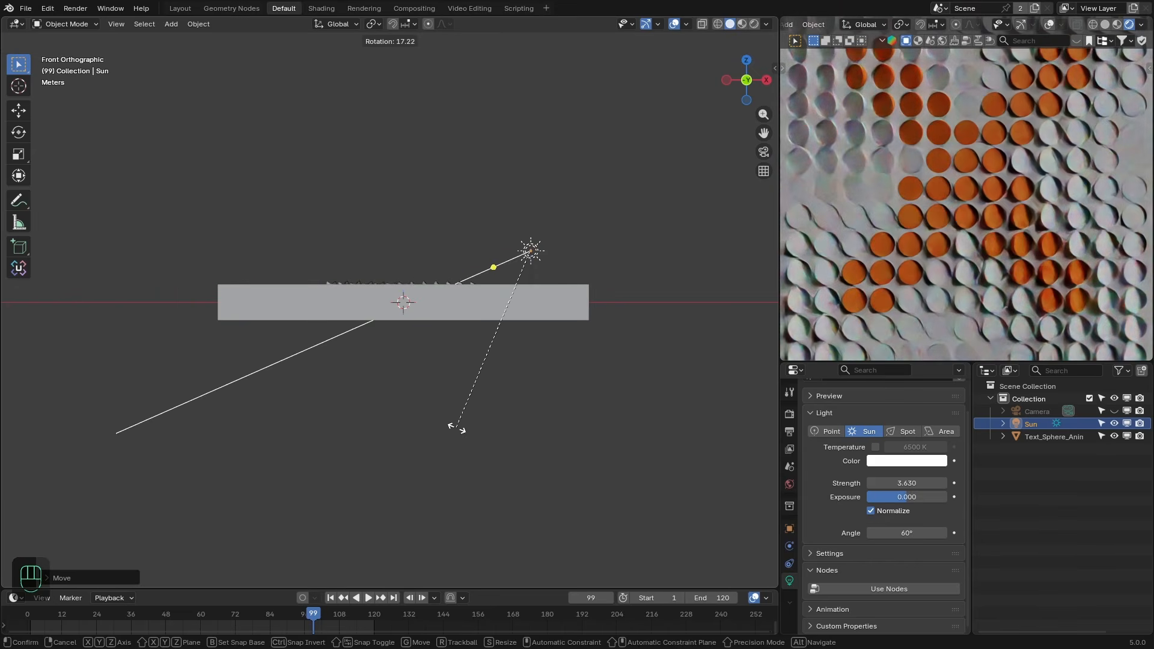
{"action": "left_click", "coordinate": [471, 444]}
{"action": "left_click", "coordinate": [904, 483]}
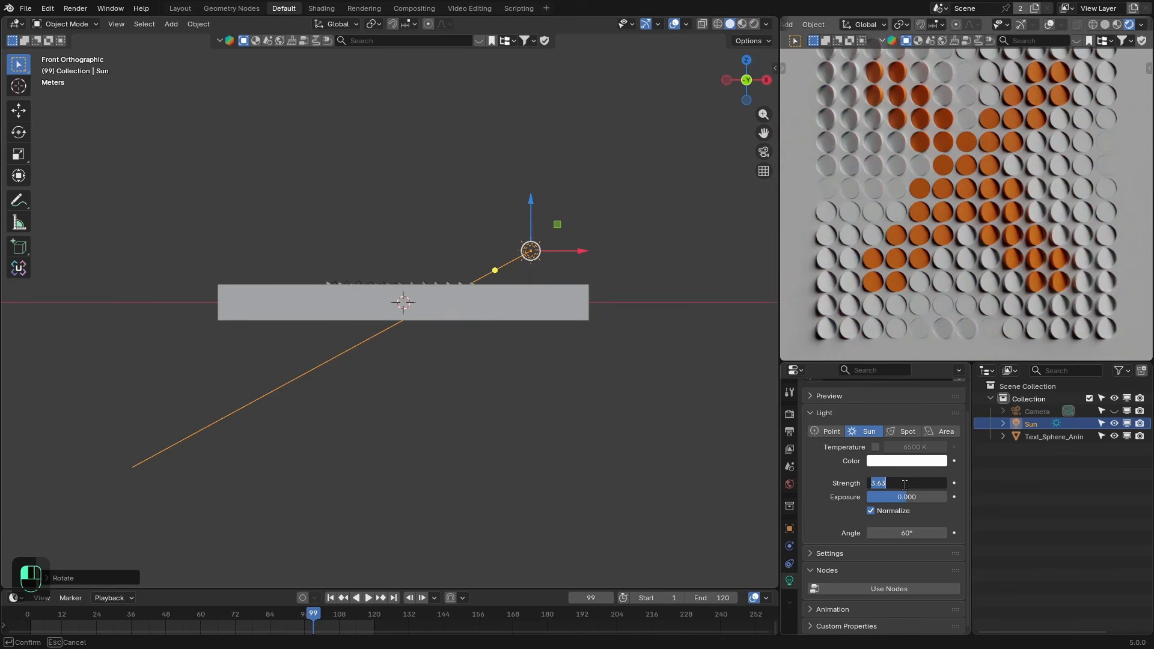
{"action": "key", "text": "Return"}
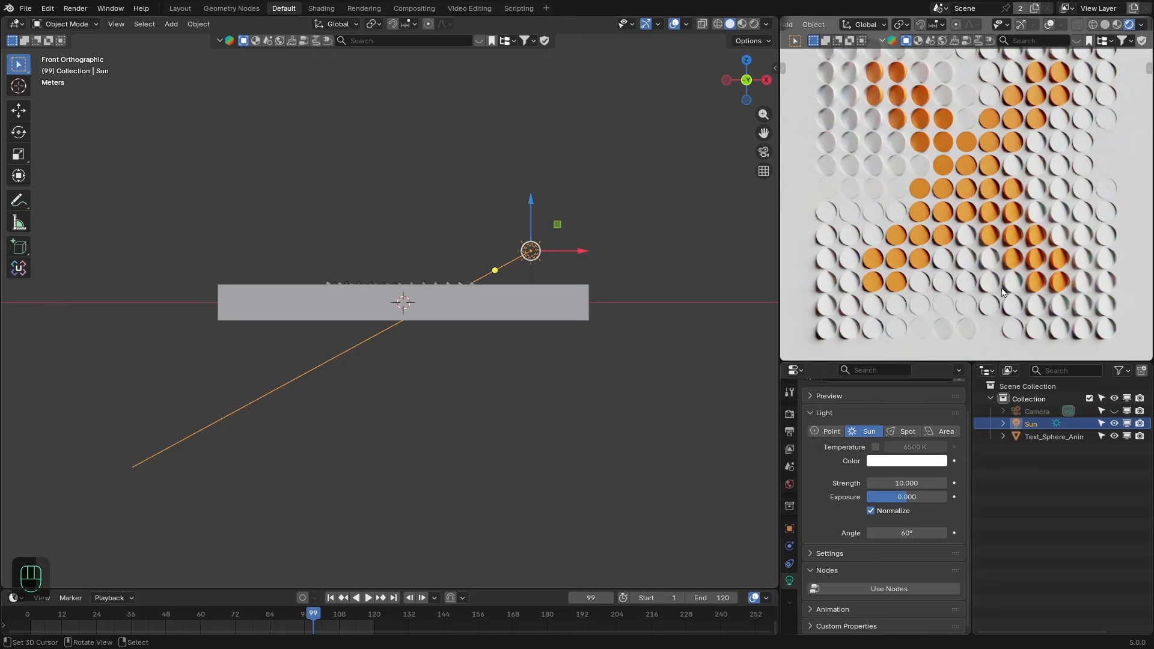
- Duplicate the sun to the negative X side beyond the slab's far edge and rotate the copy diagonally toward the sphere grid
{"action": "key", "text": "KP_7"}
{"action": "key", "text": "shift+d"}
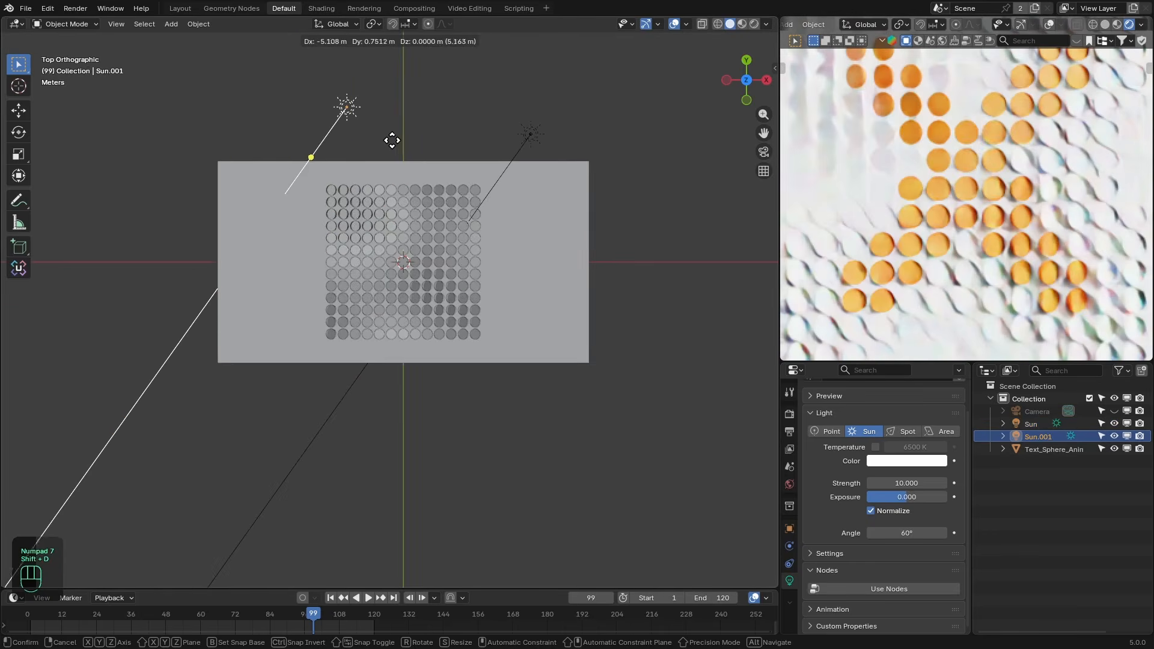
{"action": "left_click", "coordinate": [337, 143]}
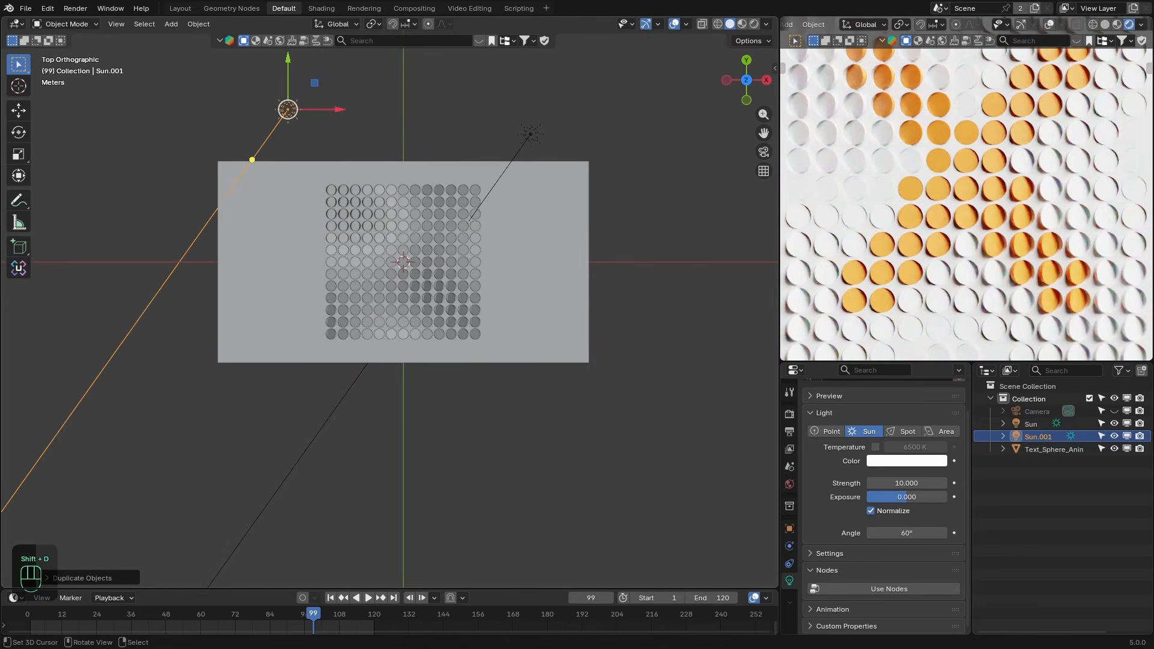
{"action": "key", "text": "r"}
{"action": "left_click", "coordinate": [835, 308]}
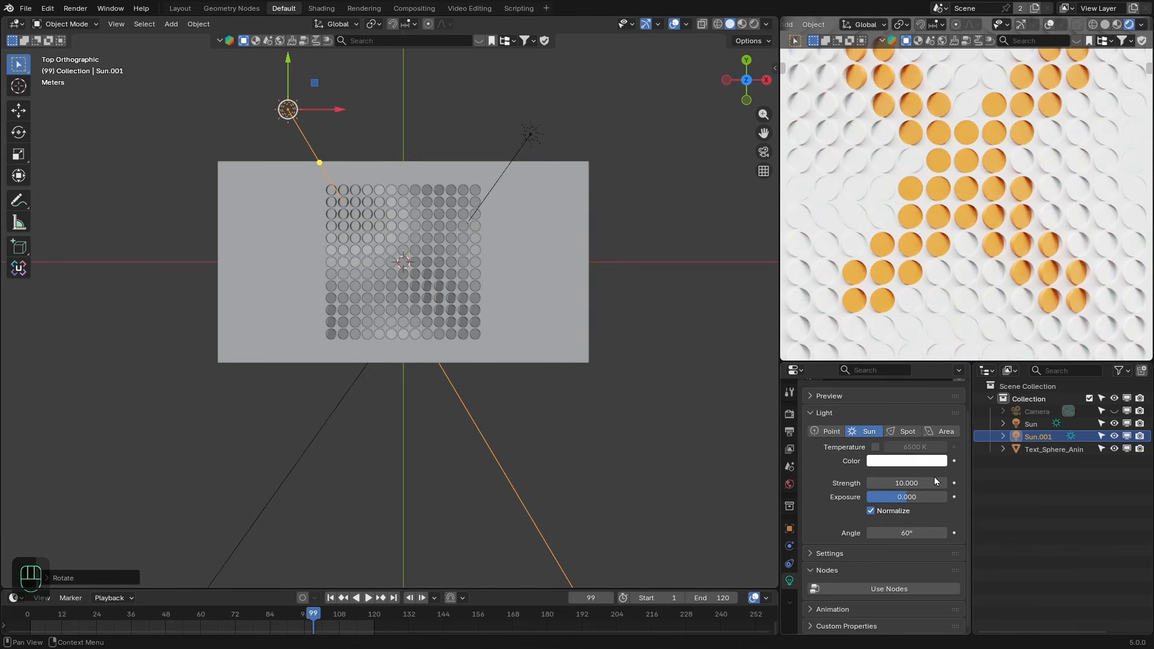
- Set the duplicated sun's Strength to 3
{"action": "left_click", "coordinate": [903, 482]}
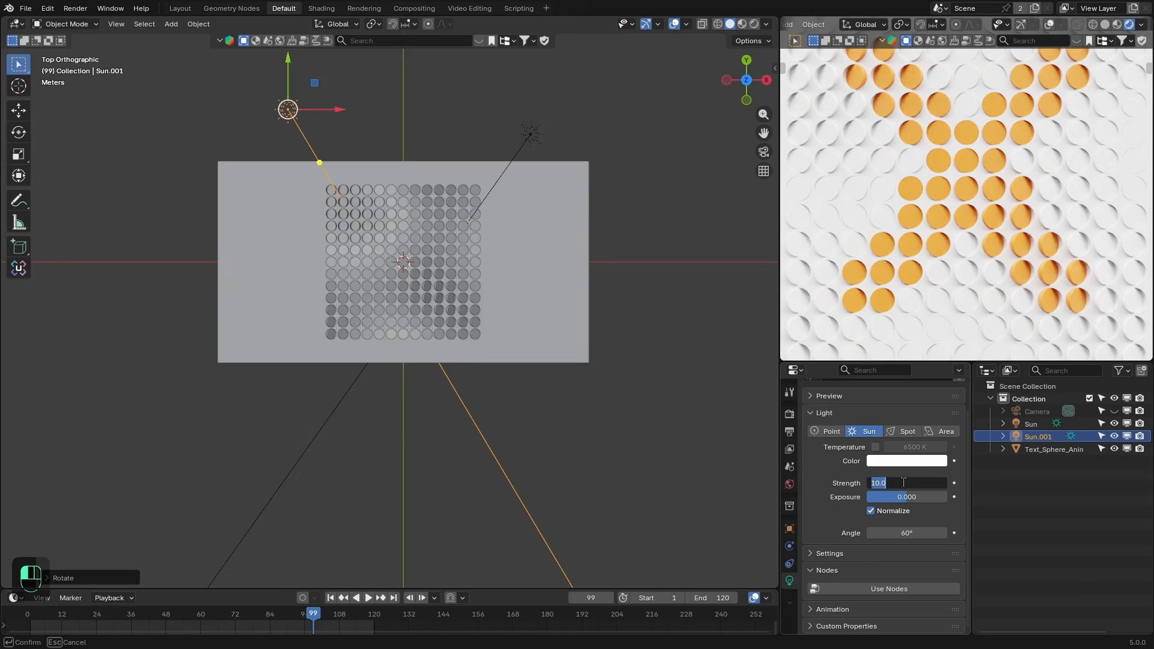
{"action": "type", "text": "3"}
{"action": "key", "text": "Return"}
- Compare the lighting with the second sun hidden and shown, and play the animation in the rendered preview
{"action": "left_click", "coordinate": [1112, 436]}
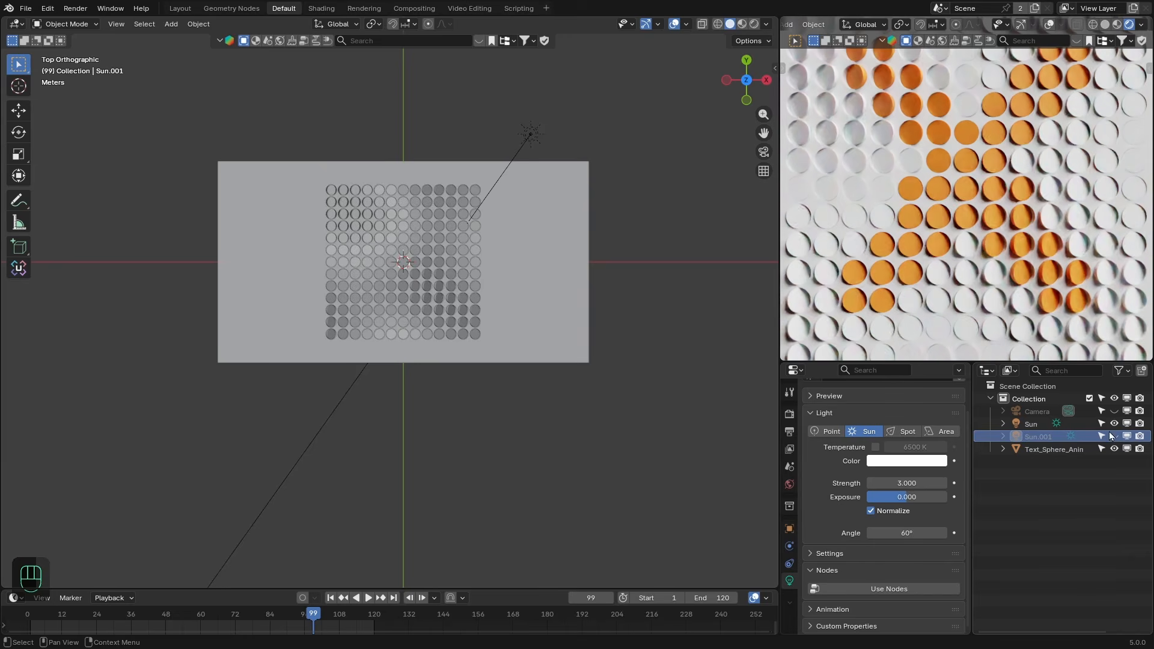
{"action": "left_click", "coordinate": [1114, 436]}
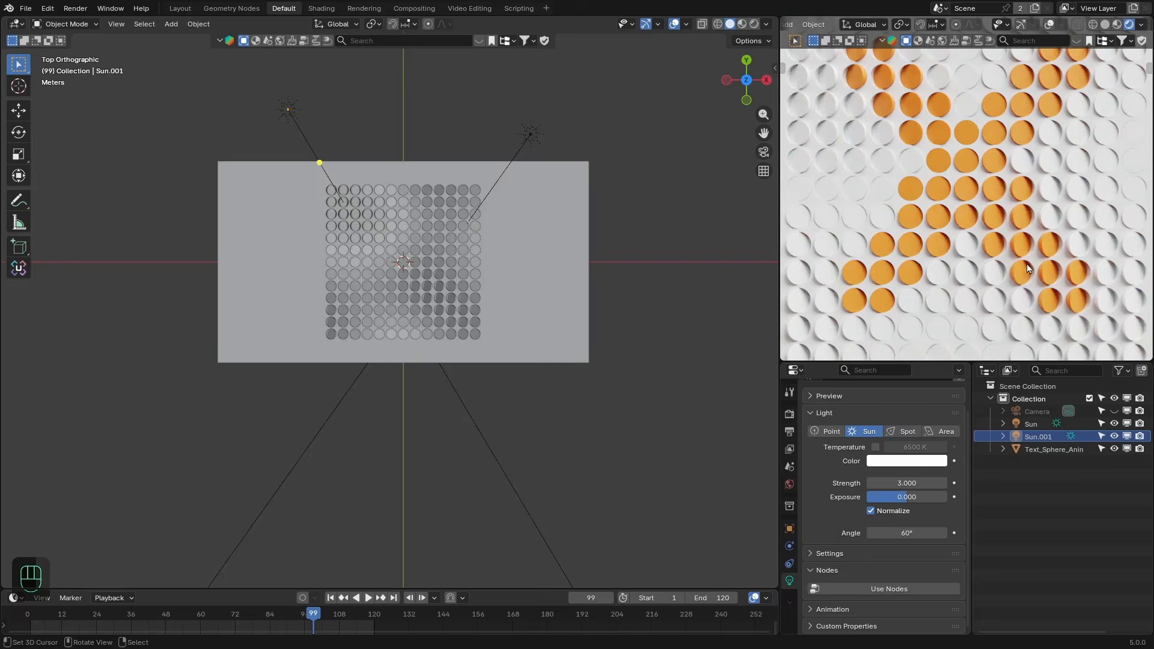
{"action": "key", "text": "ctrl+space"}
{"action": "key", "text": "space"}
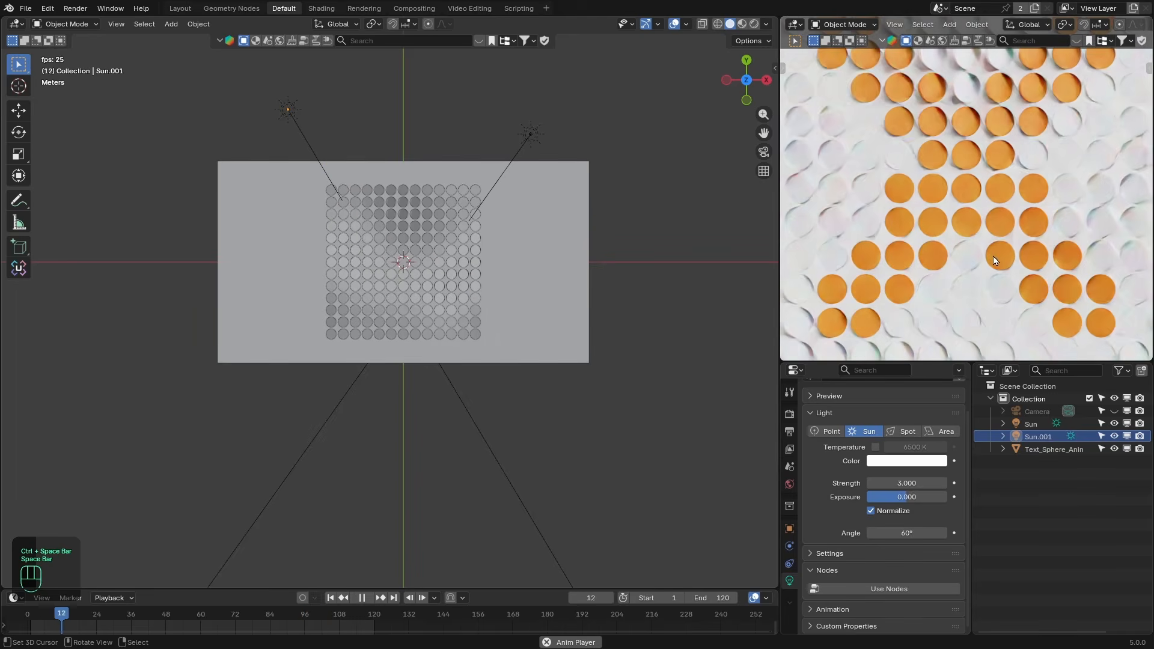